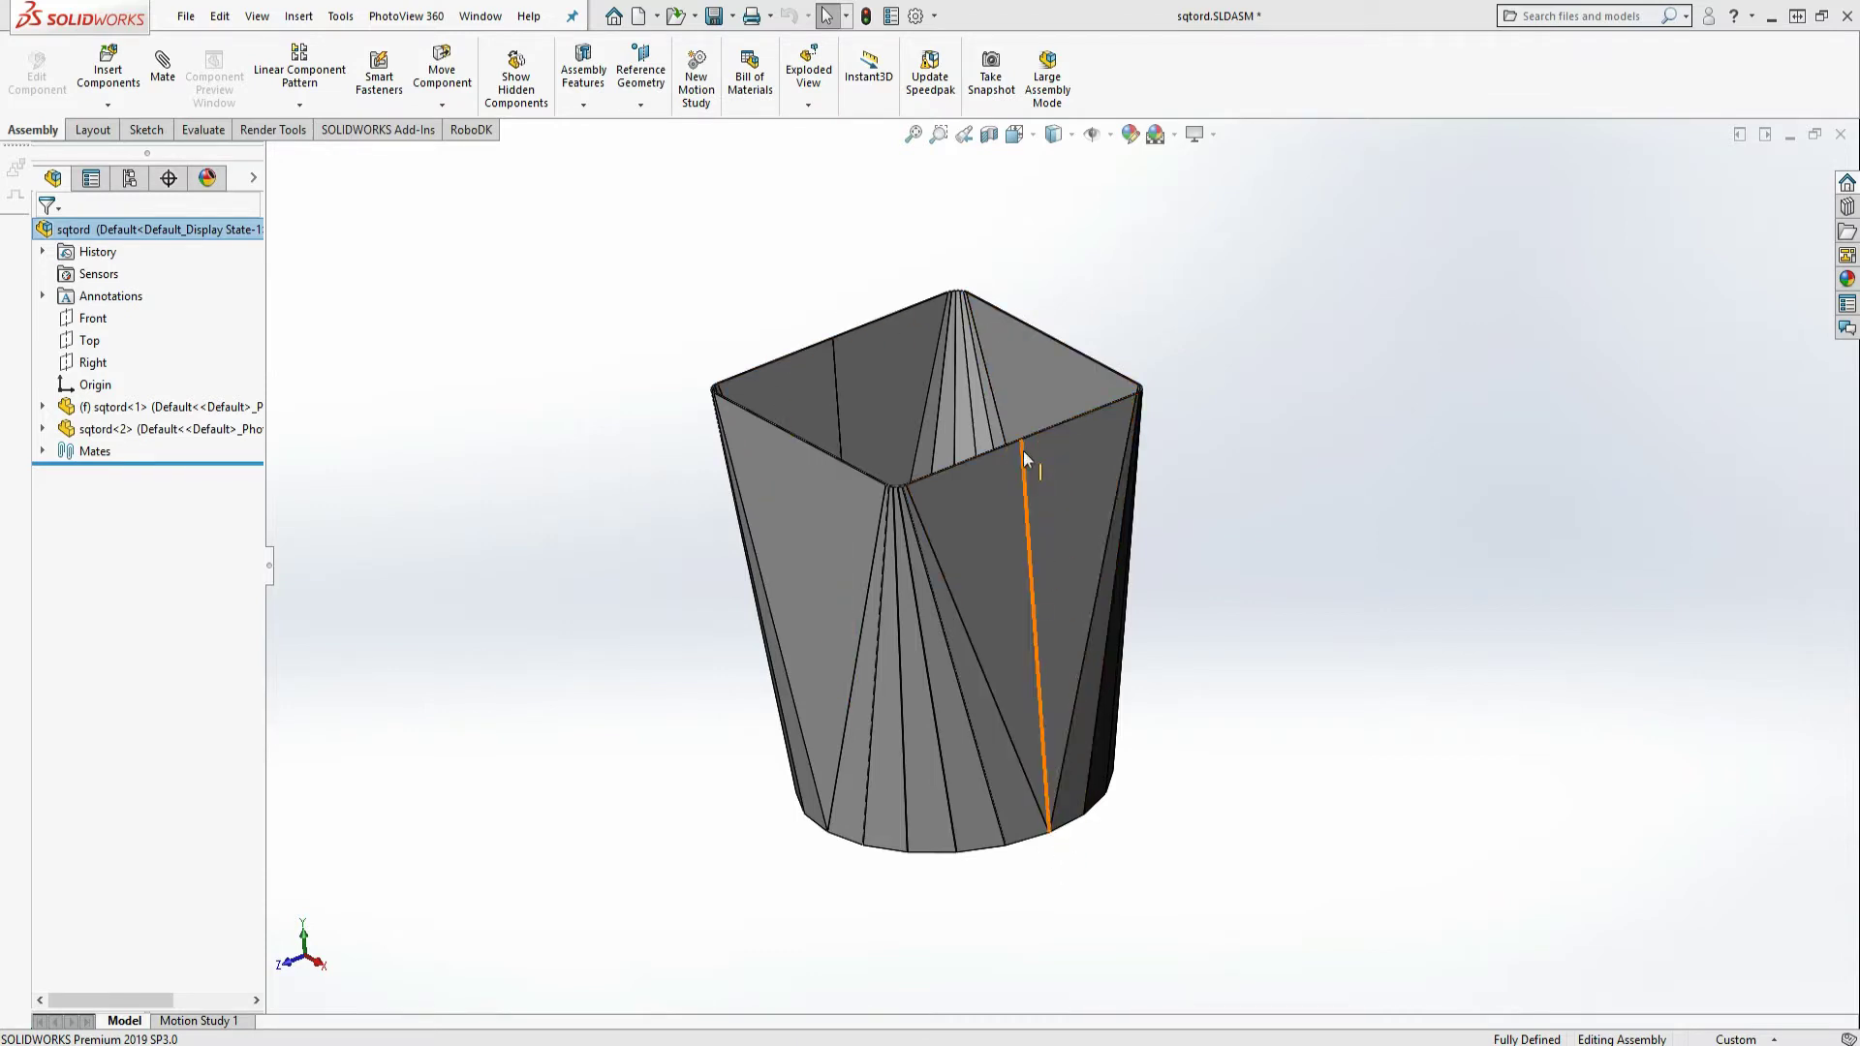
In the sqtord part, unfold all collected bends, keeping the large triangular face between the corner bends fixed.
{"action": "mouse_move", "coordinate": [722, 1035]}
{"action": "left_click", "coordinate": [642, 998]}
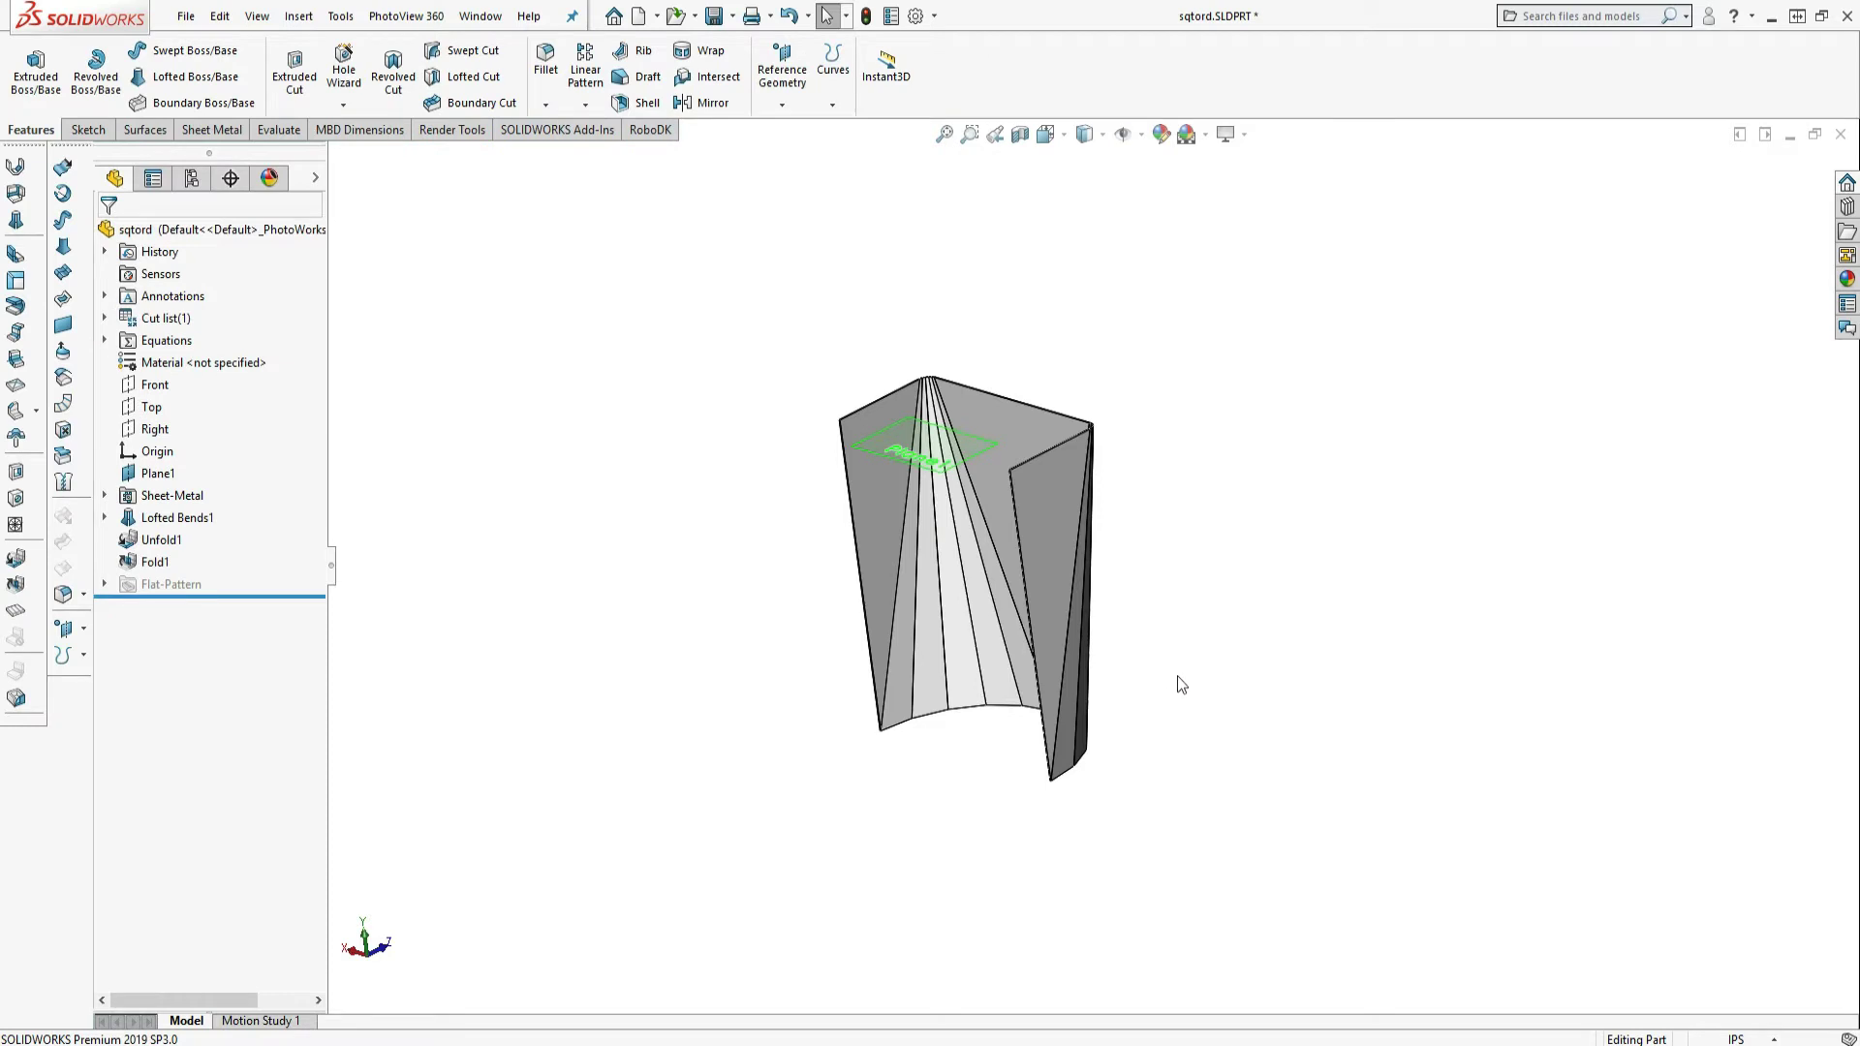
{"action": "middle_click_drag", "start_coordinate": [1219, 614], "coordinate": [1291, 477]}
{"action": "left_click", "coordinate": [1008, 497]}
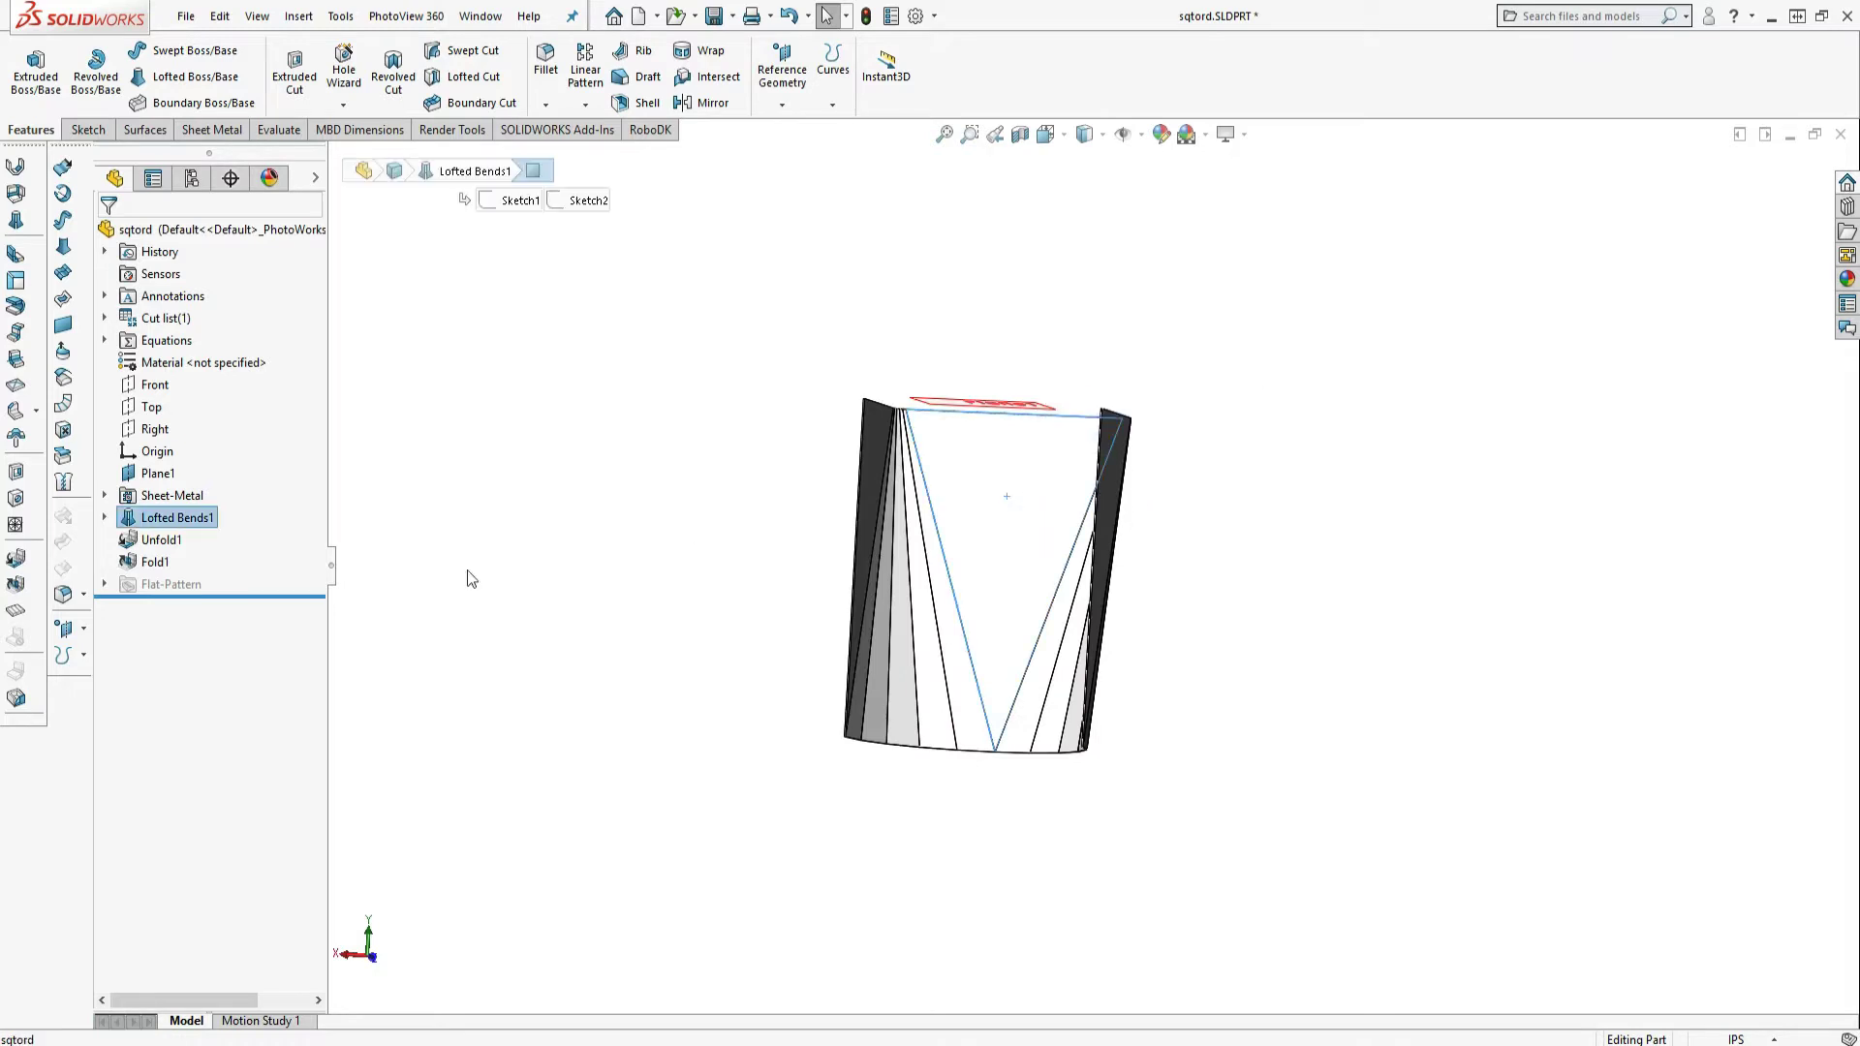
{"action": "left_click", "coordinate": [17, 559]}
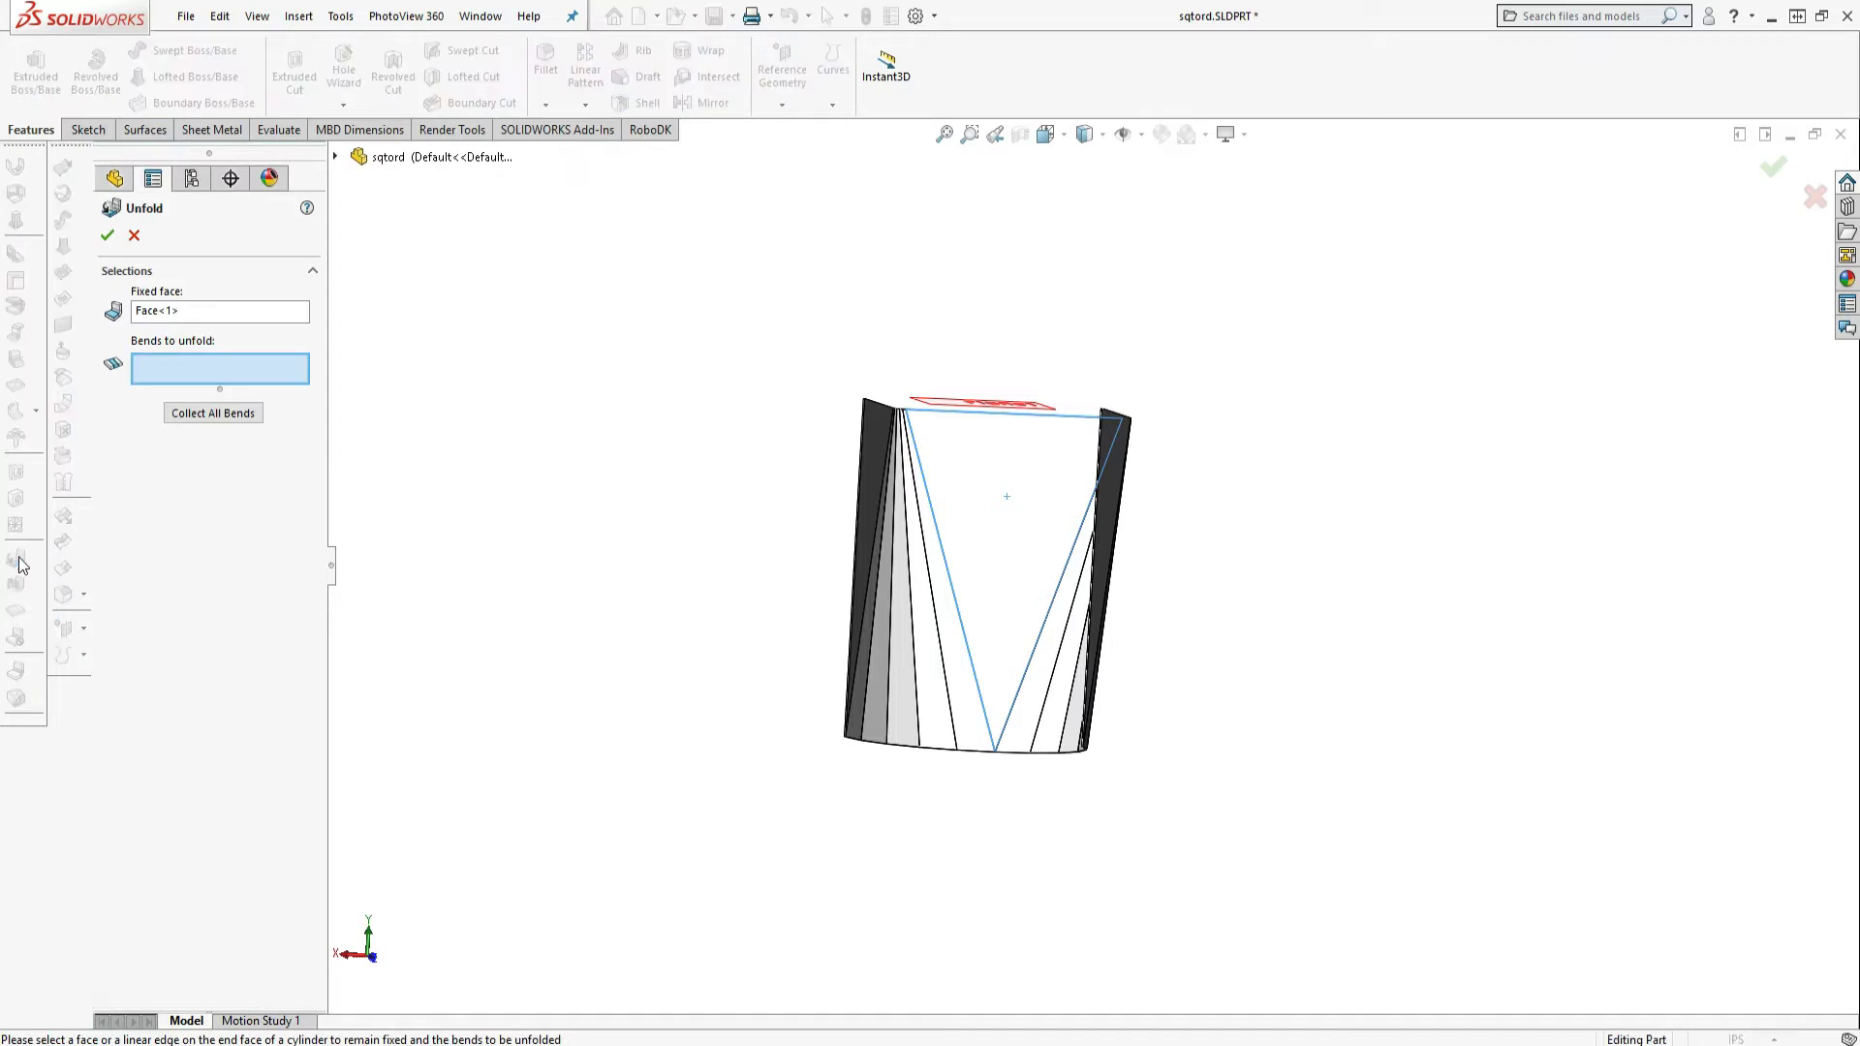
{"action": "left_click", "coordinate": [227, 418]}
{"action": "left_click", "coordinate": [219, 592]}
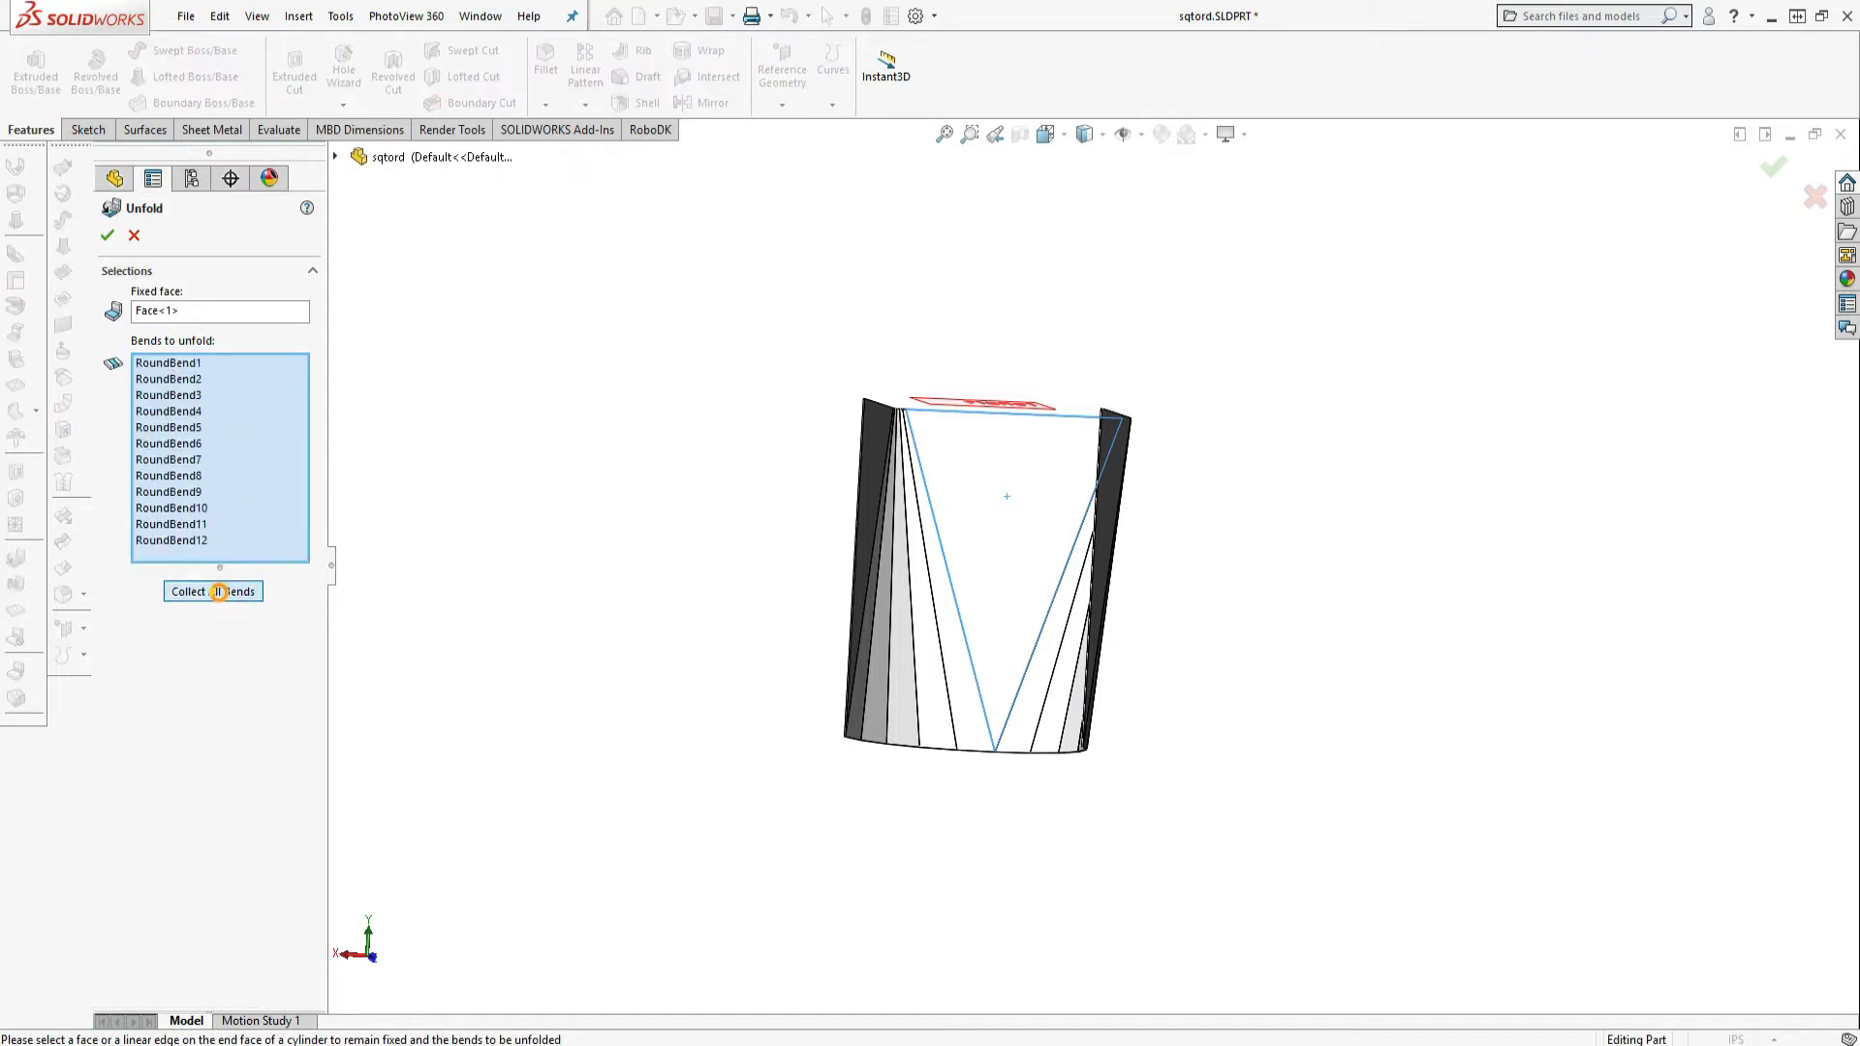
{"action": "left_click", "coordinate": [107, 235]}
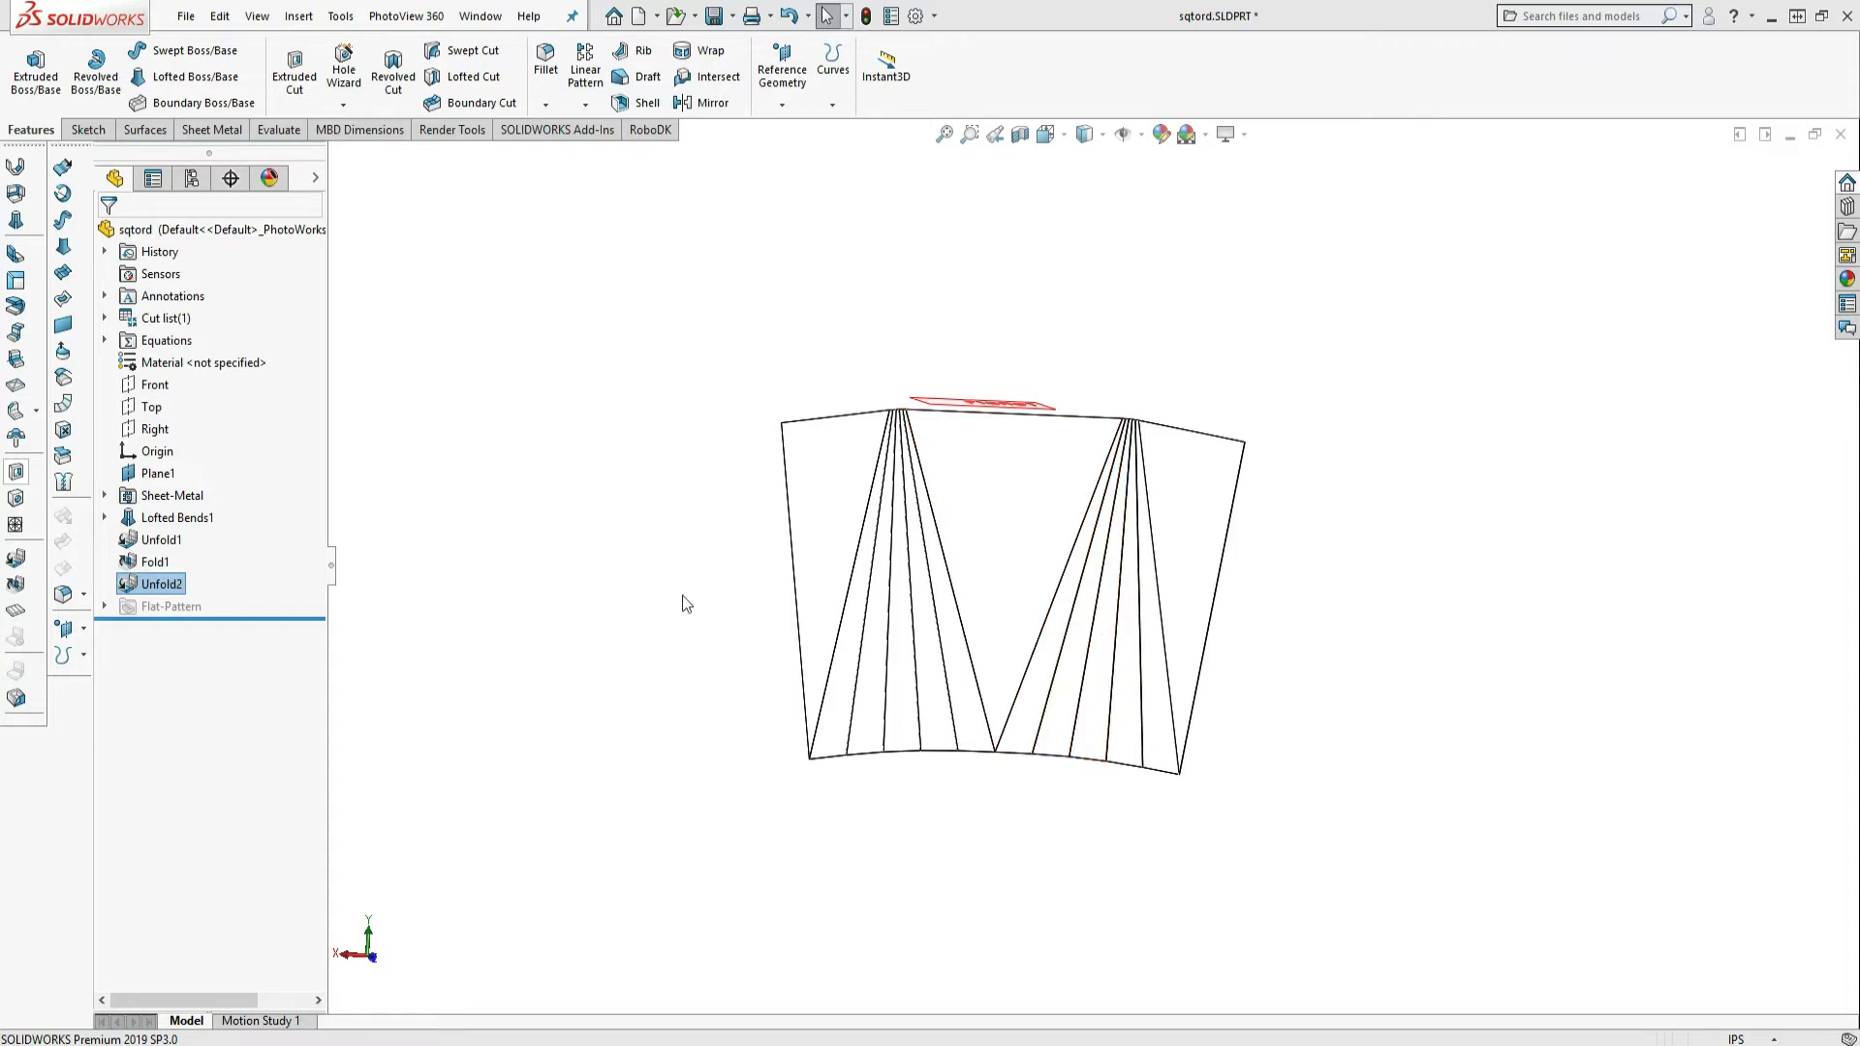
Close the sqtord part, discarding its changes in the assembly, and close the assembly without saving.
{"action": "left_click", "coordinate": [1839, 136]}
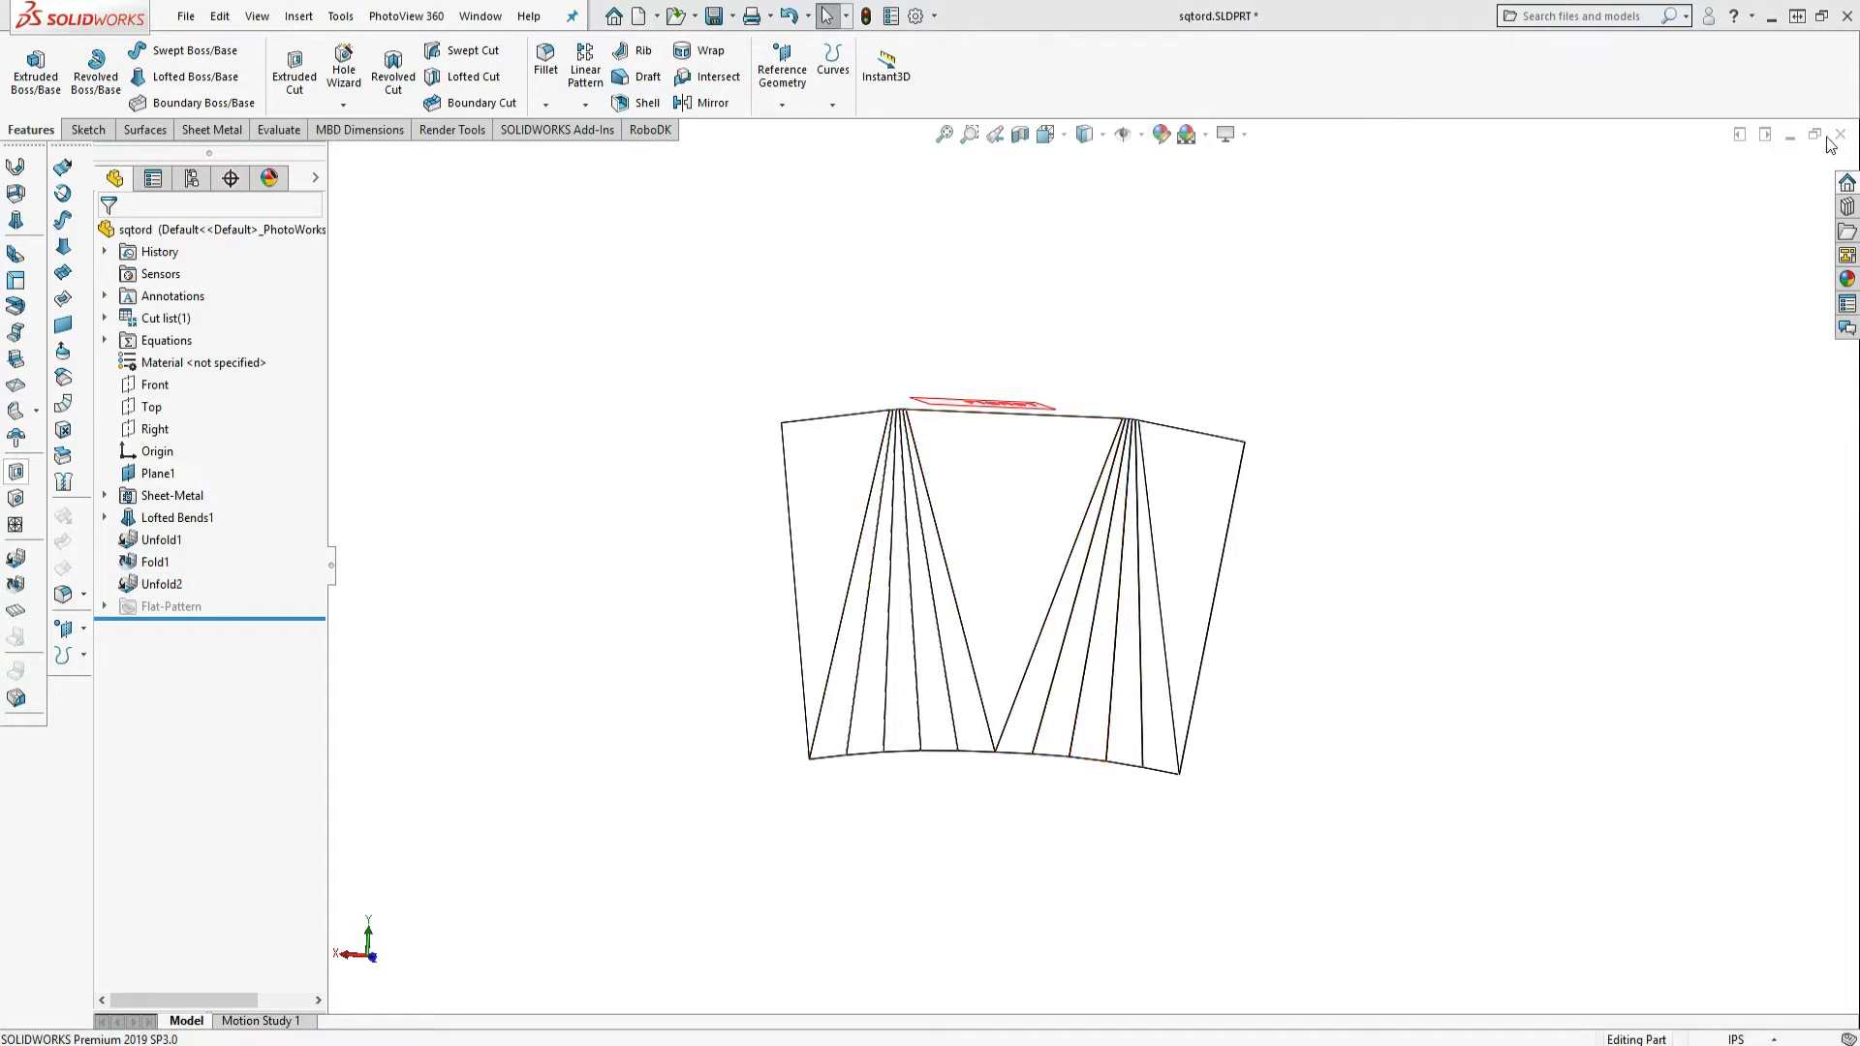
{"action": "left_click", "coordinate": [971, 530]}
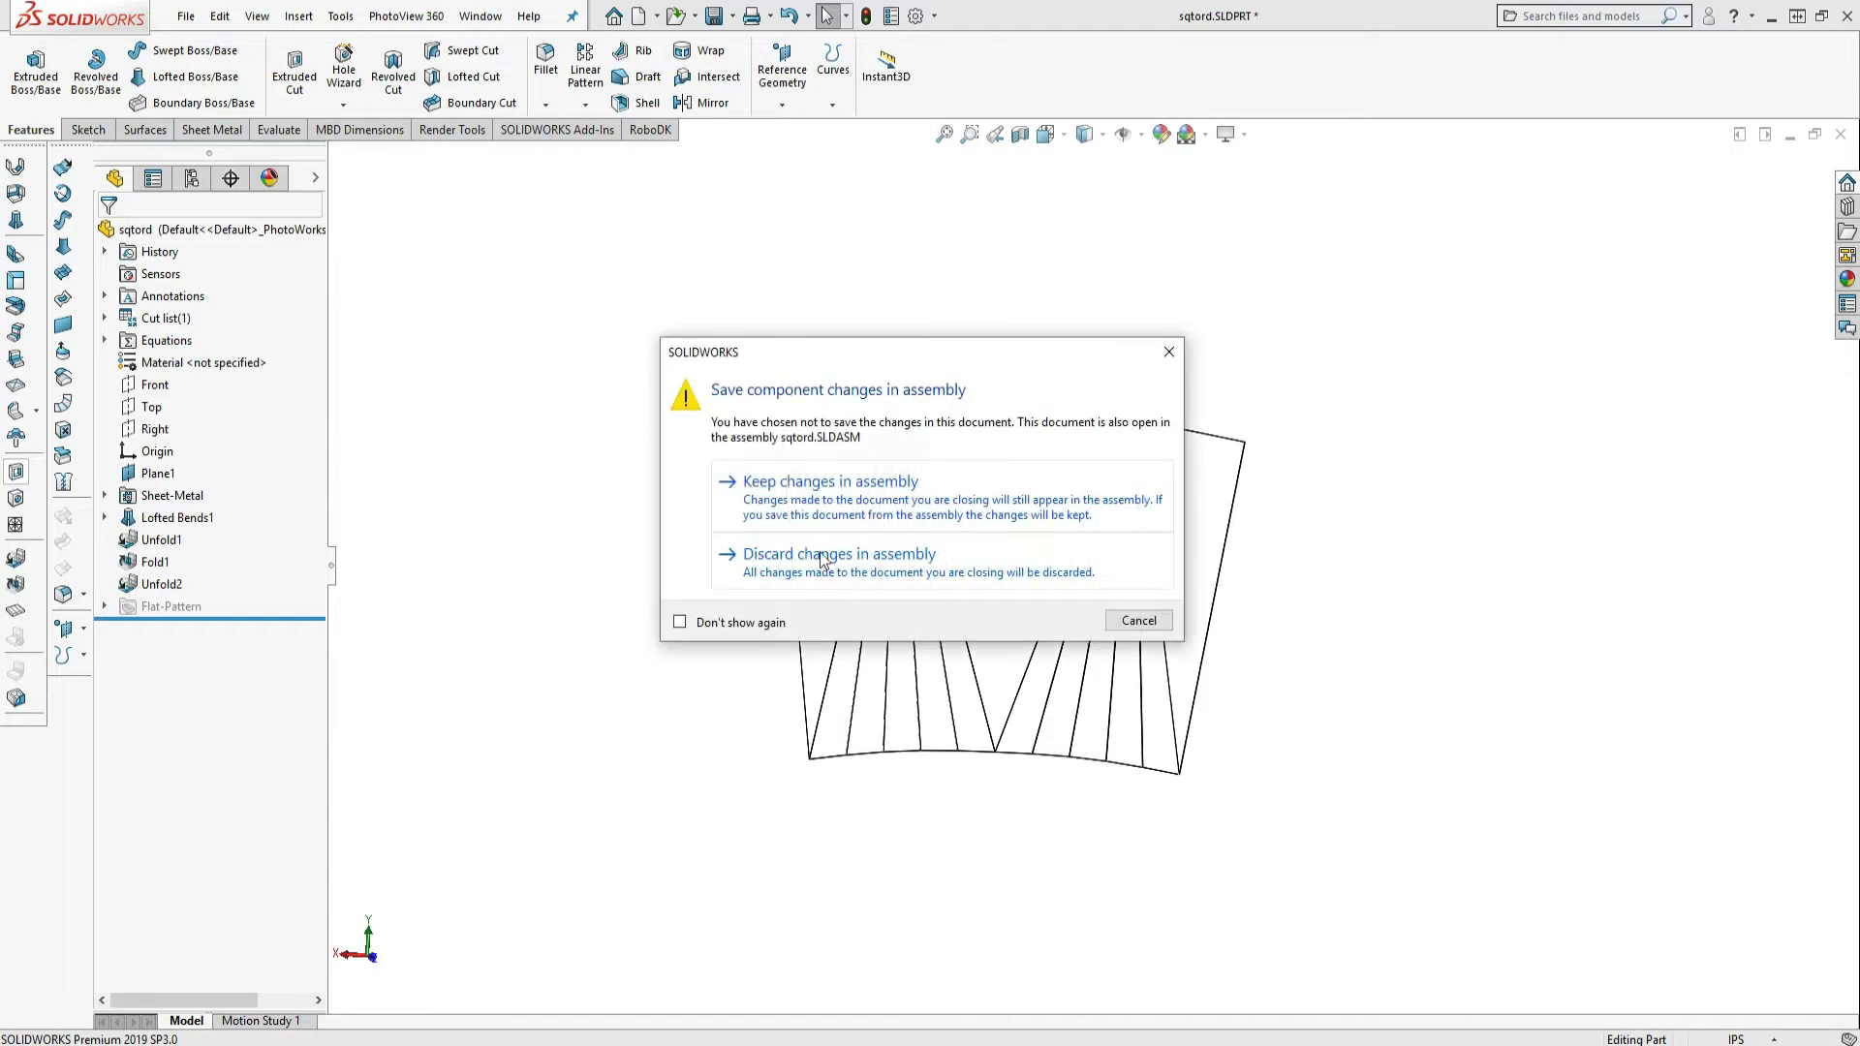
{"action": "left_click", "coordinate": [820, 556]}
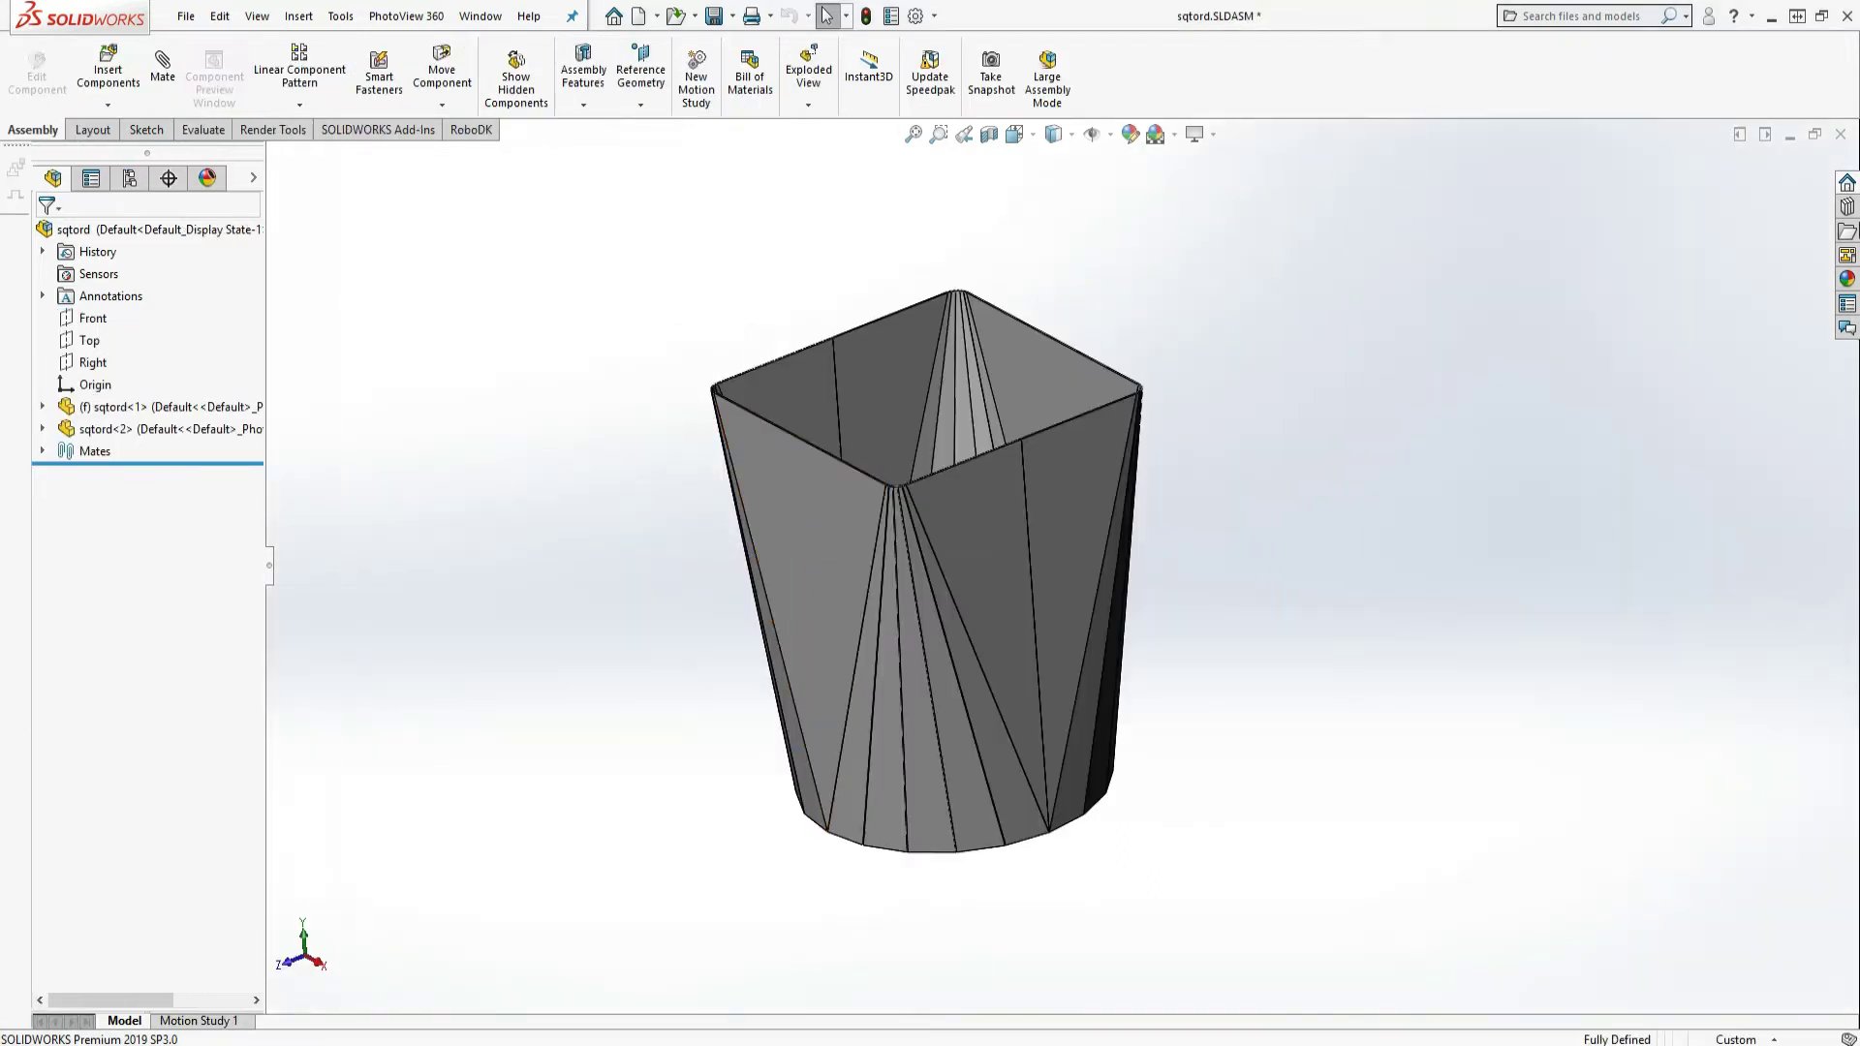
{"action": "left_click", "coordinate": [1843, 137]}
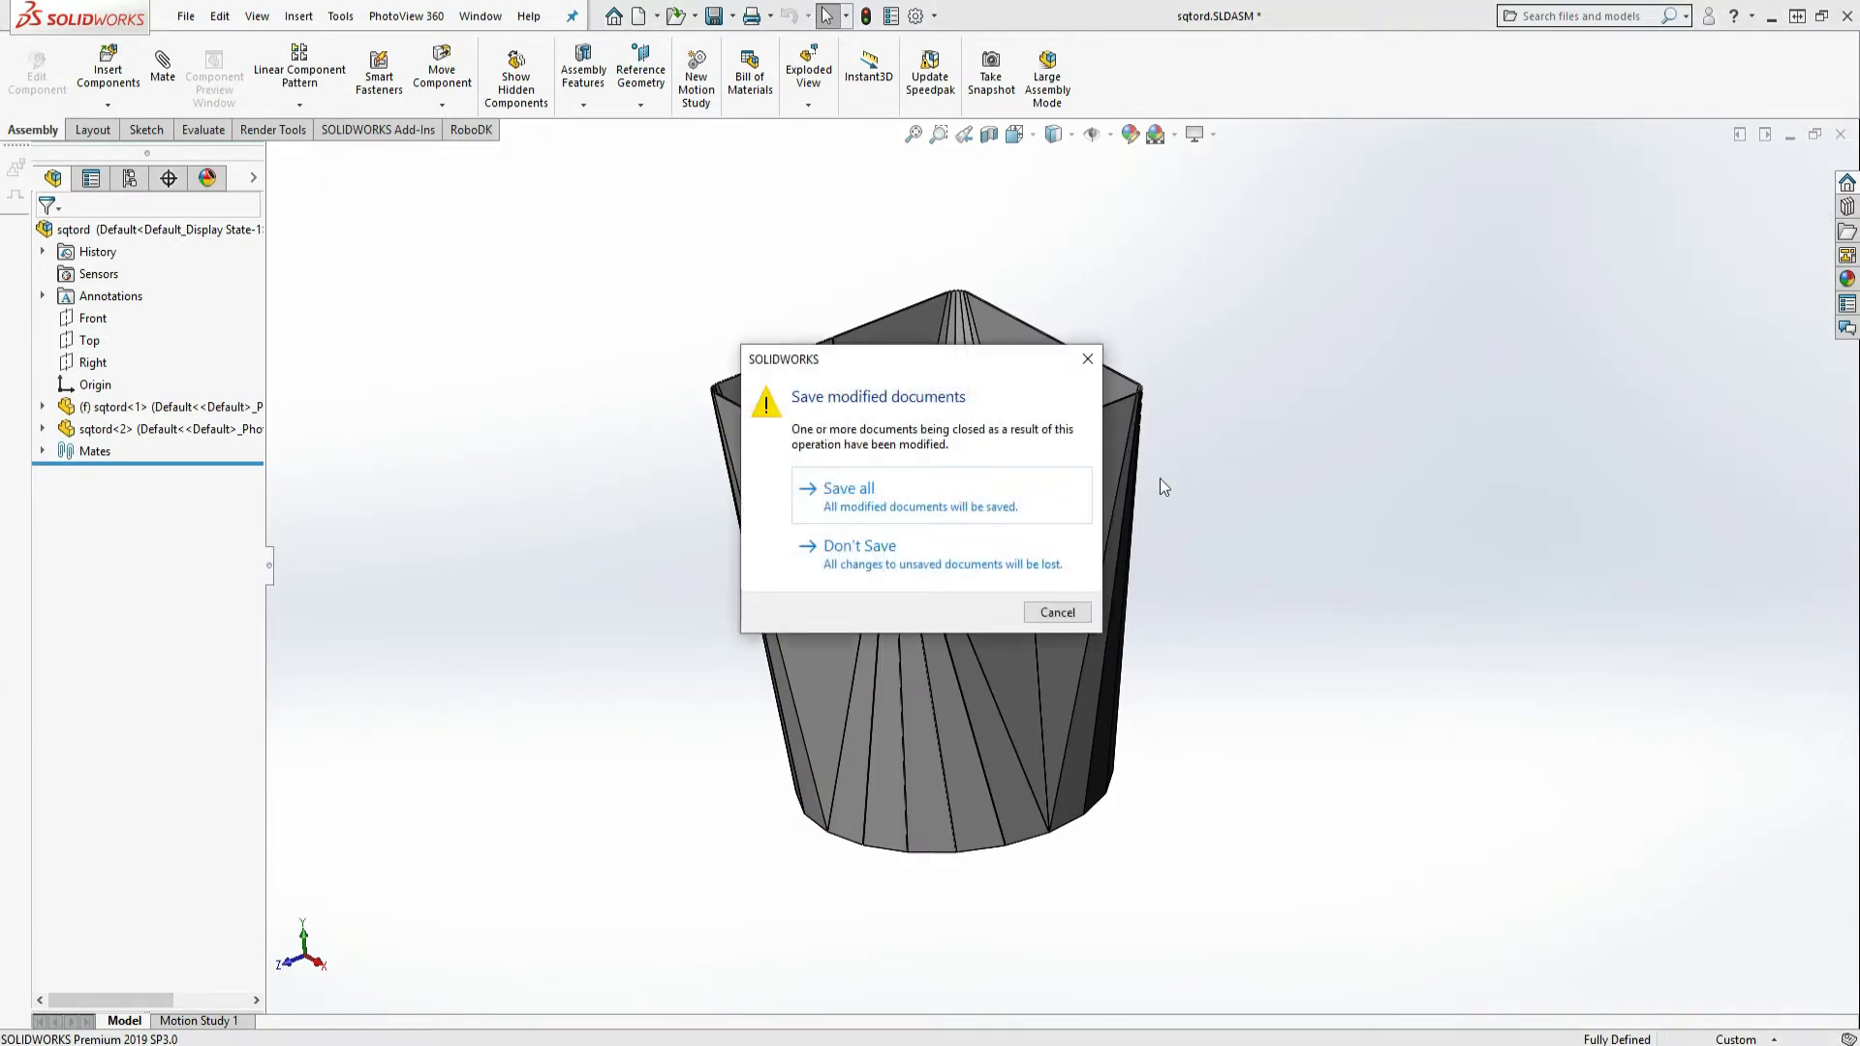
{"action": "left_click", "coordinate": [885, 575]}
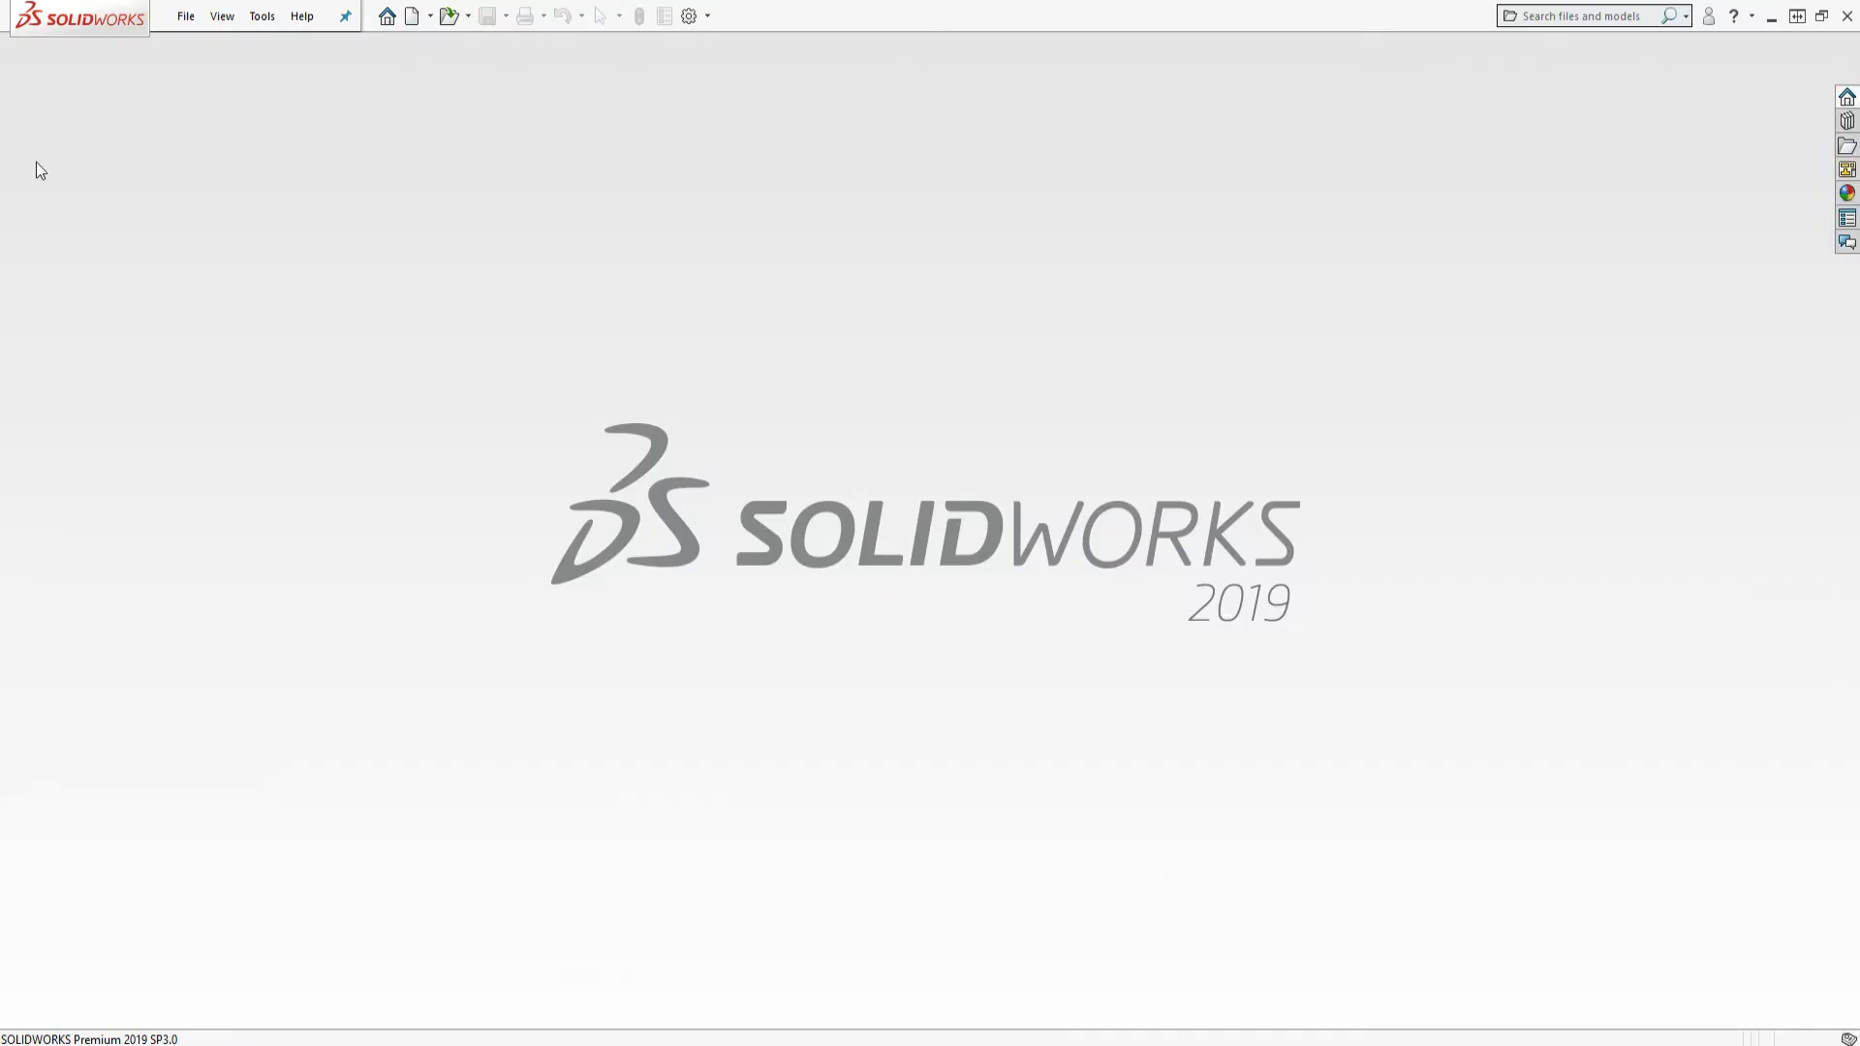
Create a new document from the part template.
{"action": "left_click", "coordinate": [186, 16]}
{"action": "left_click", "coordinate": [198, 23]}
{"action": "left_click", "coordinate": [194, 19]}
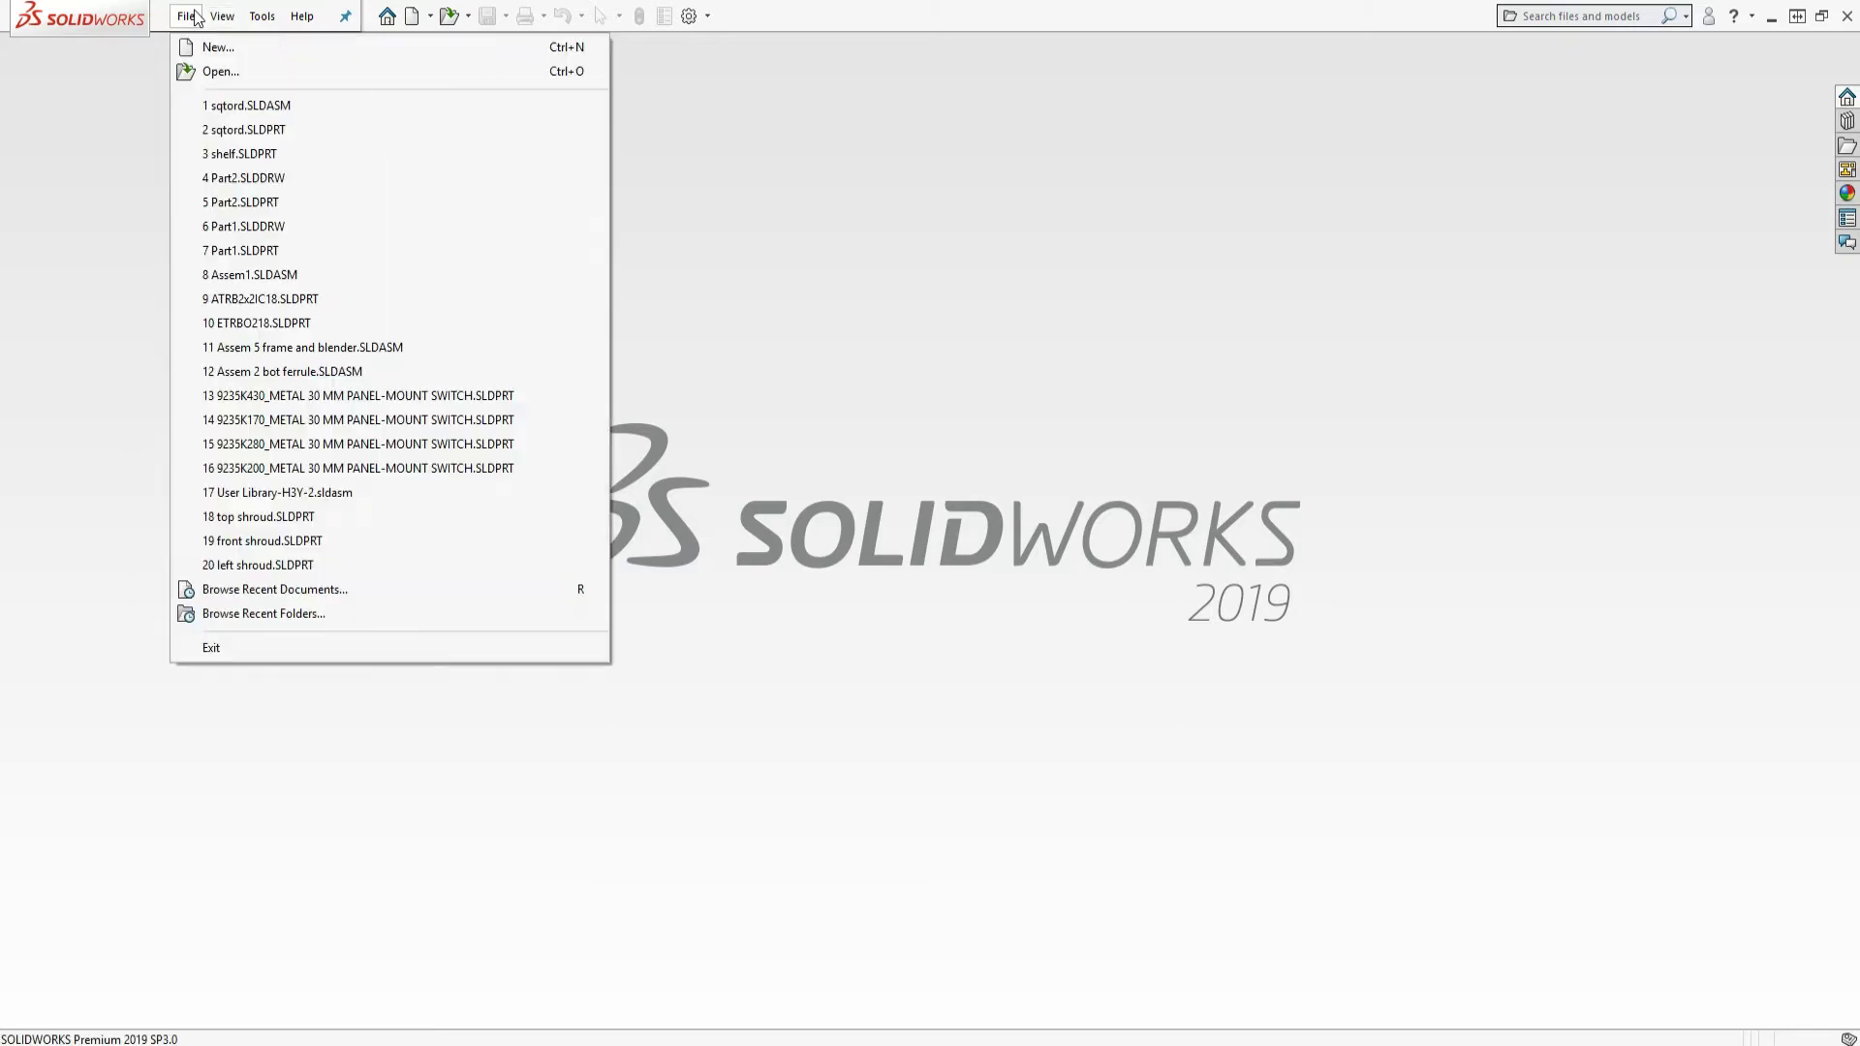
{"action": "left_click", "coordinate": [199, 49]}
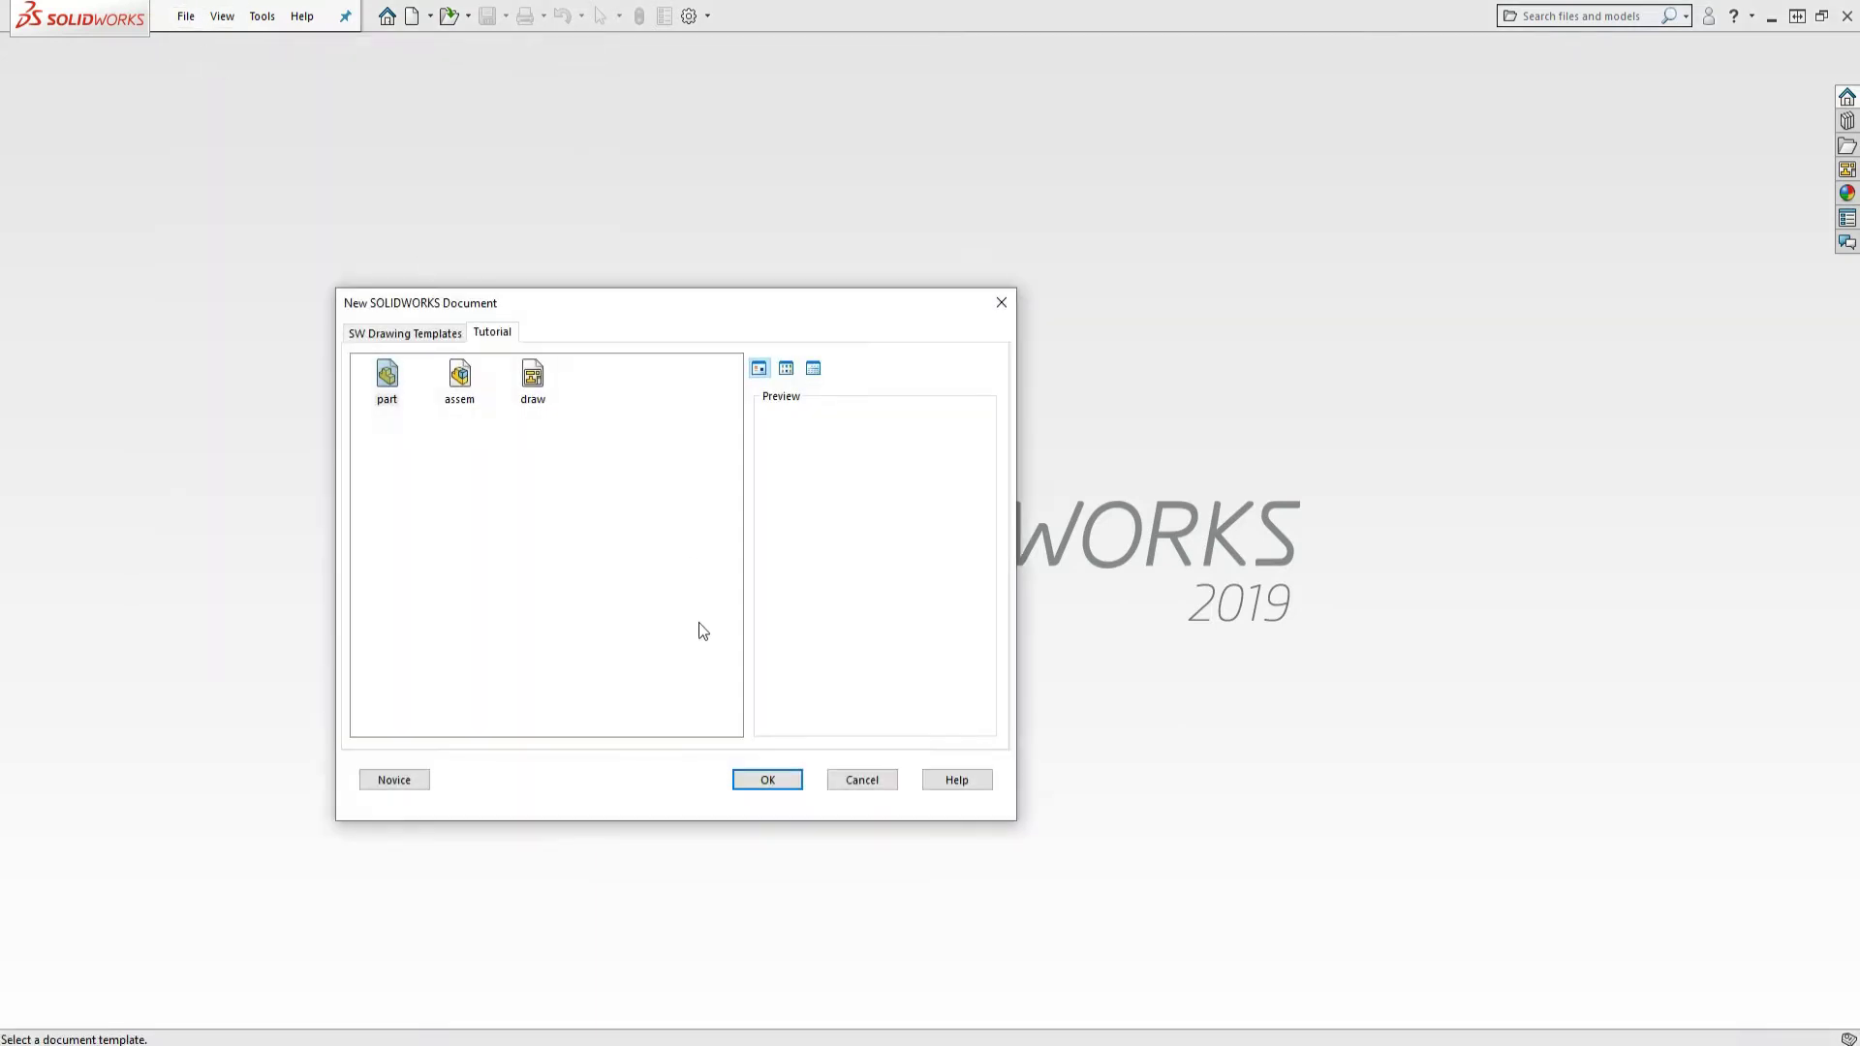
{"action": "left_click", "coordinate": [743, 782]}
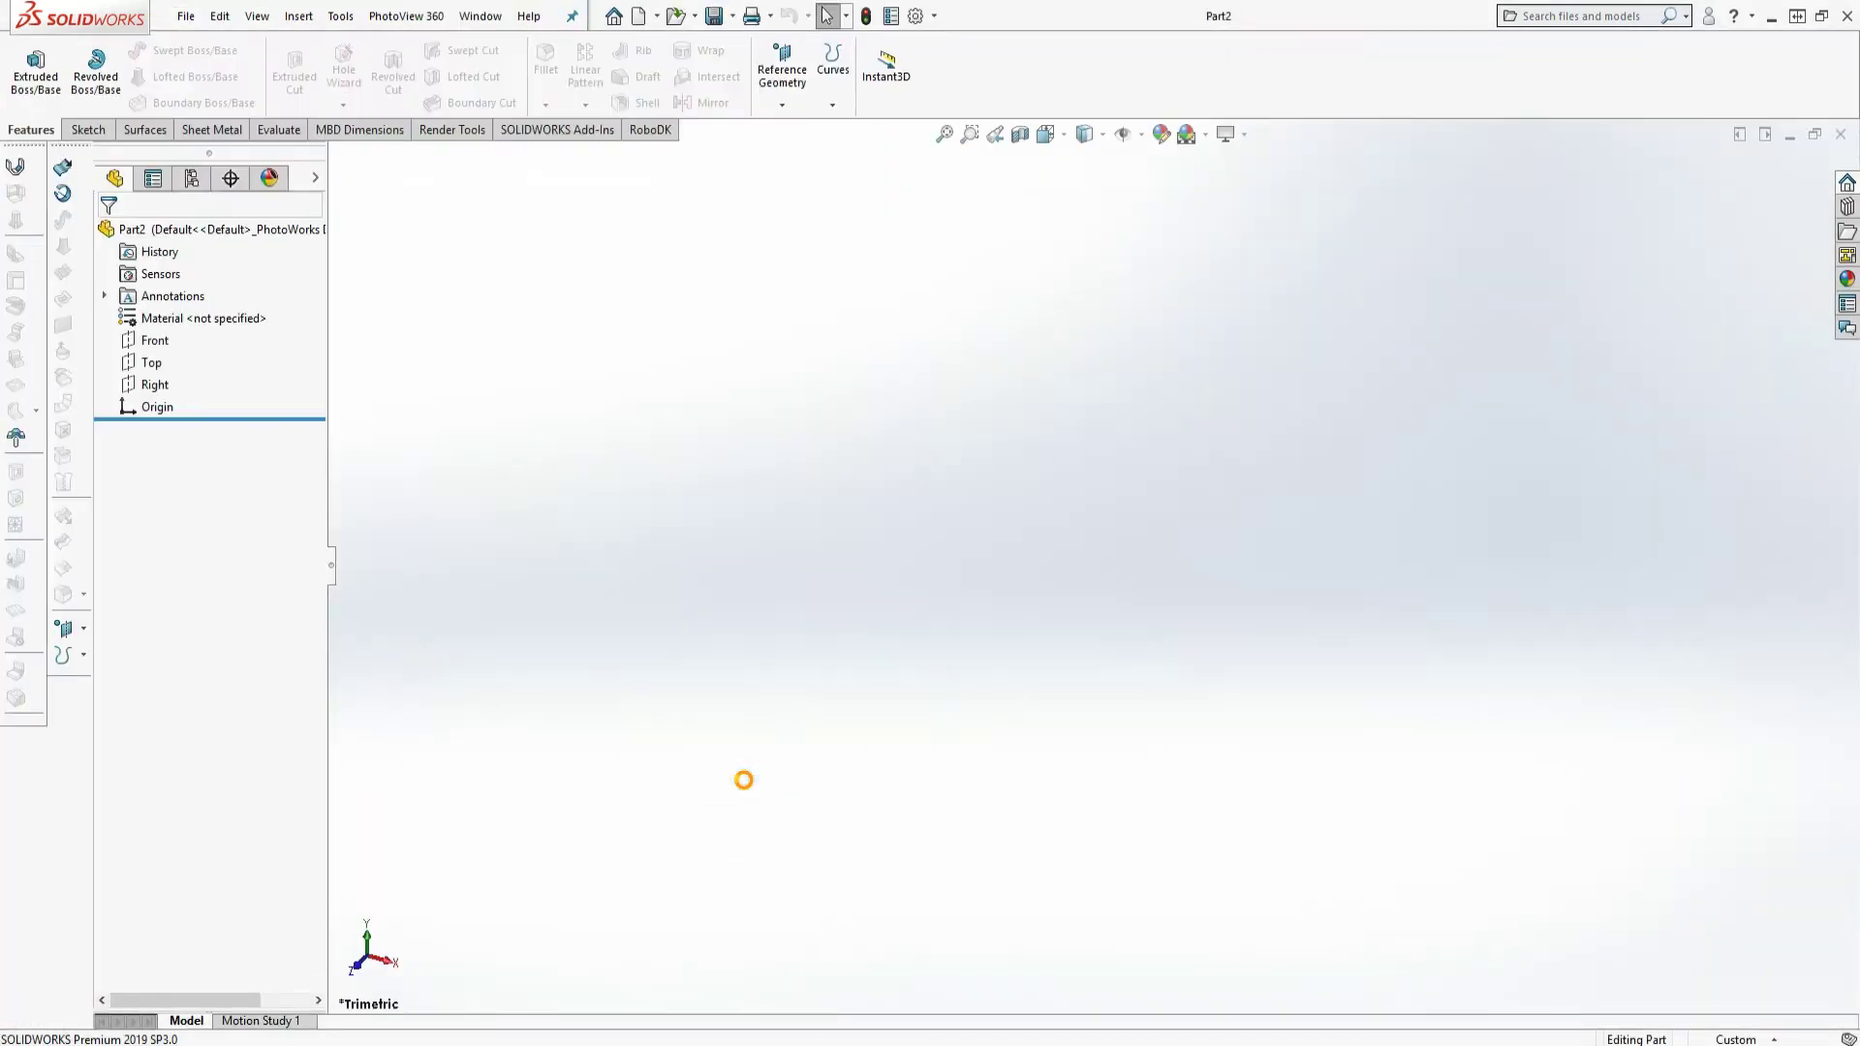
Start a sketch on the Top plane and draw a circle centred on the origin with a radius of about 72.4 mm.
{"action": "left_click", "coordinate": [96, 137]}
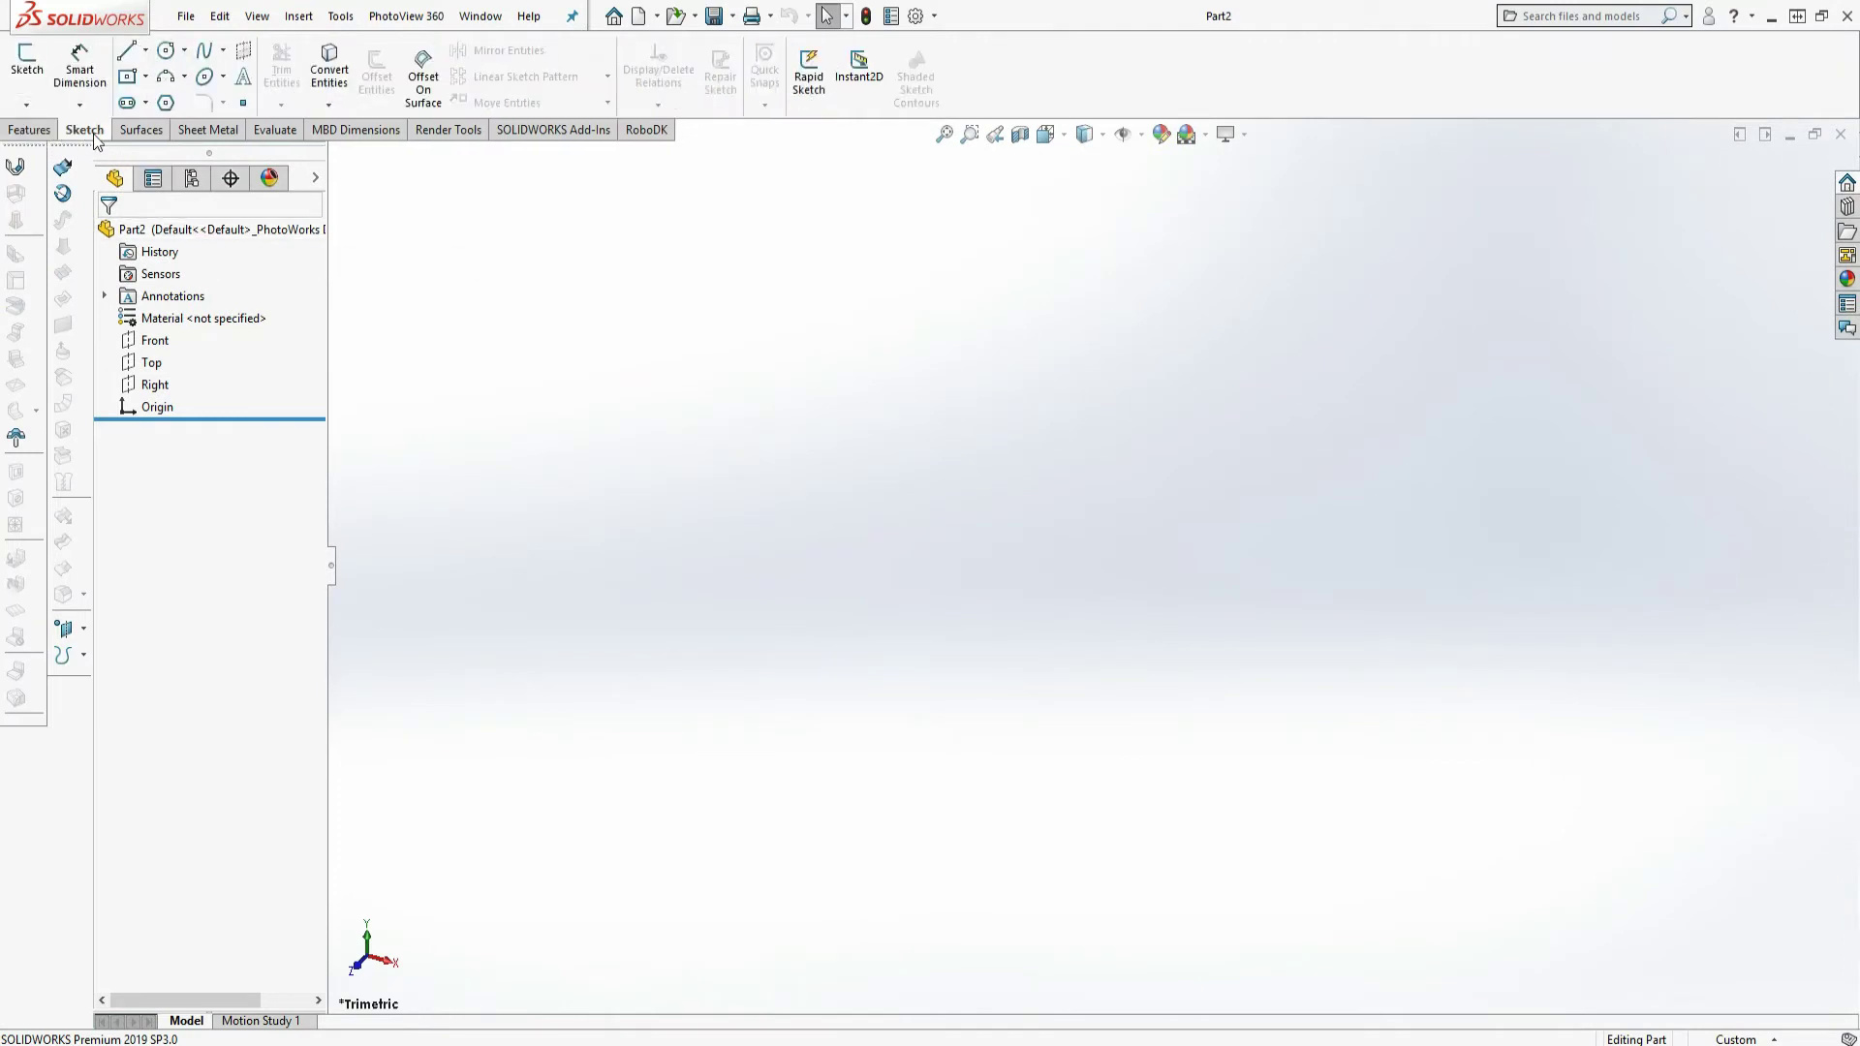
{"action": "left_click", "coordinate": [26, 60]}
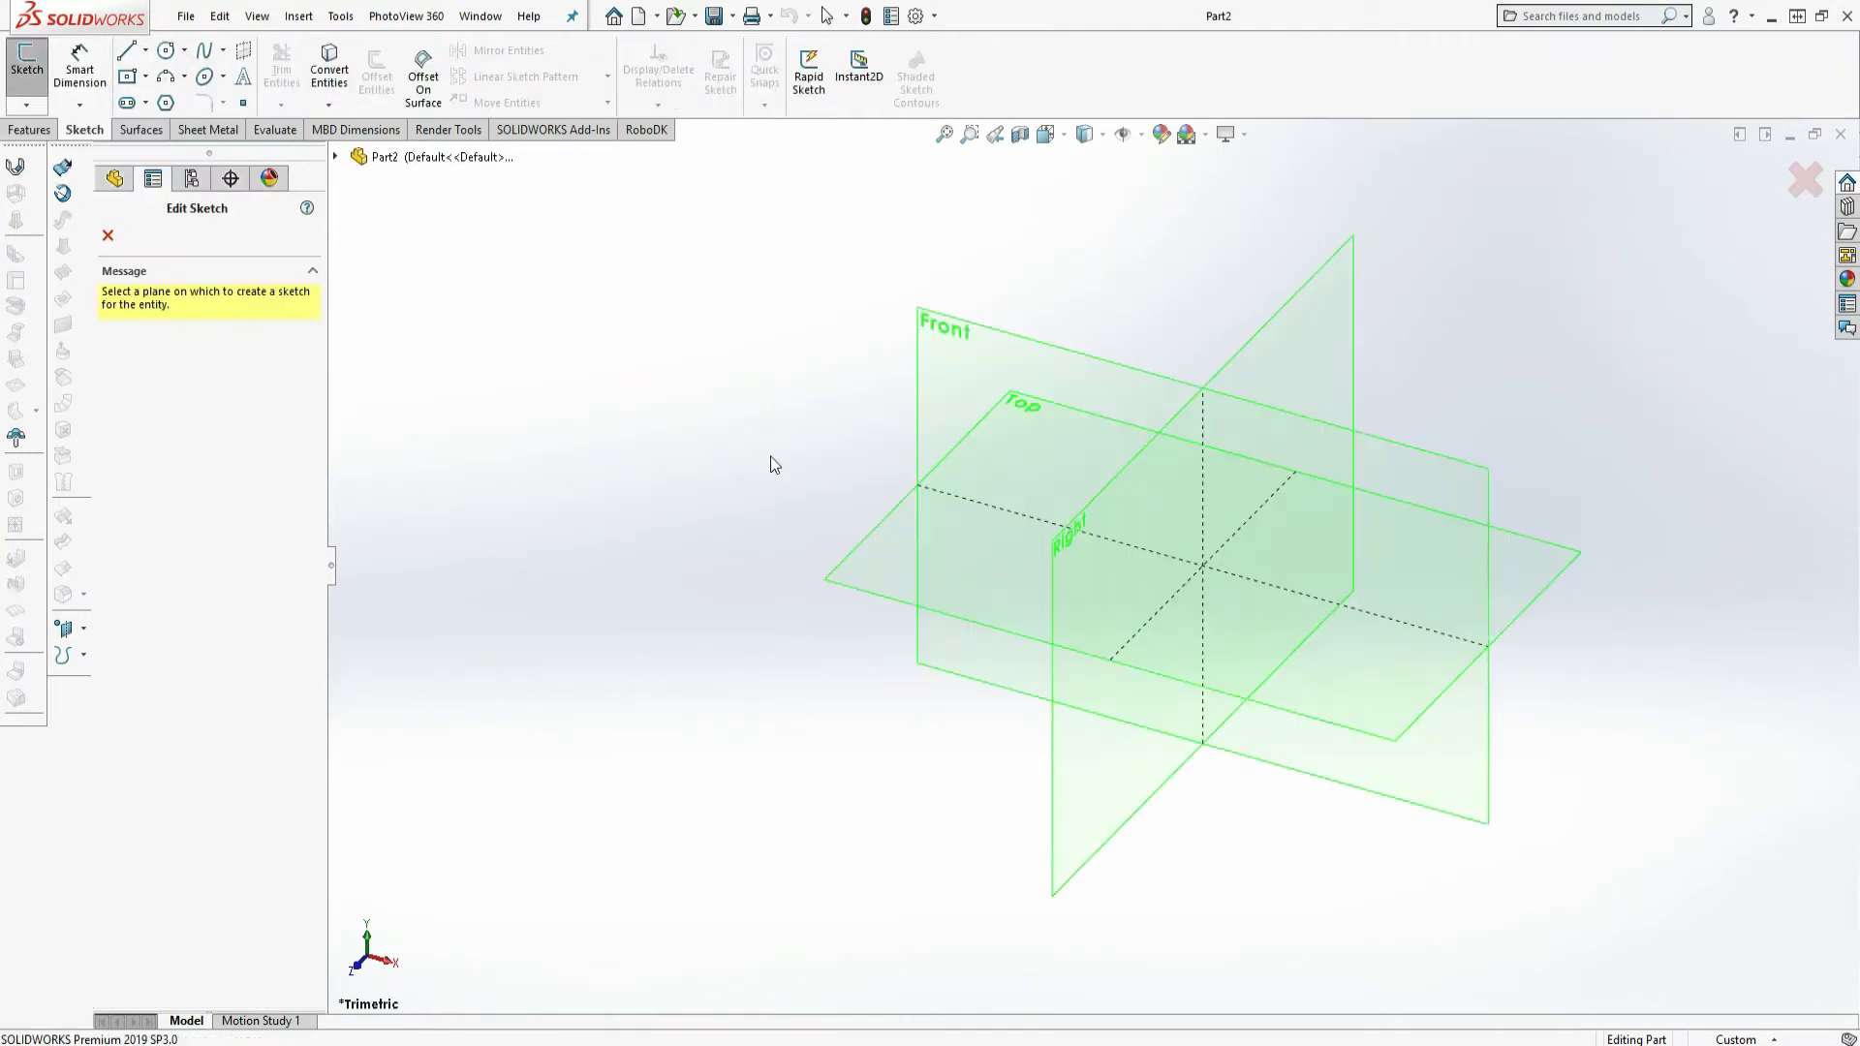
{"action": "left_click", "coordinate": [864, 566]}
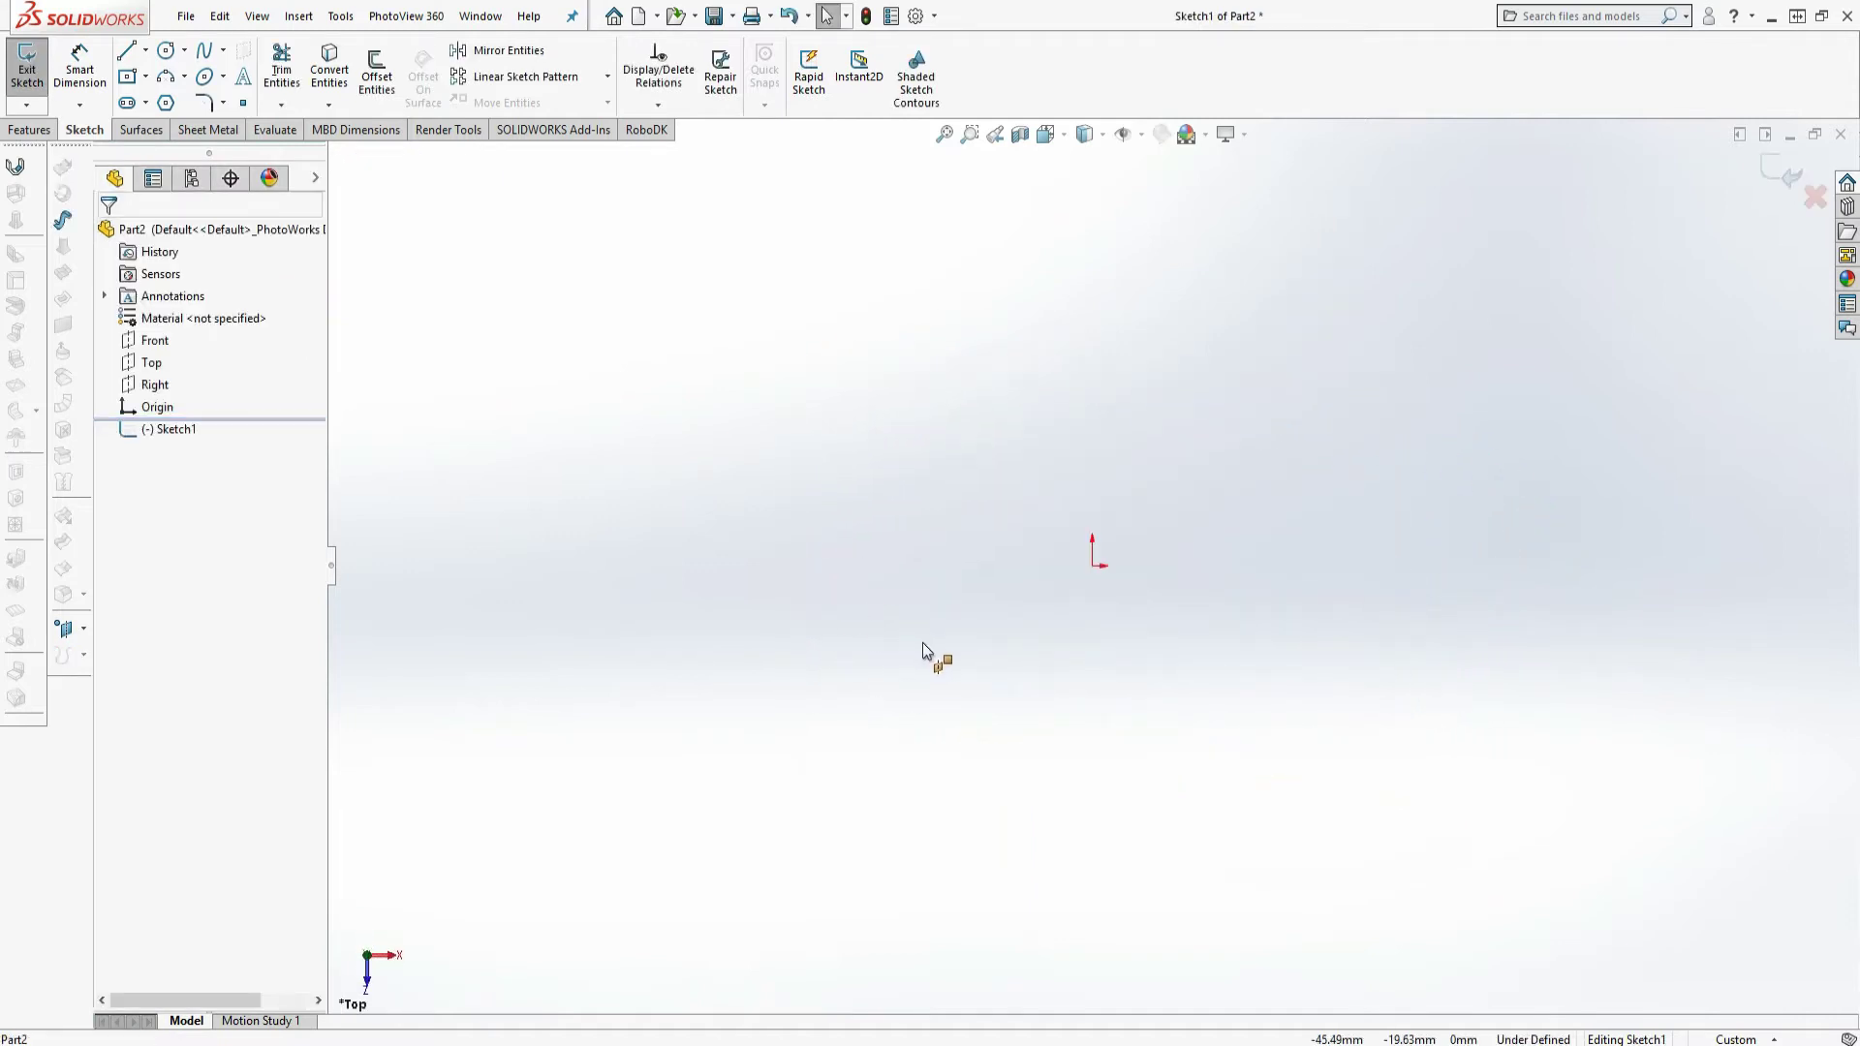
{"action": "left_click", "coordinate": [165, 49]}
{"action": "left_click", "coordinate": [1092, 566]}
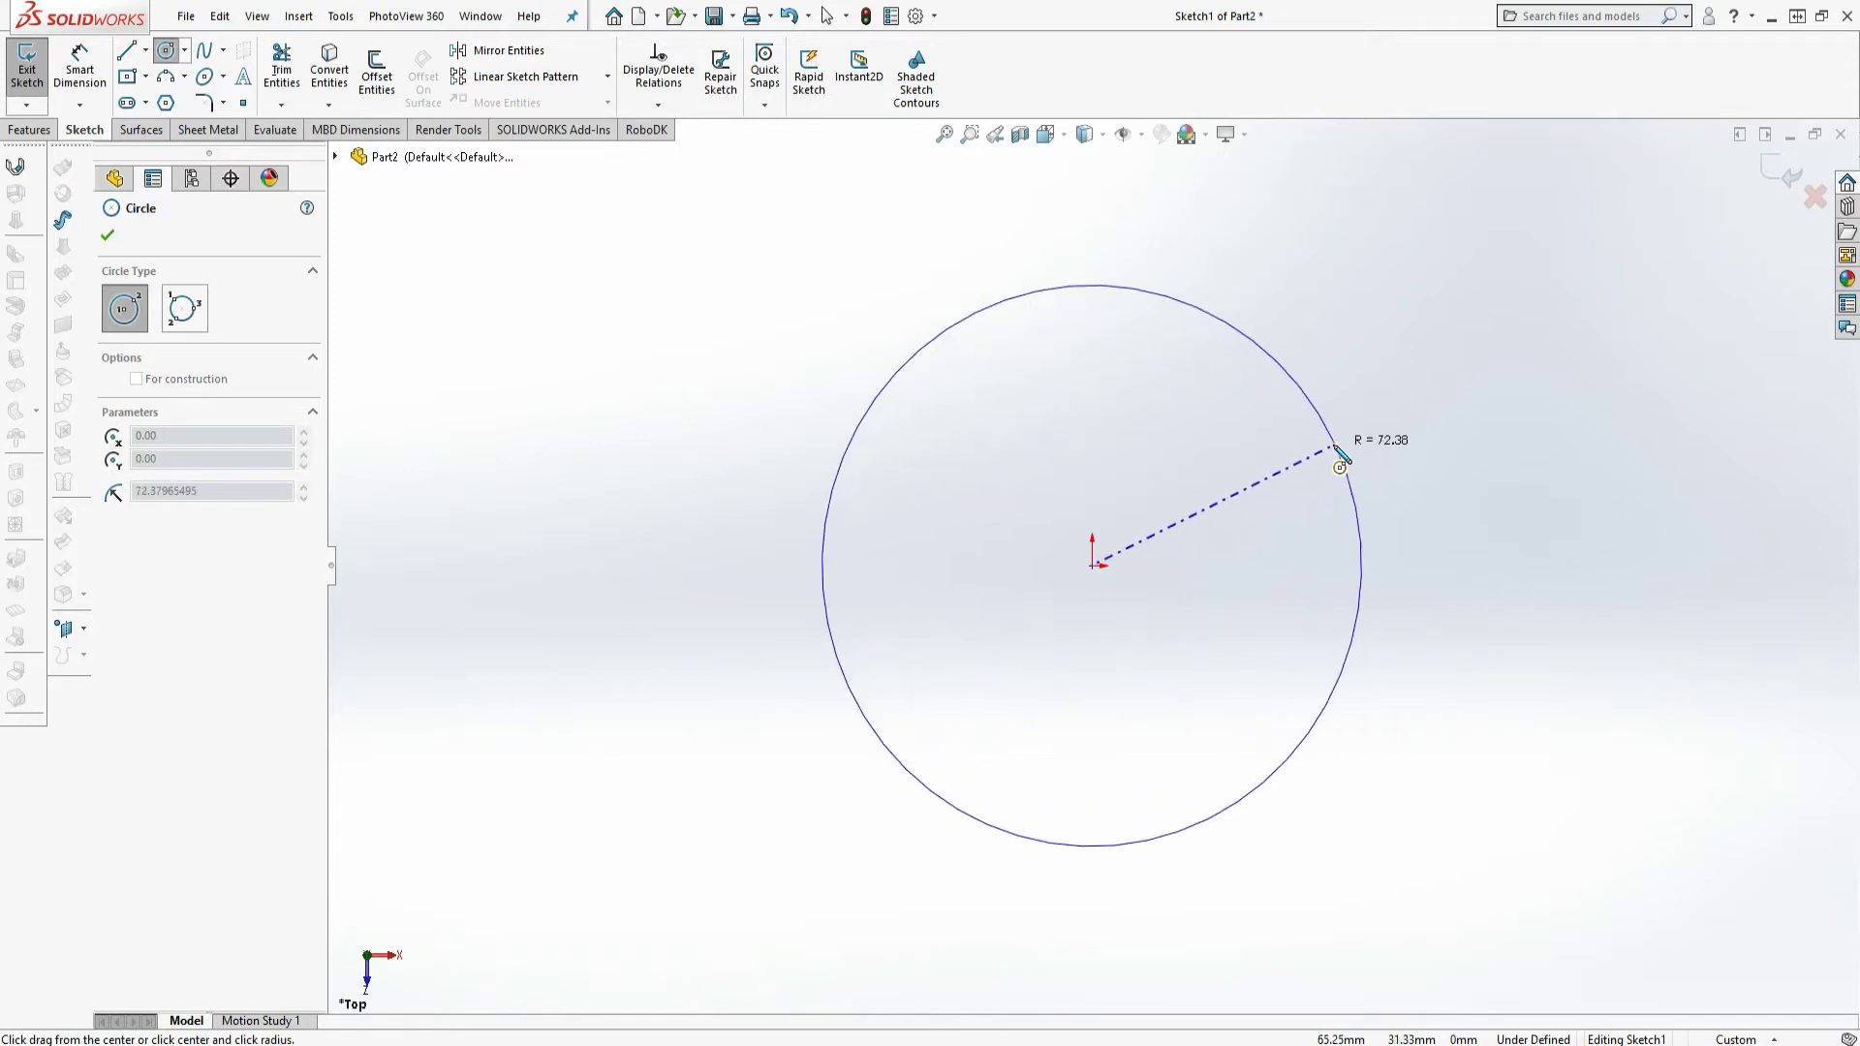
{"action": "left_click", "coordinate": [1337, 449]}
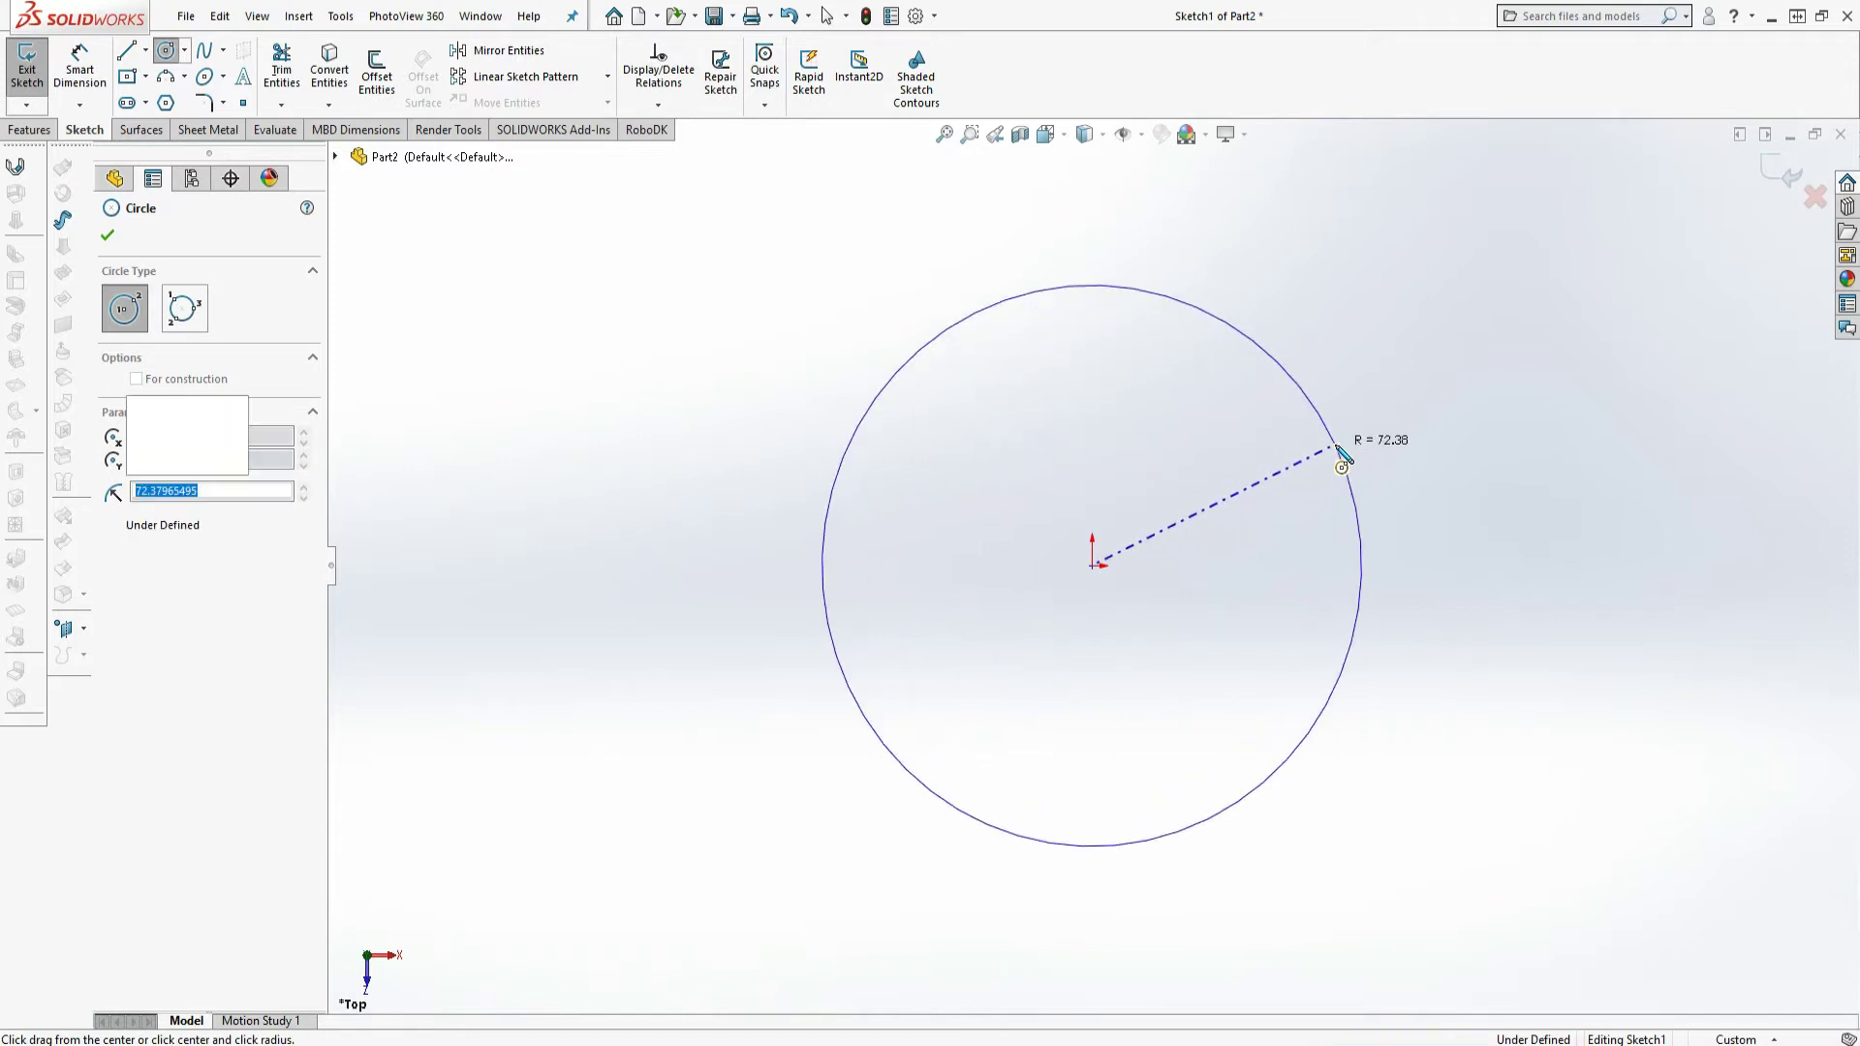
Dimension the circle's diameter.
{"action": "left_click", "coordinate": [80, 68]}
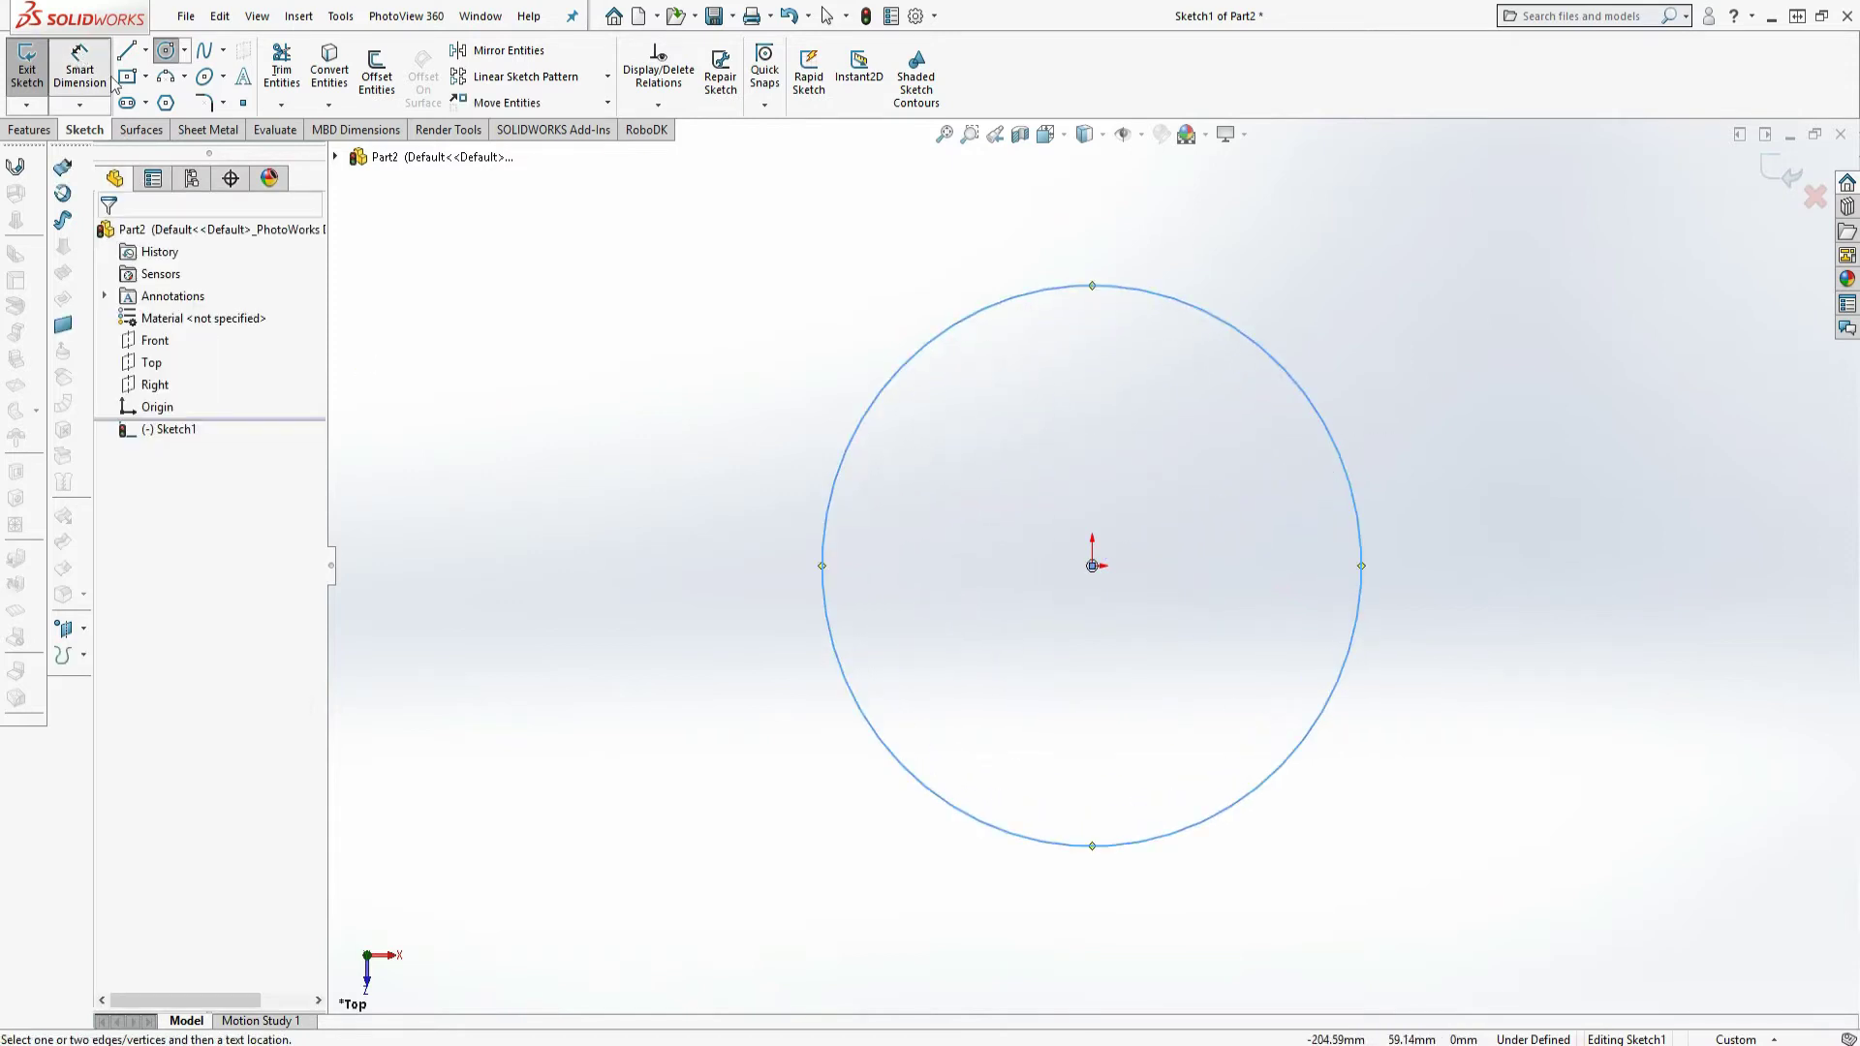
{"action": "left_click", "coordinate": [1355, 503]}
{"action": "left_click", "coordinate": [1468, 494]}
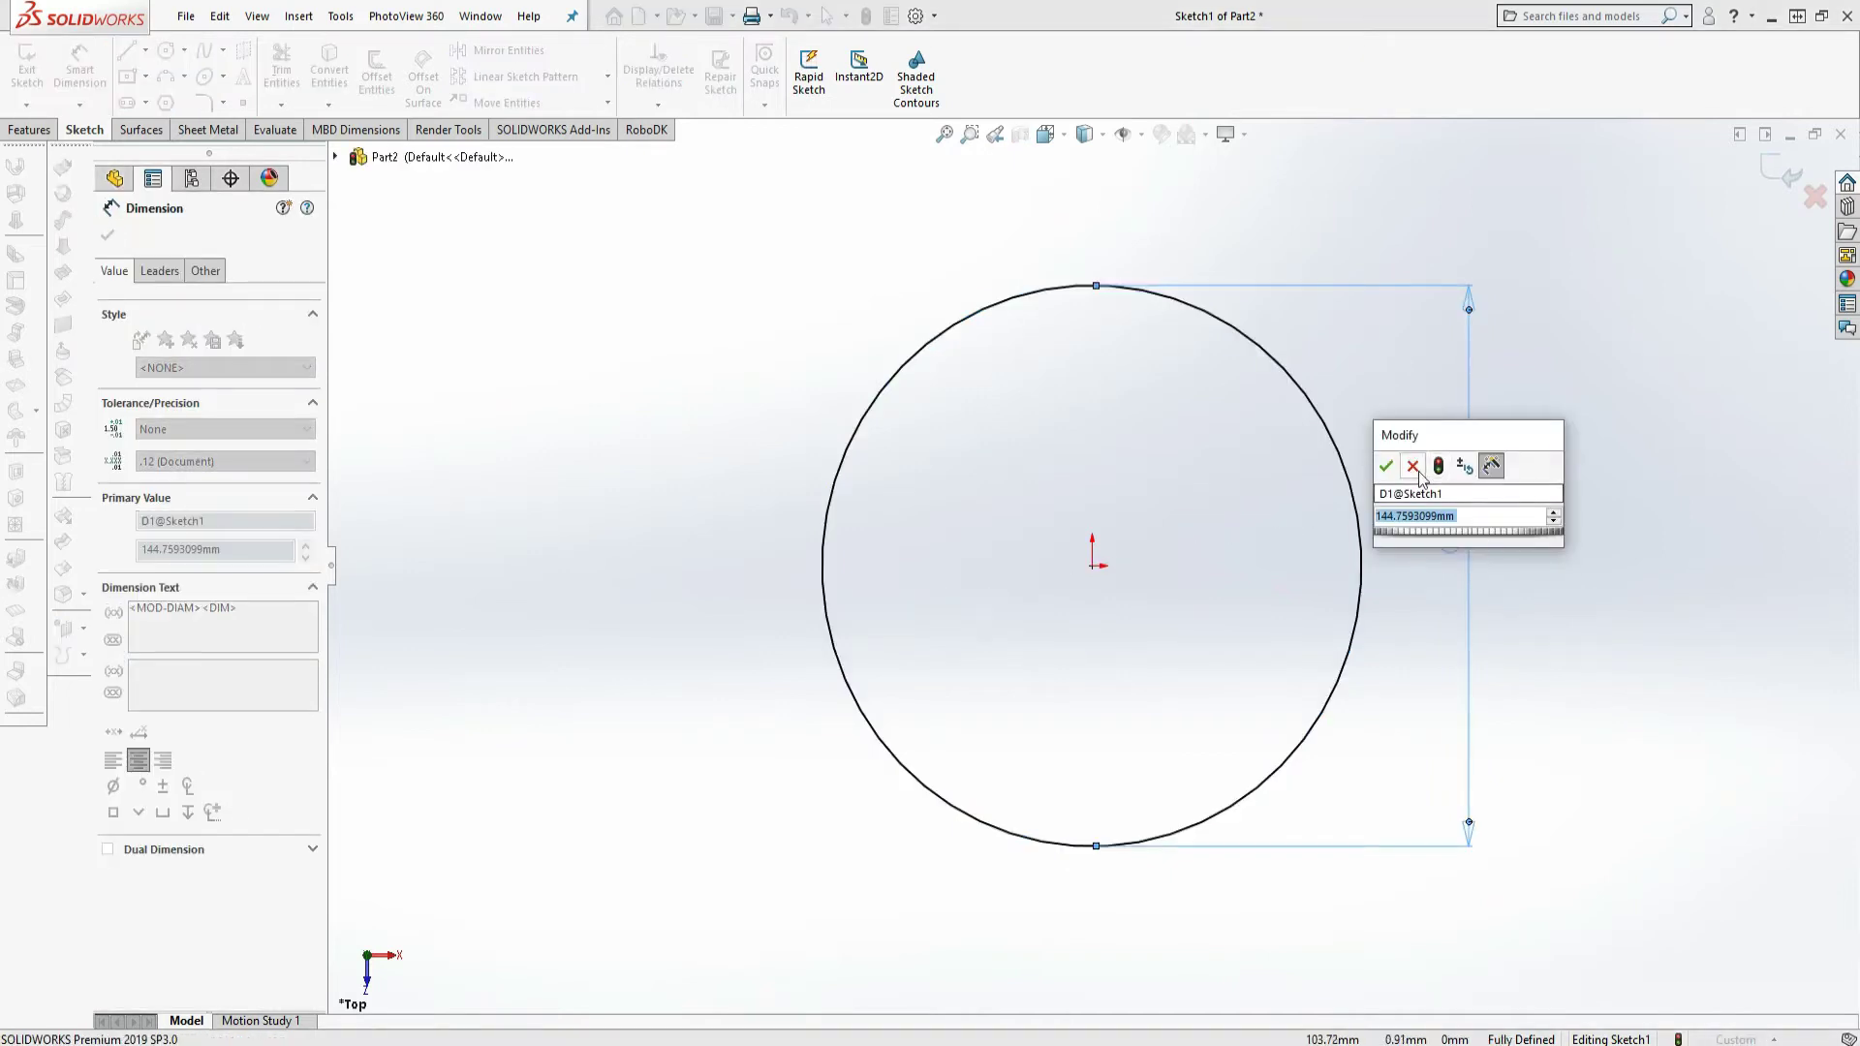
{"action": "left_click", "coordinate": [1386, 466]}
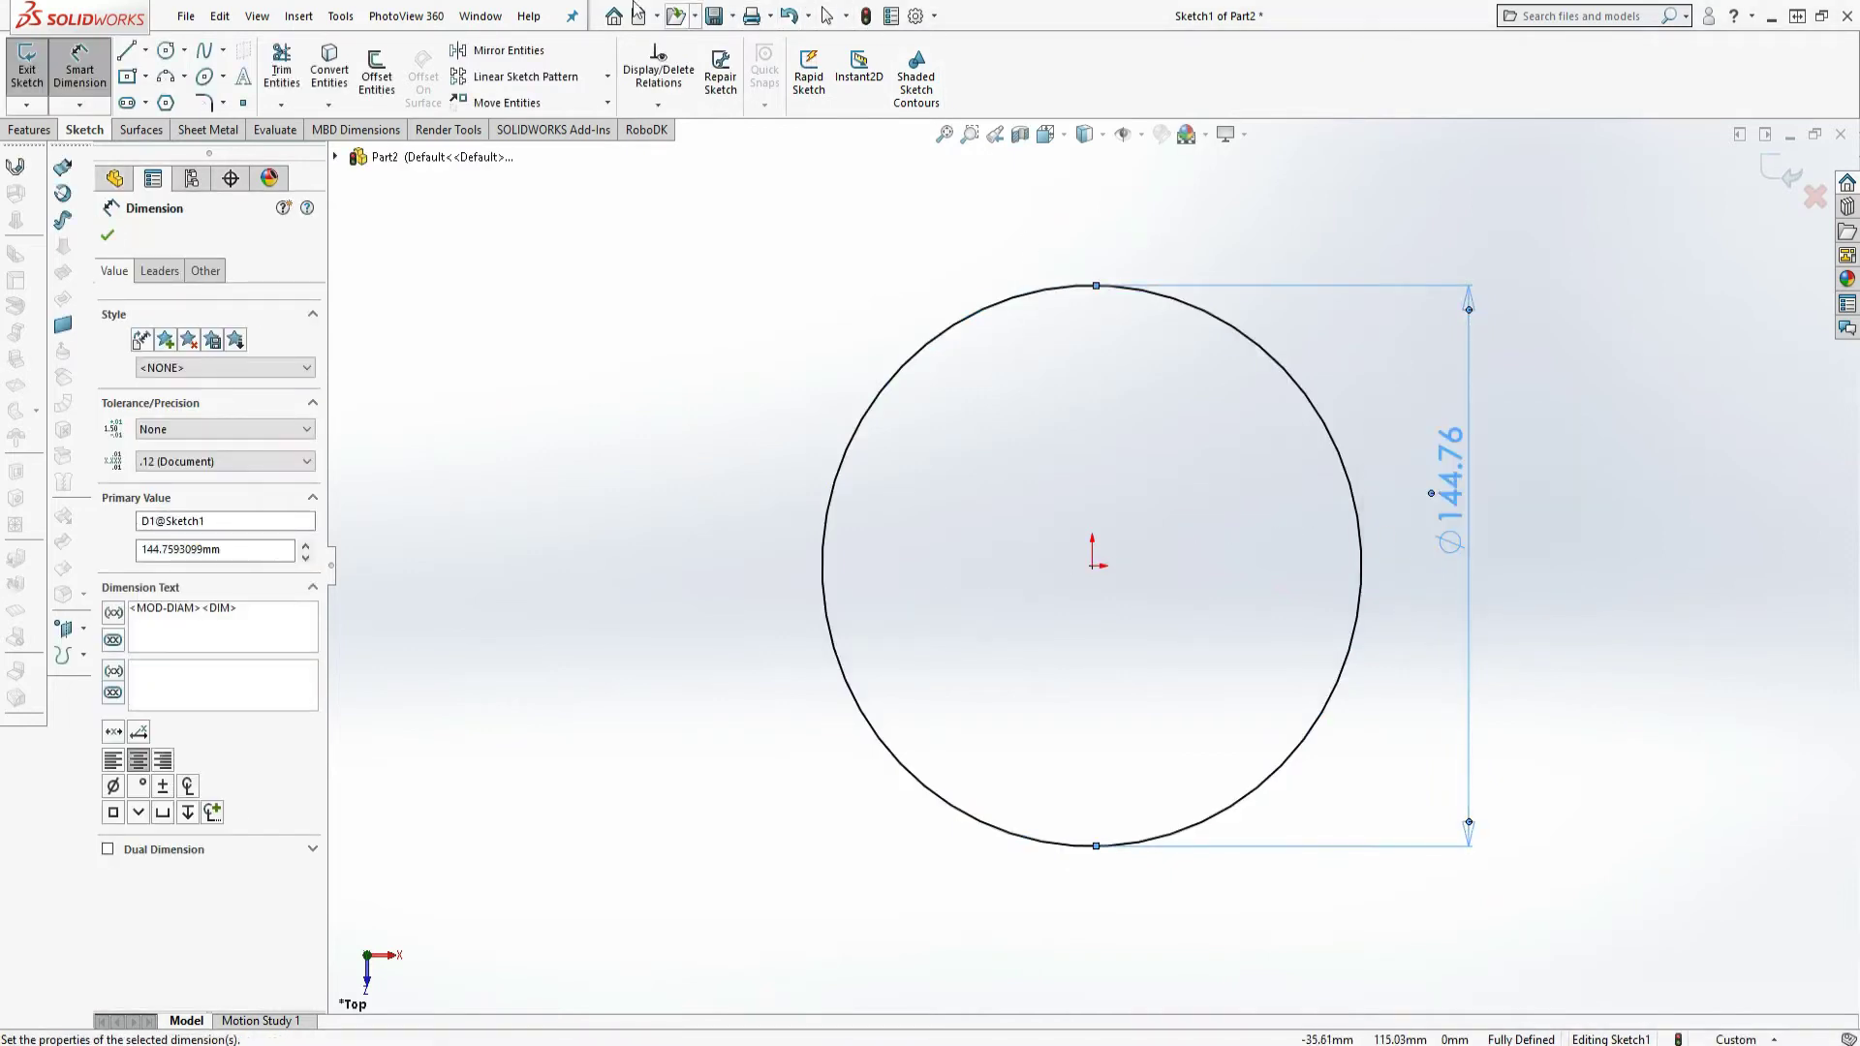
Set the document's unit system to IPS (inch, pound, second).
{"action": "left_click", "coordinate": [341, 16]}
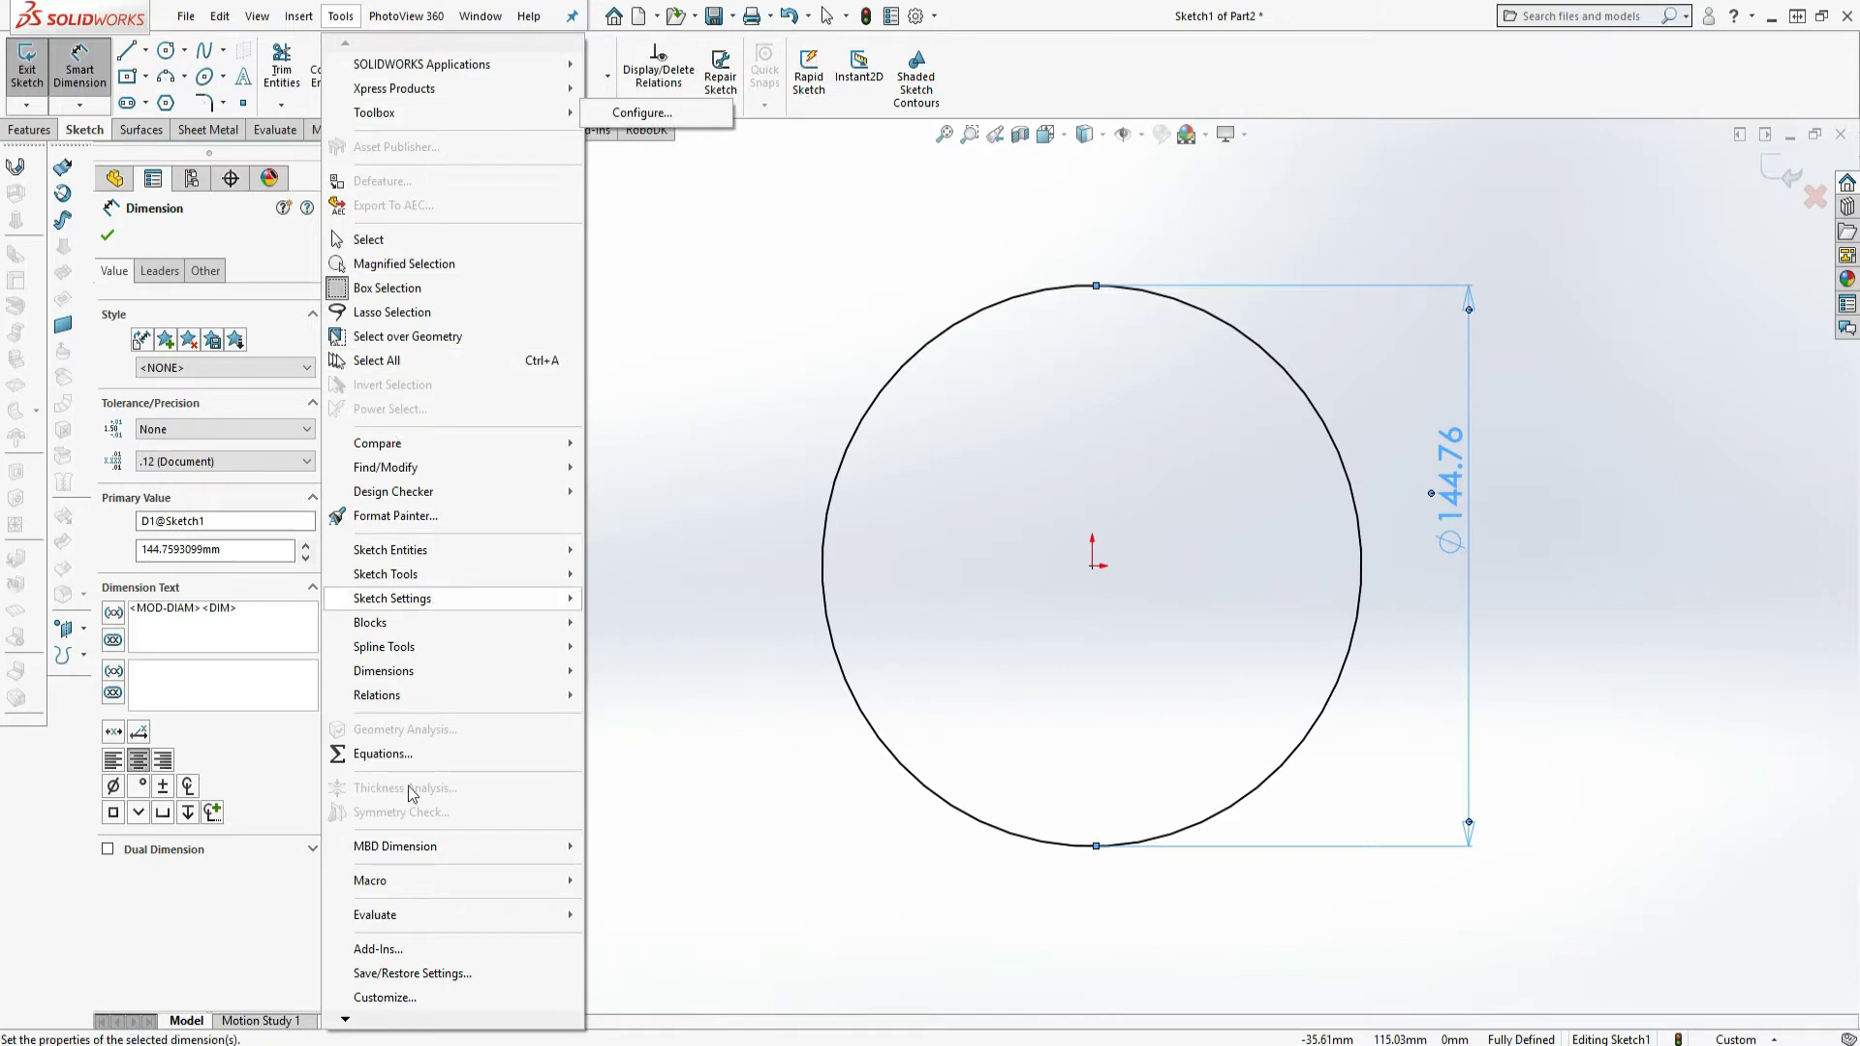
{"action": "left_click", "coordinate": [383, 1008]}
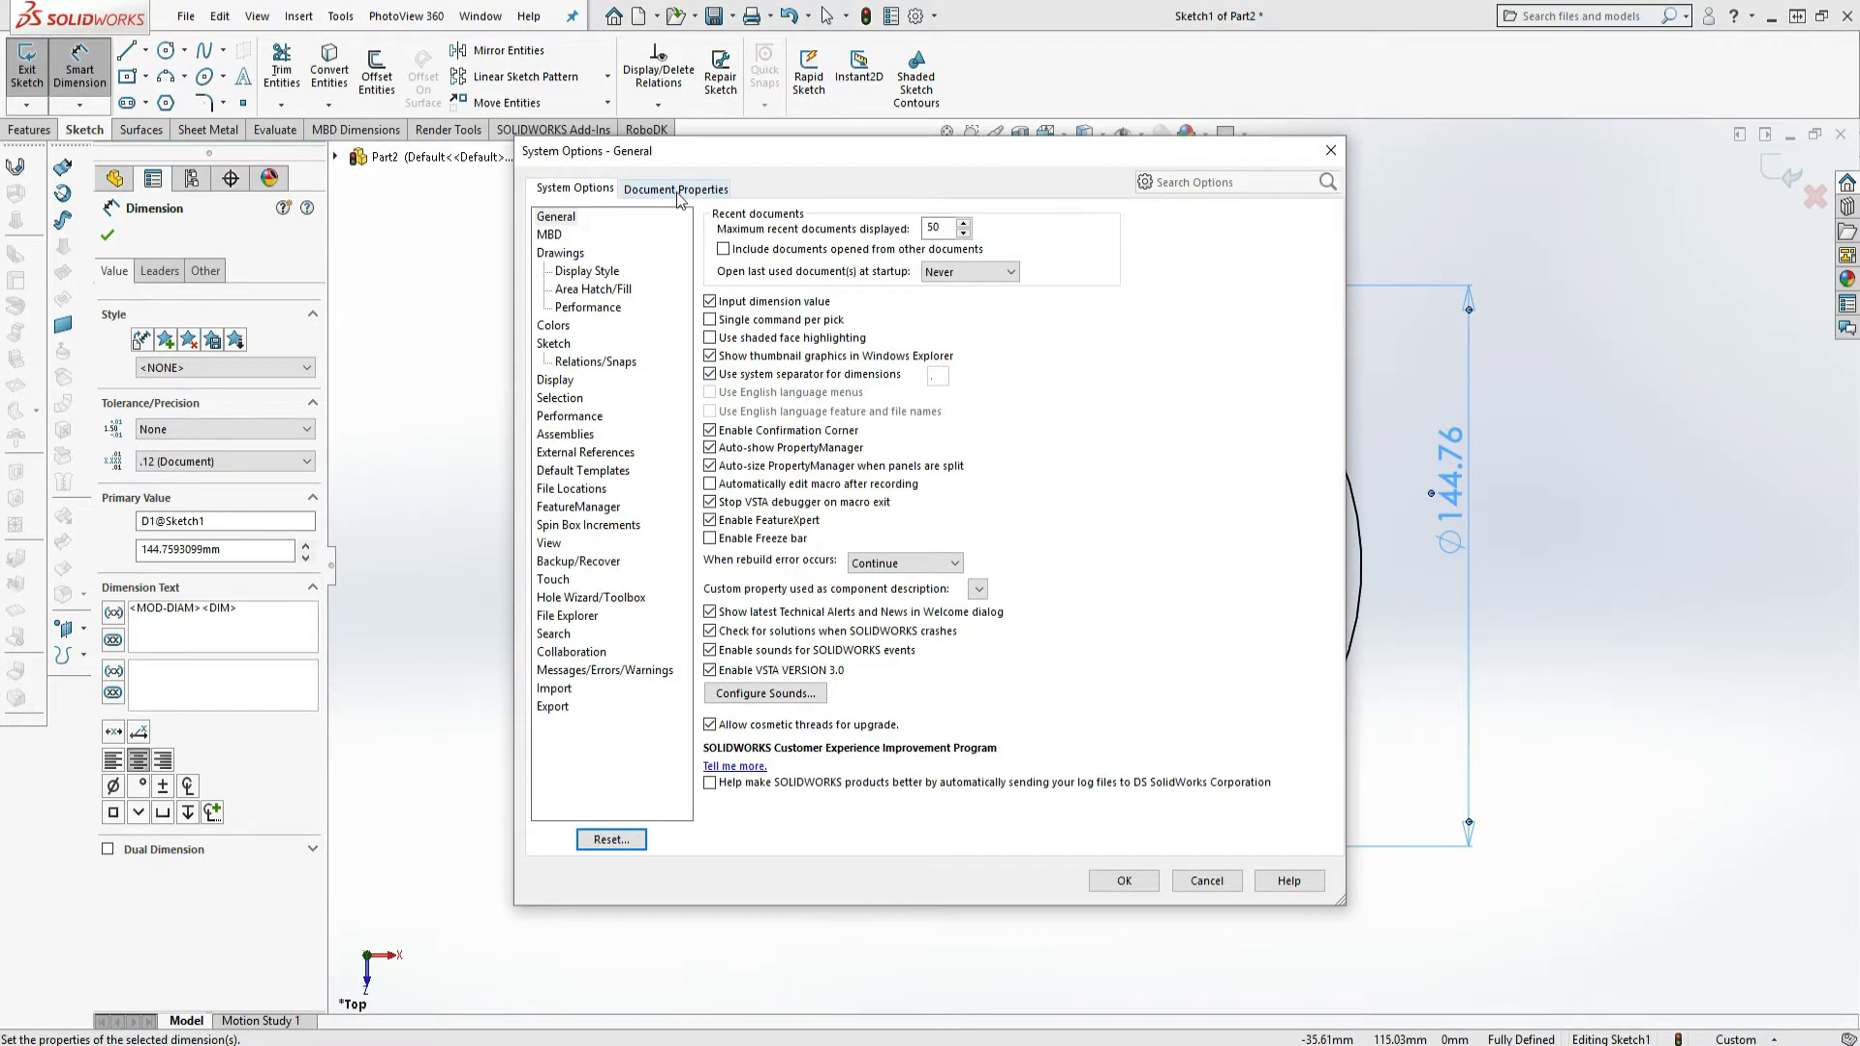
{"action": "left_click", "coordinate": [678, 190]}
{"action": "left_click", "coordinate": [549, 361]}
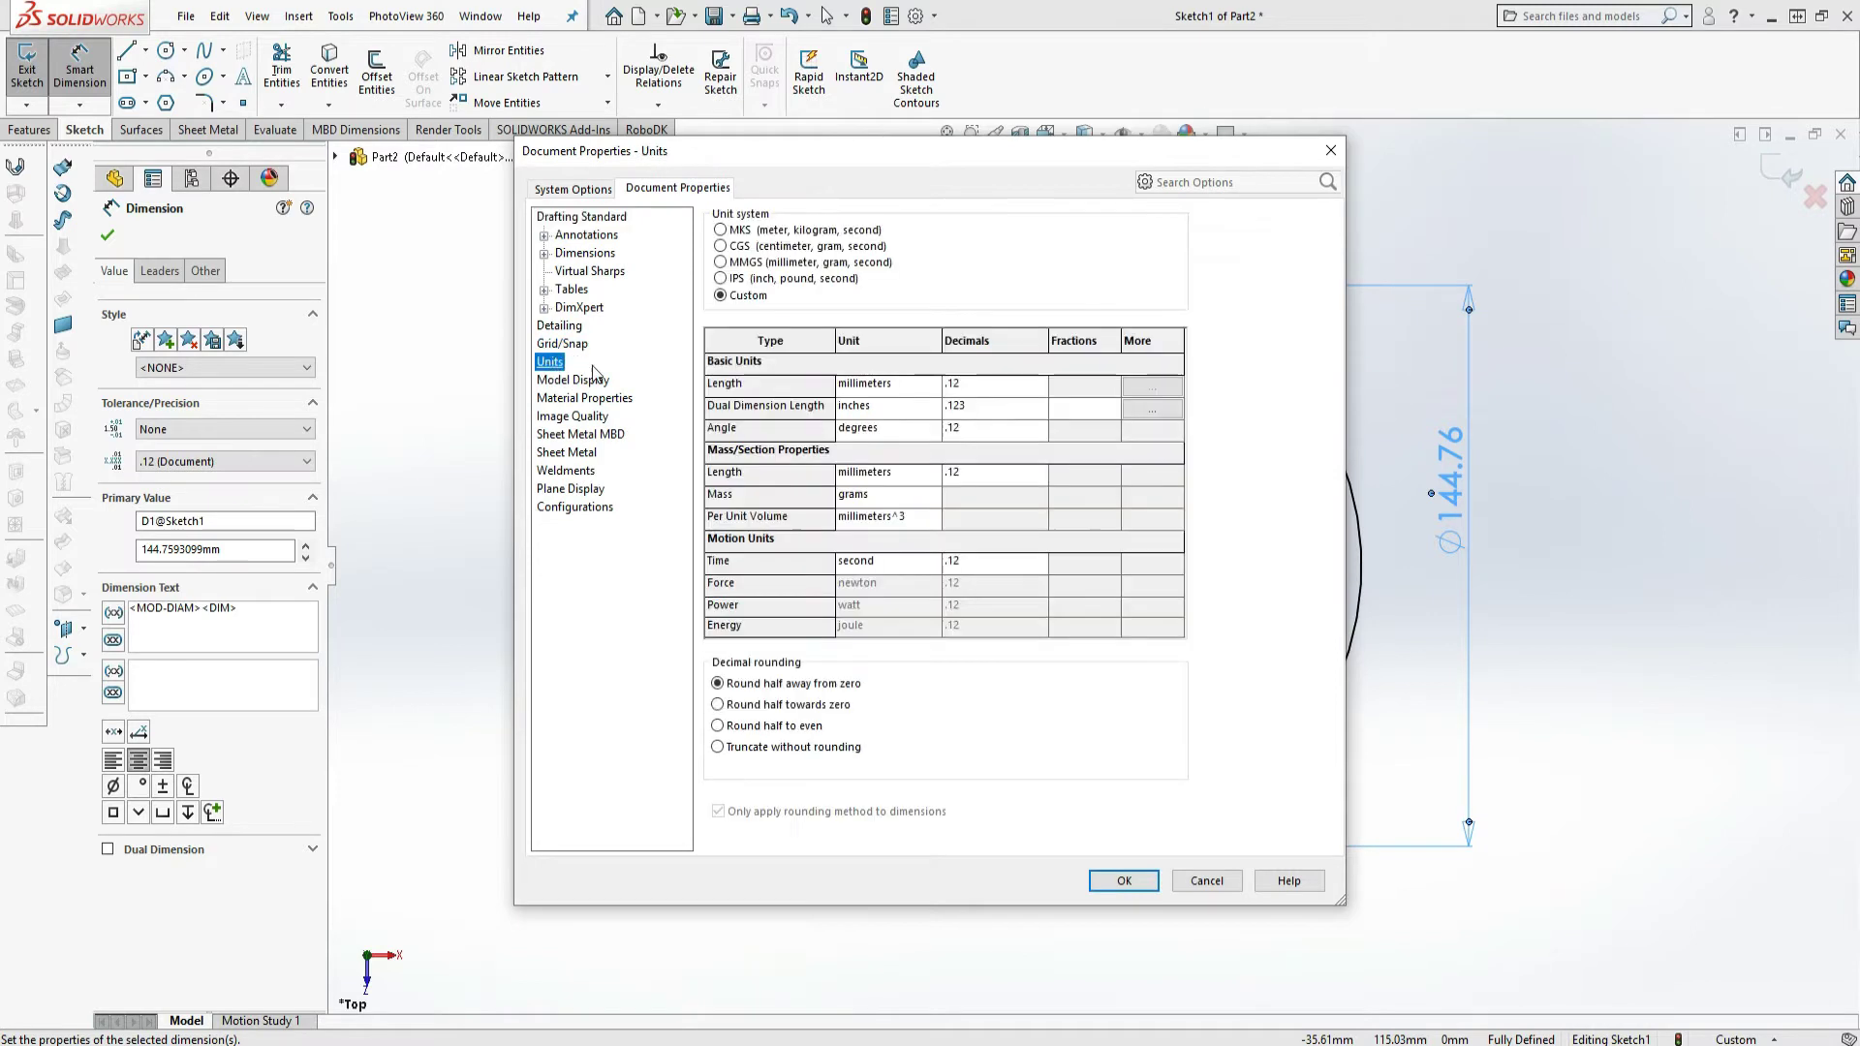
{"action": "left_click", "coordinate": [720, 279]}
{"action": "left_click", "coordinate": [1119, 882]}
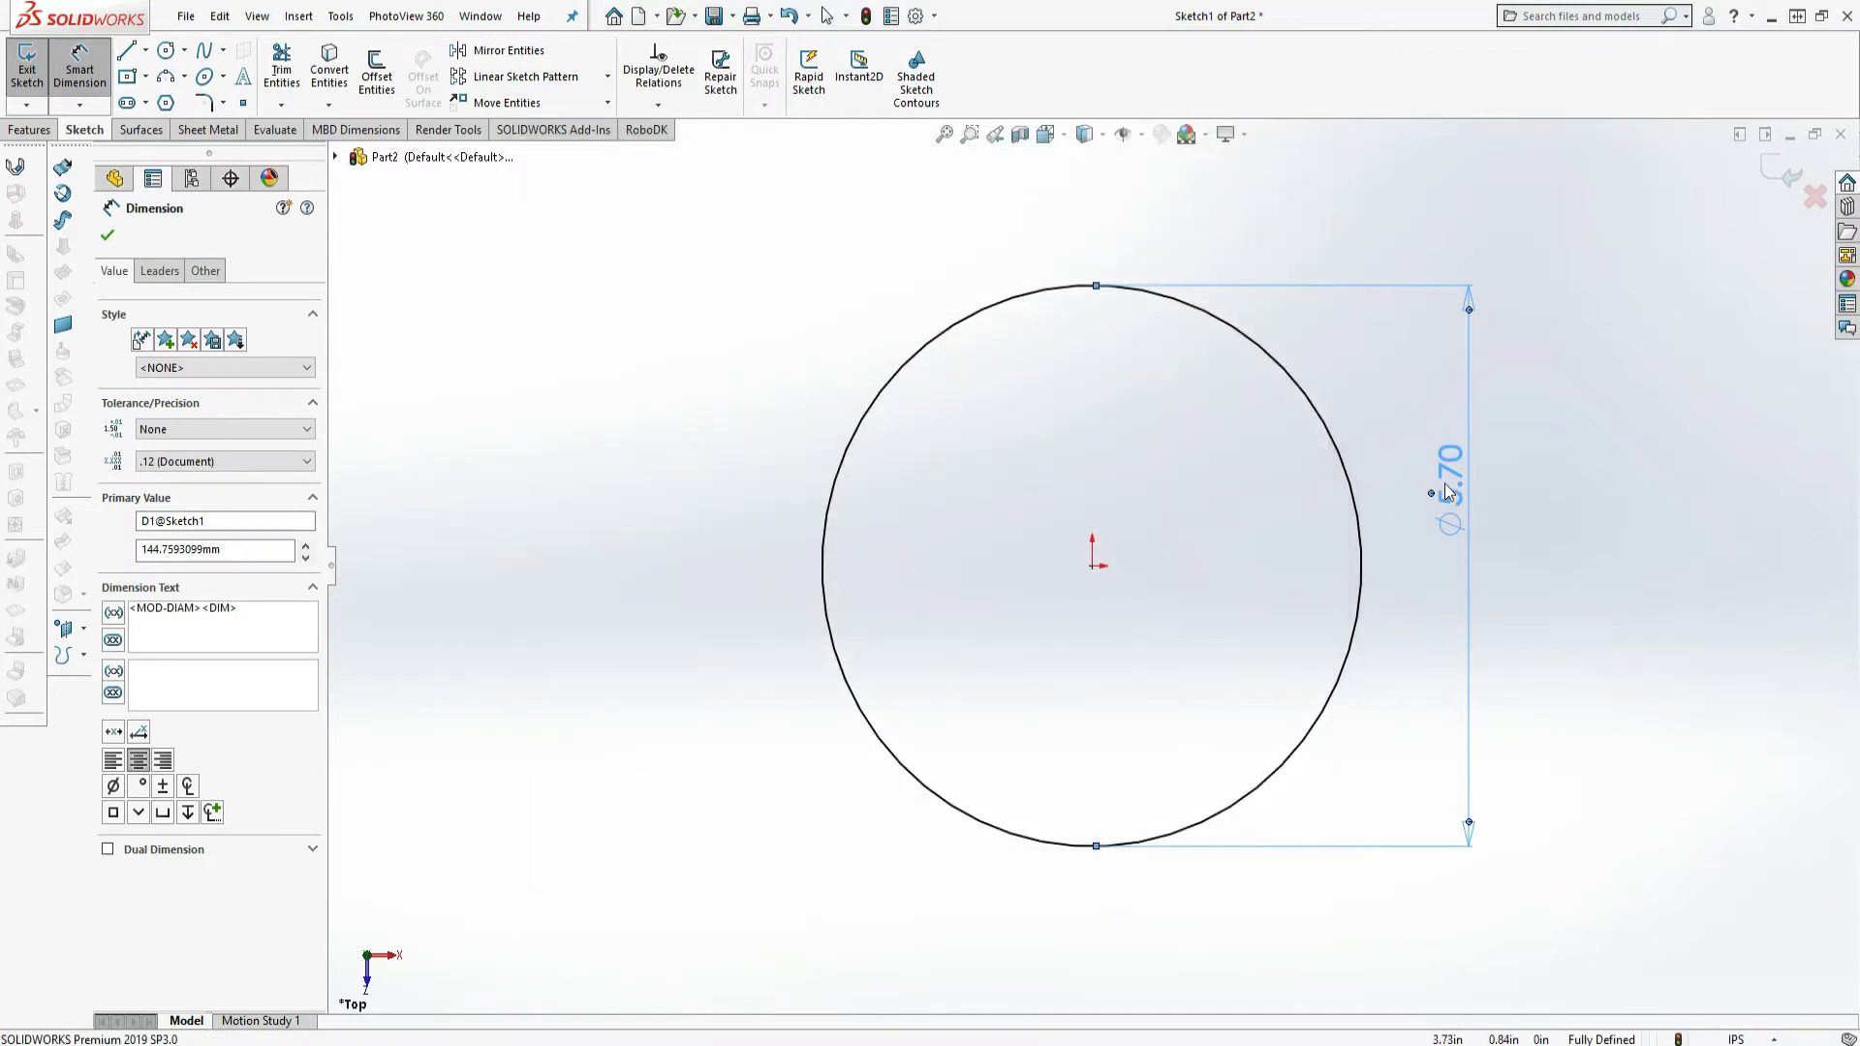
Set the circle's diameter to 12 in.
{"action": "double_click", "coordinate": [1444, 486]}
{"action": "type", "text": "12"}
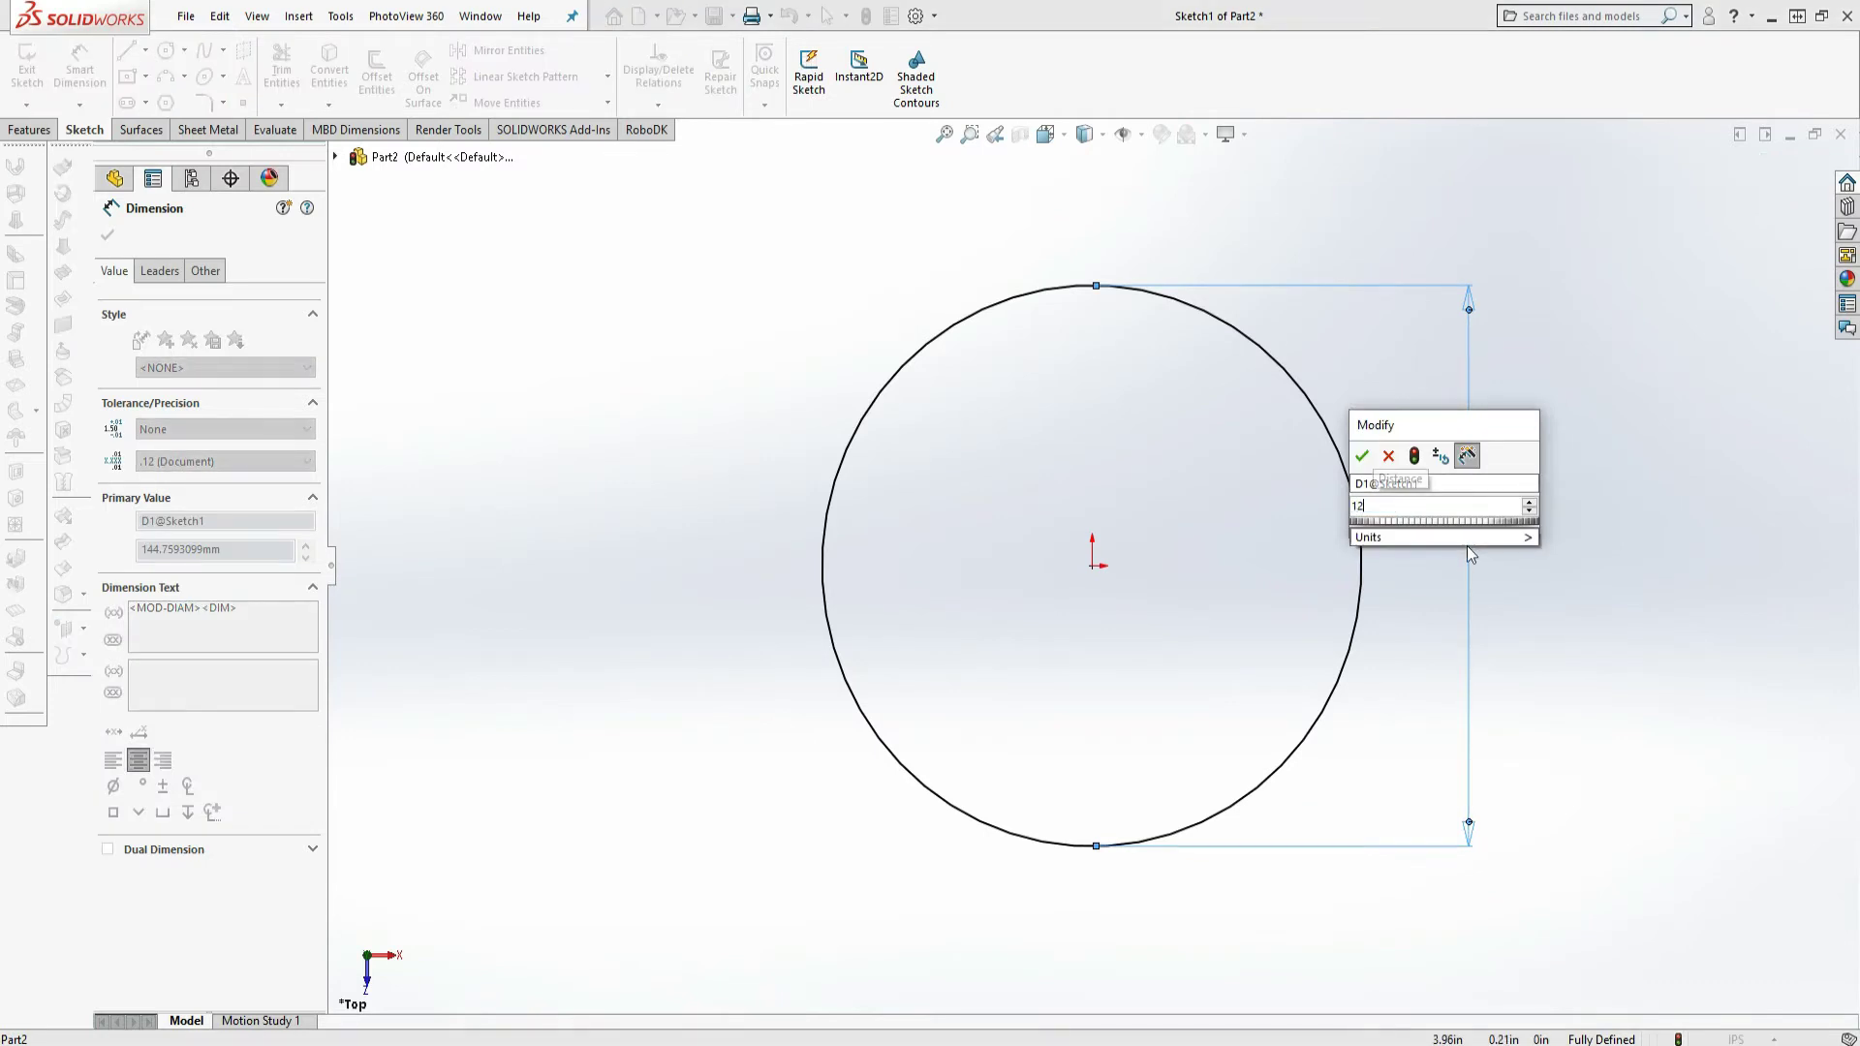
{"action": "key", "text": "Return"}
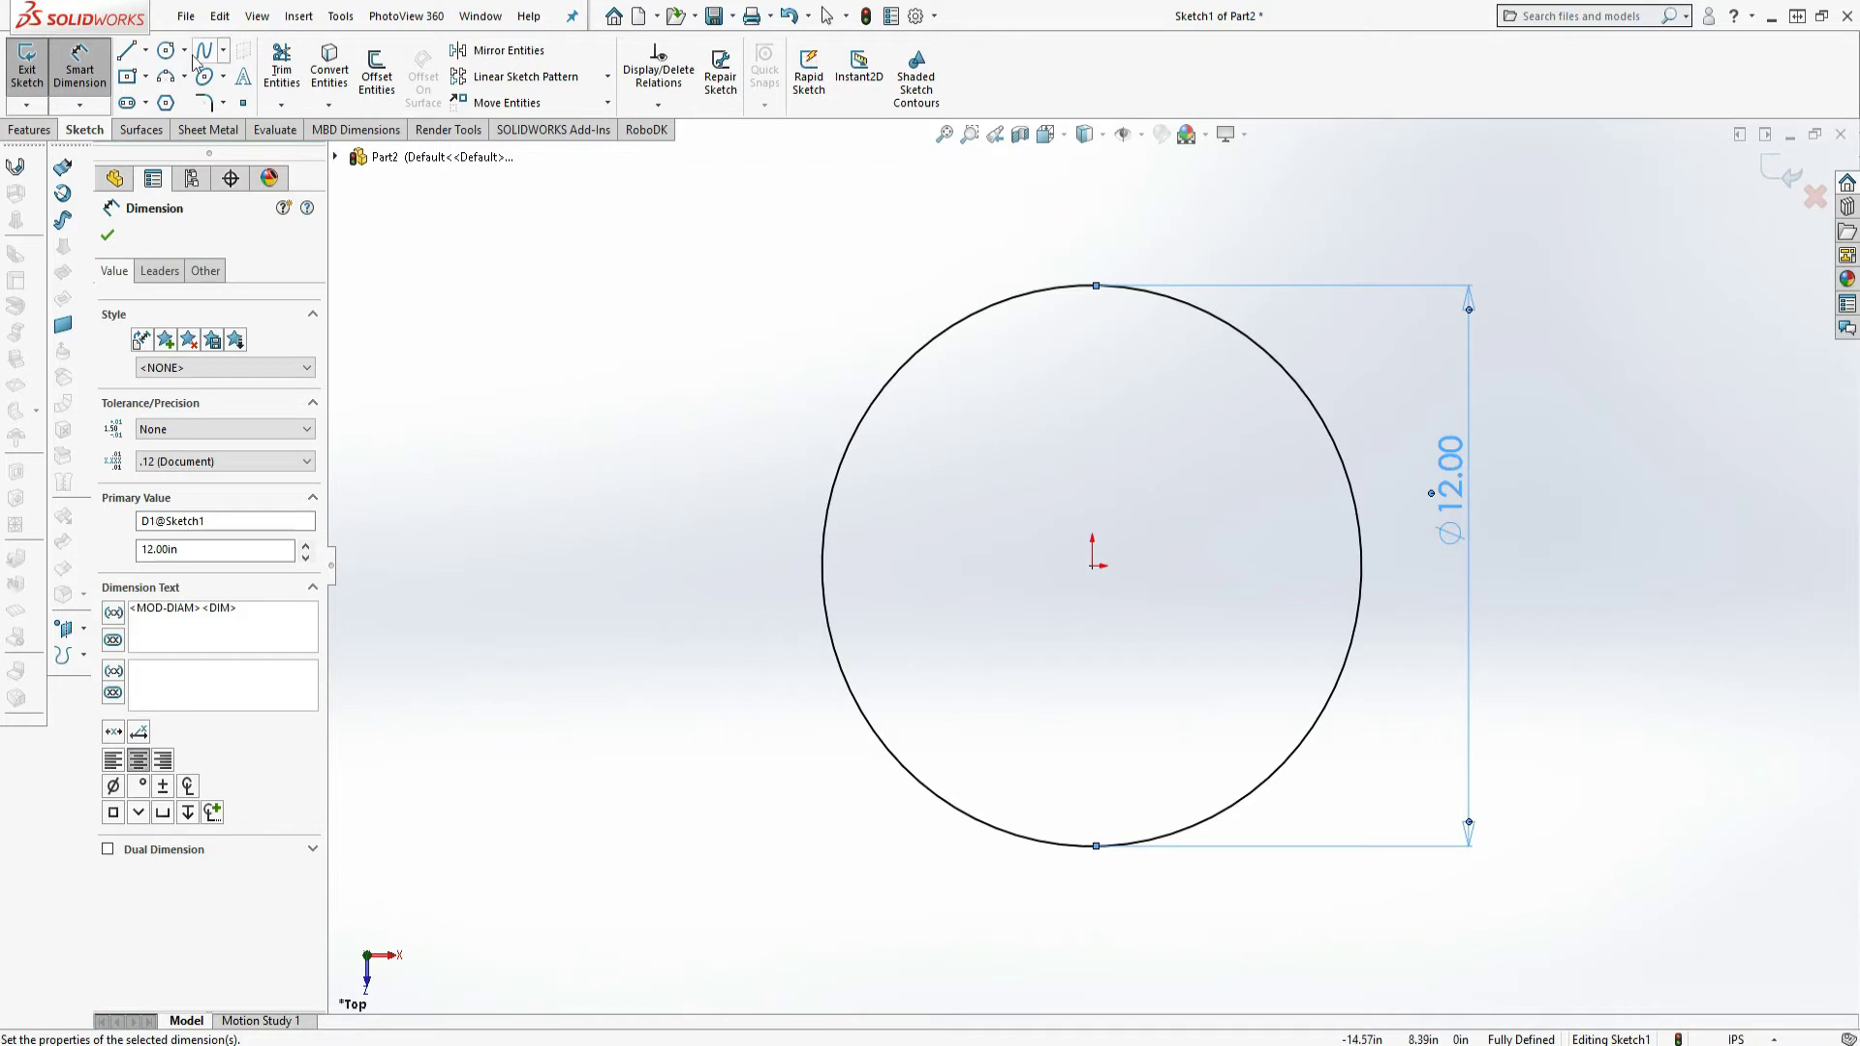
Sketch a horizontal midpoint line about 22.7 in long, centred on the origin and extending past both sides of the circle.
{"action": "right_click", "coordinate": [148, 51]}
{"action": "left_click", "coordinate": [145, 49]}
{"action": "left_click", "coordinate": [169, 126]}
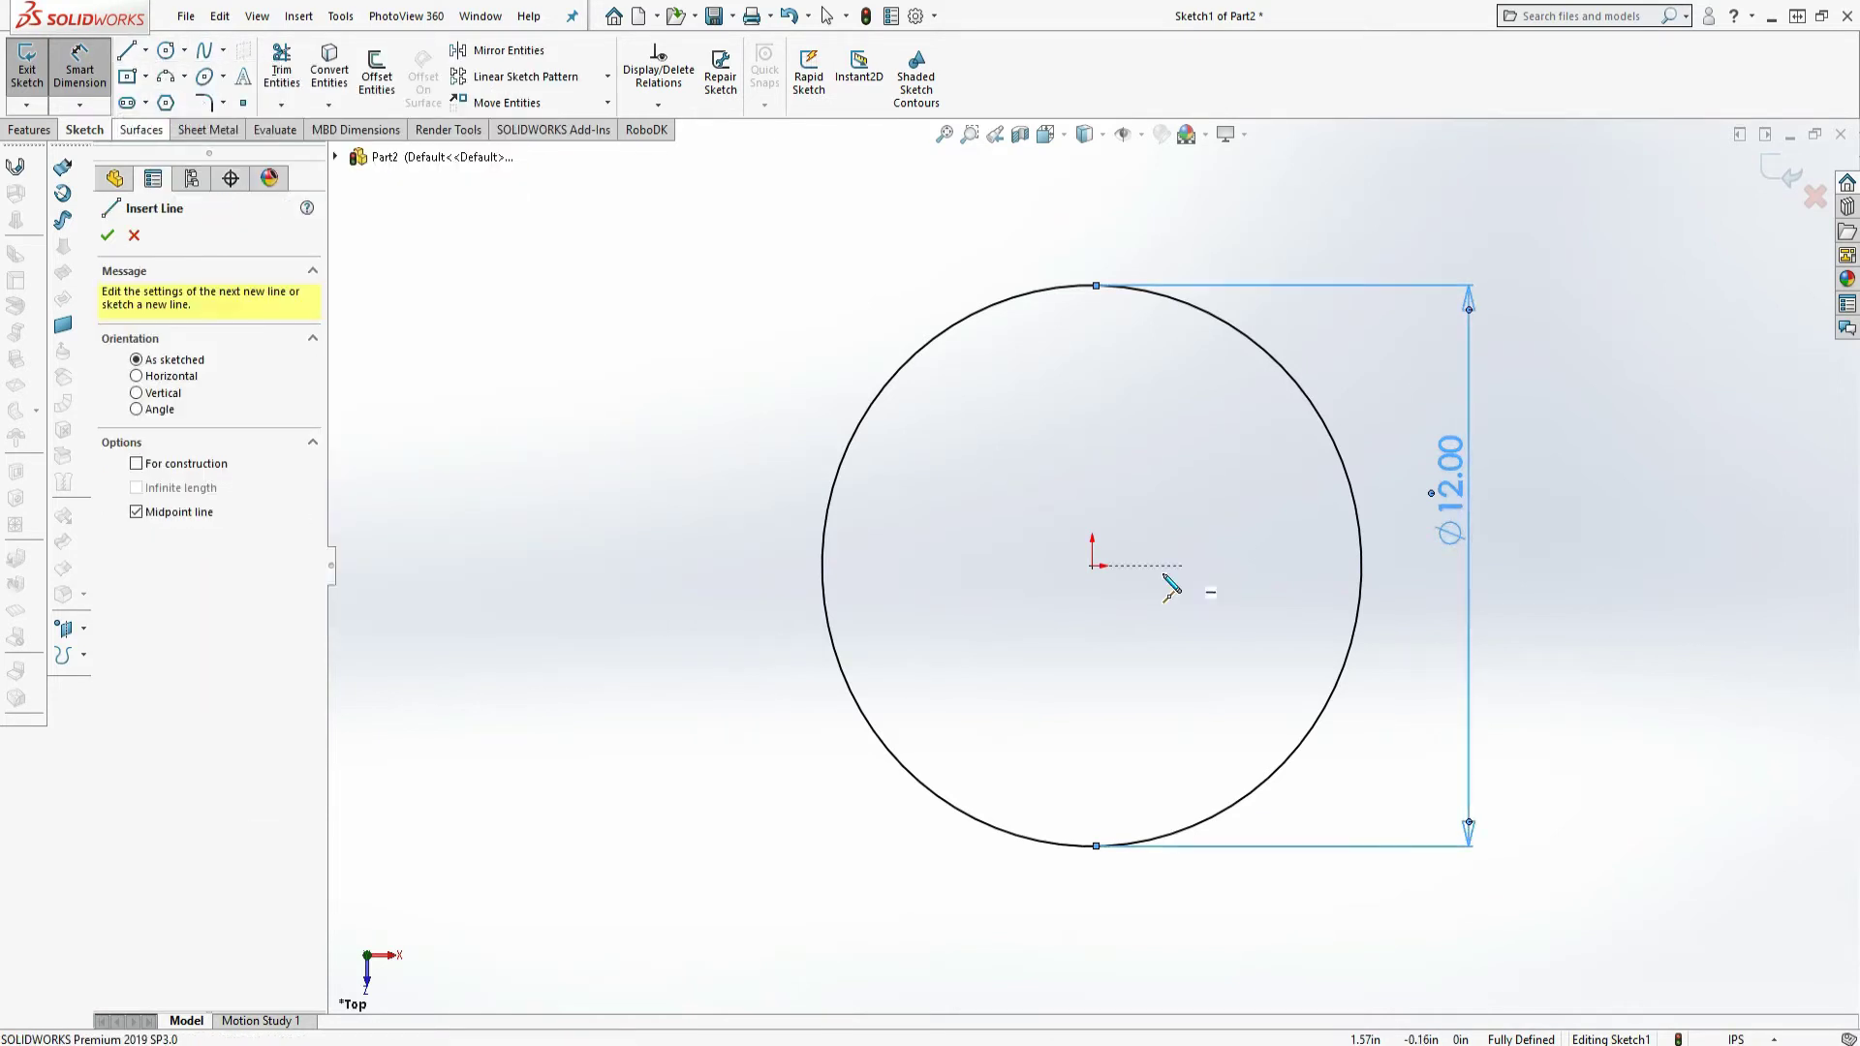
{"action": "left_click", "coordinate": [1091, 566]}
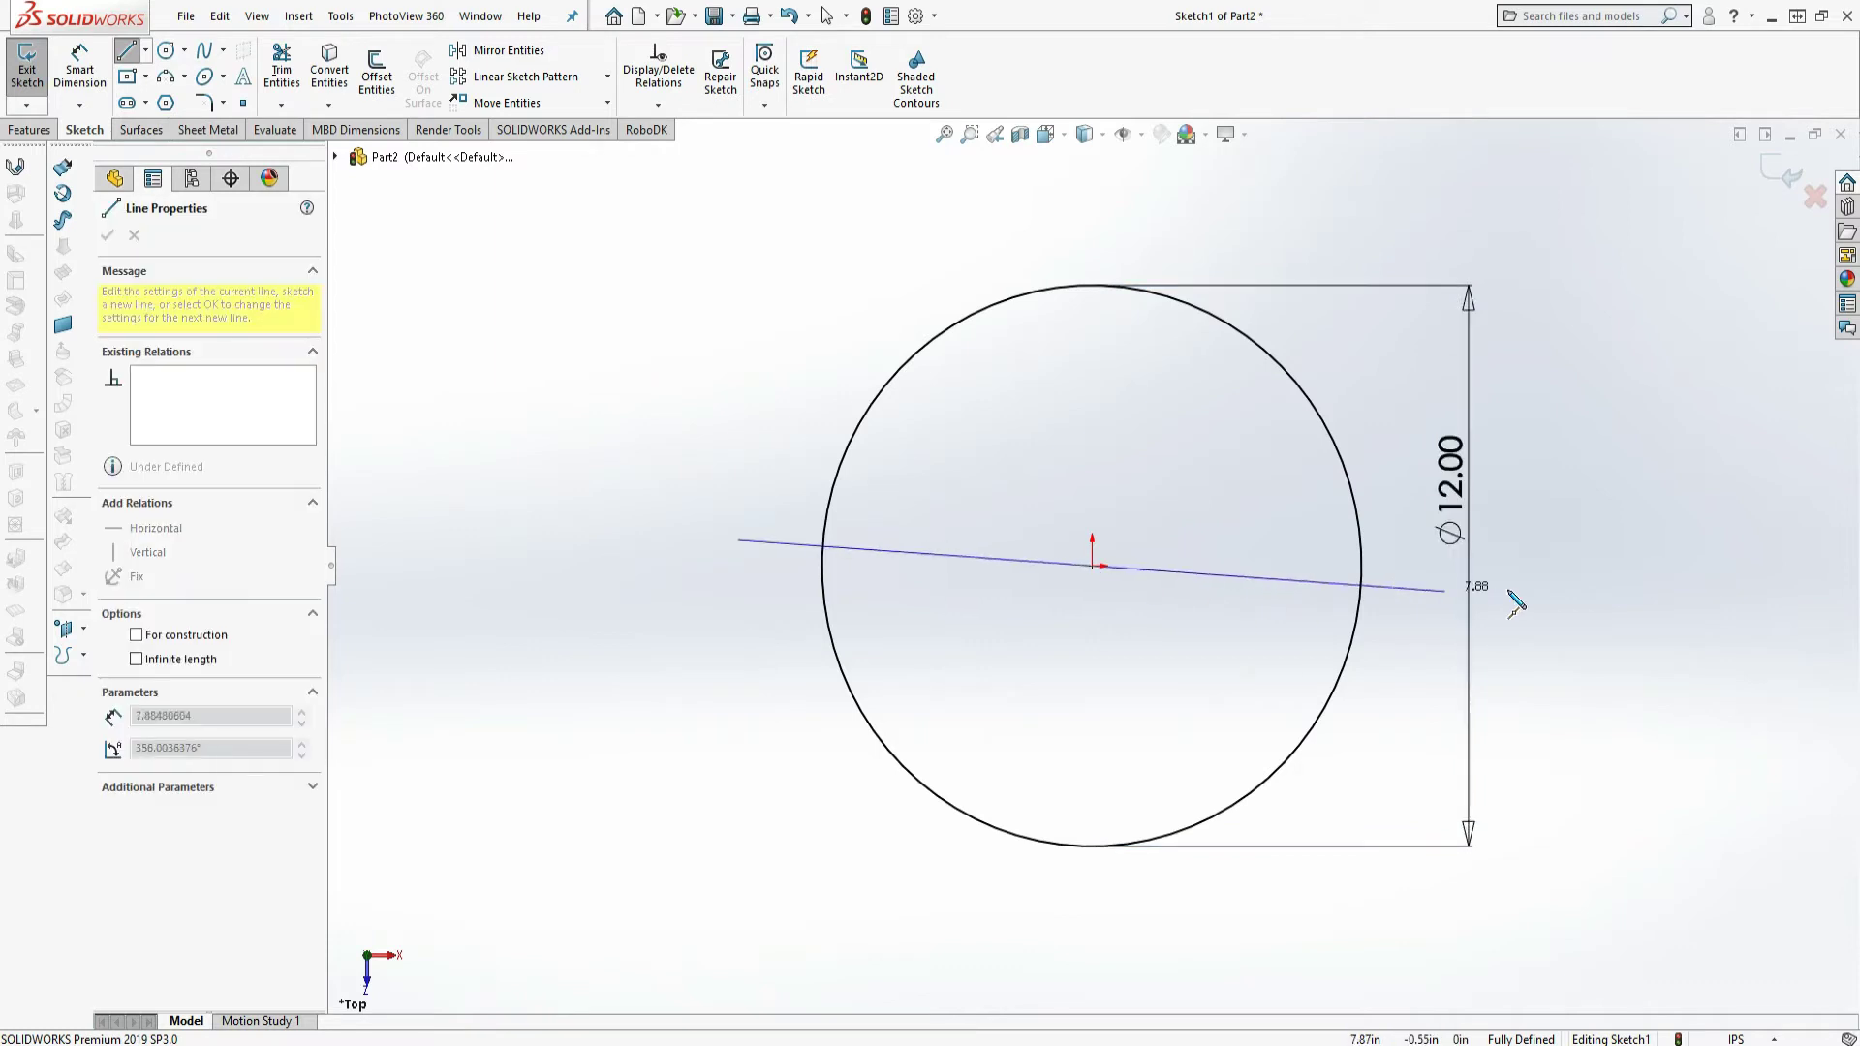
{"action": "left_click", "coordinate": [1606, 565]}
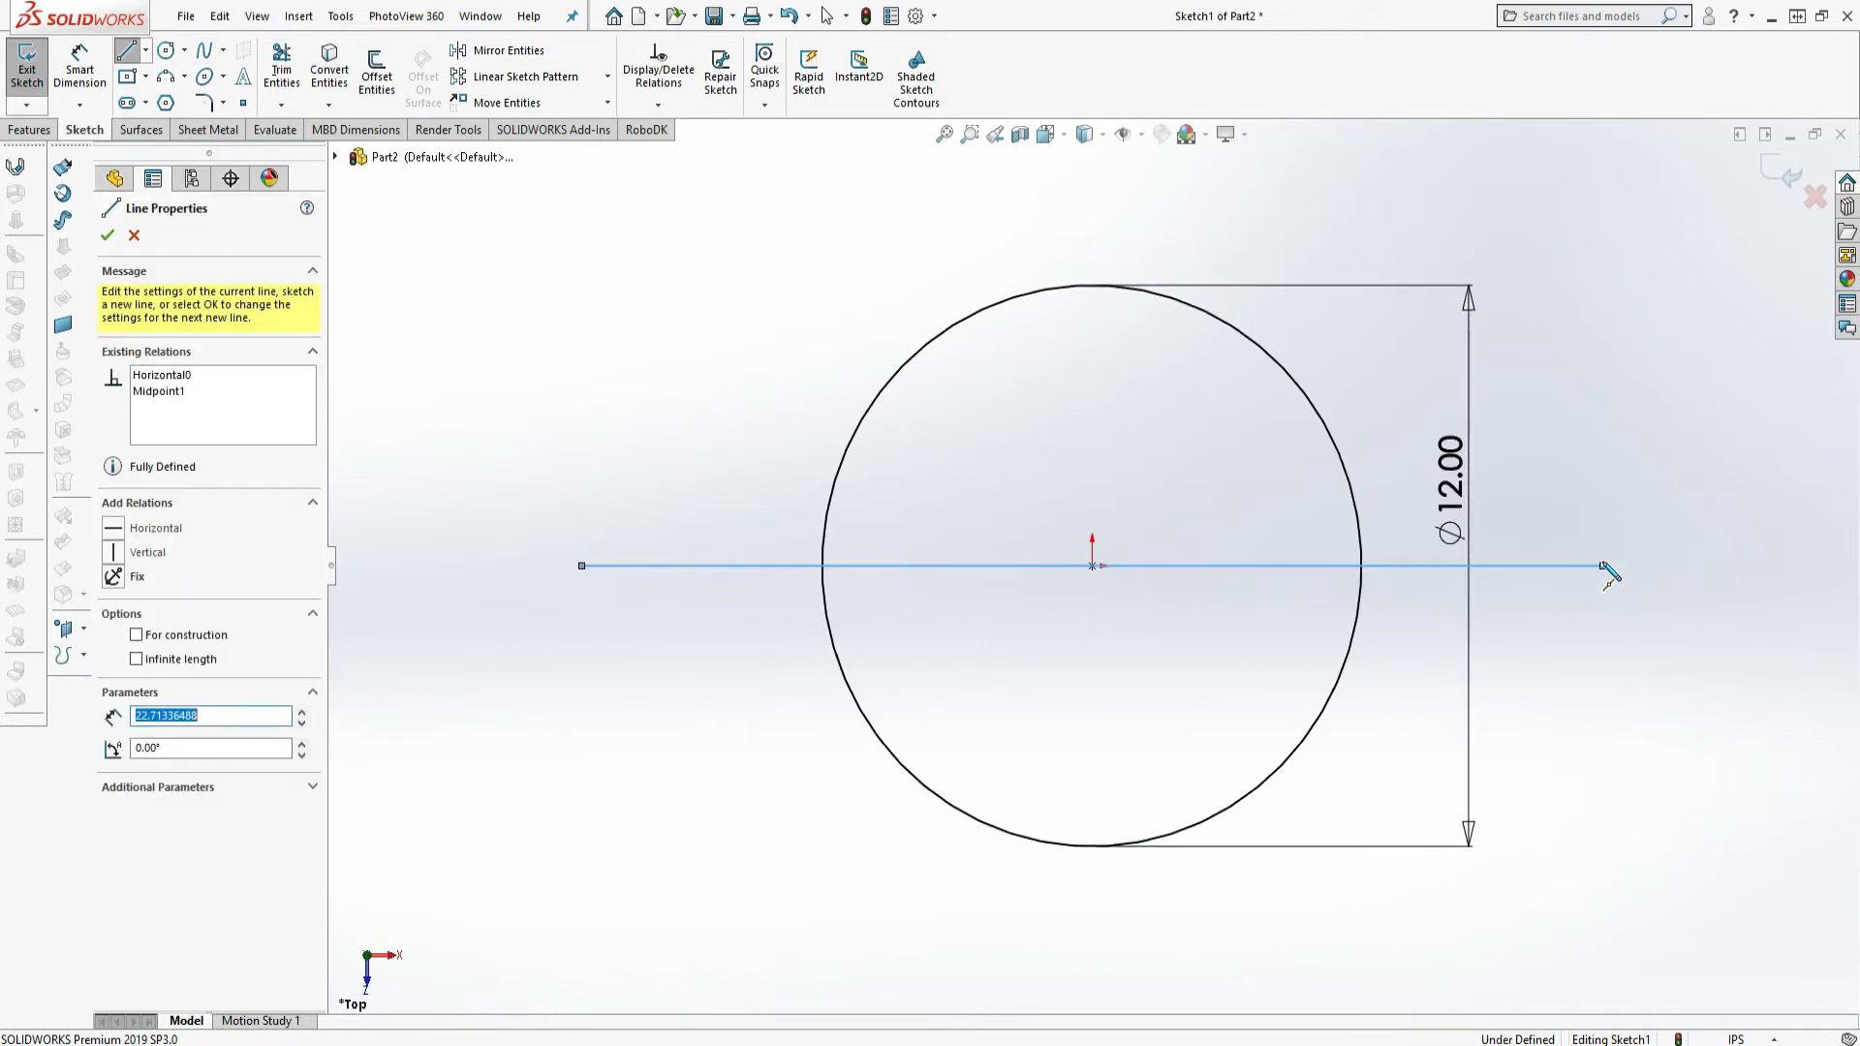
{"action": "right_click", "coordinate": [1608, 566]}
{"action": "left_click", "coordinate": [1647, 578]}
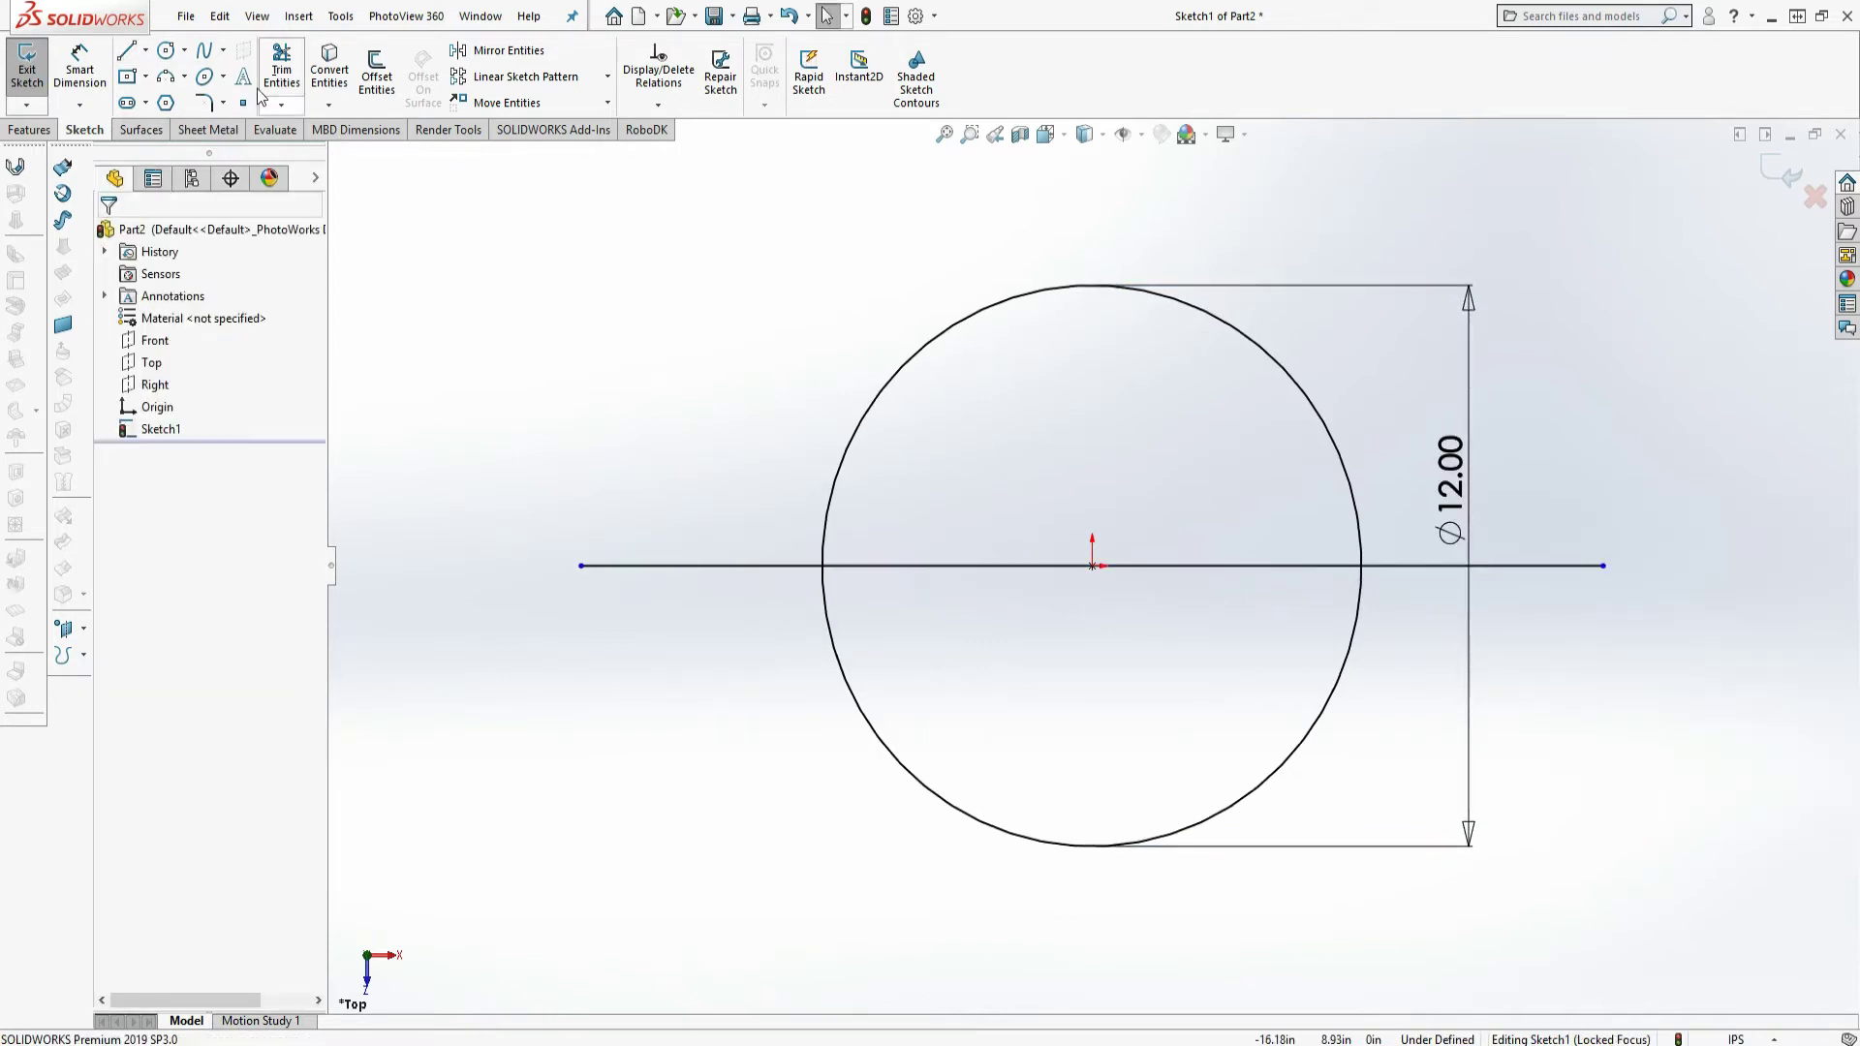
Power-trim the horizontal line and the circle's lower half, leaving the upper semicircle, and exit the sketch.
{"action": "left_click", "coordinate": [282, 68]}
{"action": "mouse_move", "coordinate": [750, 500]}
{"action": "left_mouse_down"}
{"action": "mouse_move", "coordinate": [863, 665]}
{"action": "mouse_move", "coordinate": [967, 631]}
{"action": "left_mouse_up"}
{"action": "mouse_move", "coordinate": [1083, 659]}
{"action": "left_mouse_down"}
{"action": "mouse_move", "coordinate": [1096, 682]}
{"action": "mouse_move", "coordinate": [1509, 556]}
{"action": "left_mouse_up"}
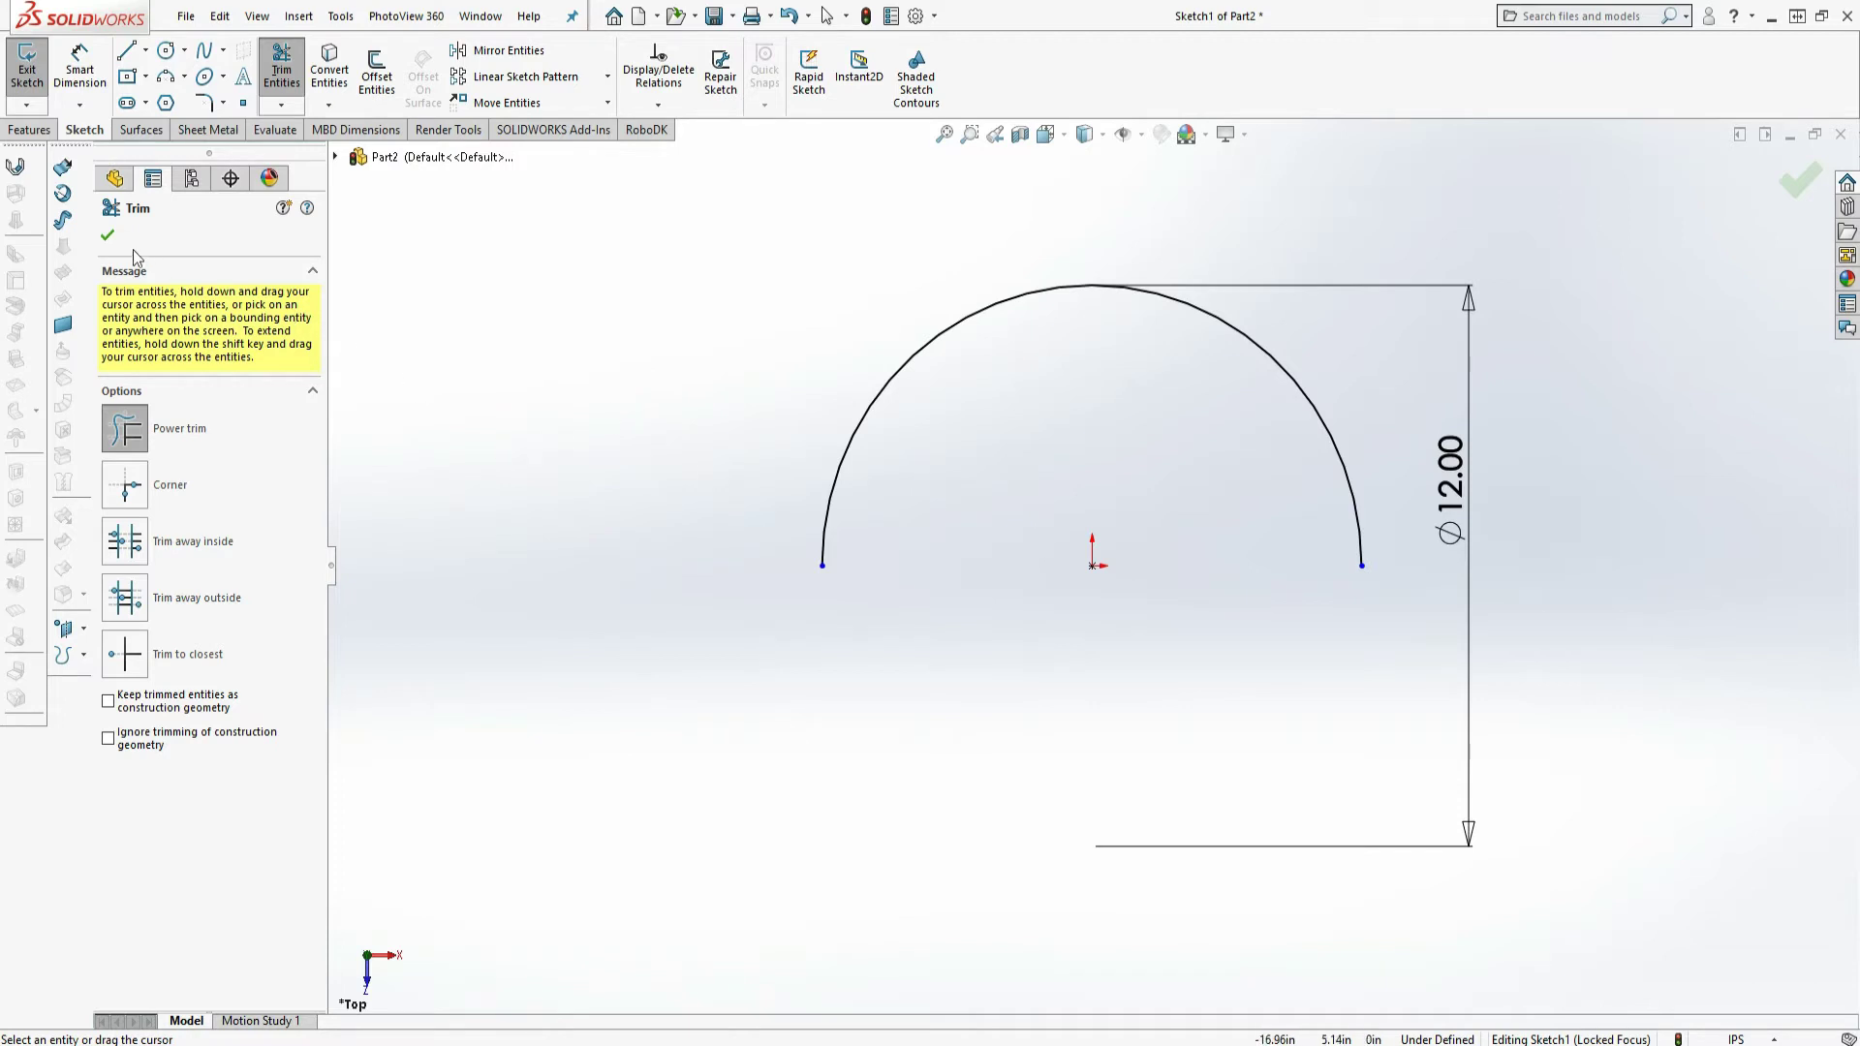
{"action": "left_click", "coordinate": [107, 236]}
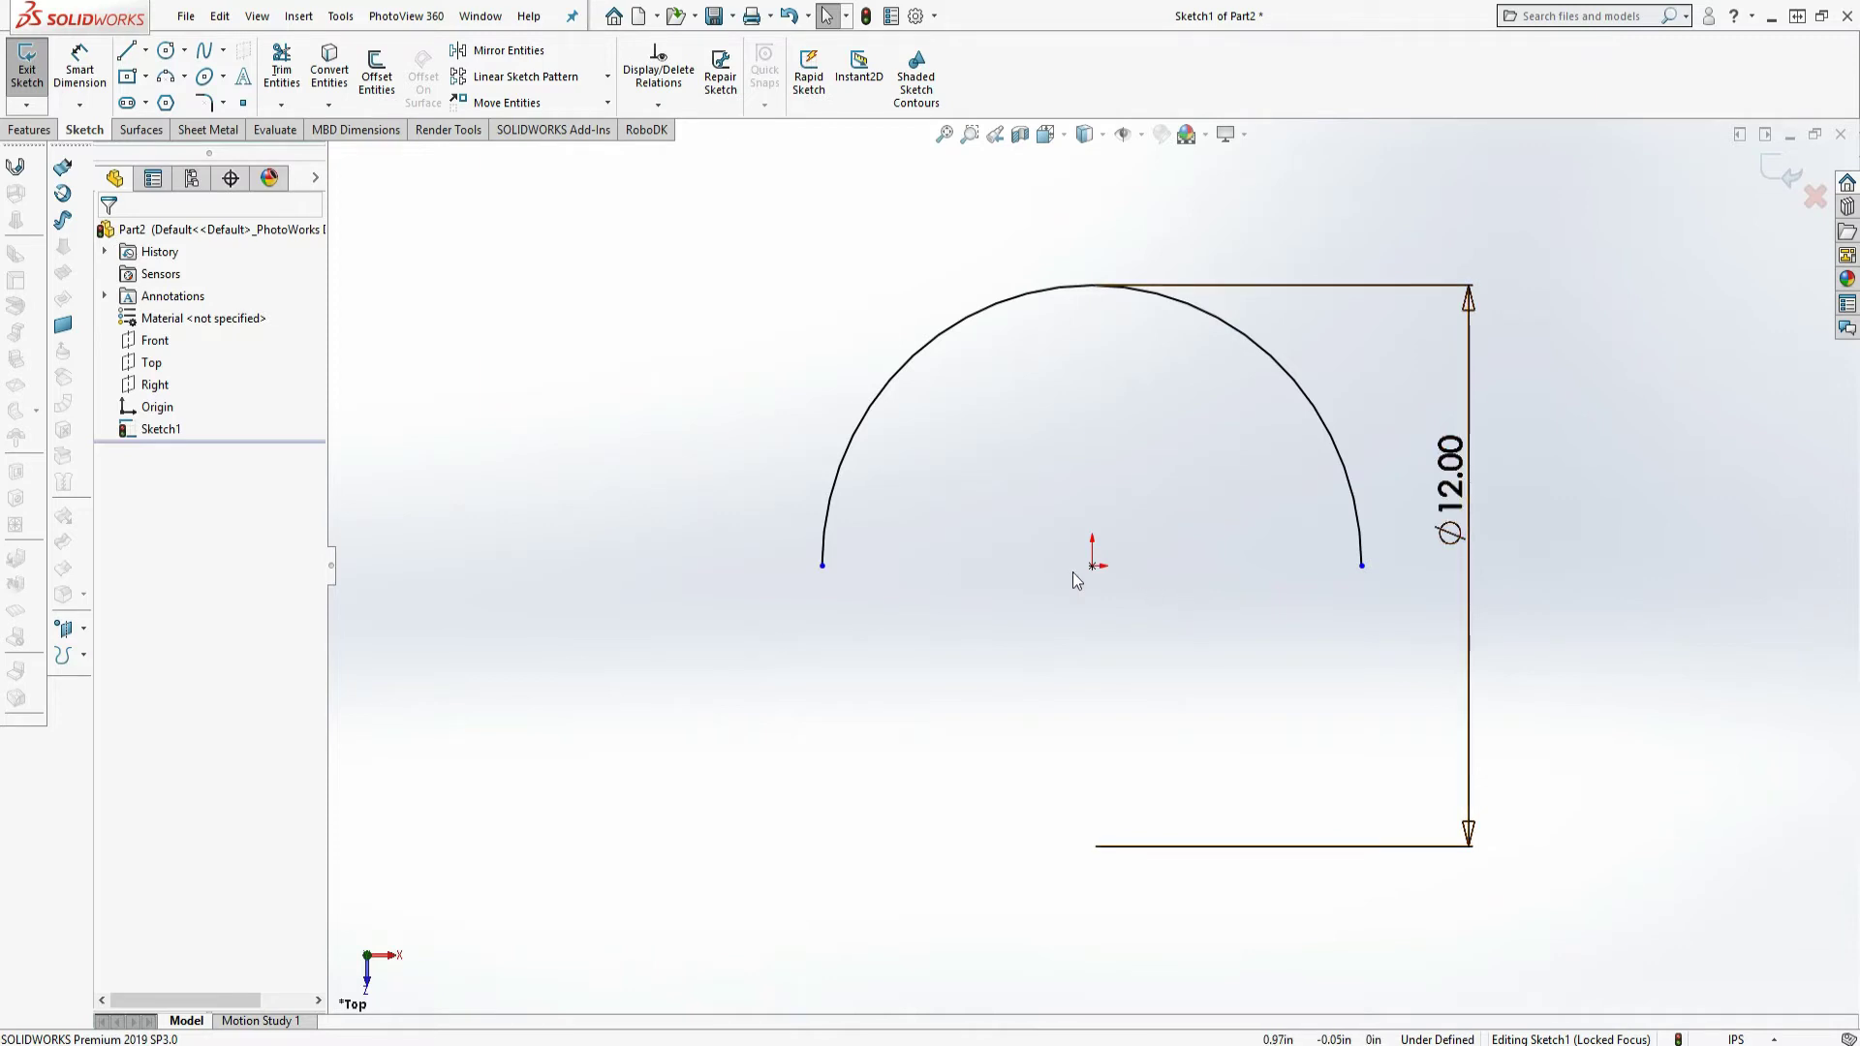
{"action": "left_click", "coordinate": [29, 77]}
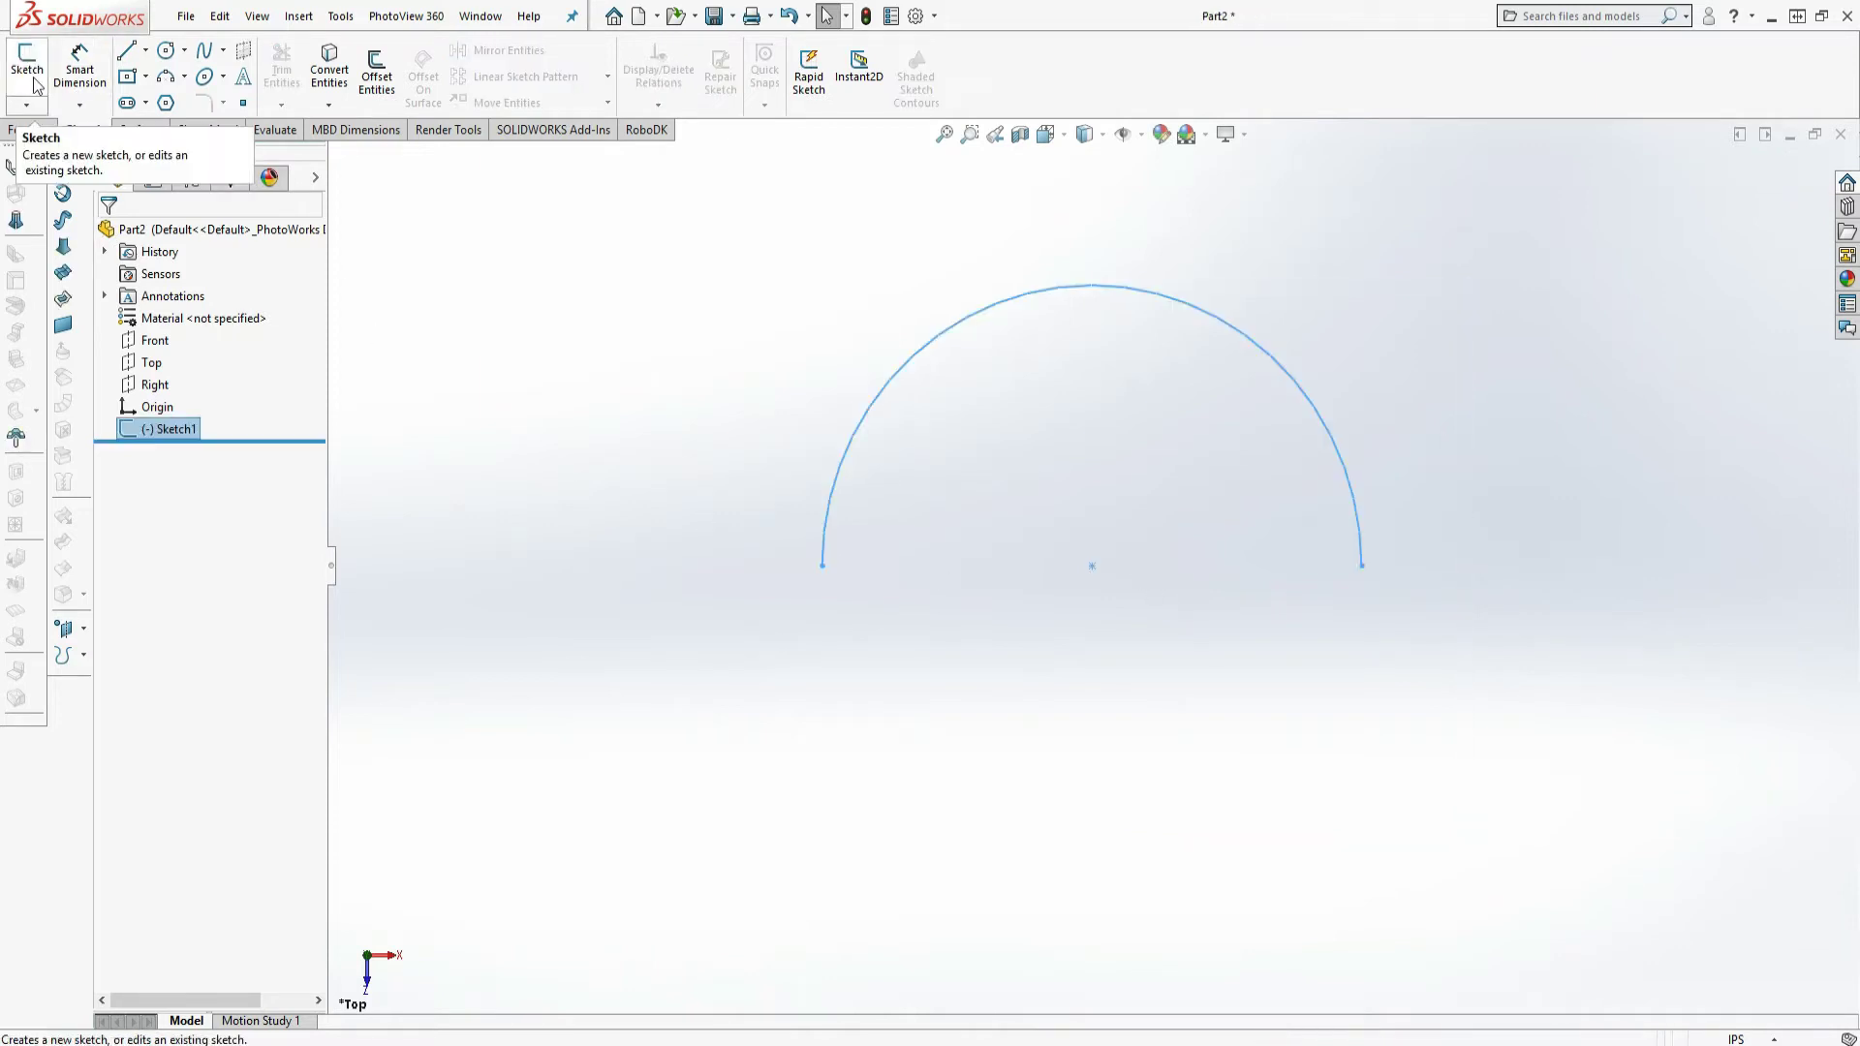
{"action": "left_click", "coordinate": [602, 425]}
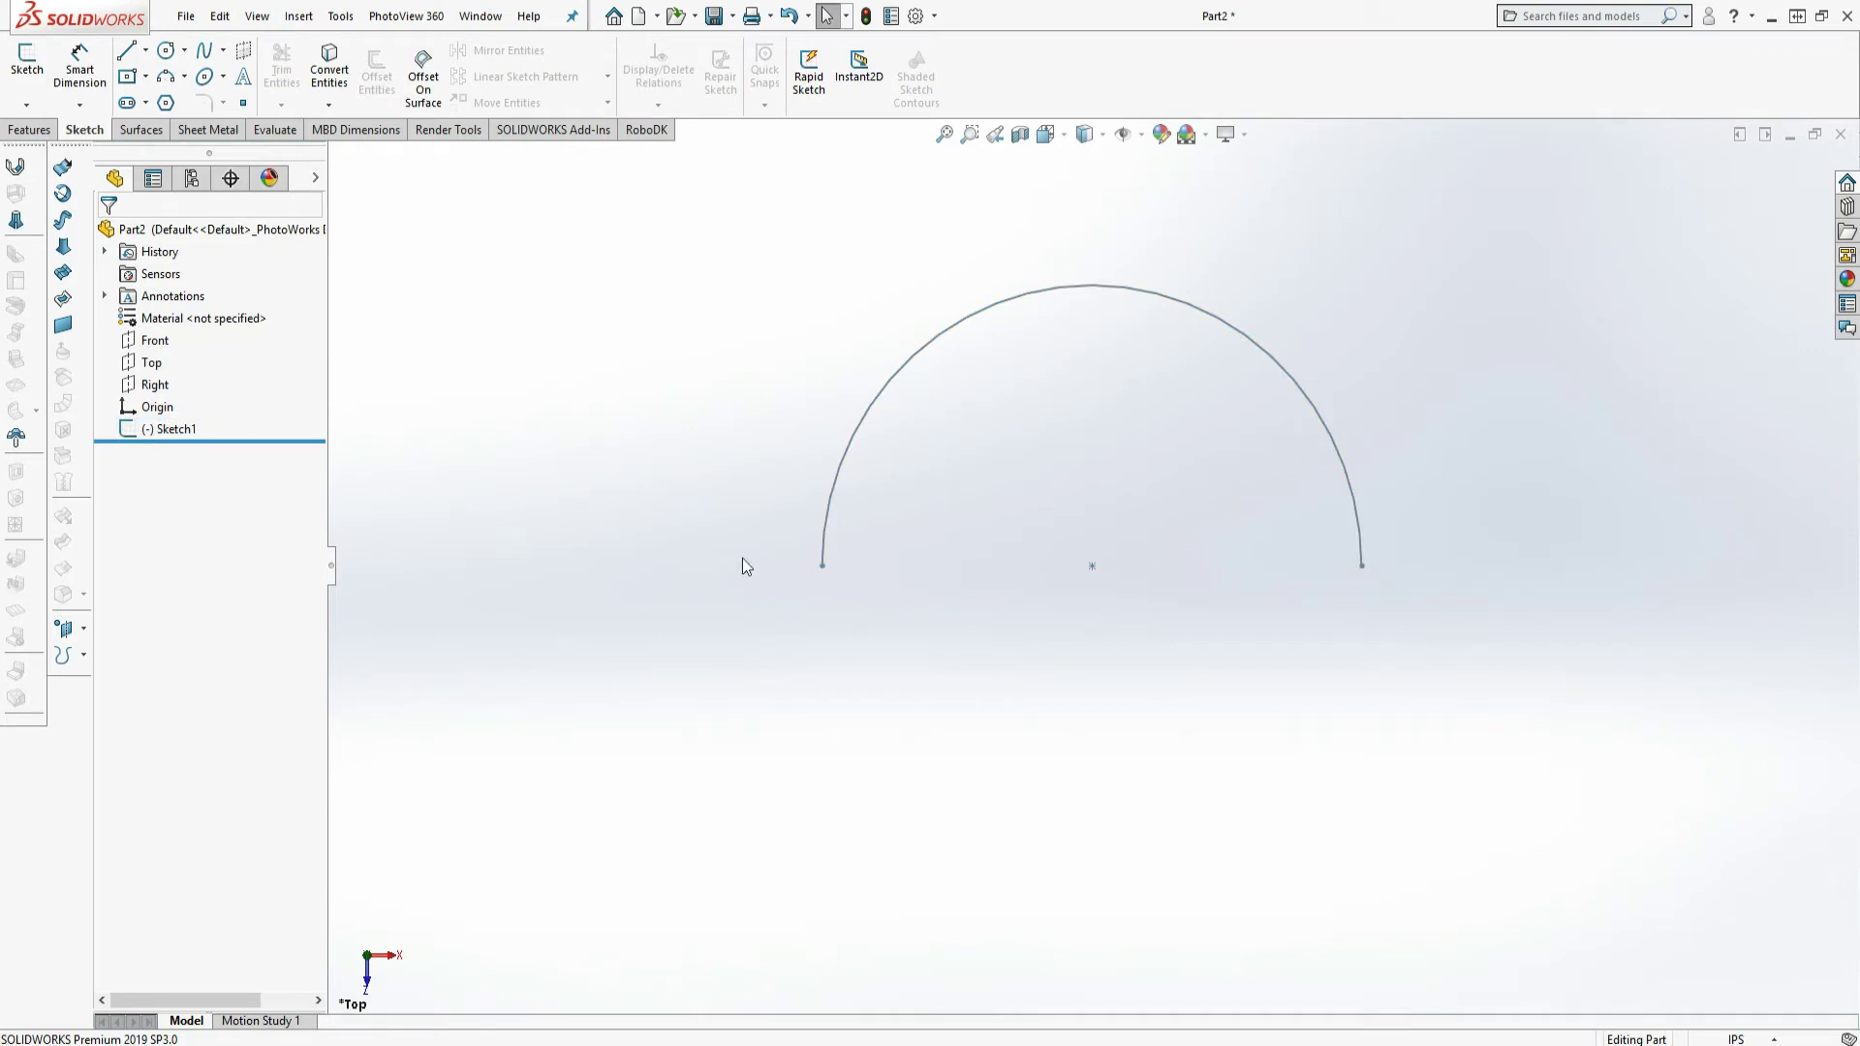
Create a reference plane offset 16 in above the Top plane.
{"action": "middle_click_drag", "start_coordinate": [951, 688], "coordinate": [1353, 474]}
{"action": "scroll", "coordinate": [1383, 339], "scroll_direction": "down", "scroll_amount": 2}
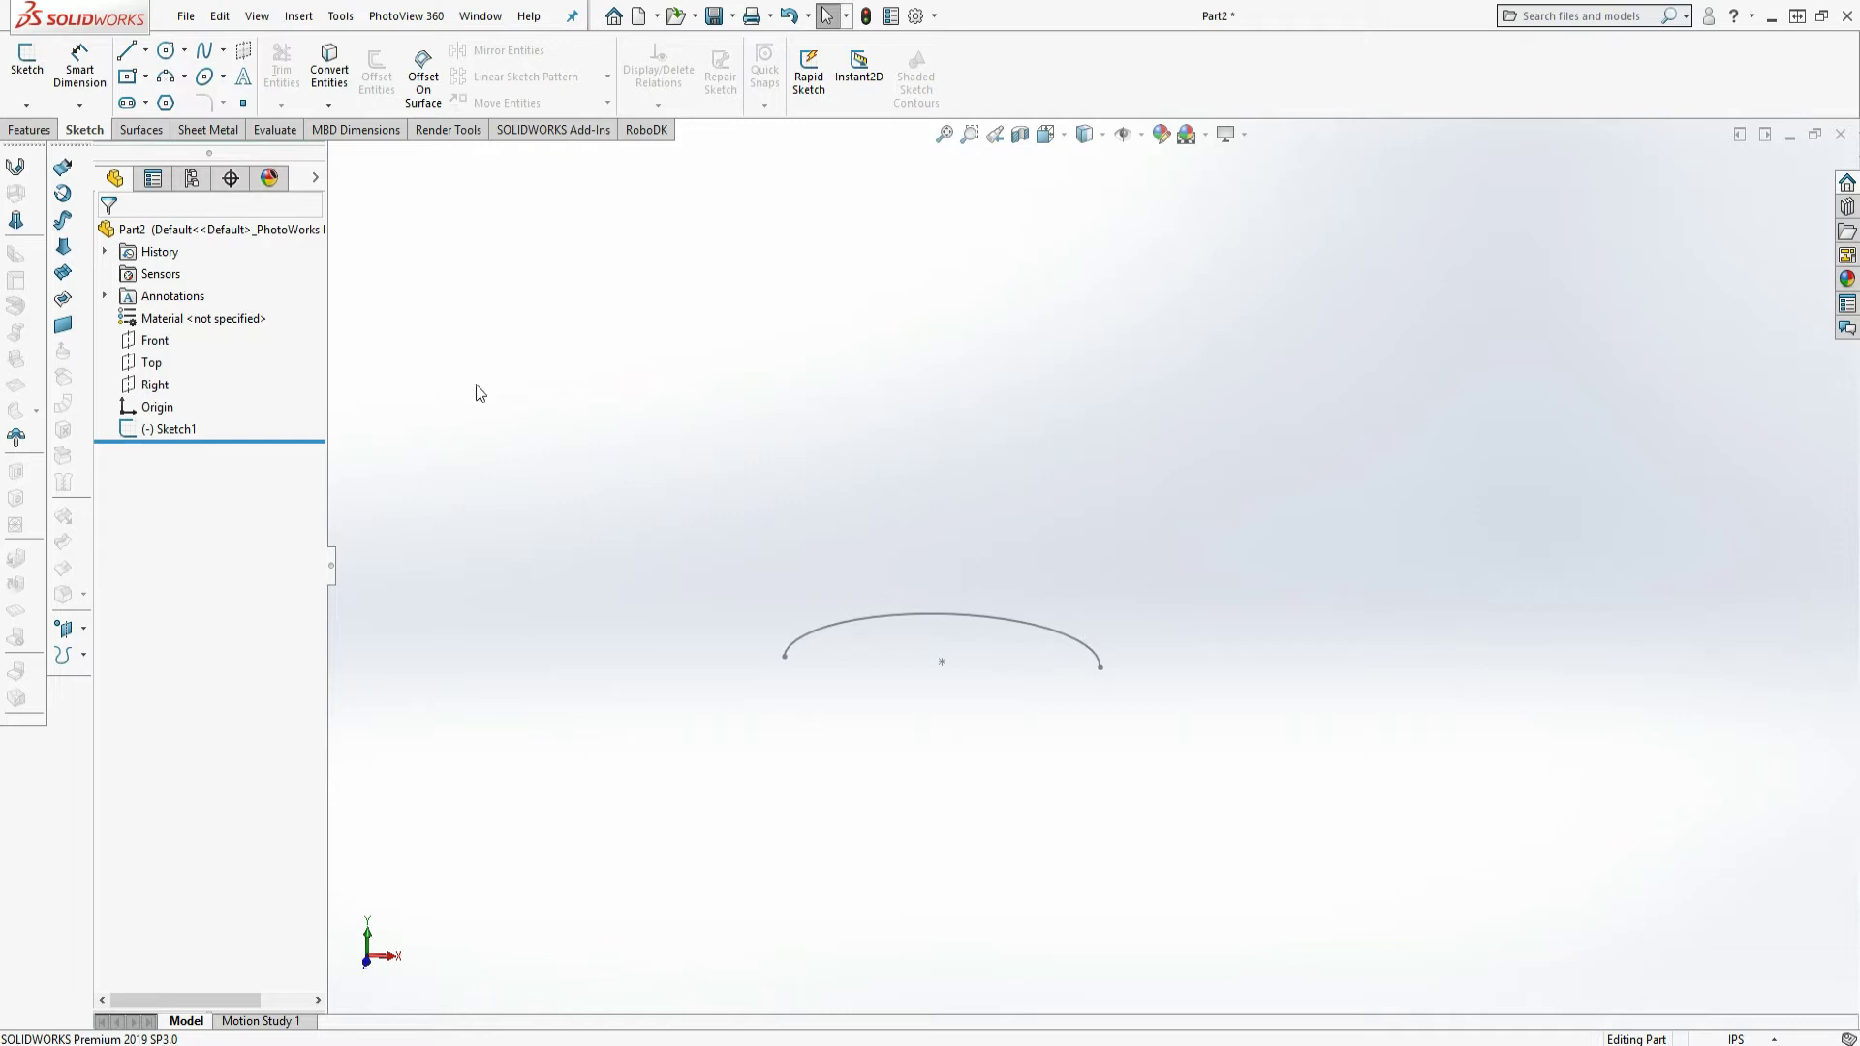
{"action": "left_click", "coordinate": [29, 130]}
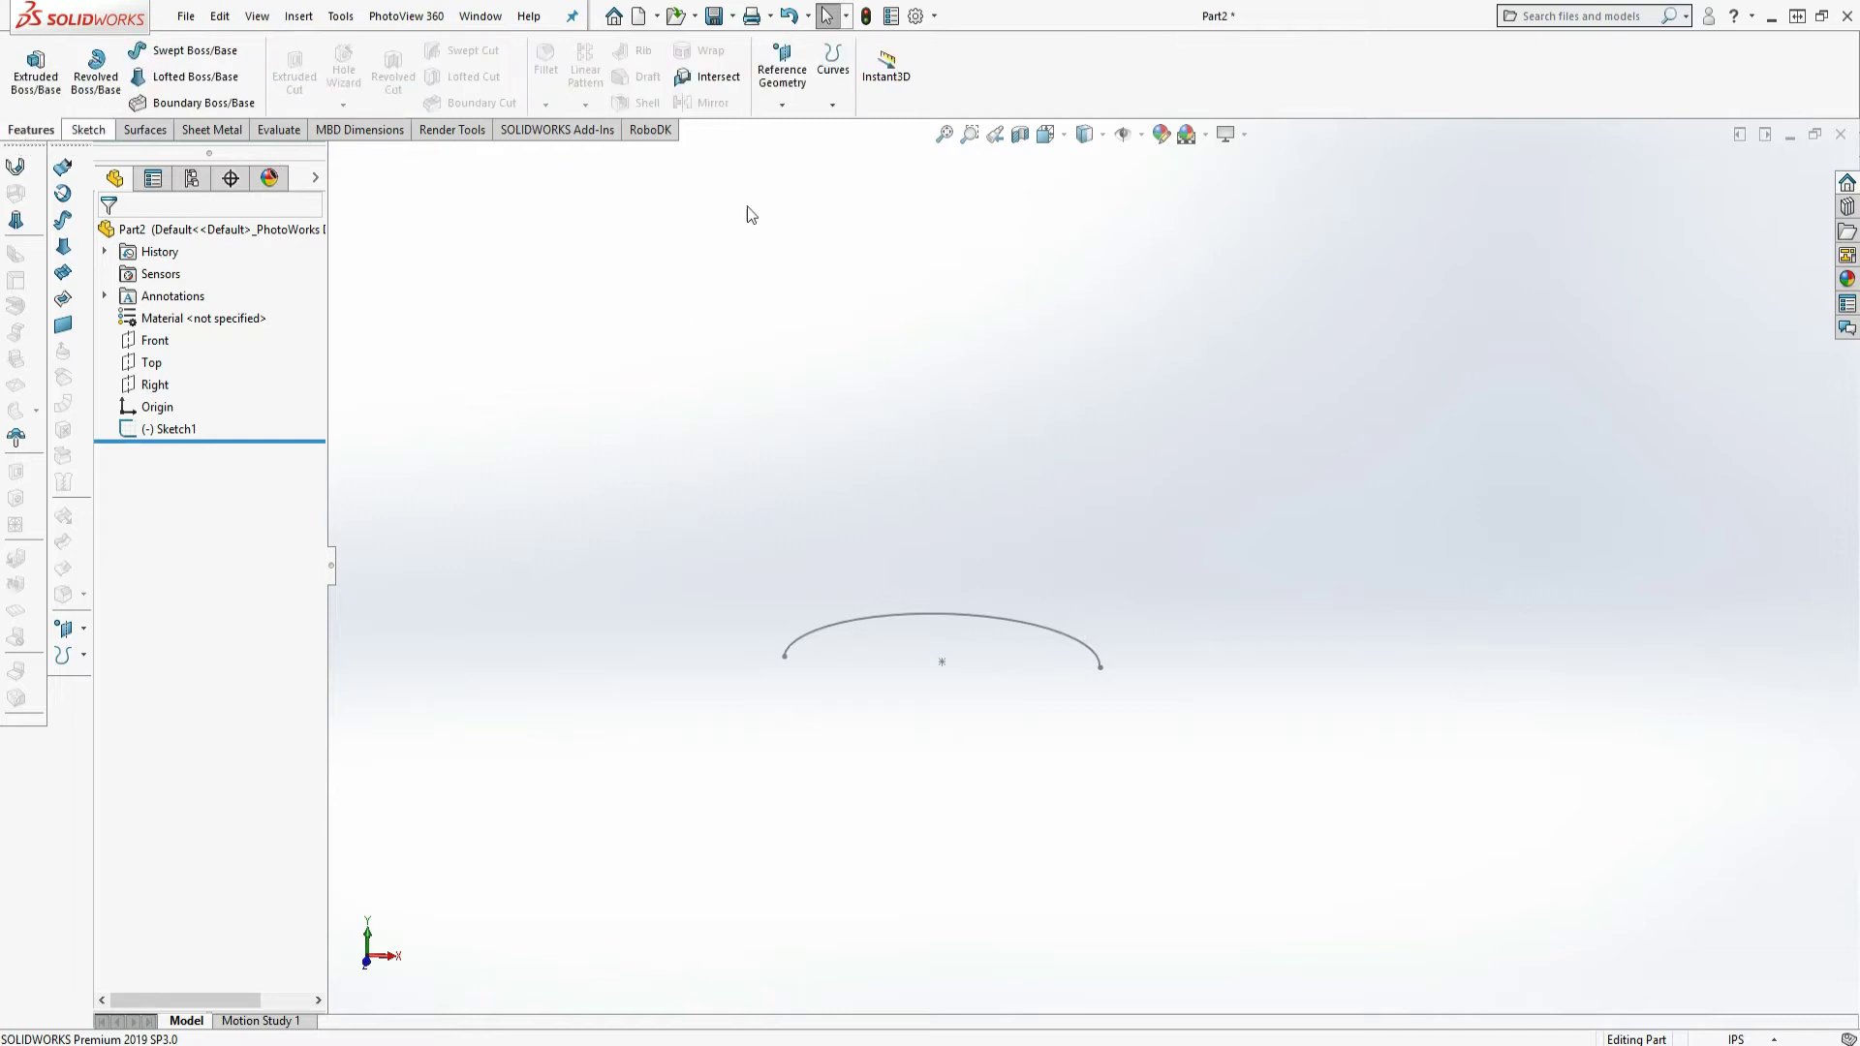
{"action": "left_click", "coordinate": [786, 100]}
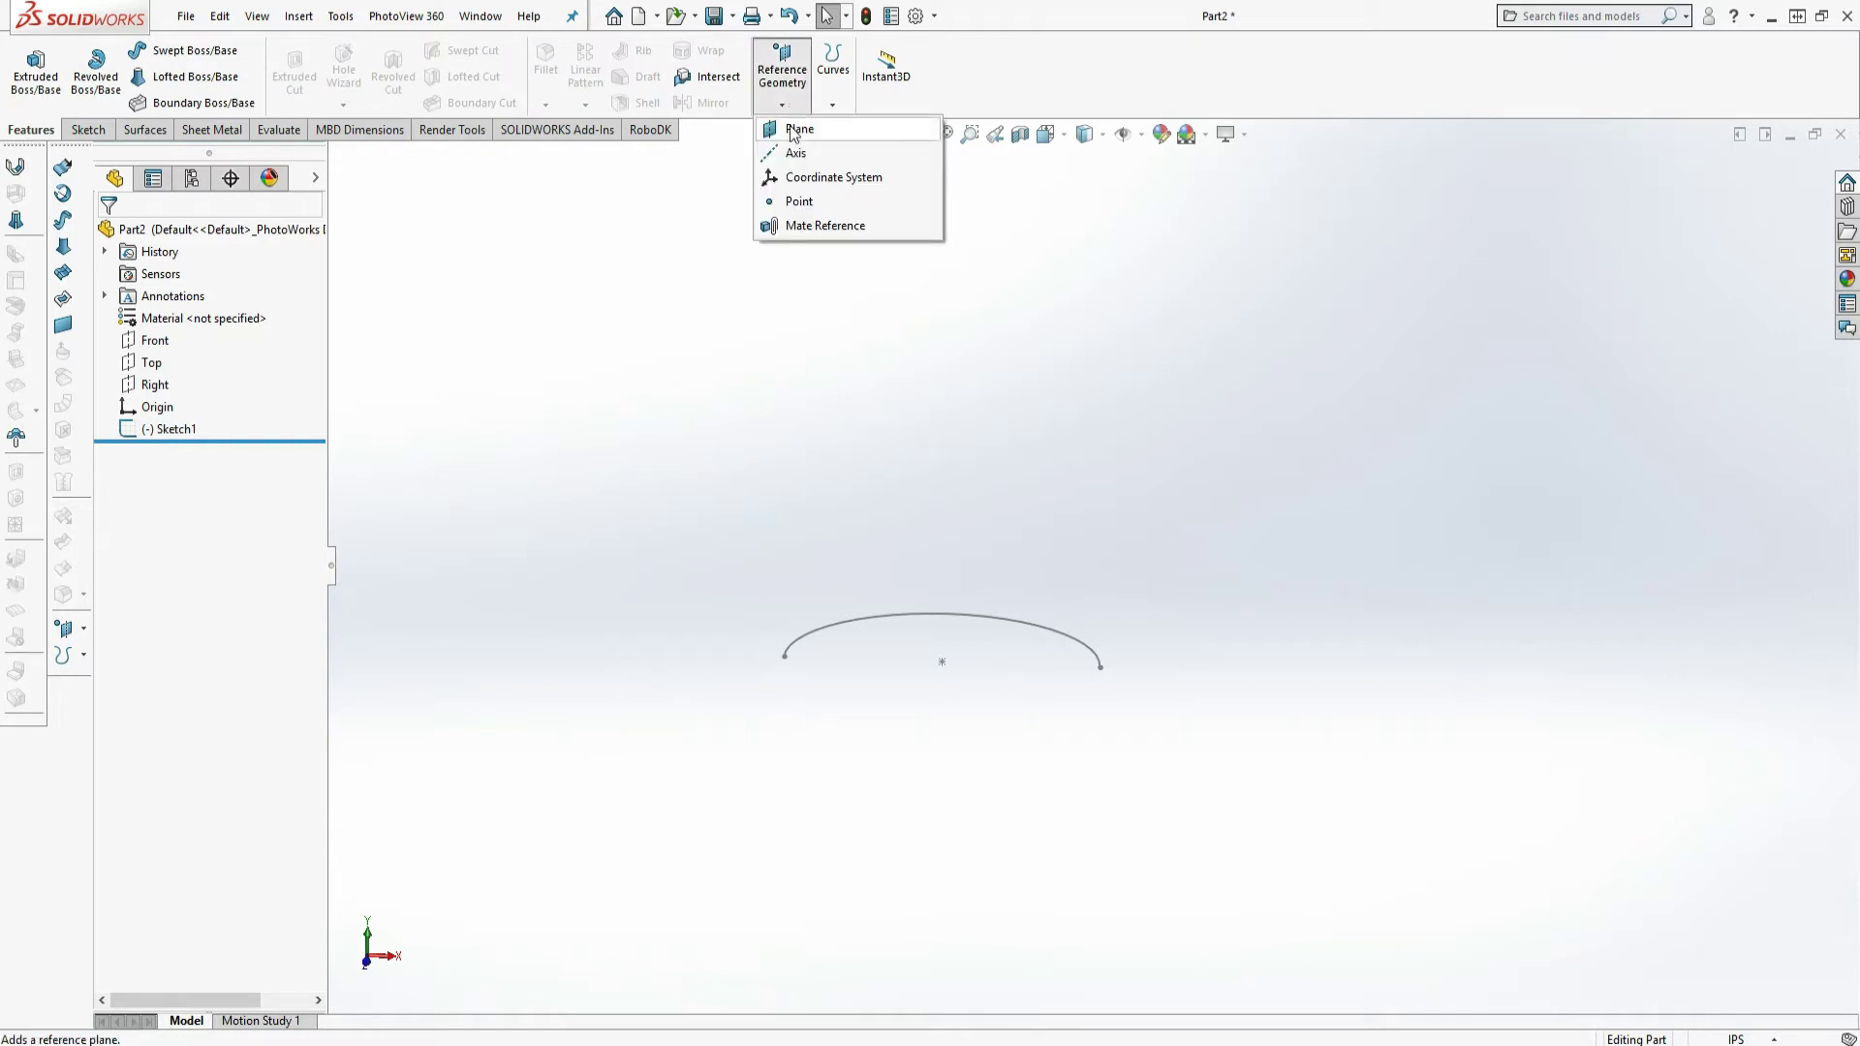
{"action": "left_click", "coordinate": [796, 129]}
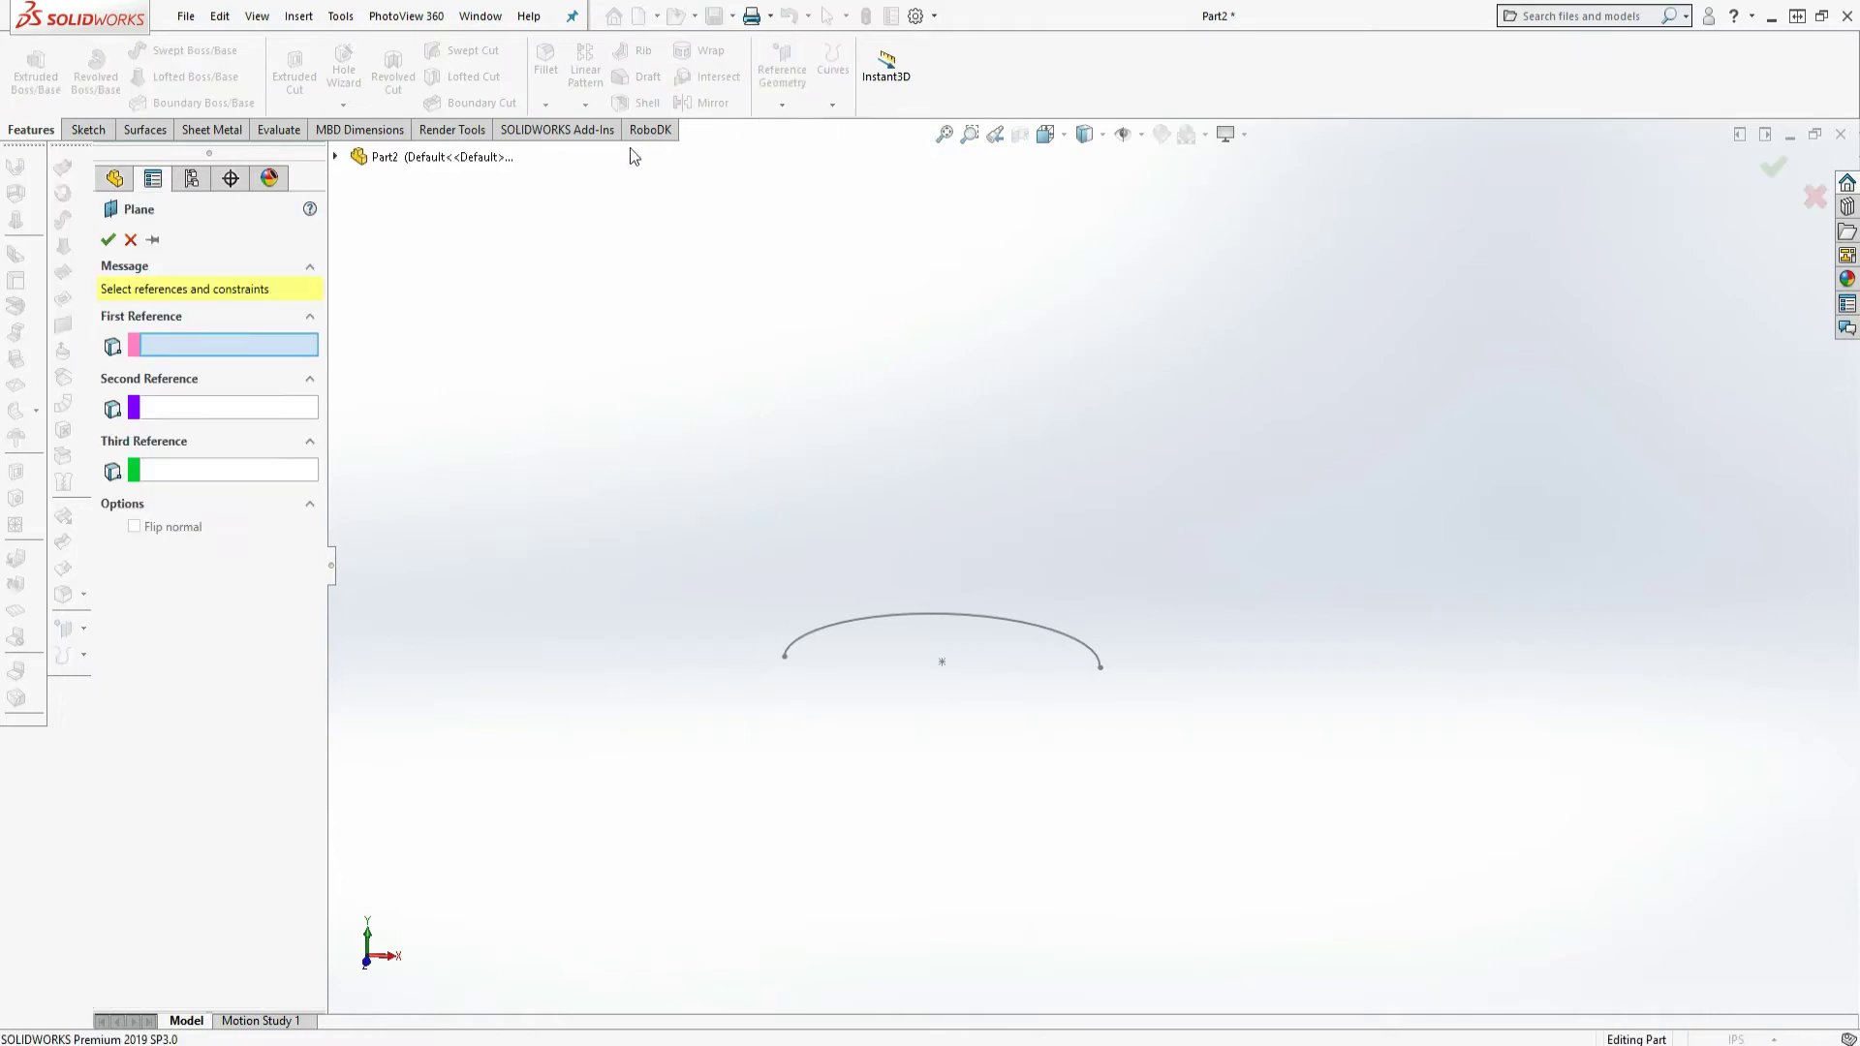
{"action": "left_click", "coordinate": [335, 156]}
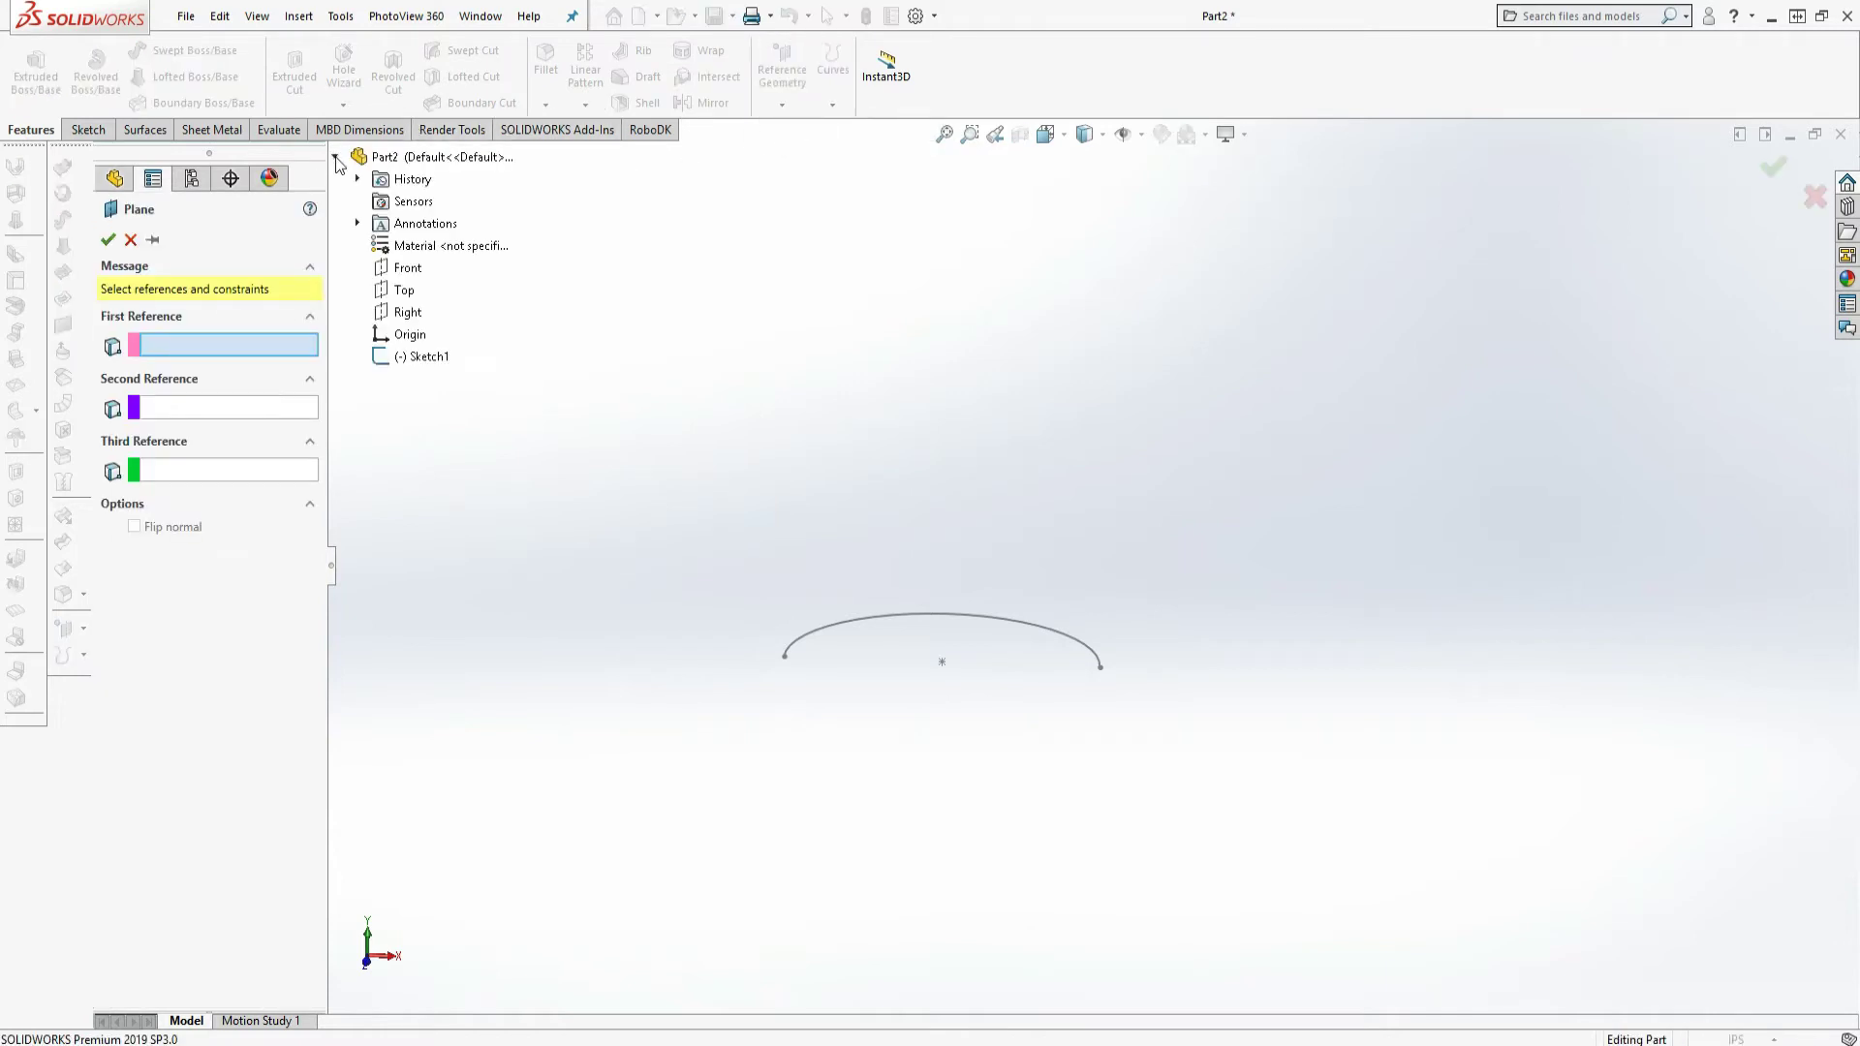
{"action": "left_click", "coordinate": [405, 290]}
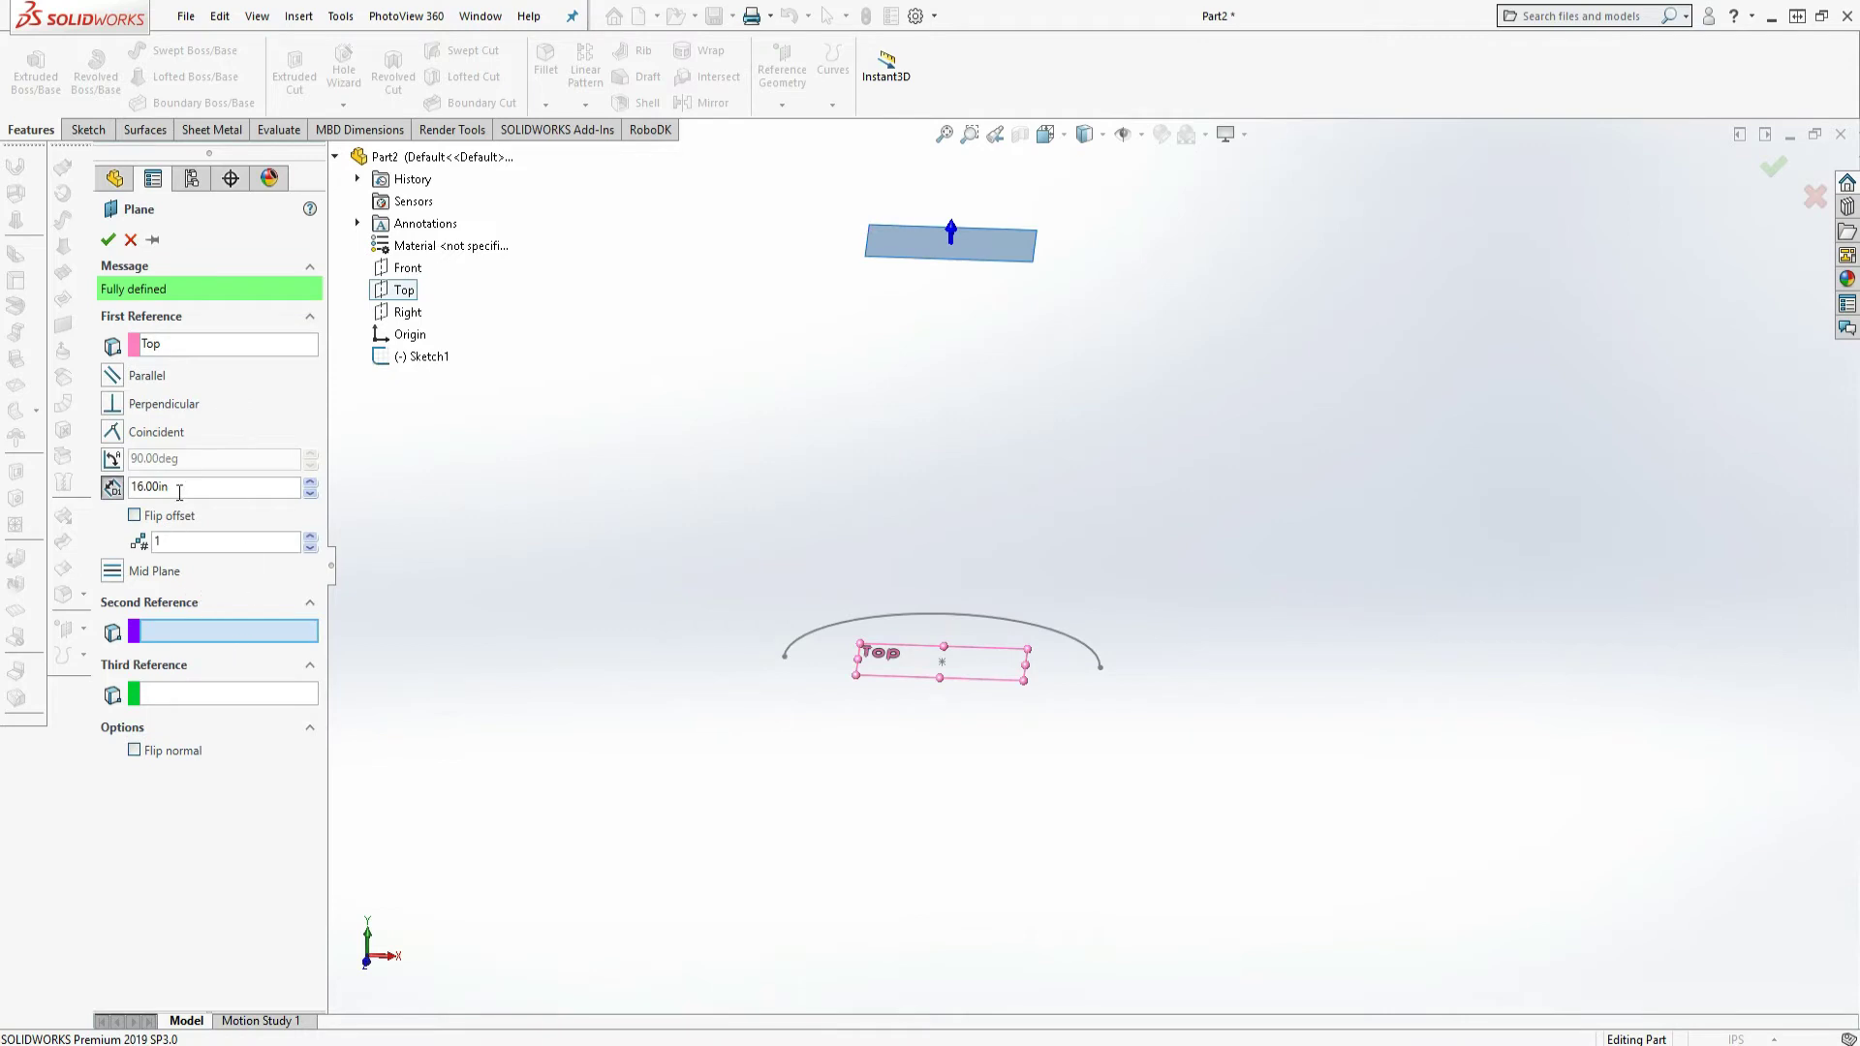
{"action": "left_click_drag", "start_coordinate": [179, 491], "coordinate": [134, 496]}
{"action": "type", "text": "16"}
{"action": "key", "text": "Return"}
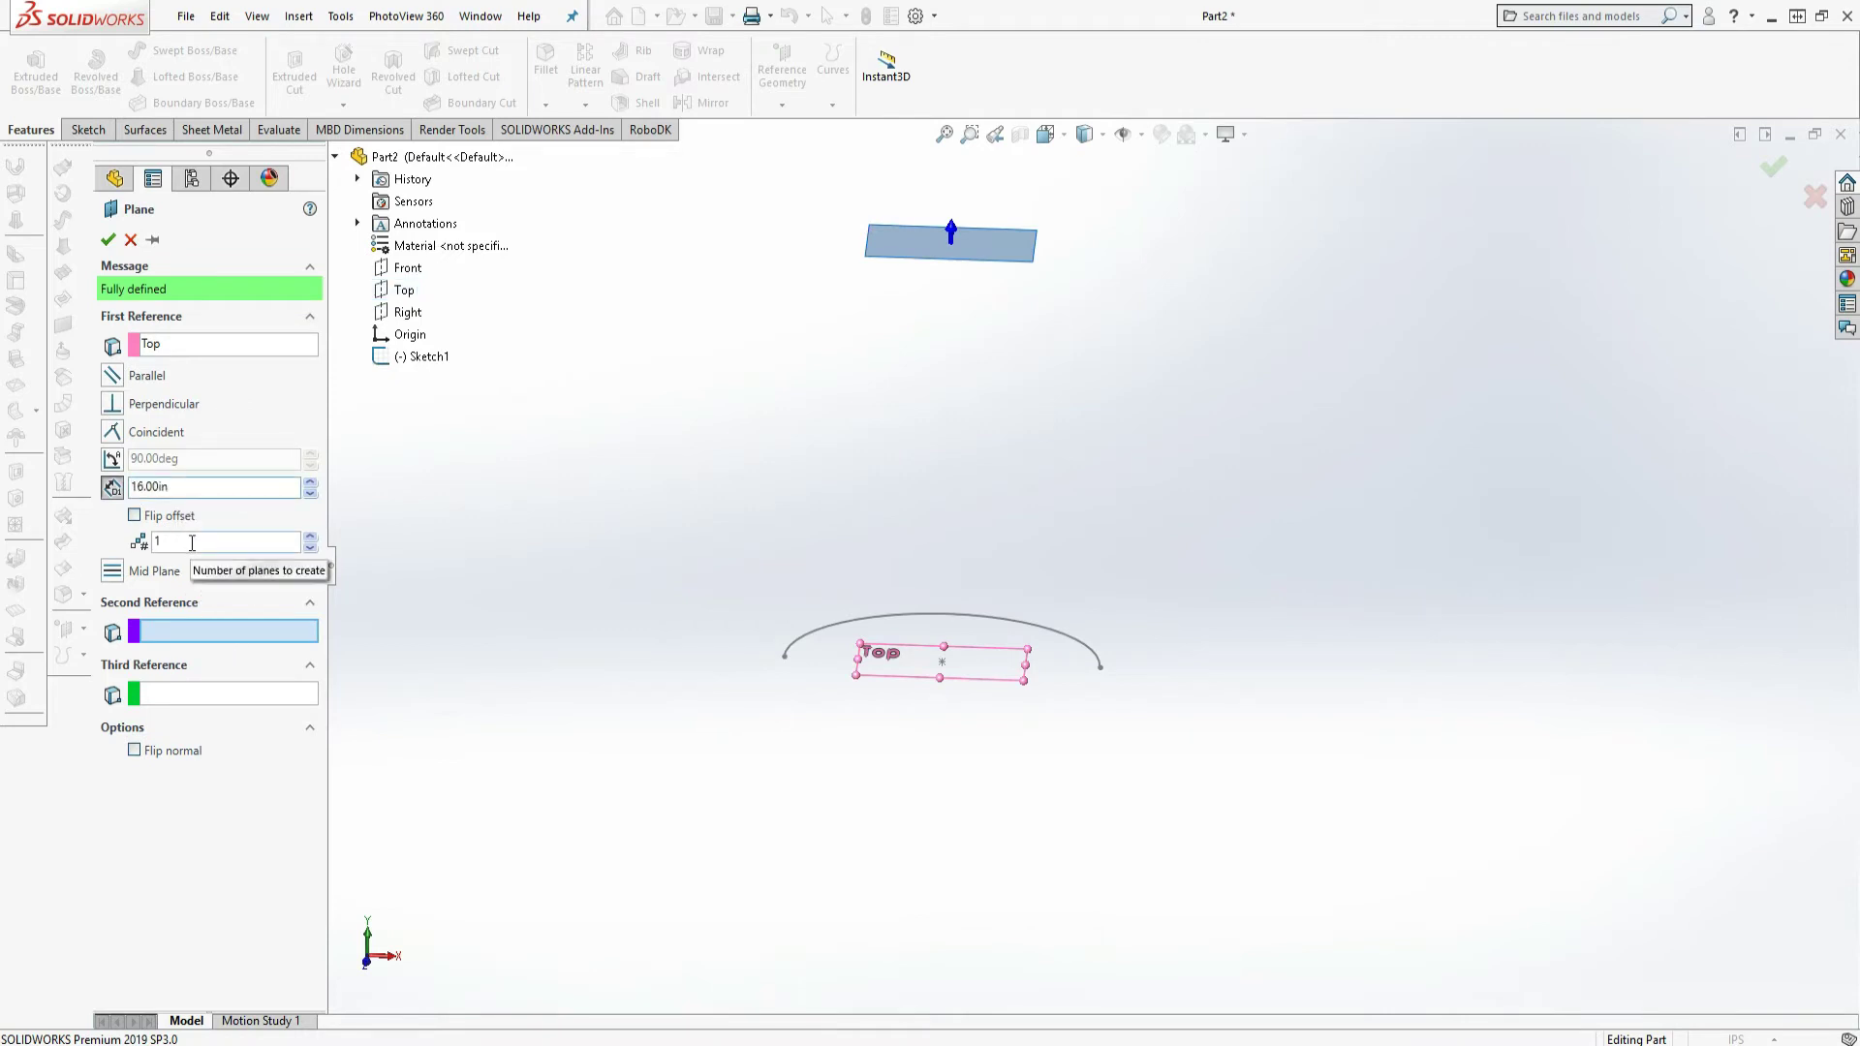
{"action": "left_click", "coordinate": [108, 240]}
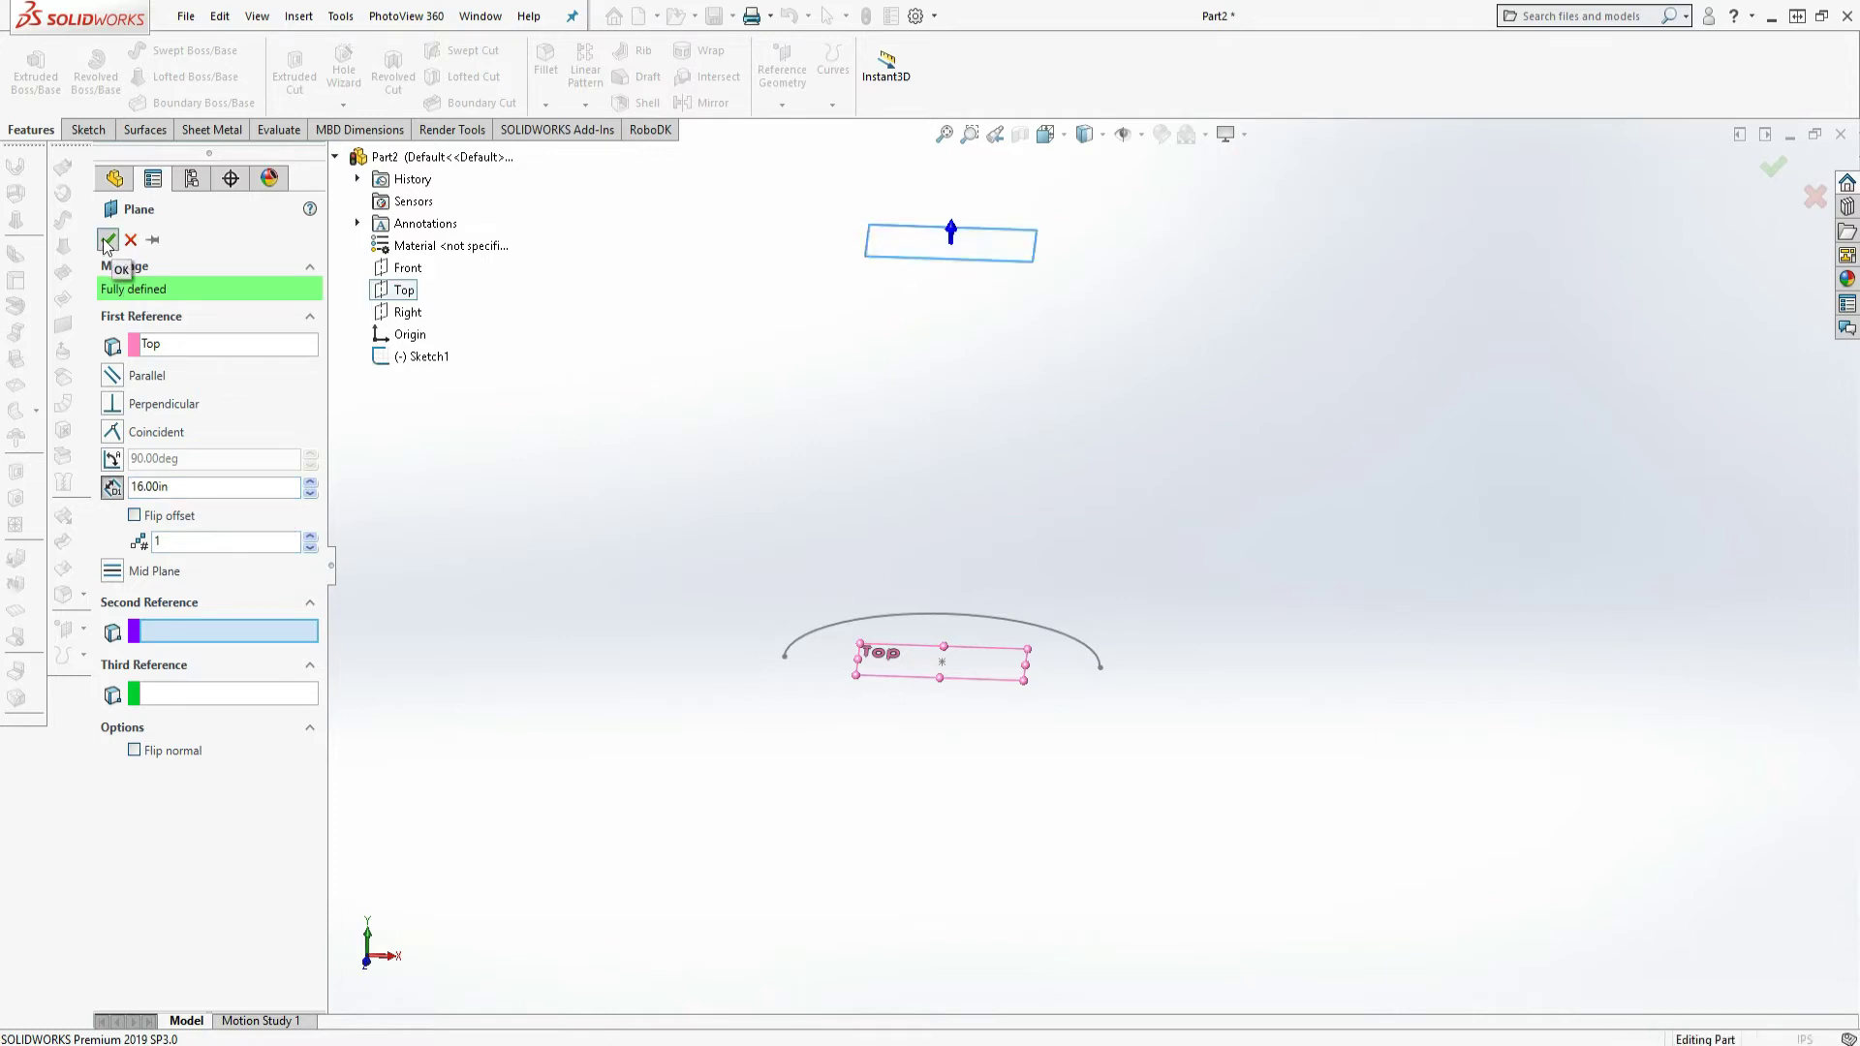
{"action": "left_click", "coordinate": [683, 443]}
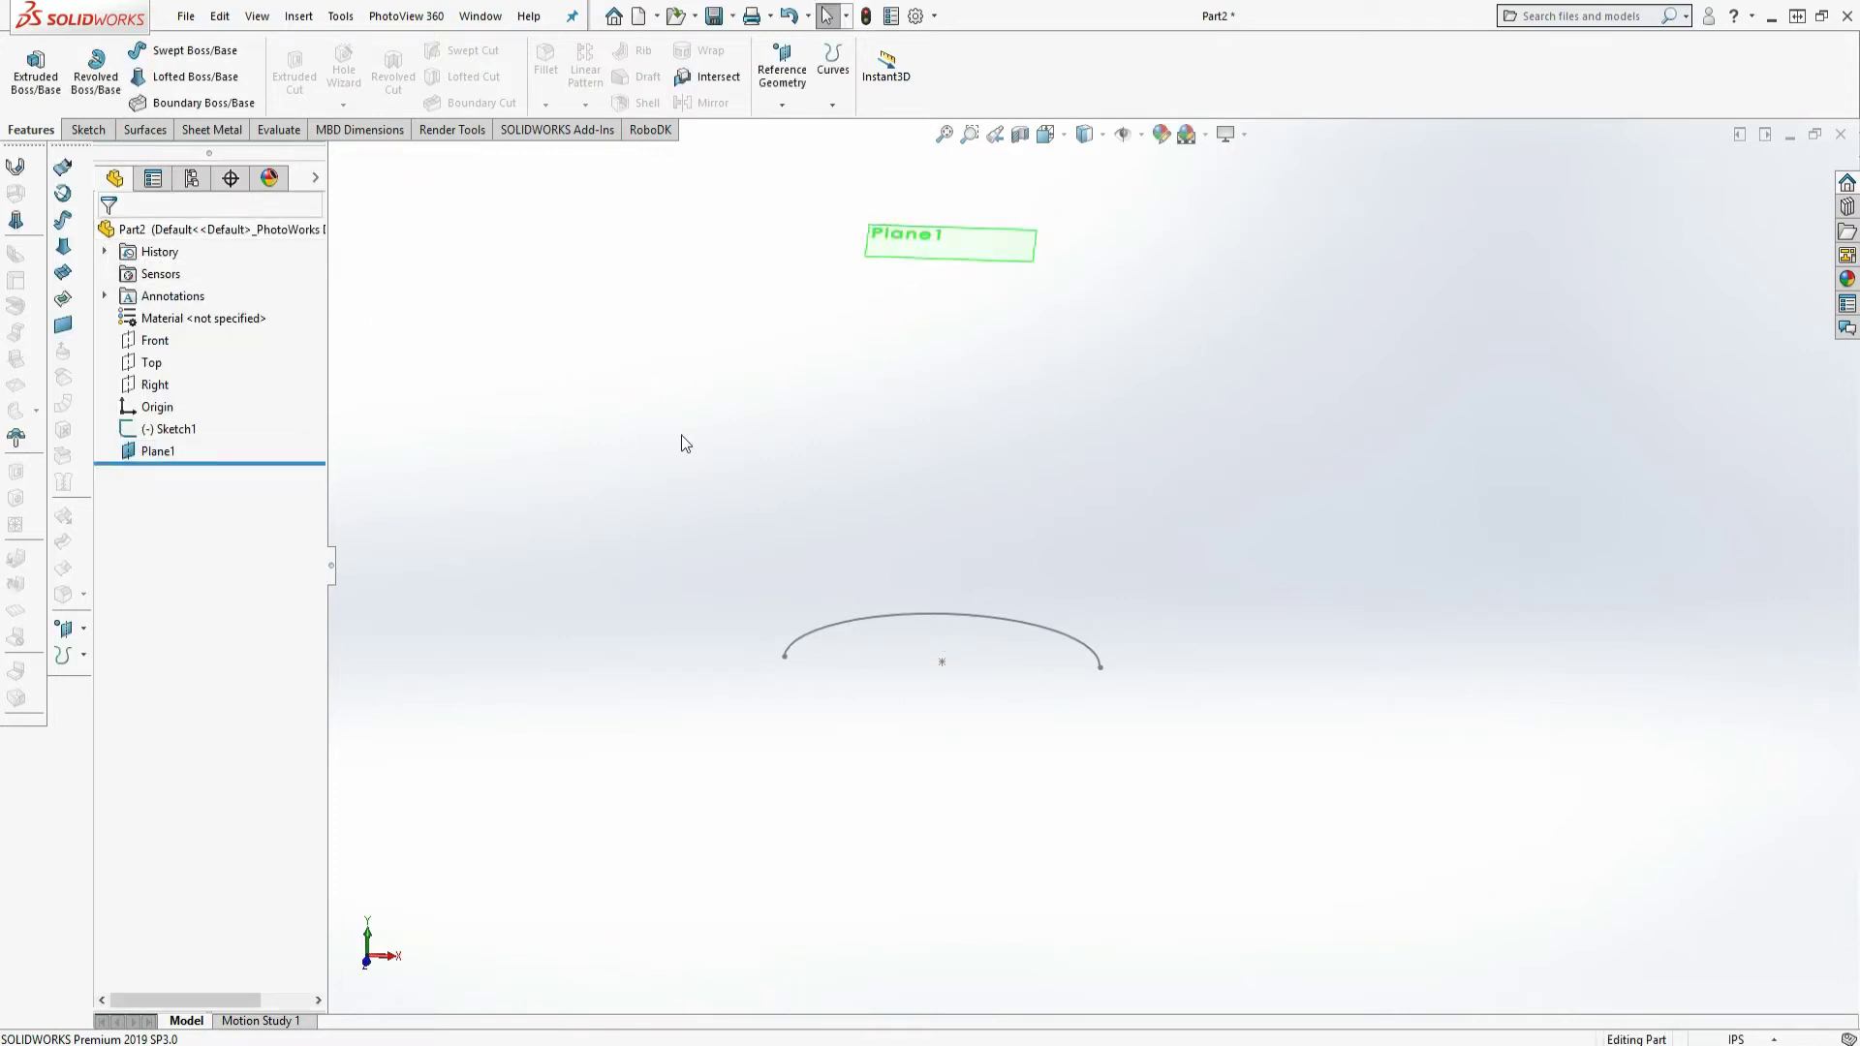
Start a sketch on the new offset plane and draw a center rectangle about 7.5 by 6.6 in, centred on the origin.
{"action": "mouse_move", "coordinate": [921, 398]}
{"action": "middle_mouse_down"}
{"action": "mouse_move", "coordinate": [917, 436]}
{"action": "mouse_move", "coordinate": [930, 427]}
{"action": "middle_mouse_up"}
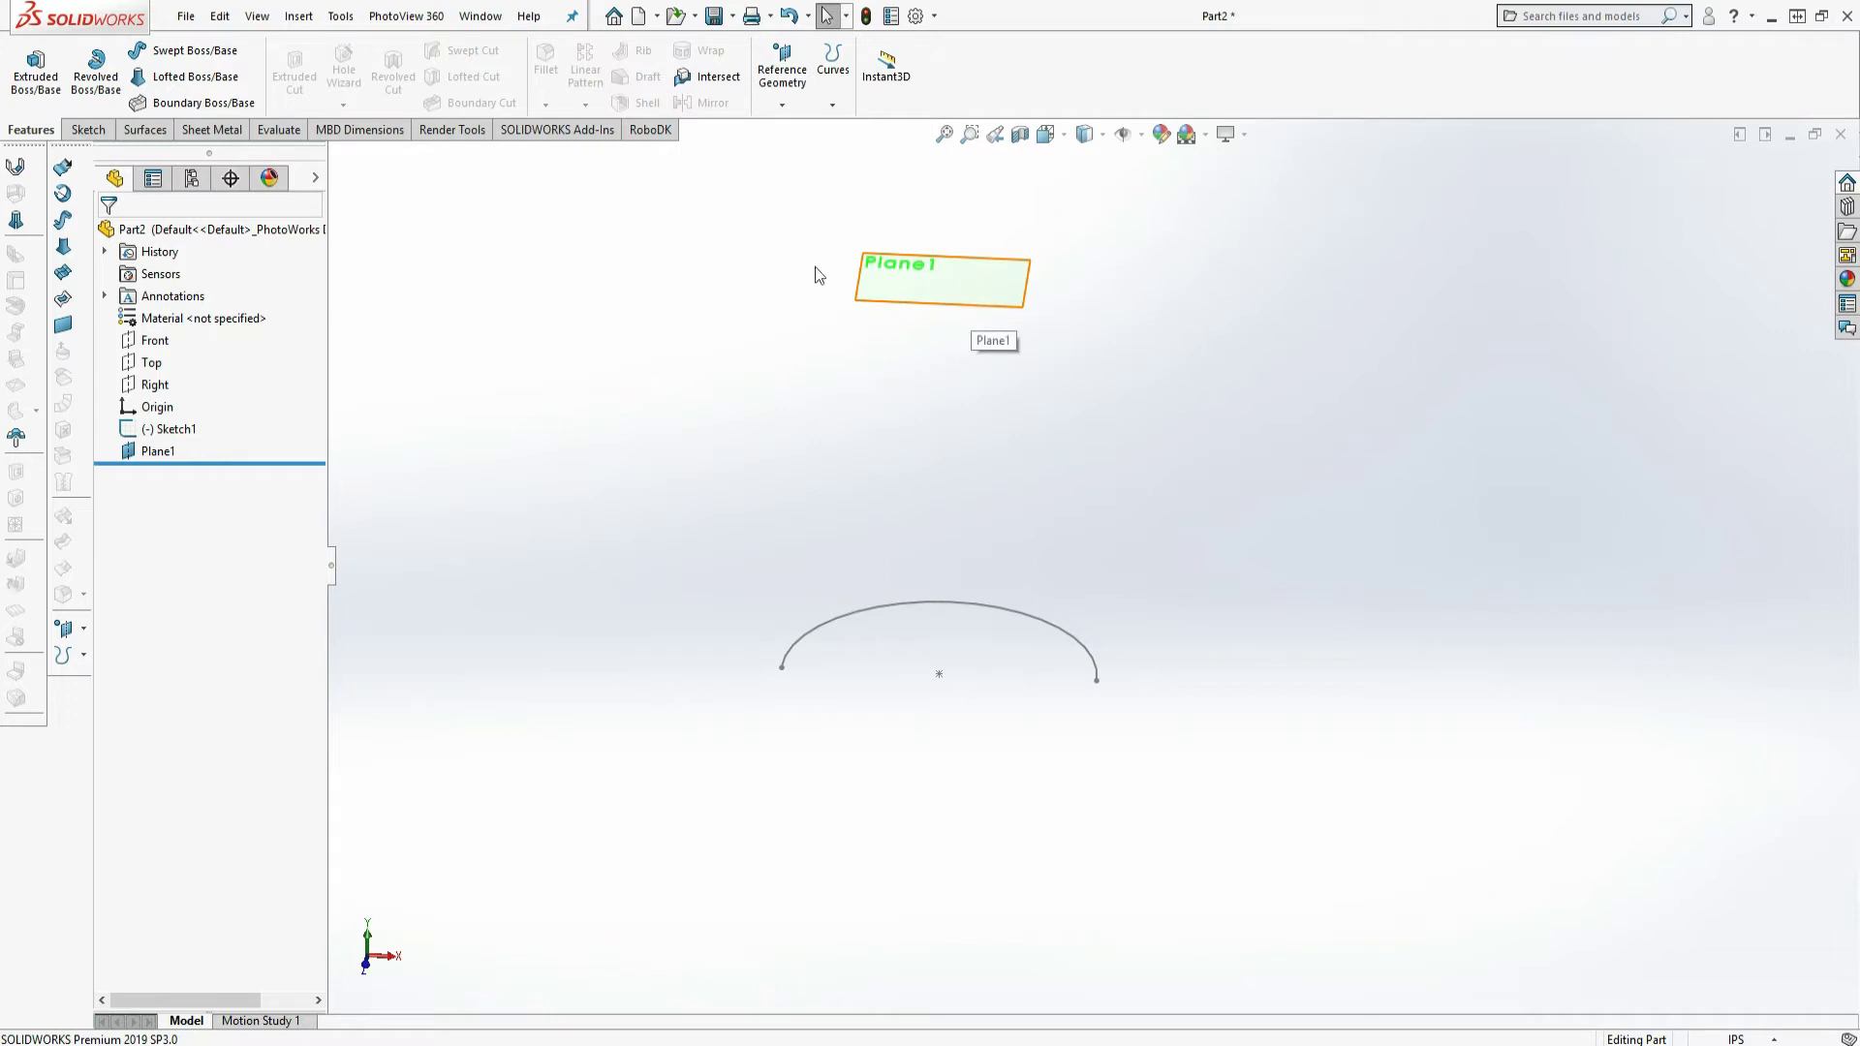
{"action": "left_click", "coordinate": [88, 130]}
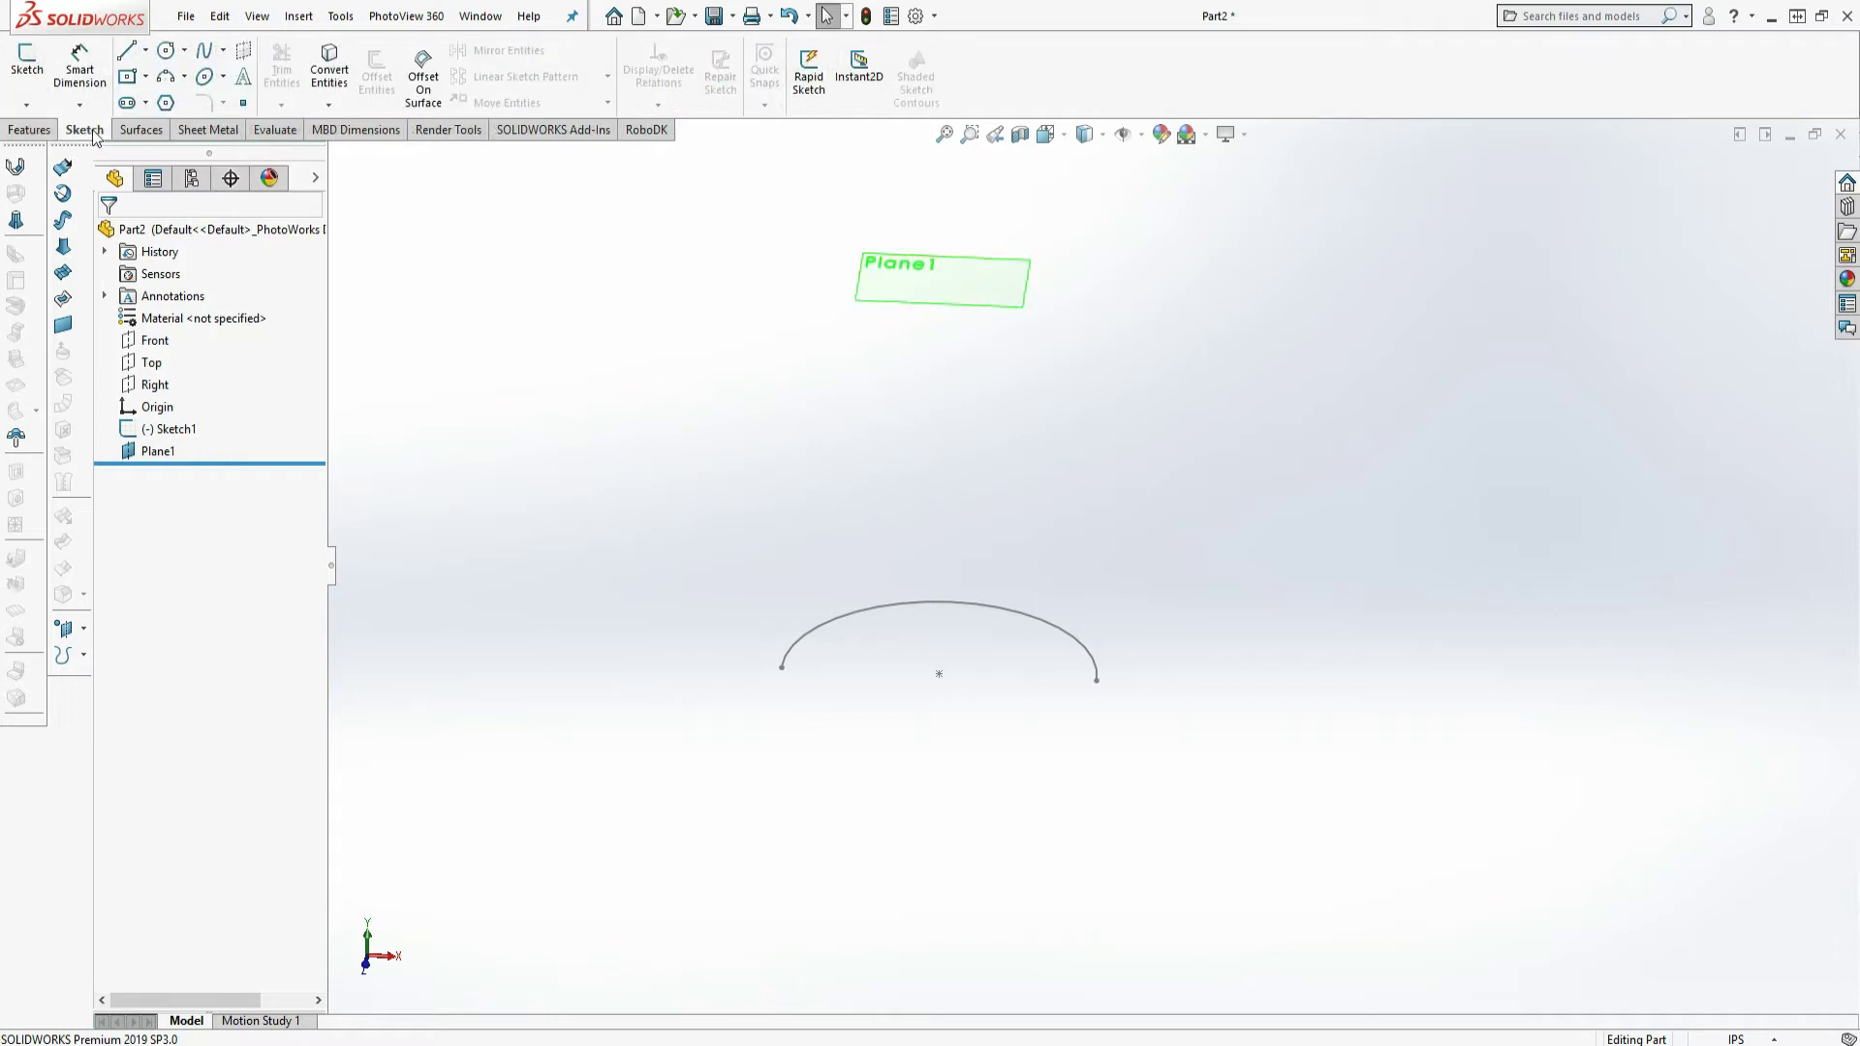
{"action": "left_click", "coordinate": [27, 60]}
{"action": "left_click", "coordinate": [968, 294]}
{"action": "mouse_move", "coordinate": [916, 341]}
{"action": "middle_mouse_down"}
{"action": "mouse_move", "coordinate": [901, 490]}
{"action": "mouse_move", "coordinate": [950, 643]}
{"action": "mouse_move", "coordinate": [867, 458]}
{"action": "mouse_move", "coordinate": [898, 485]}
{"action": "middle_mouse_up"}
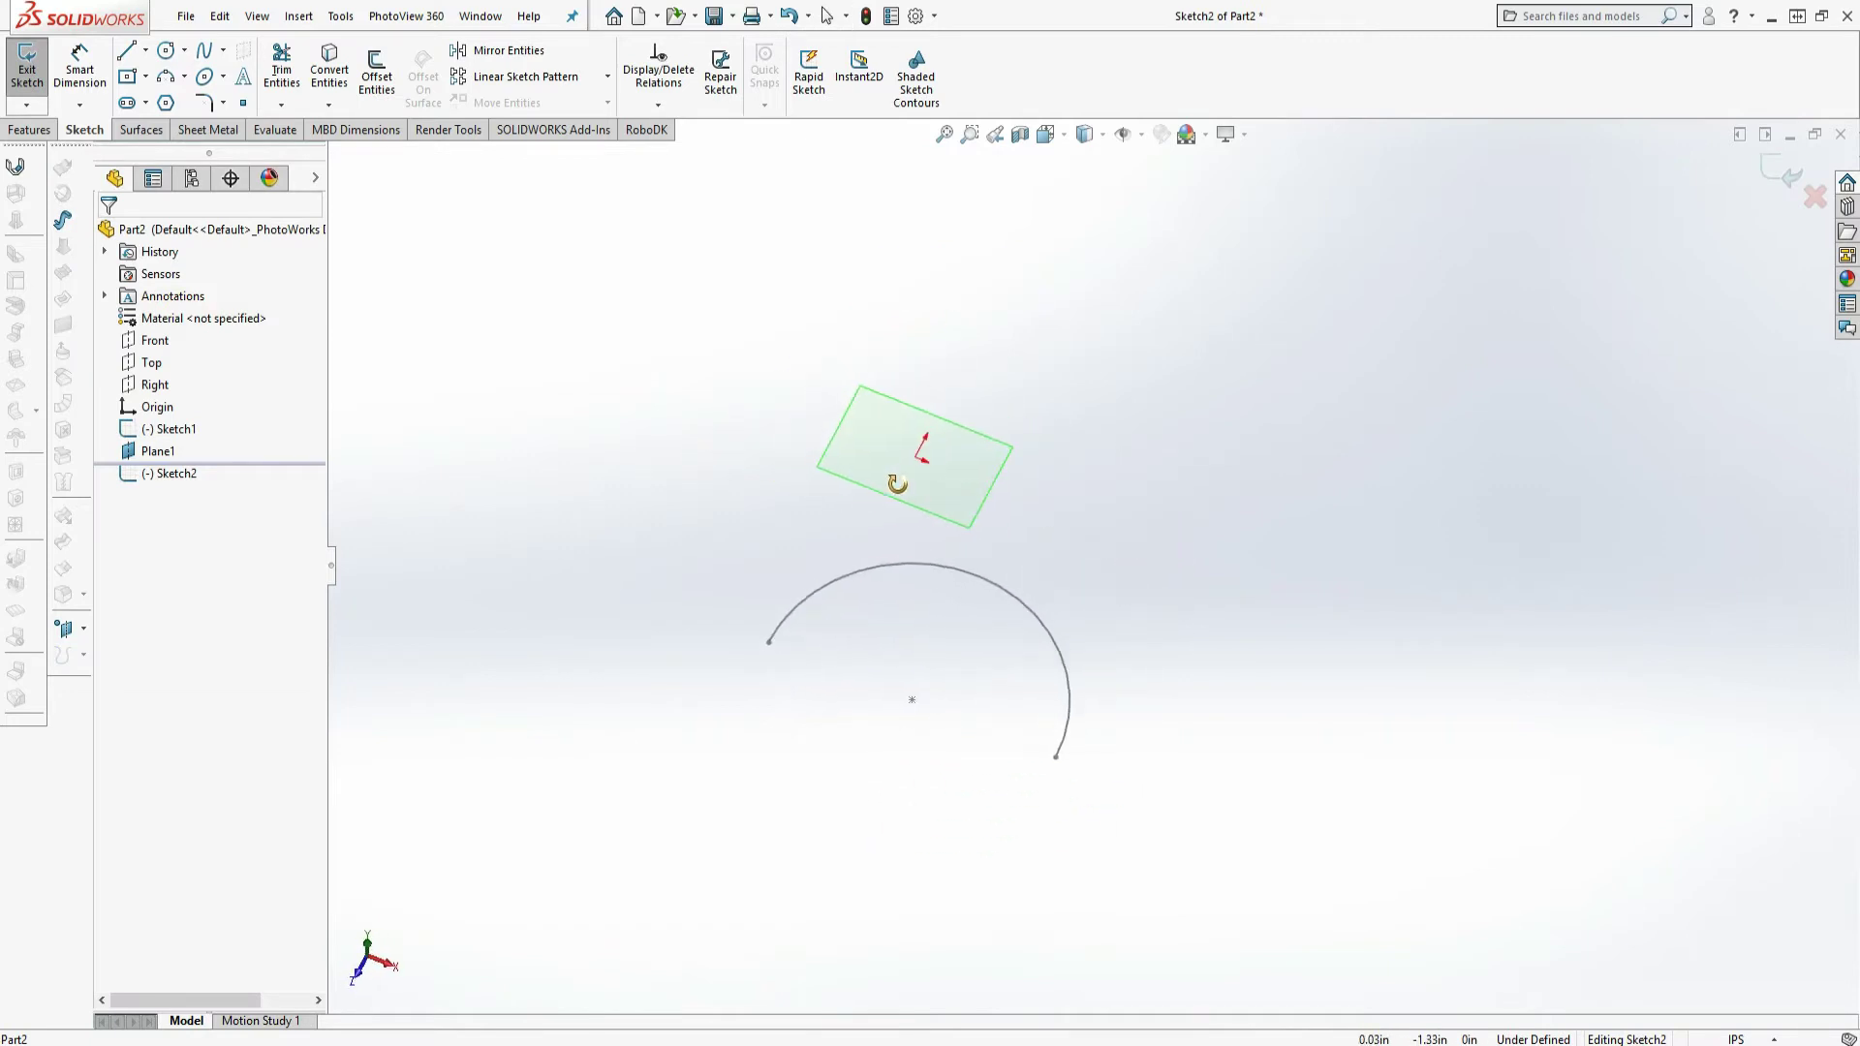
{"action": "left_click", "coordinate": [127, 75]}
{"action": "left_click", "coordinate": [916, 458]}
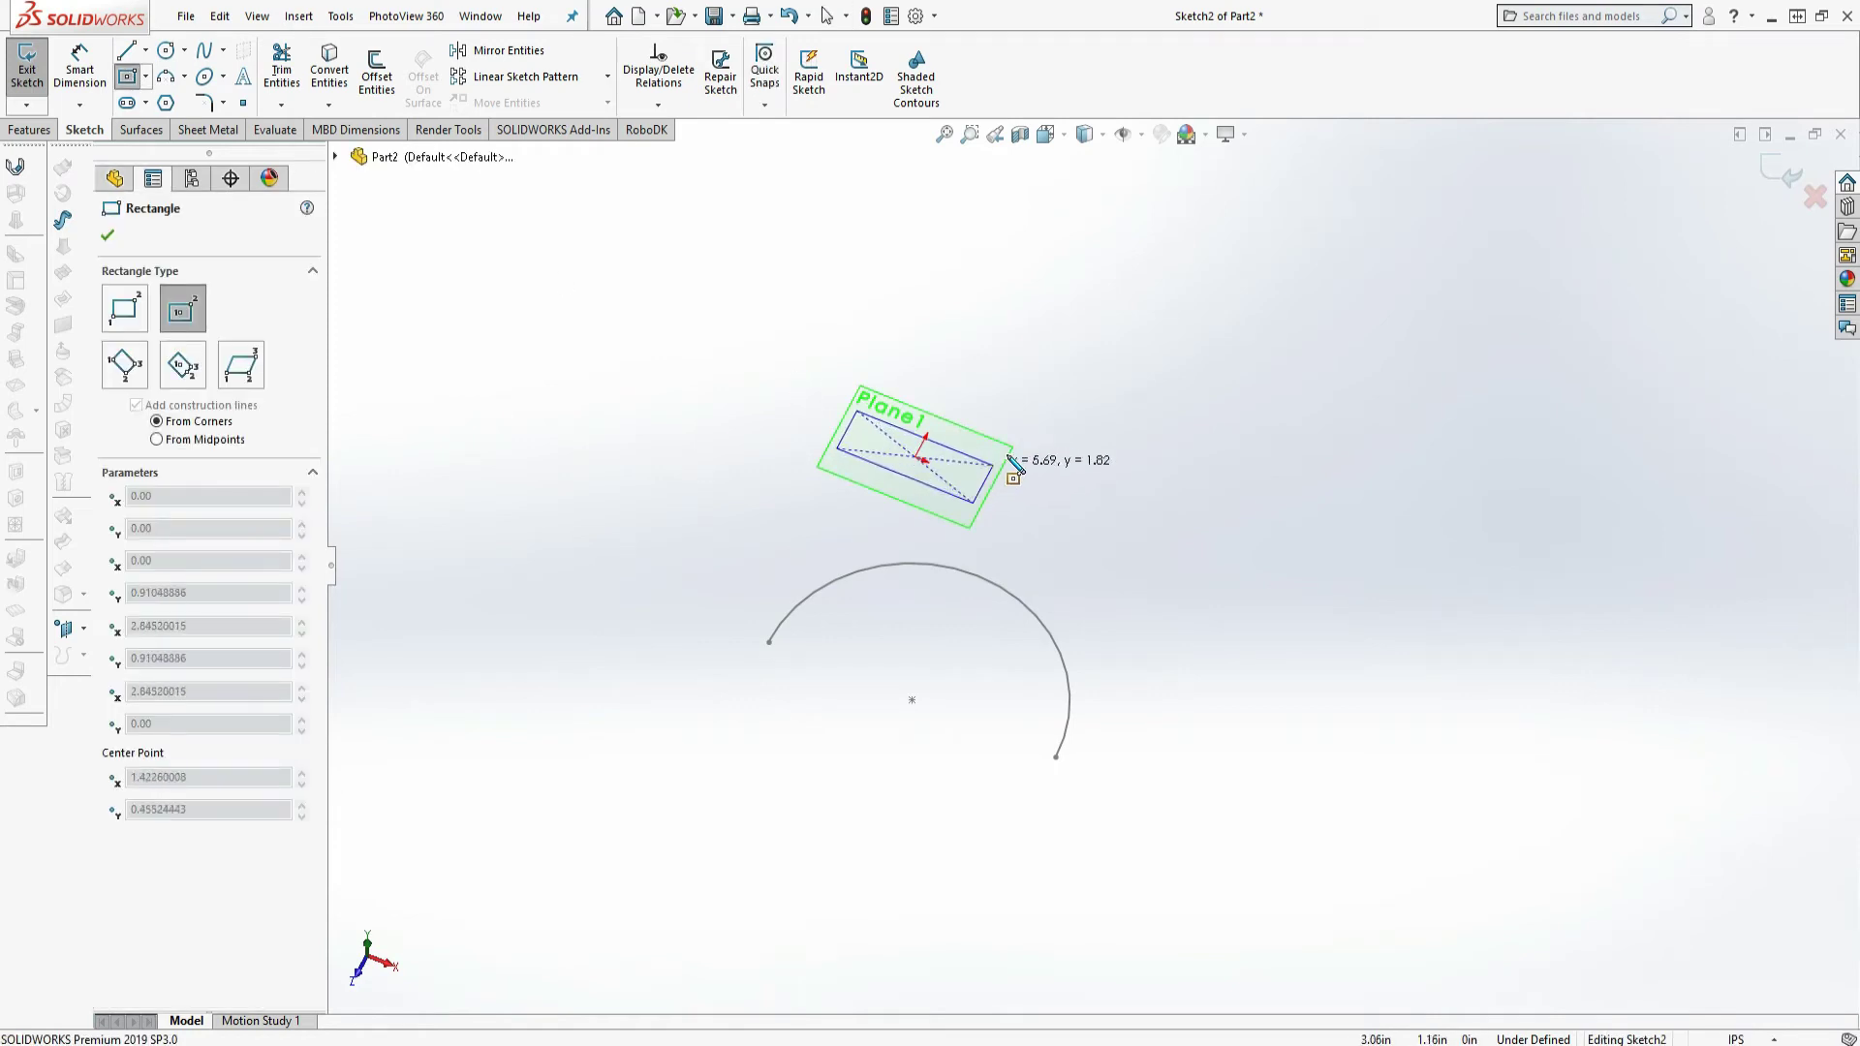
{"action": "left_click", "coordinate": [1041, 424]}
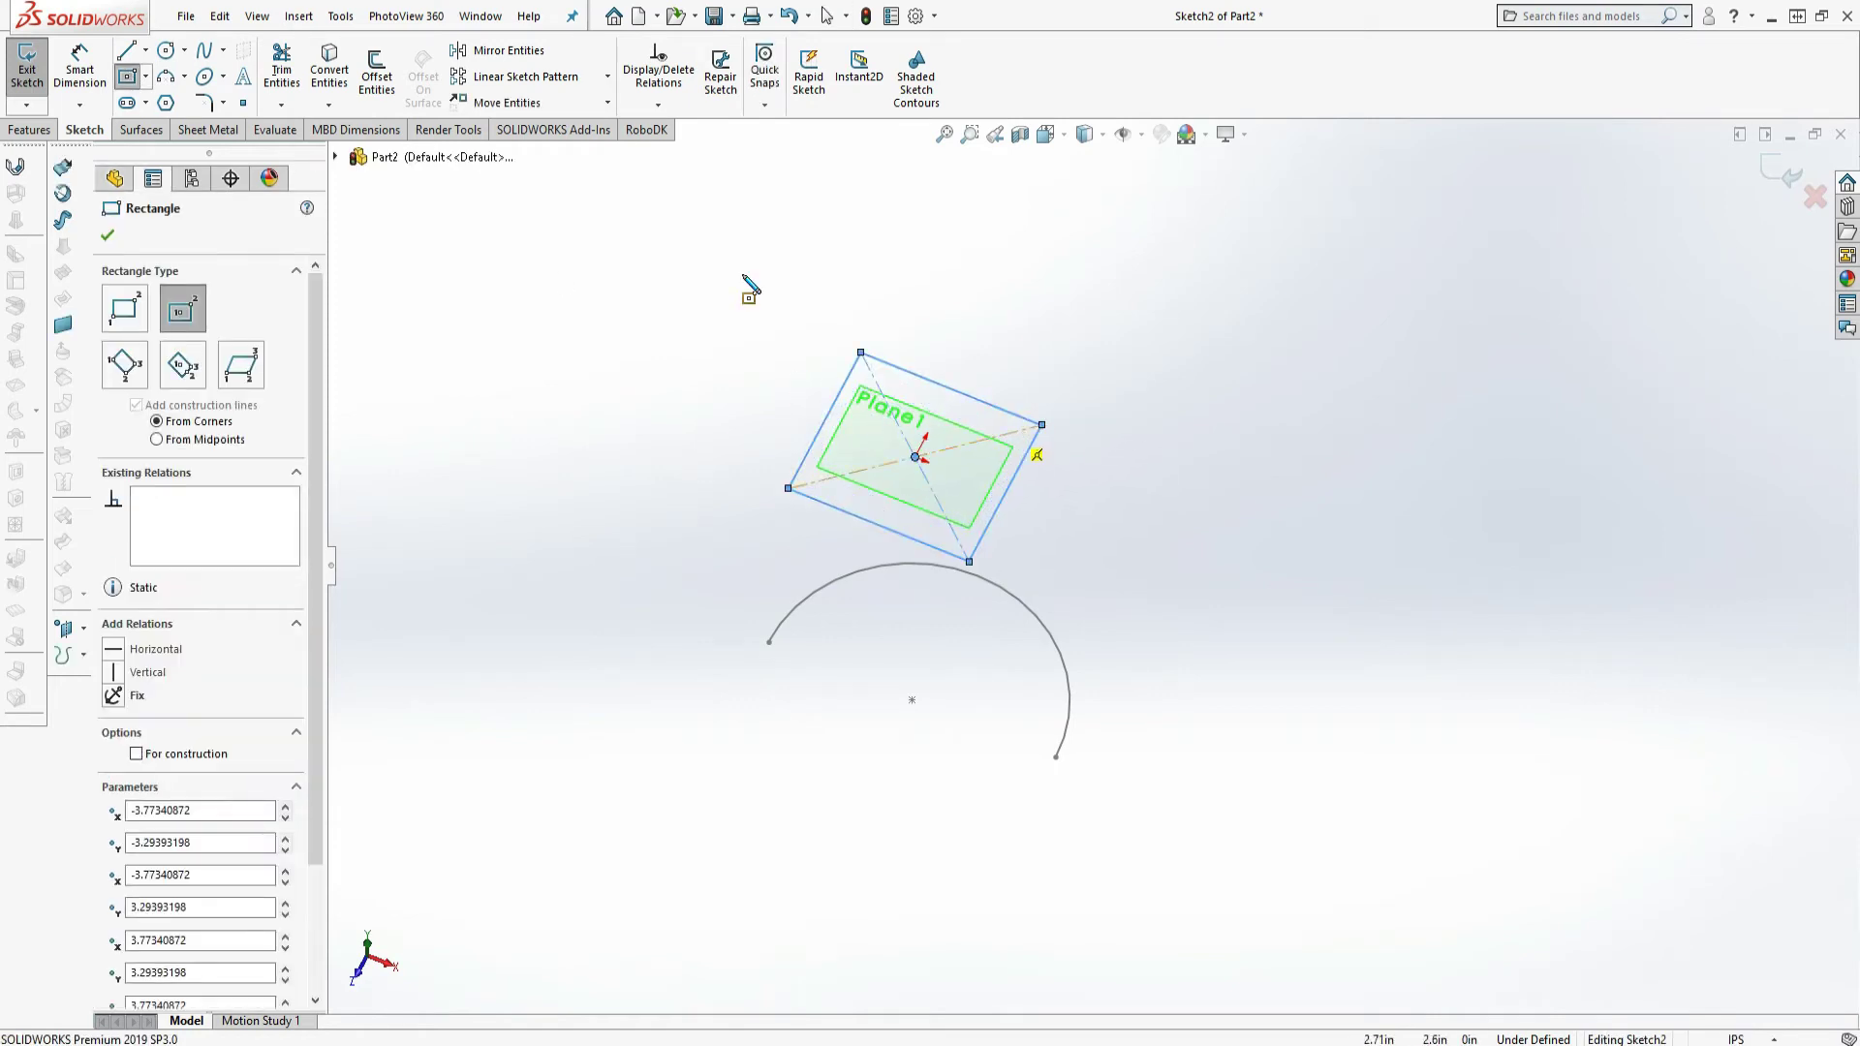
Dimension the rectangle as a 12 in by 12 in square.
{"action": "left_click", "coordinate": [79, 58]}
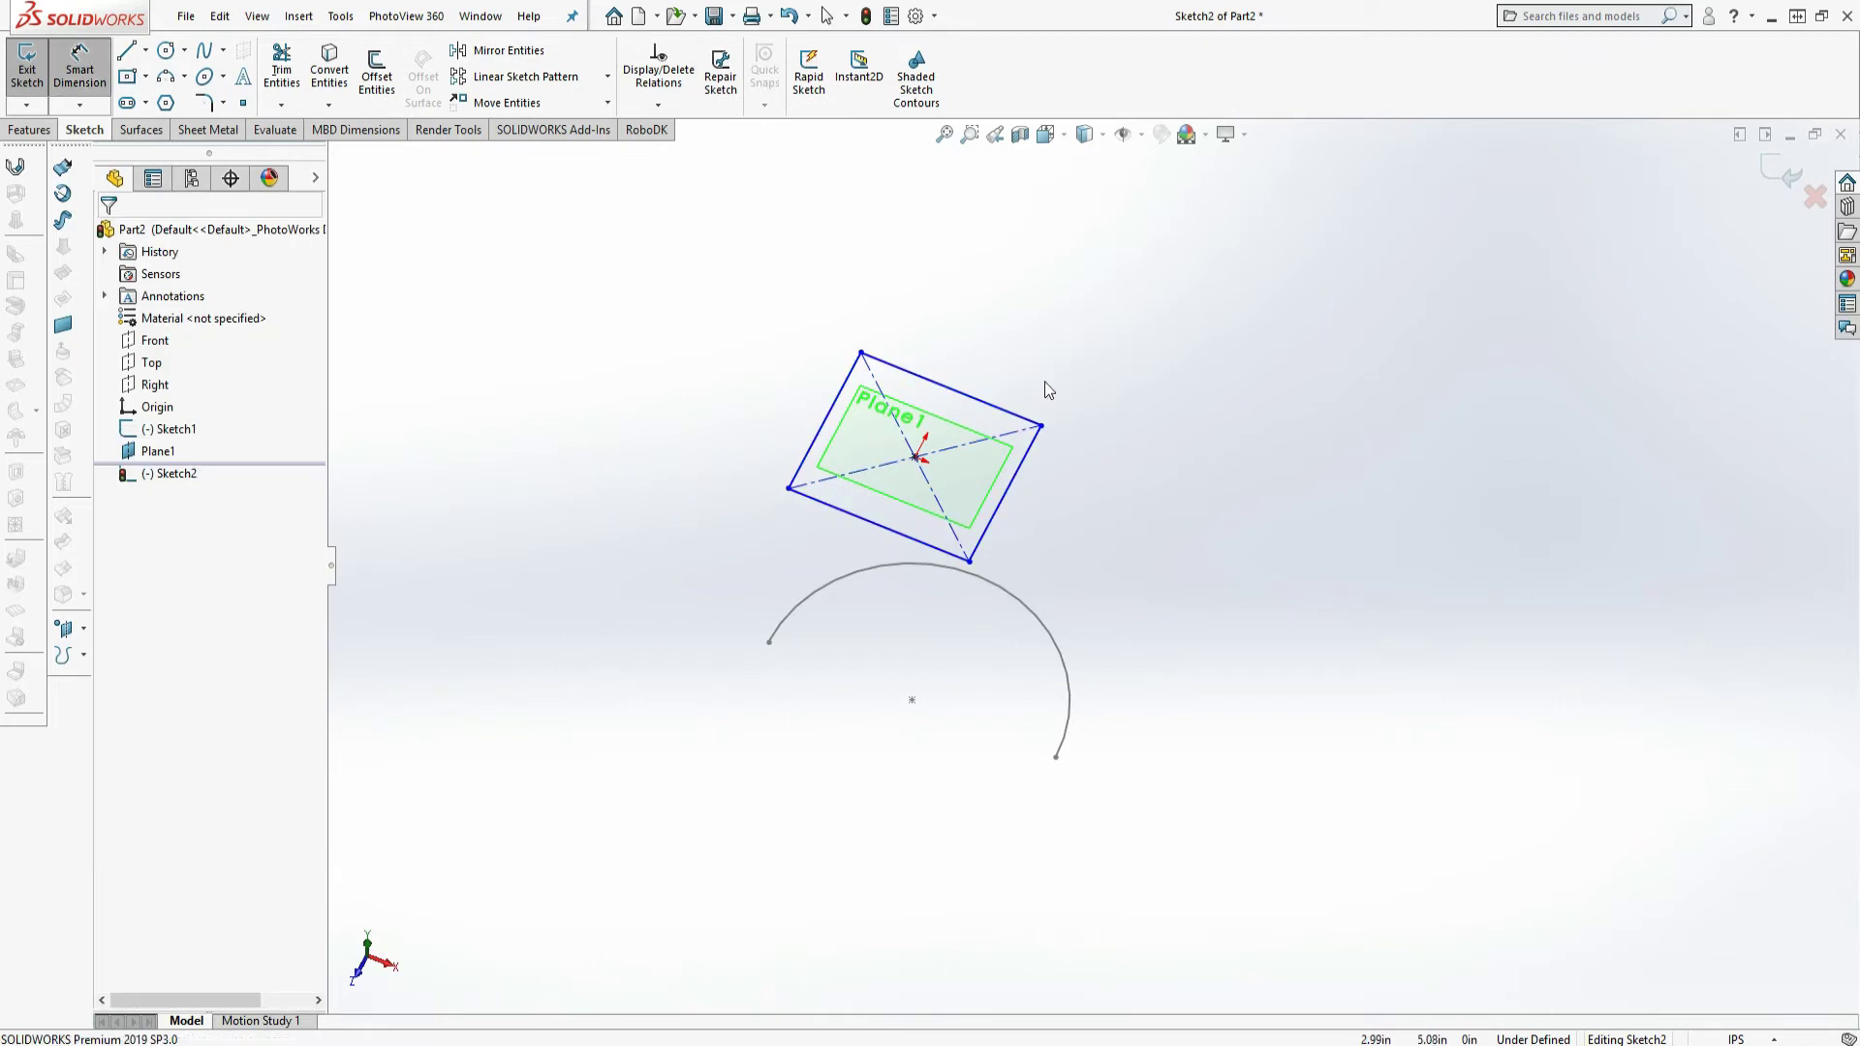
{"action": "left_click", "coordinate": [983, 407]}
{"action": "left_click", "coordinate": [998, 300]}
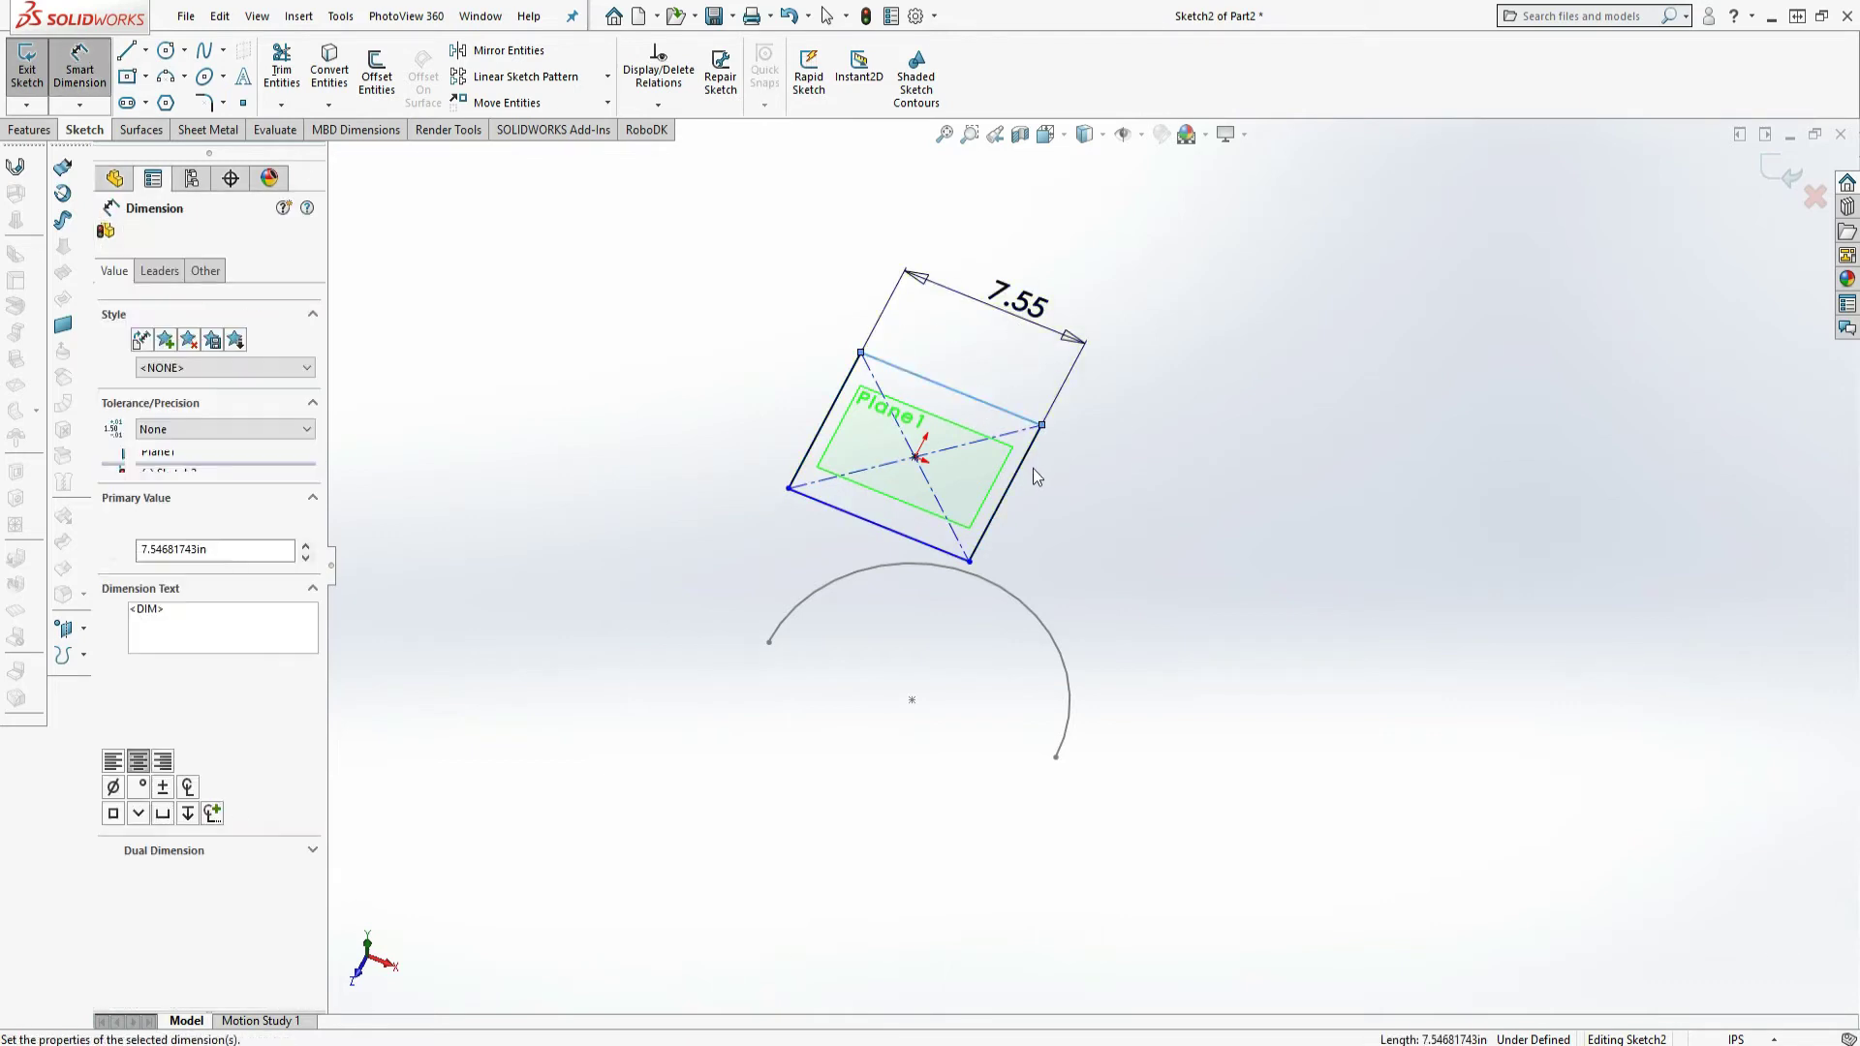
{"action": "type", "text": "12"}
{"action": "key", "text": "Return"}
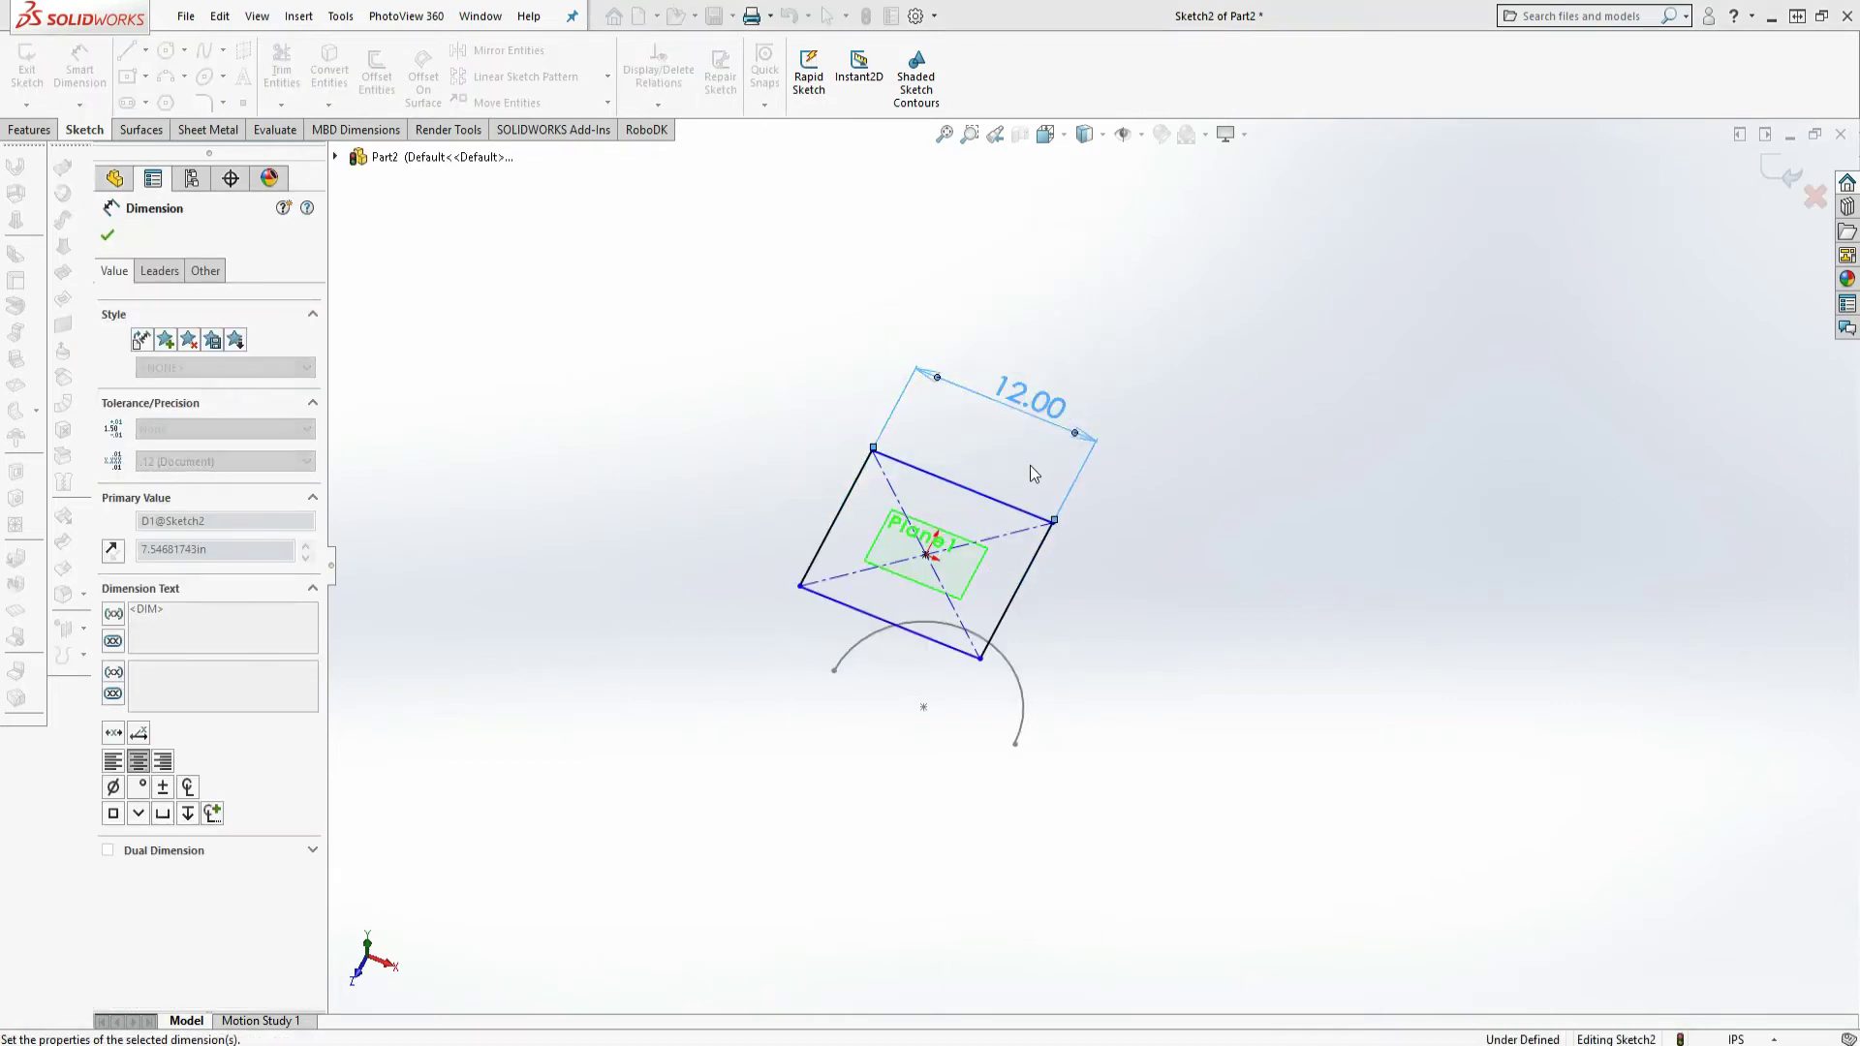
{"action": "left_click", "coordinate": [839, 510]}
{"action": "left_click", "coordinate": [745, 471]}
{"action": "type", "text": "12"}
{"action": "key", "text": "Return"}
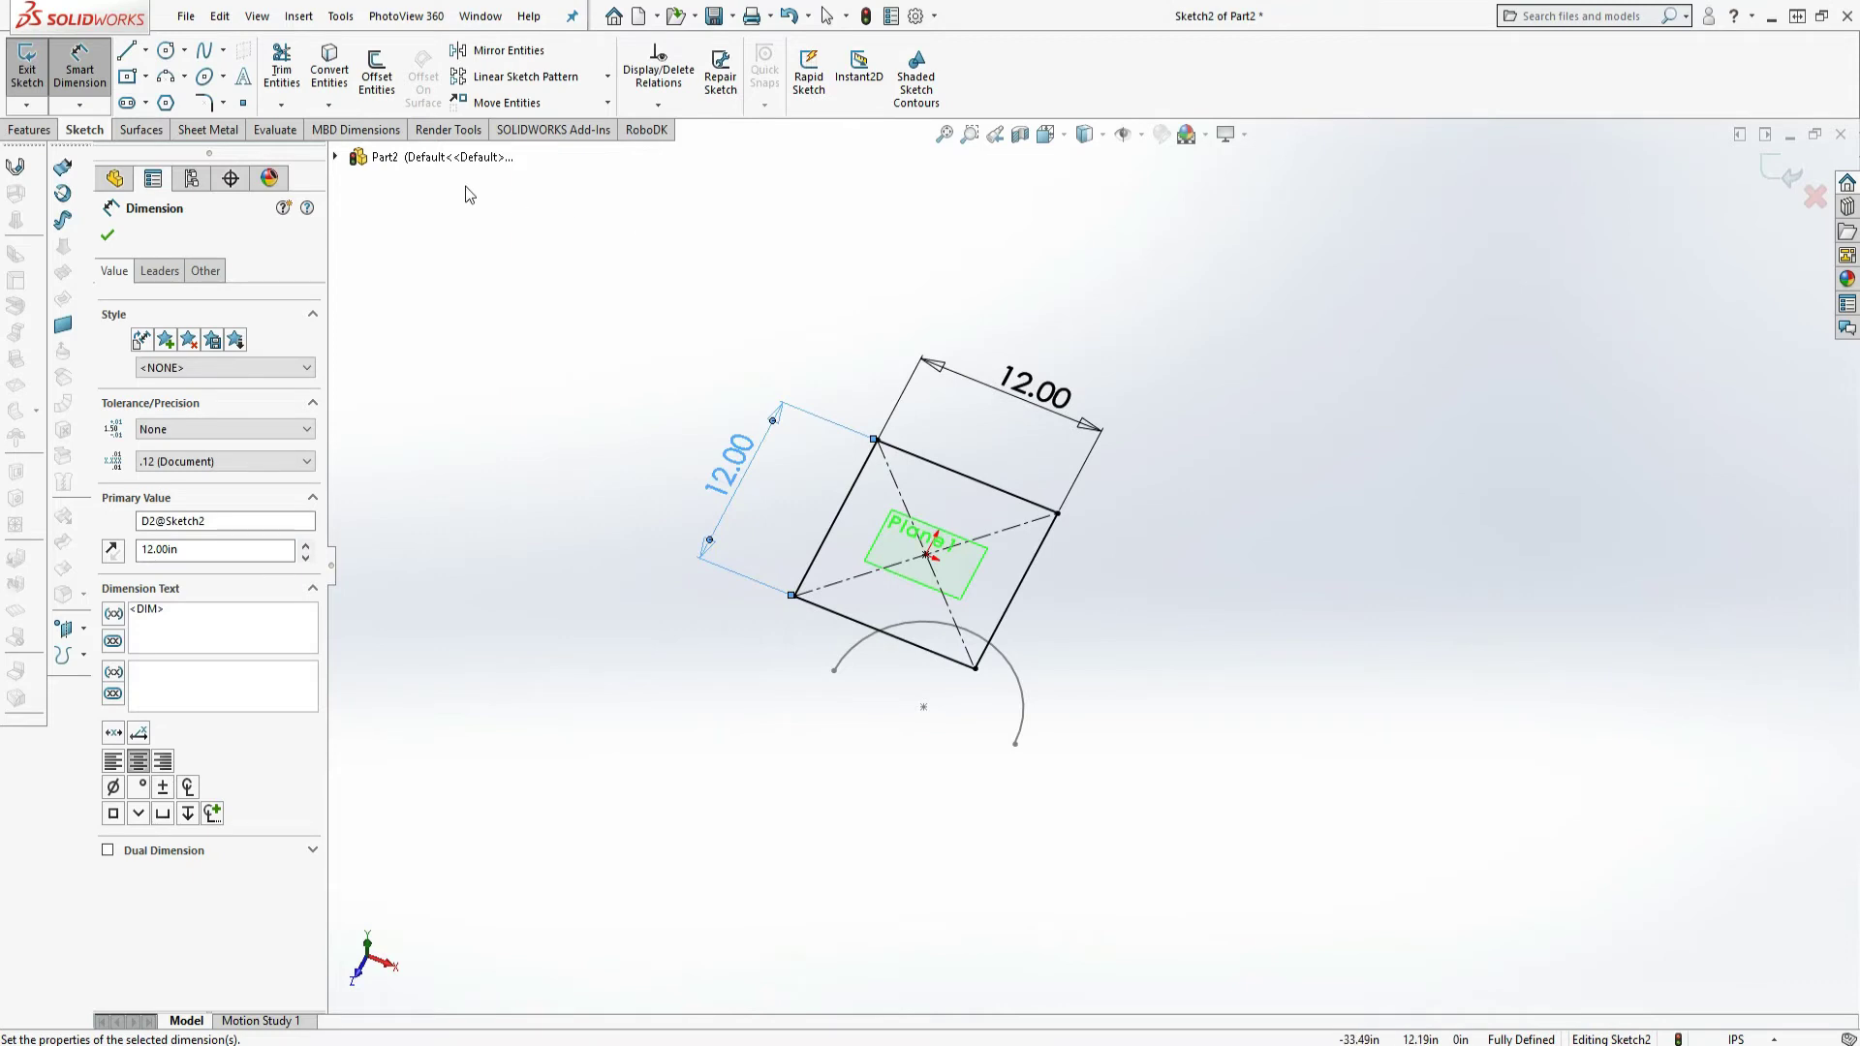
Sketch a horizontal midpoint line centred on the origin, extending about 13 in each way past the square's sides.
{"action": "left_click", "coordinate": [146, 50]}
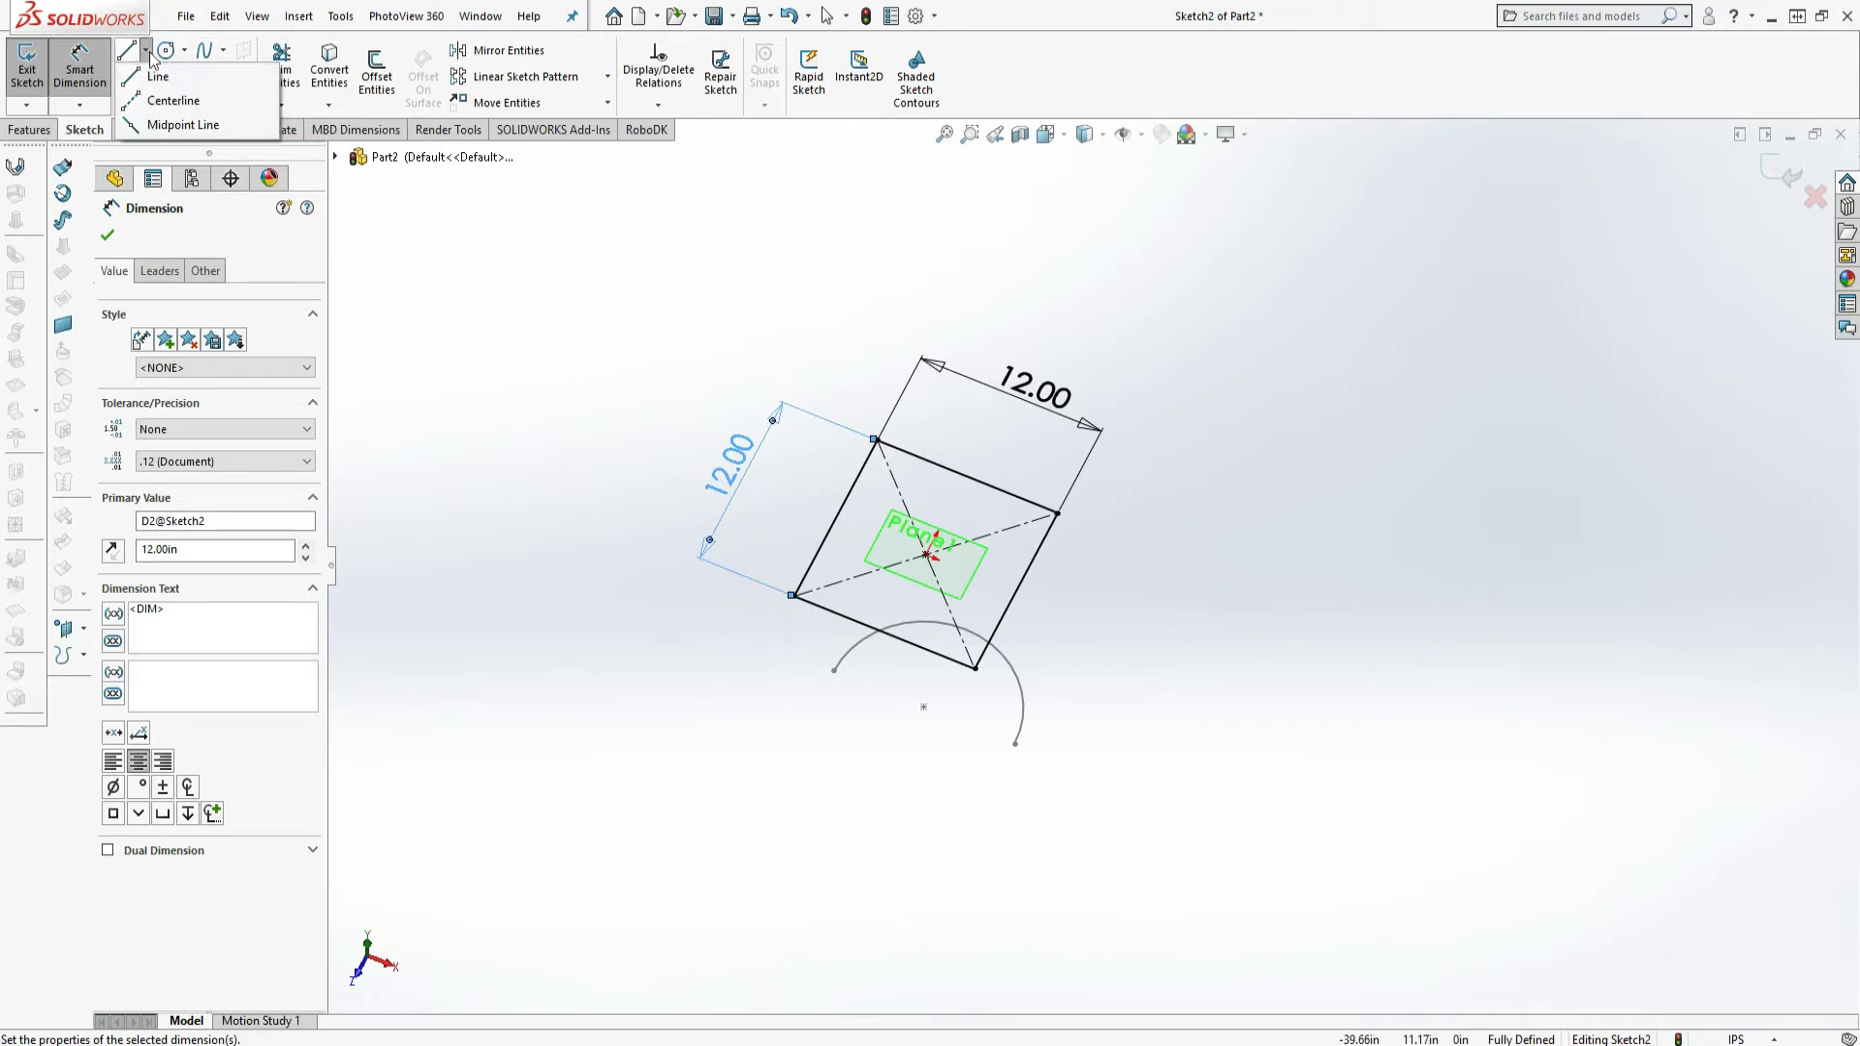
{"action": "left_click", "coordinate": [176, 124]}
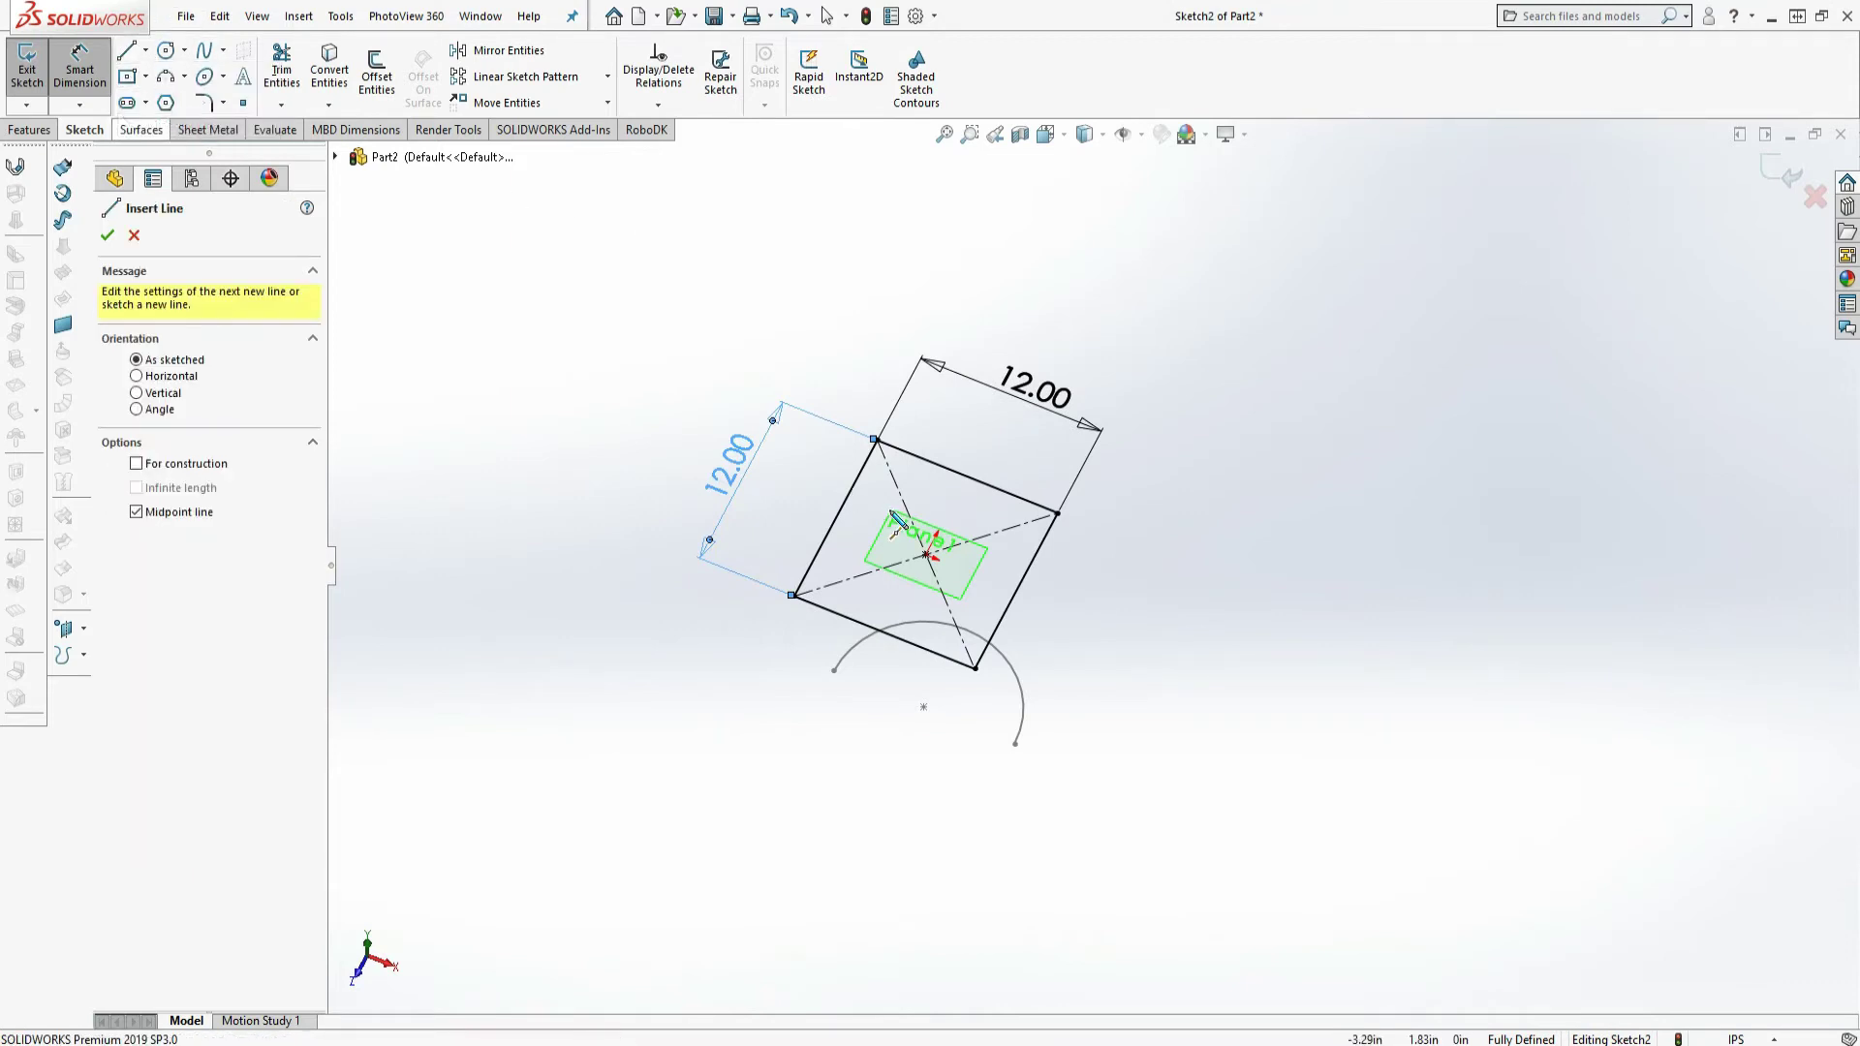
{"action": "left_click", "coordinate": [926, 555]}
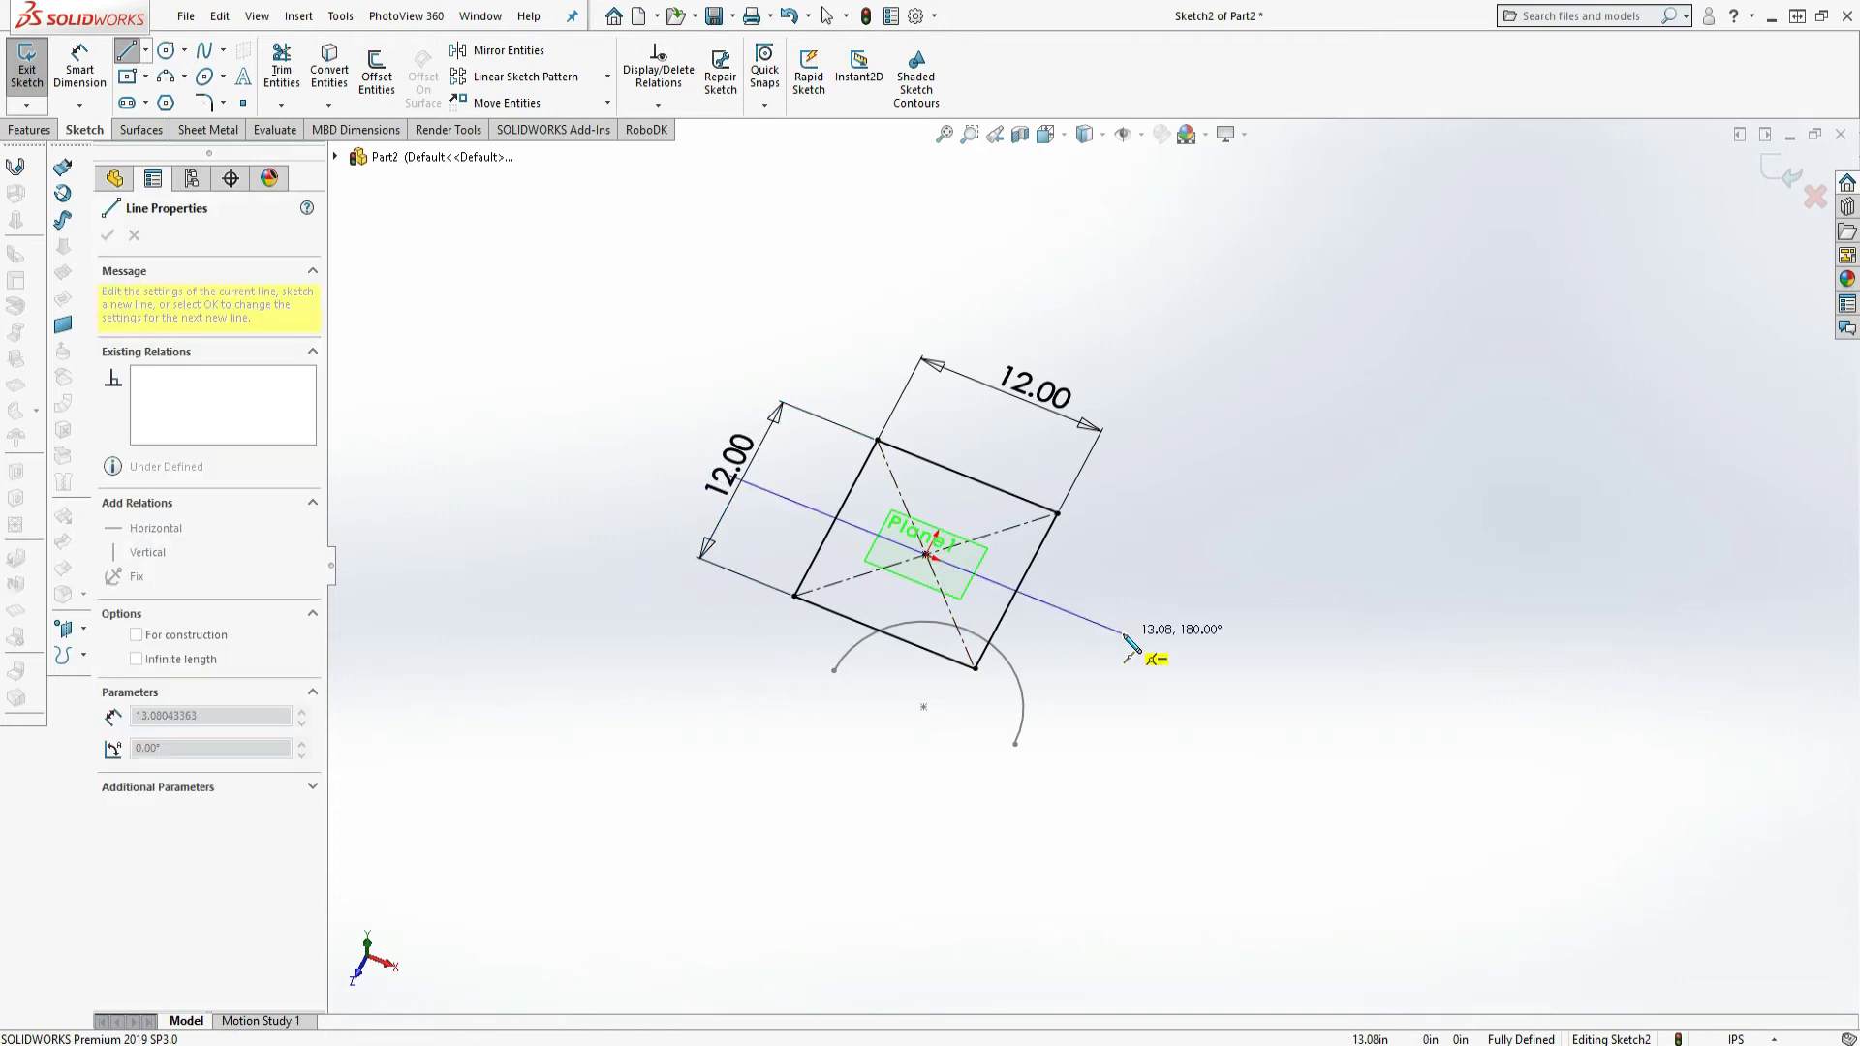
{"action": "left_click", "coordinate": [1123, 633]}
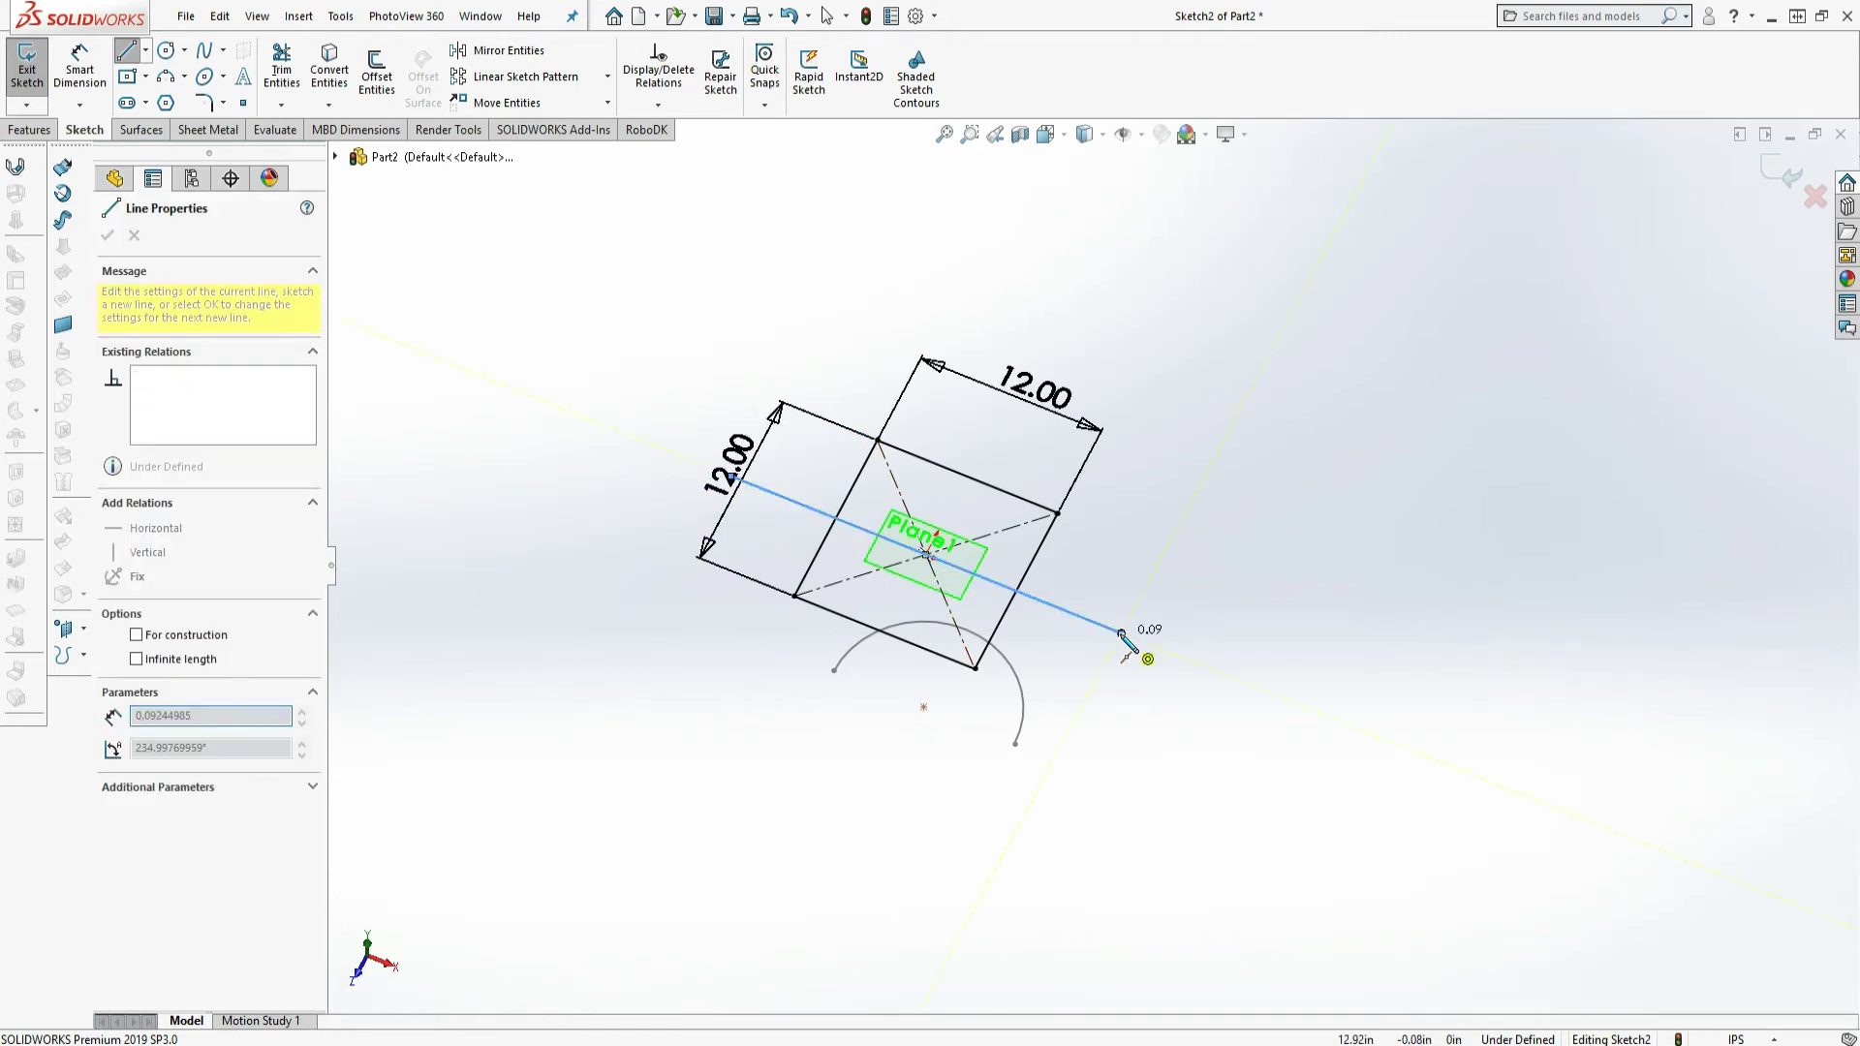
{"action": "right_click", "coordinate": [1122, 633]}
{"action": "left_click", "coordinate": [1171, 650]}
Power-trim the midpoint line, the diagonals and the square's lower half, leaving an open three-sided profile.
{"action": "left_click", "coordinate": [281, 70]}
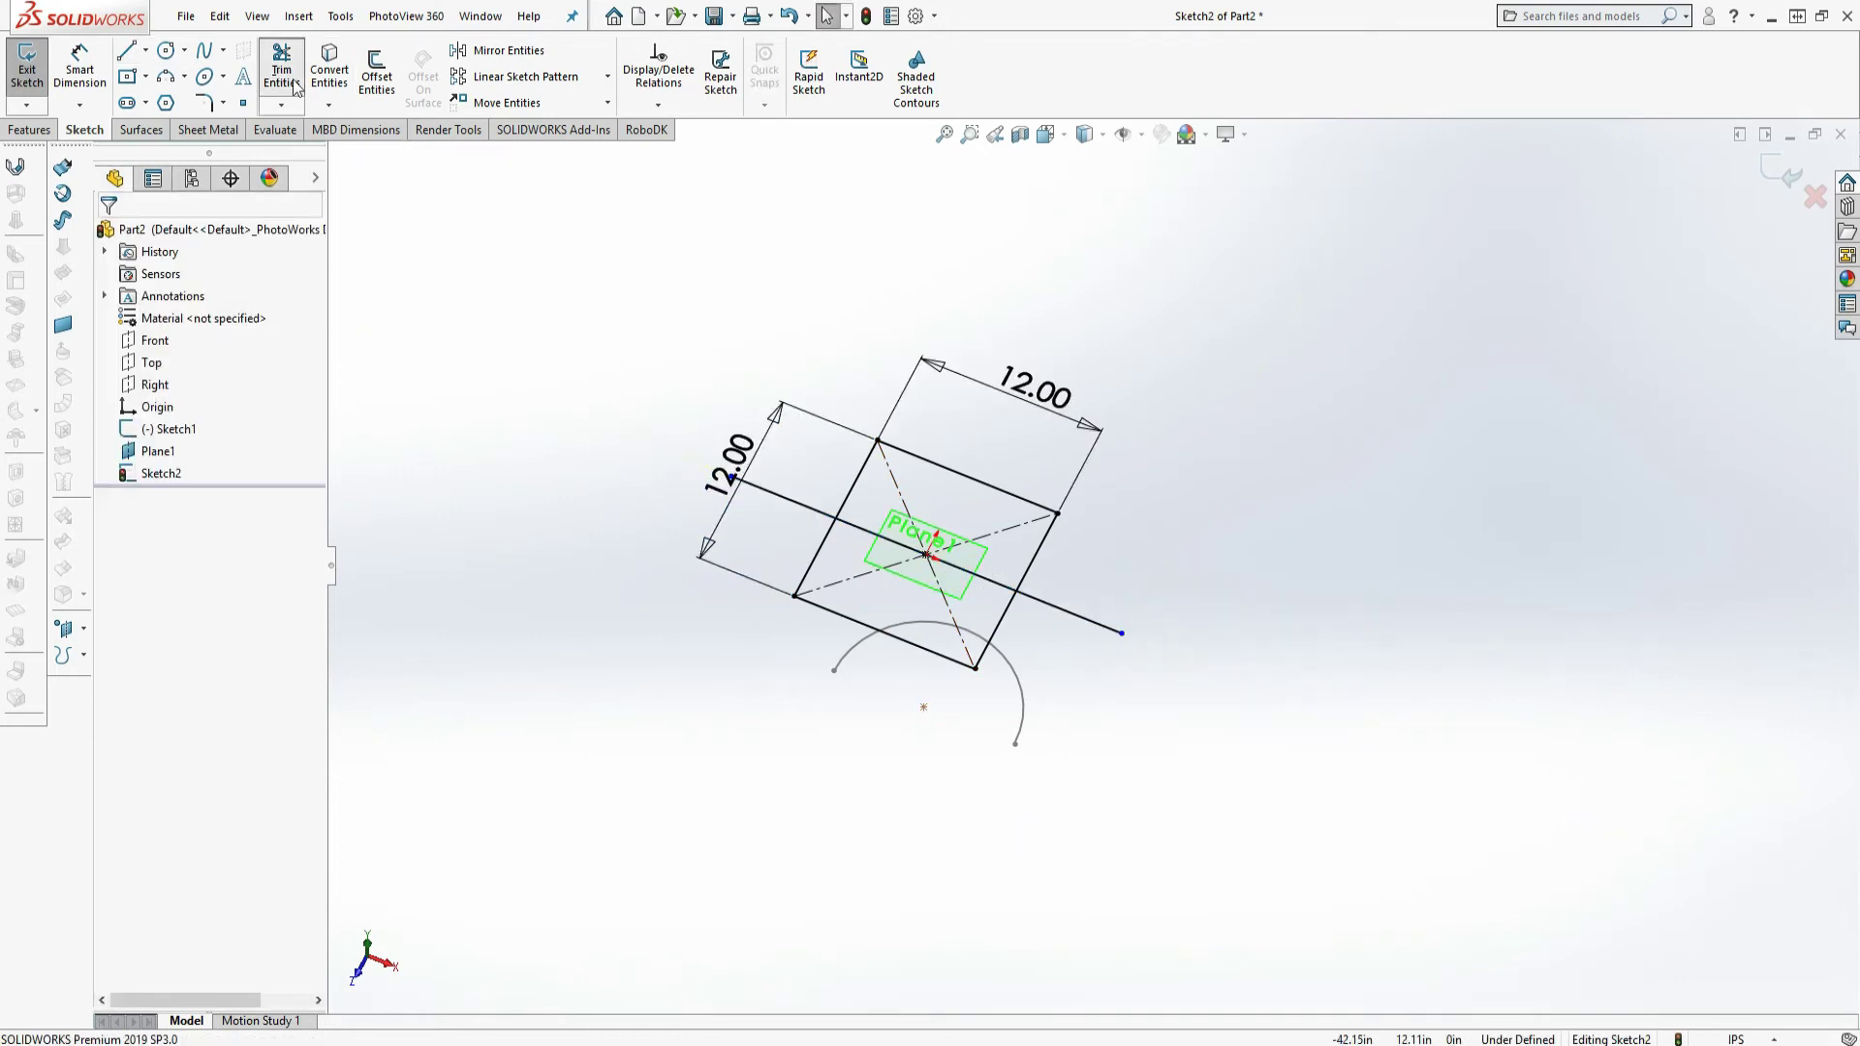
{"action": "mouse_move", "coordinate": [1084, 579]}
{"action": "left_mouse_down"}
{"action": "mouse_move", "coordinate": [1003, 620]}
{"action": "mouse_move", "coordinate": [857, 624]}
{"action": "mouse_move", "coordinate": [796, 534]}
{"action": "mouse_move", "coordinate": [868, 568]}
{"action": "mouse_move", "coordinate": [948, 531]}
{"action": "mouse_move", "coordinate": [968, 602]}
{"action": "mouse_move", "coordinate": [767, 567]}
{"action": "mouse_move", "coordinate": [773, 490]}
{"action": "mouse_move", "coordinate": [792, 479]}
{"action": "left_mouse_up"}
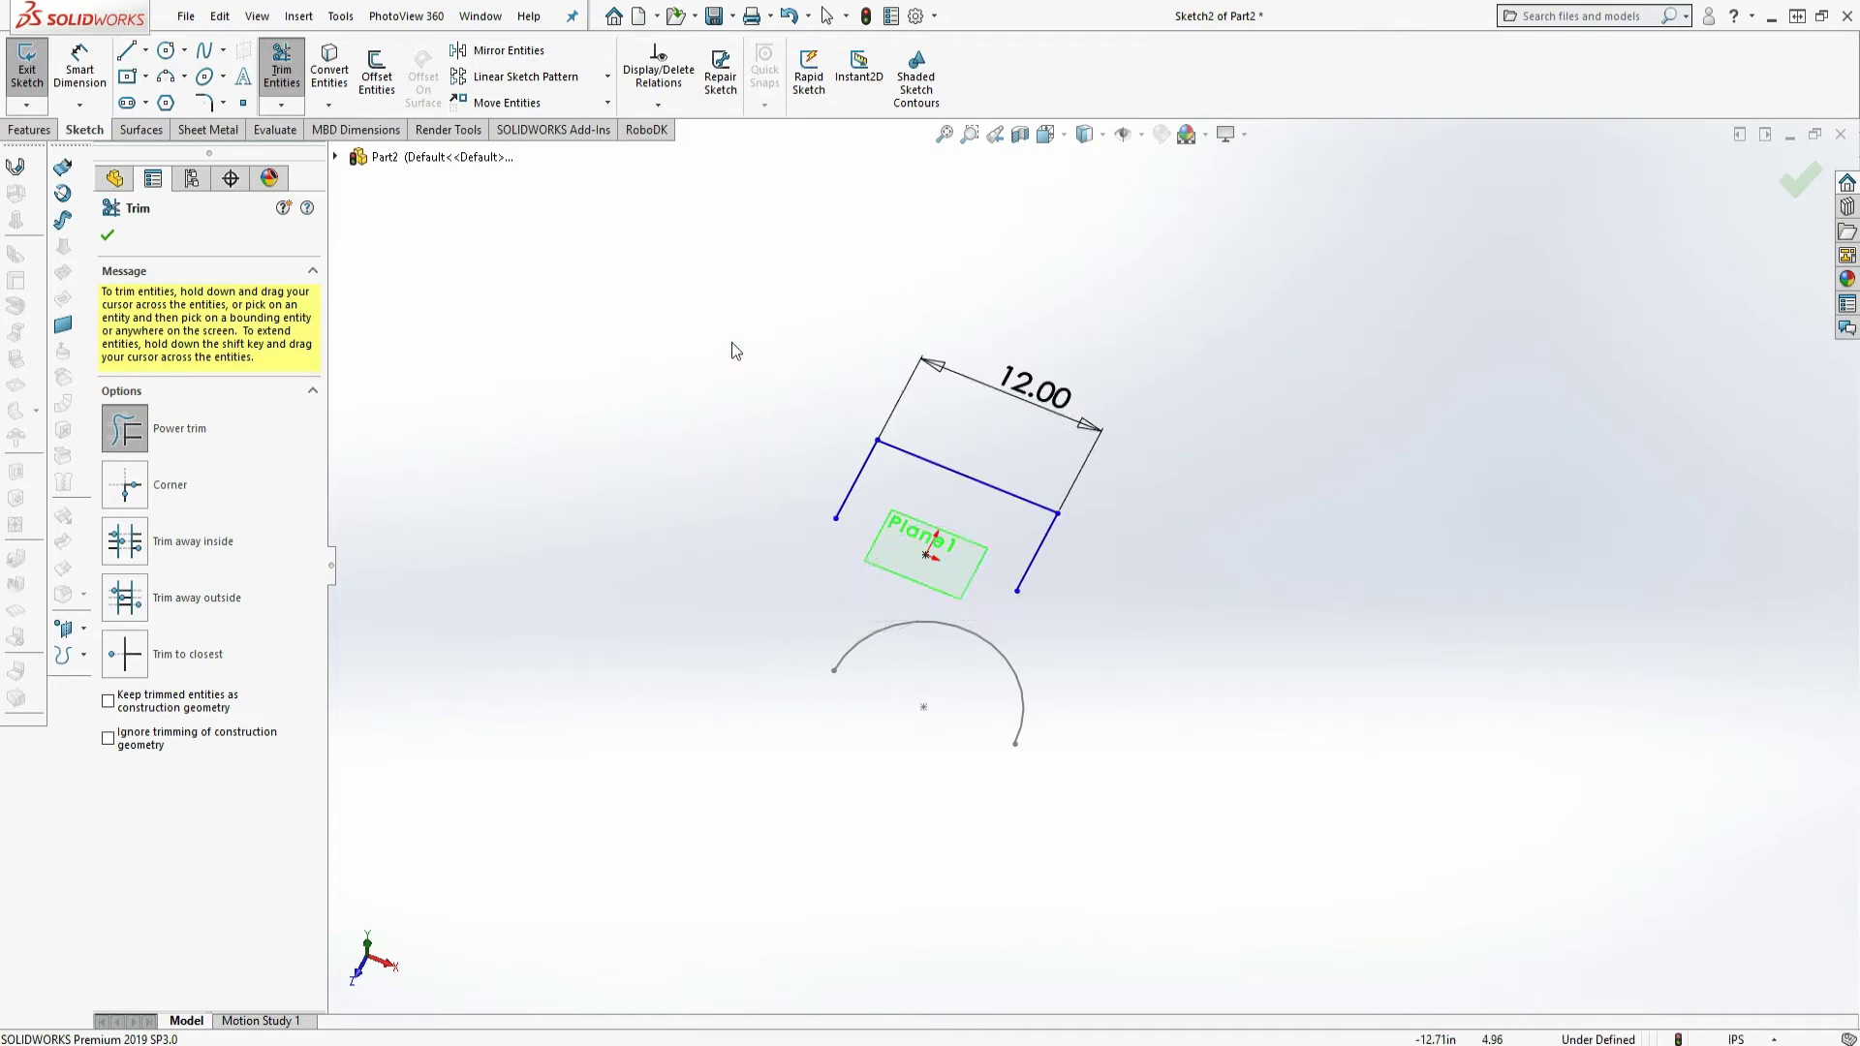
{"action": "key", "text": "Escape"}
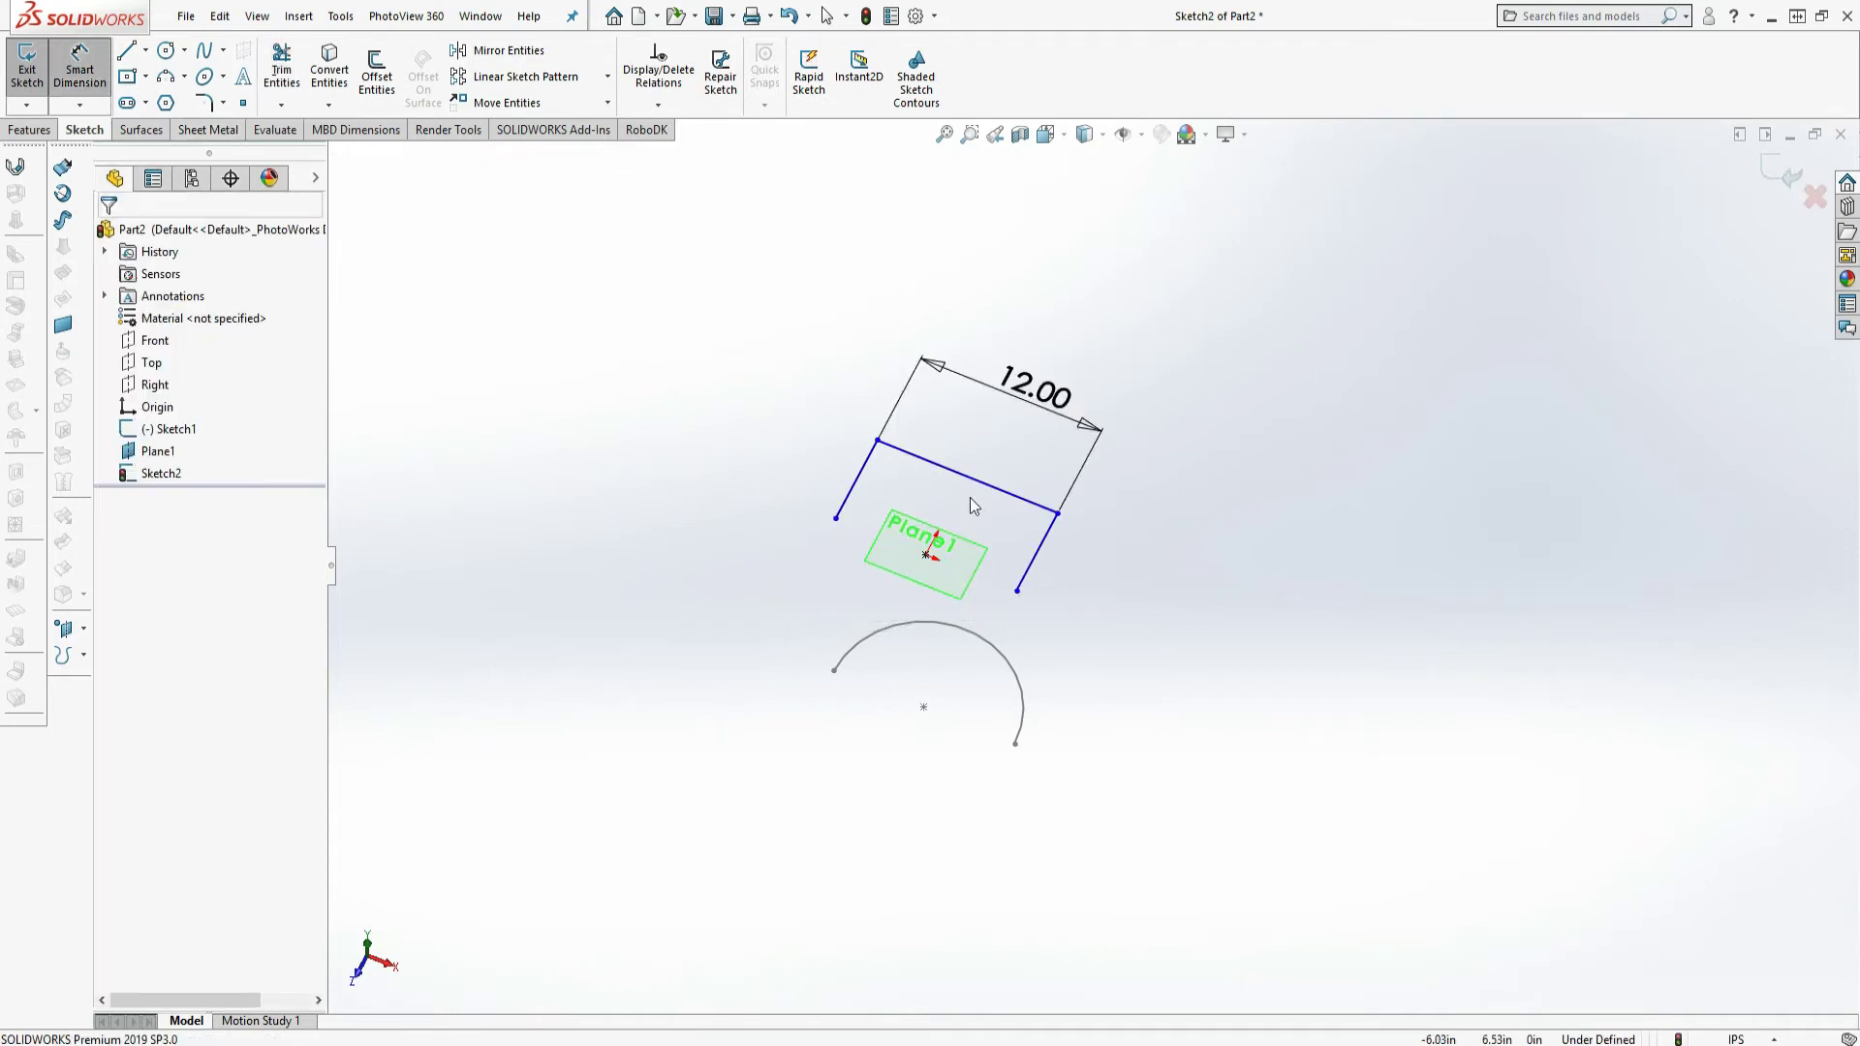
Dimension the profile's 12 in line at 6 in from the origin.
{"action": "left_click", "coordinate": [927, 554]}
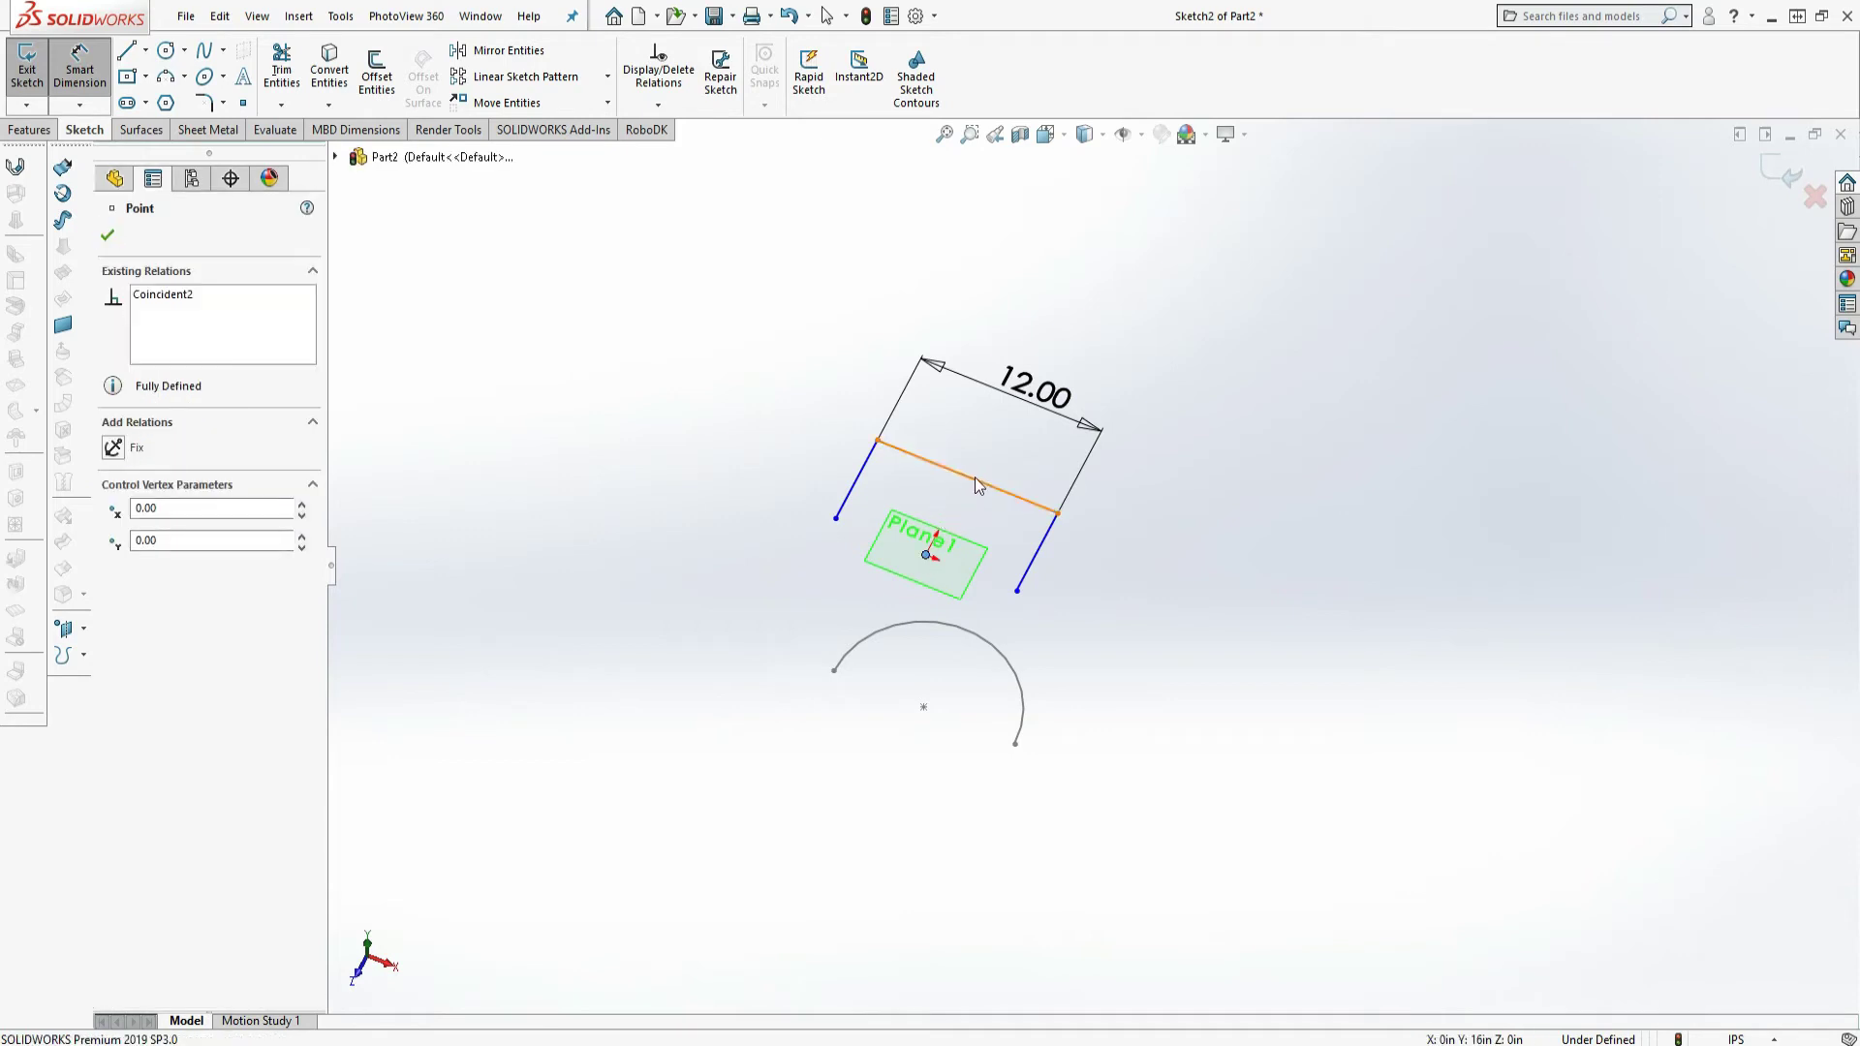
{"action": "left_click", "coordinate": [971, 483]}
{"action": "left_click", "coordinate": [1112, 599]}
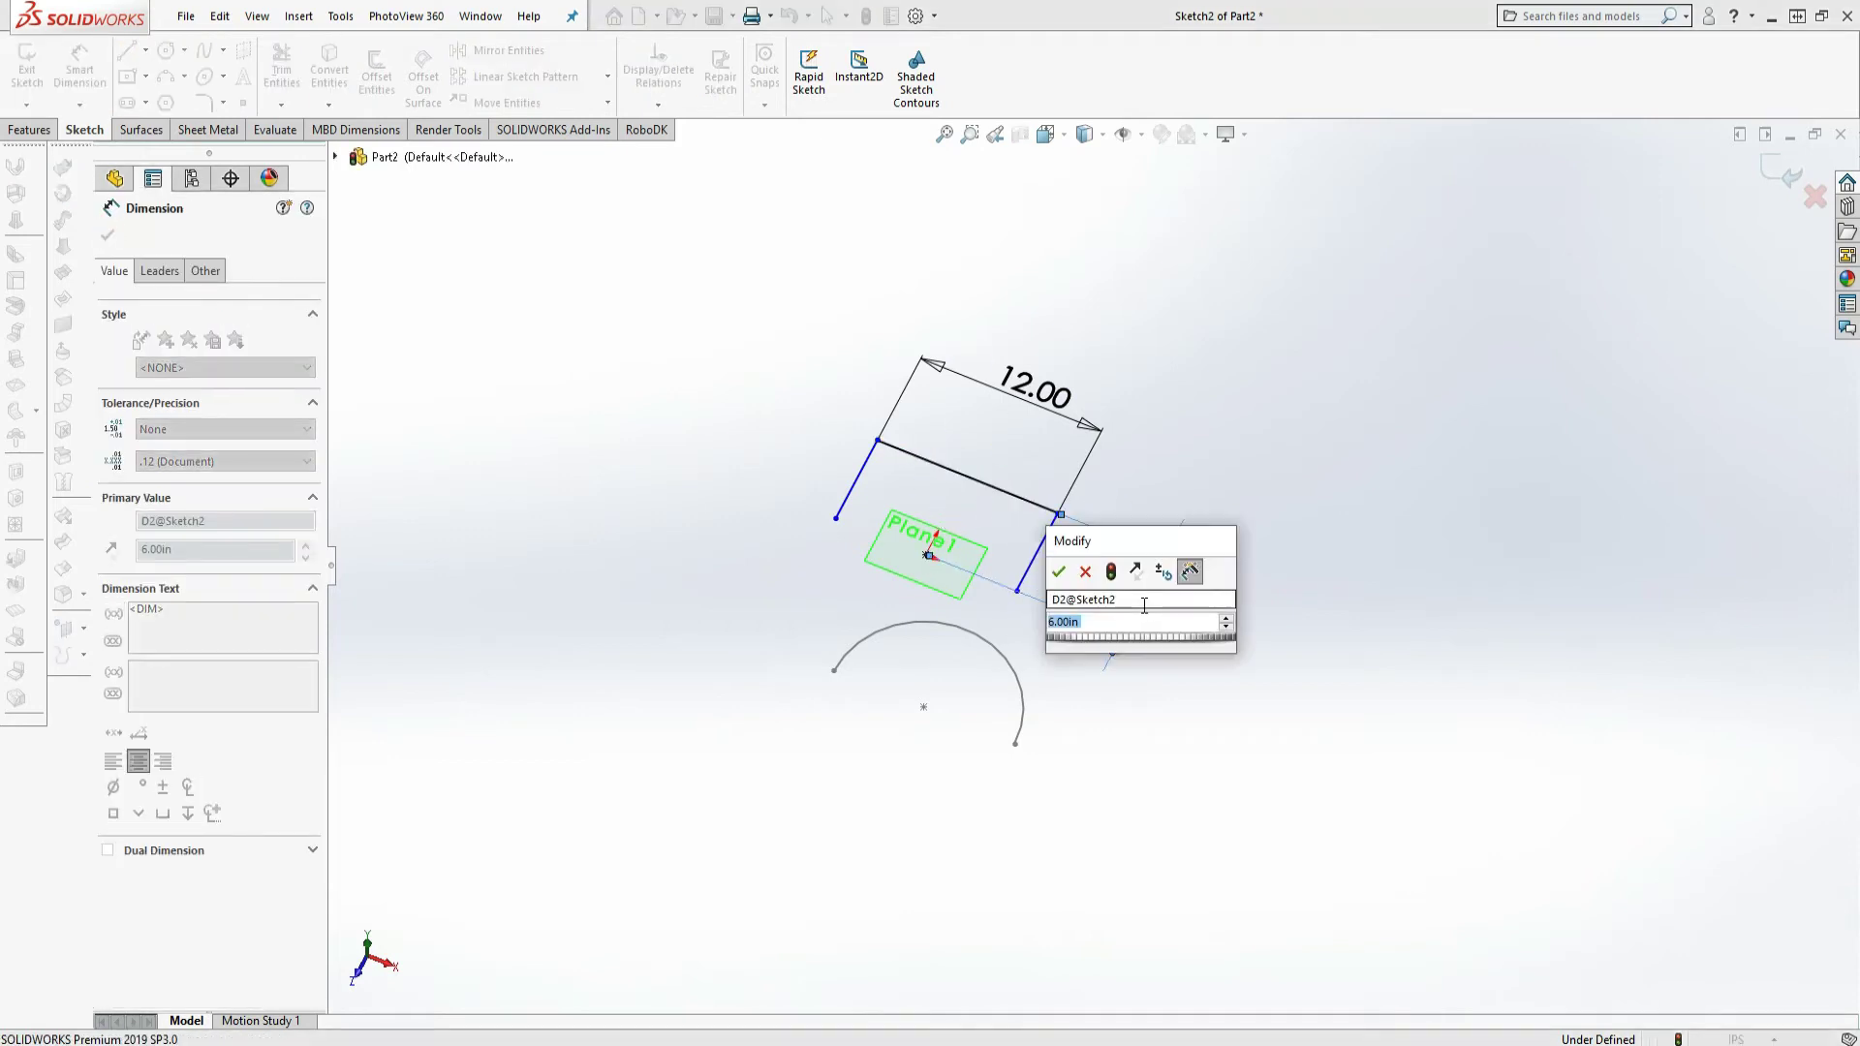
{"action": "left_click", "coordinate": [1058, 571]}
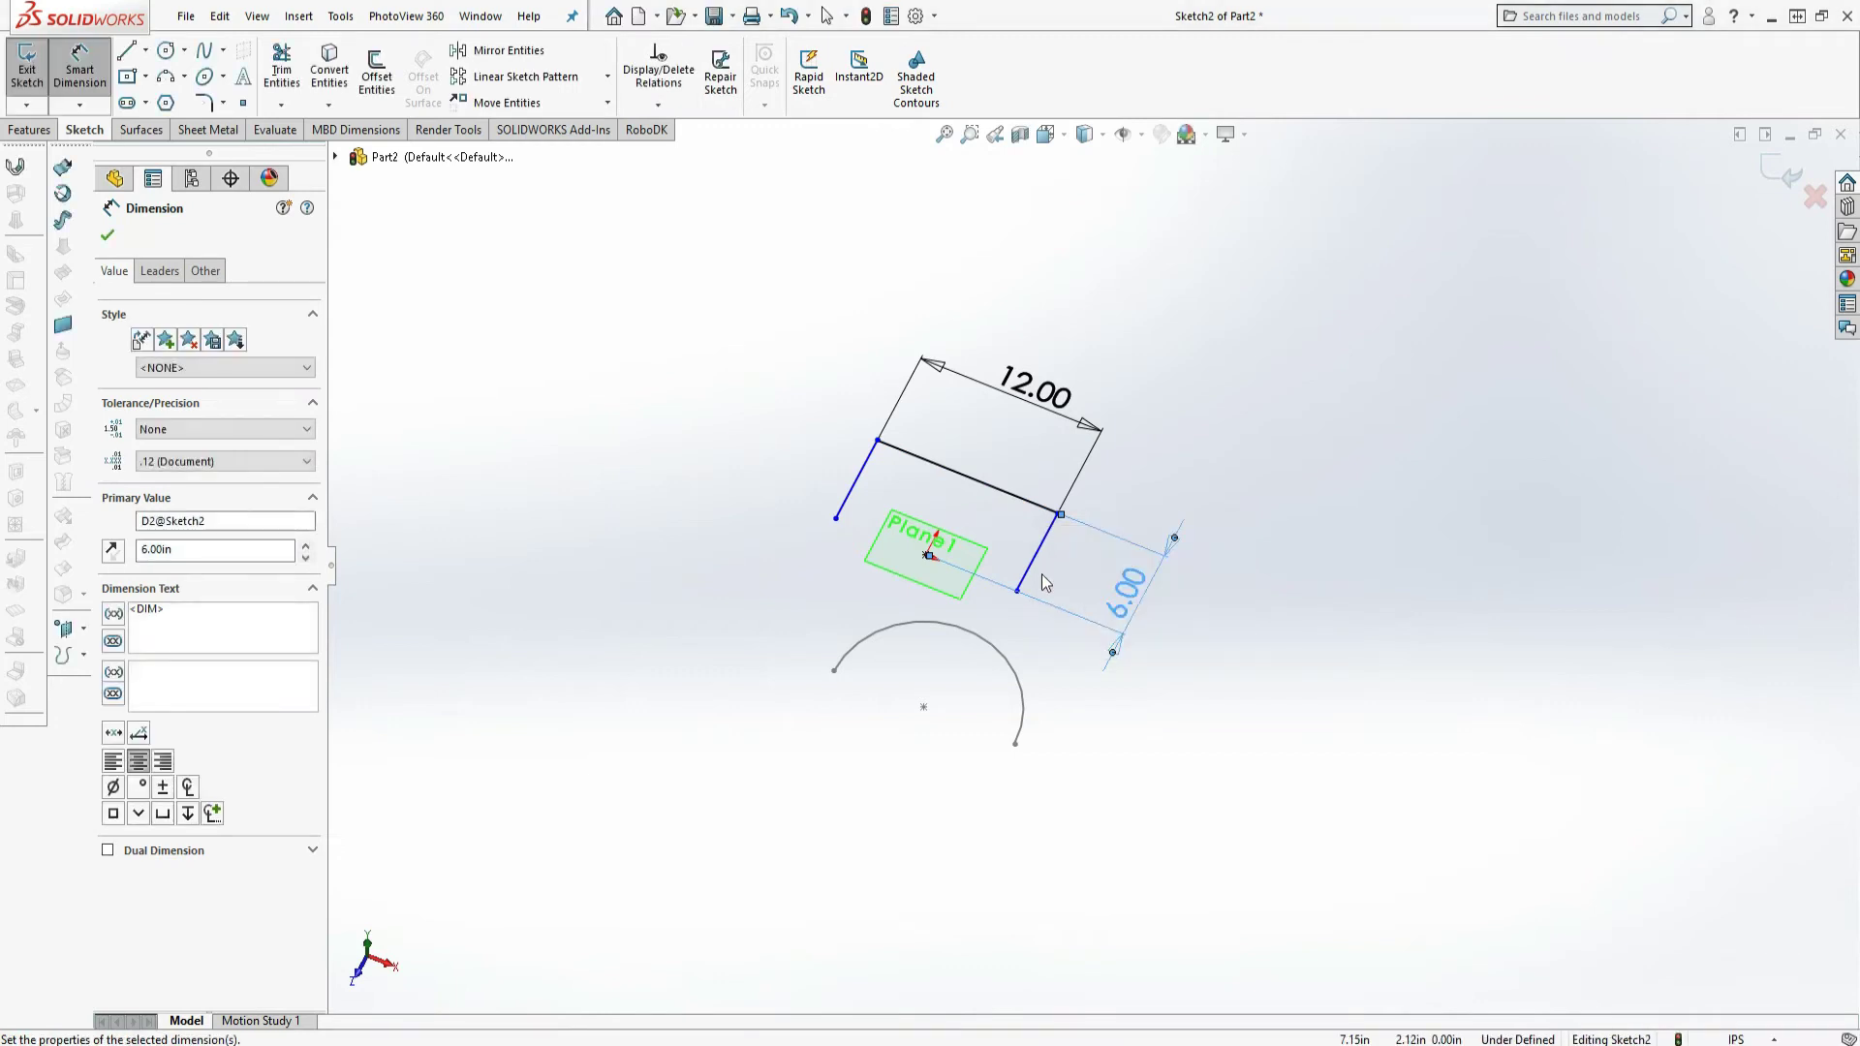
Dimension the profile's right side line at 6 in from the origin and leave the dimension tool.
{"action": "left_click", "coordinate": [1029, 574]}
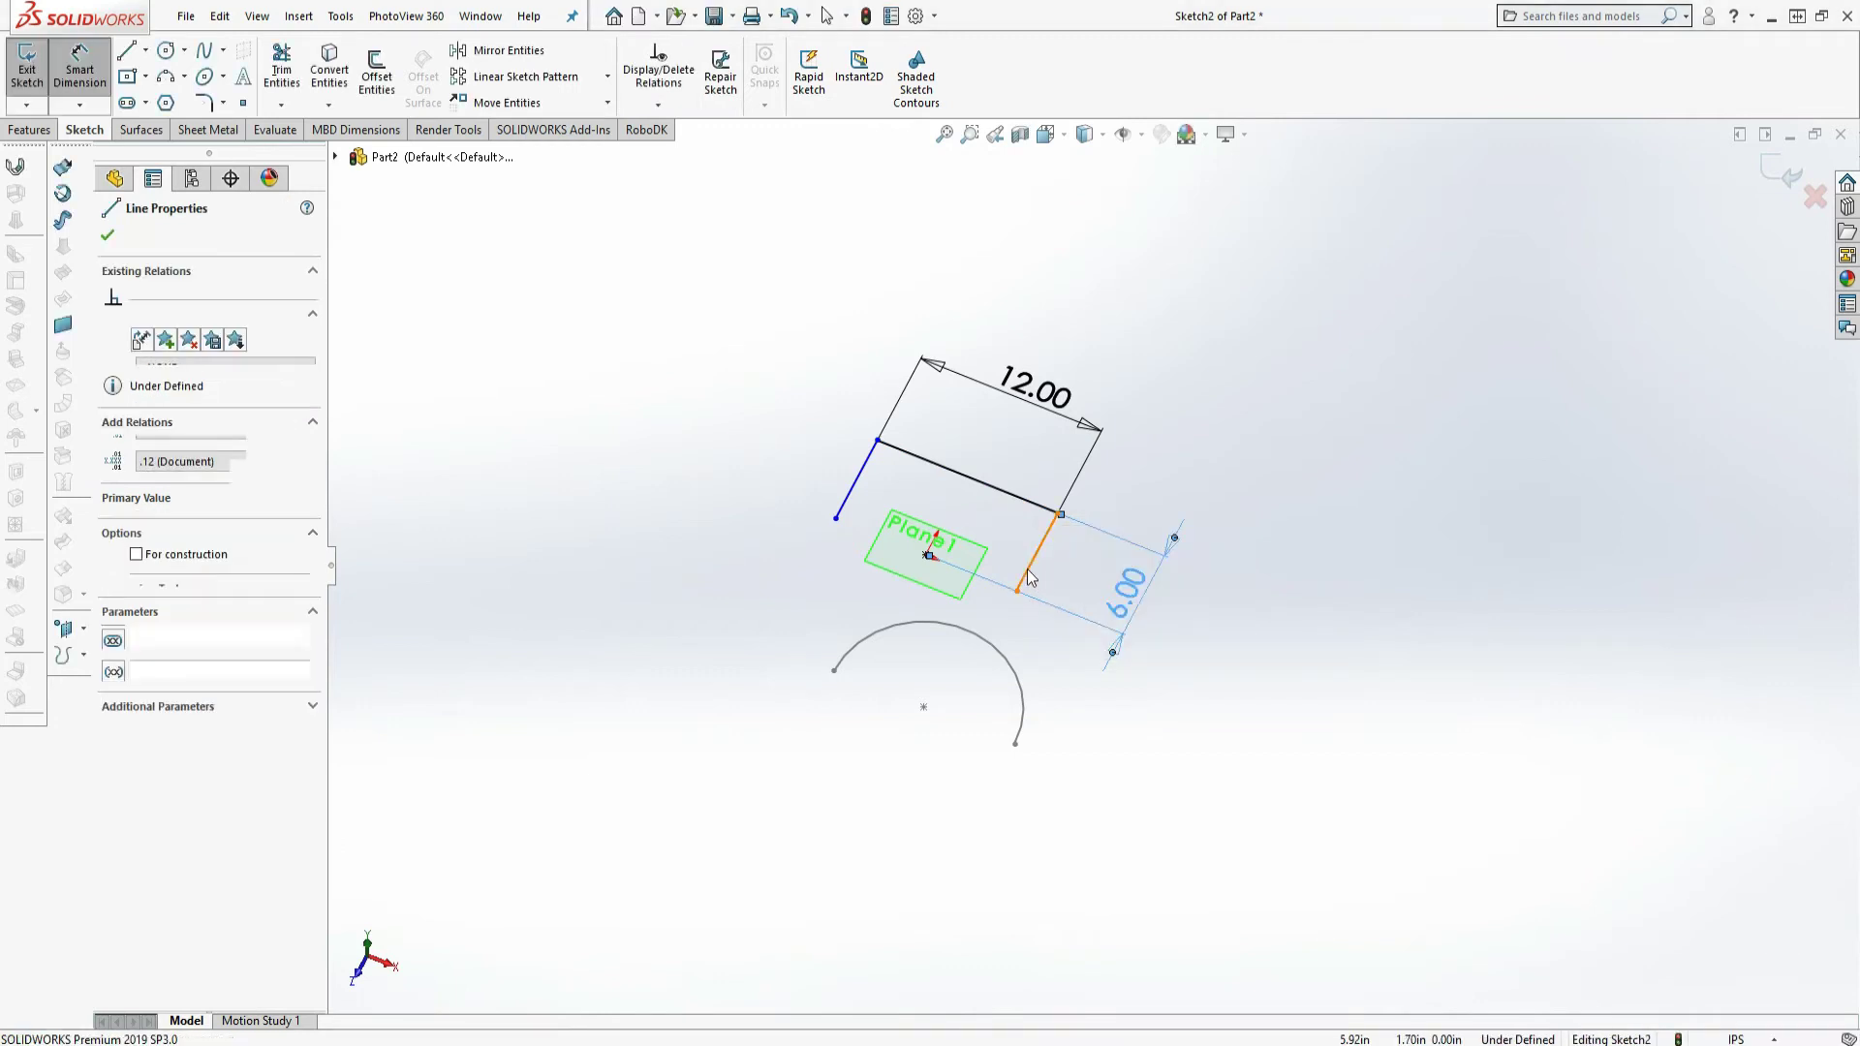
{"action": "left_click", "coordinate": [926, 556]}
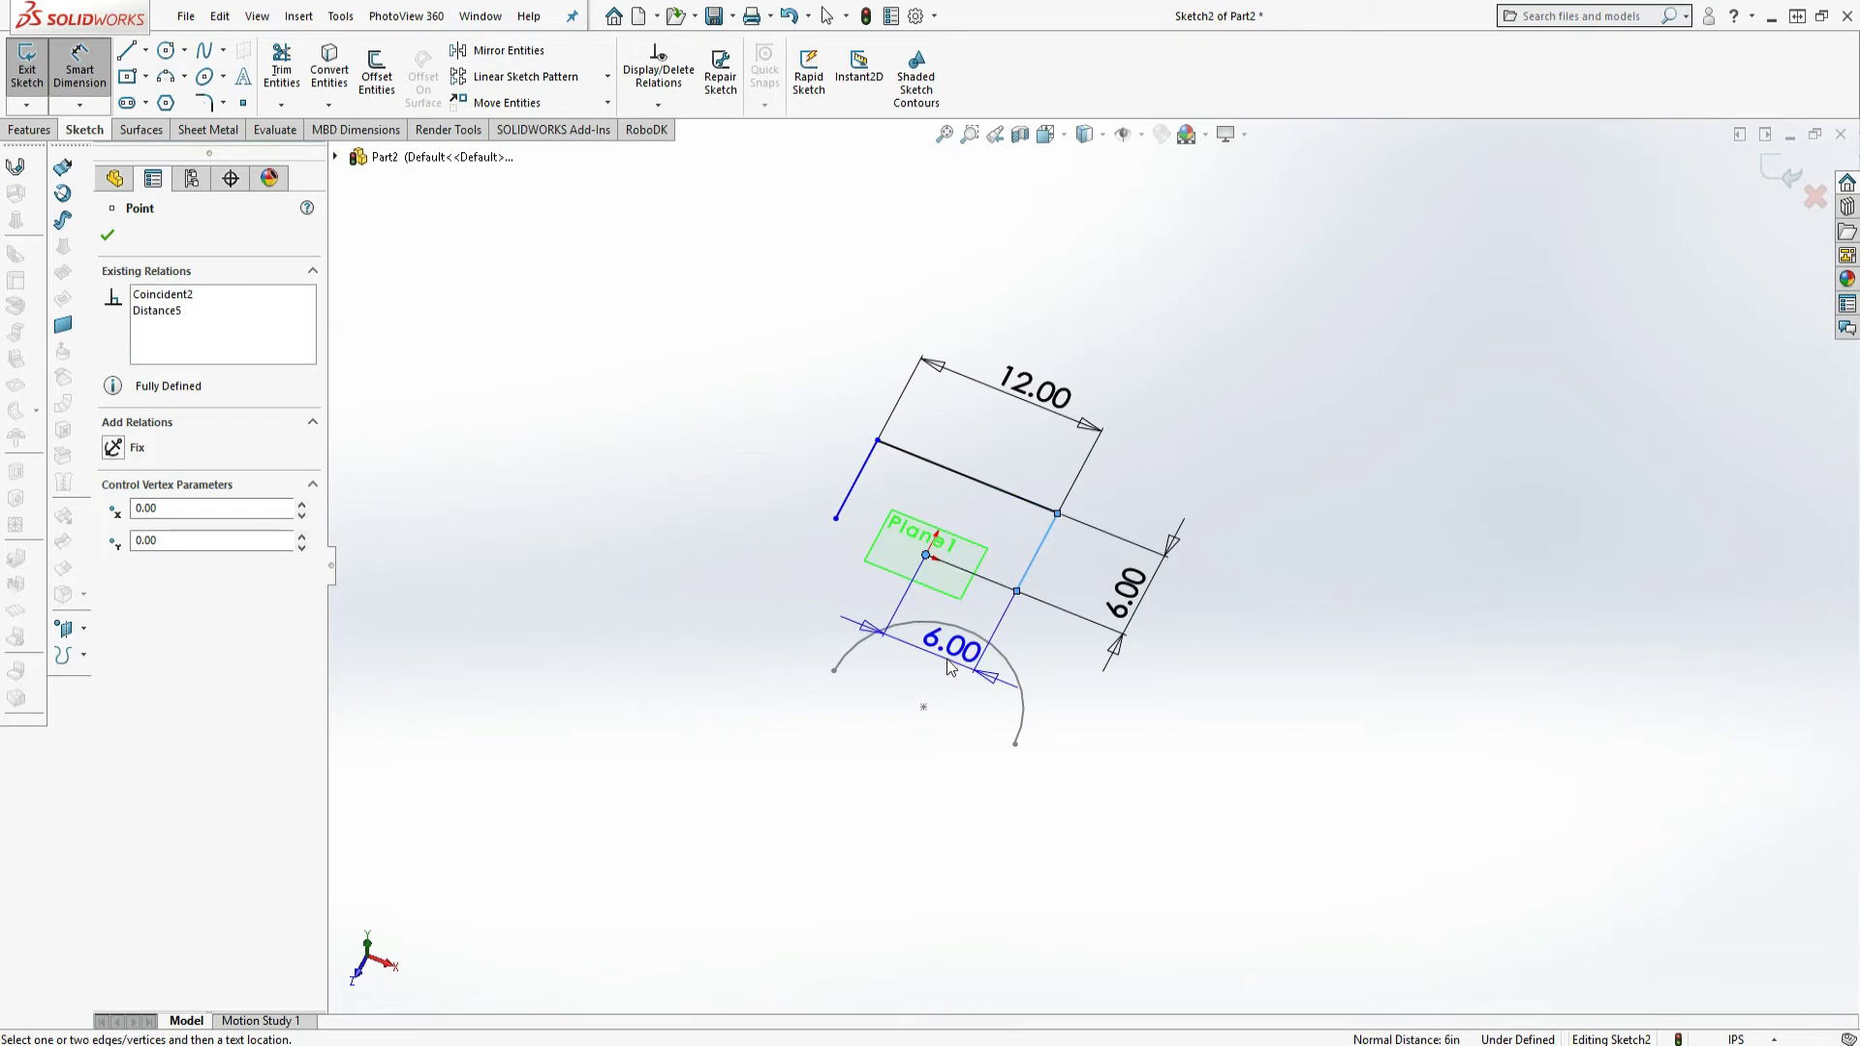
{"action": "left_click", "coordinate": [1102, 743]}
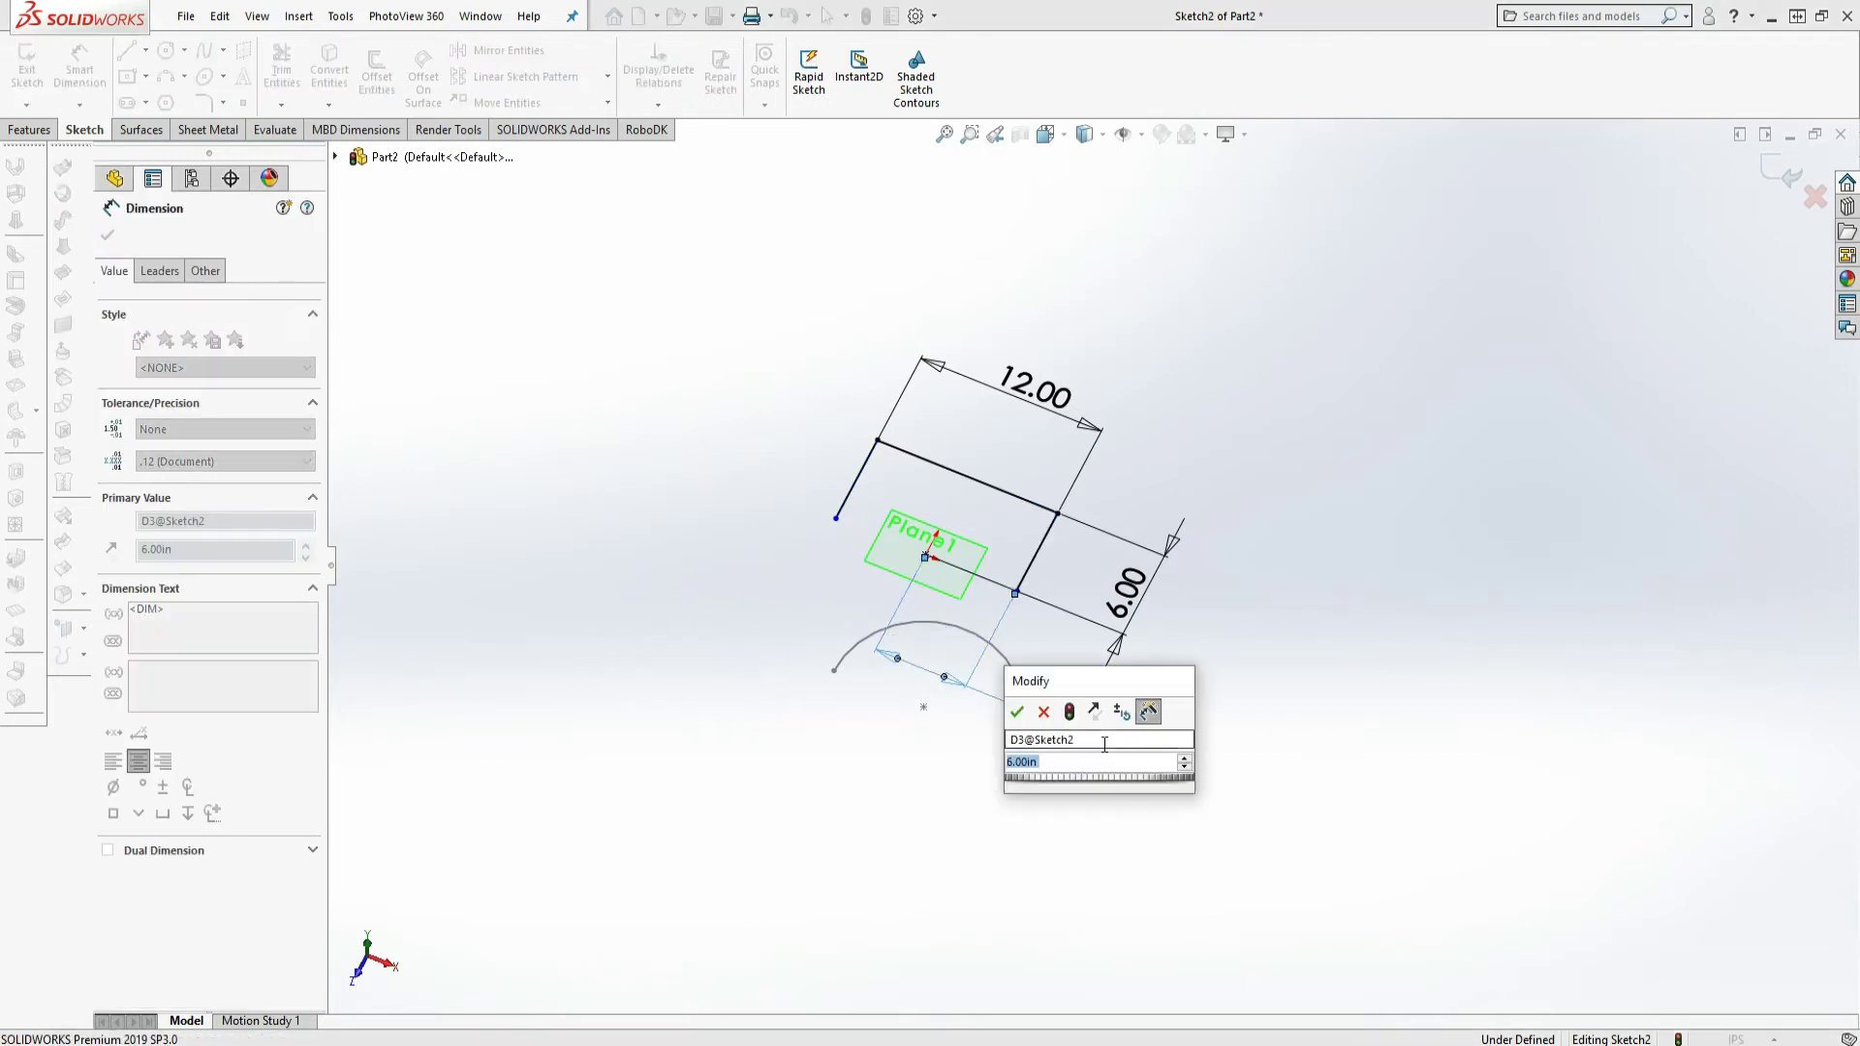
{"action": "left_click", "coordinate": [1016, 712]}
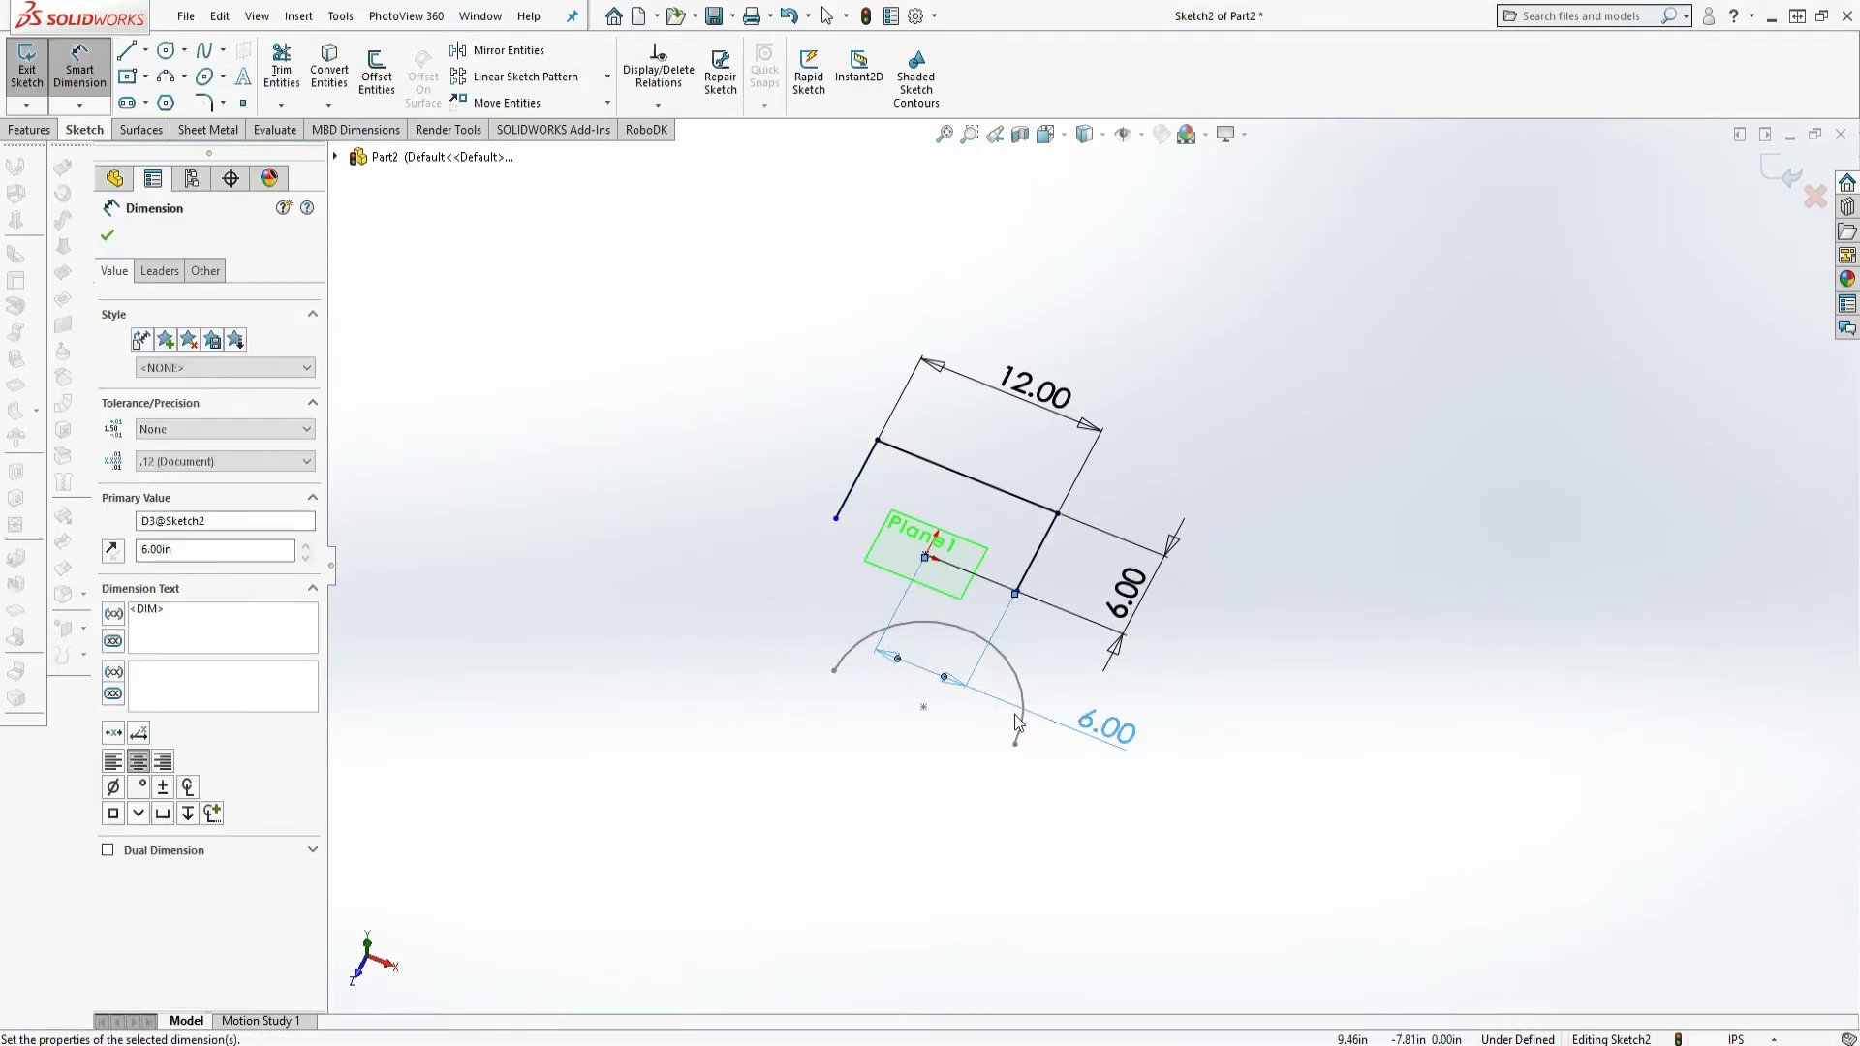
{"action": "right_click", "coordinate": [1178, 416]}
{"action": "left_click", "coordinate": [1228, 479]}
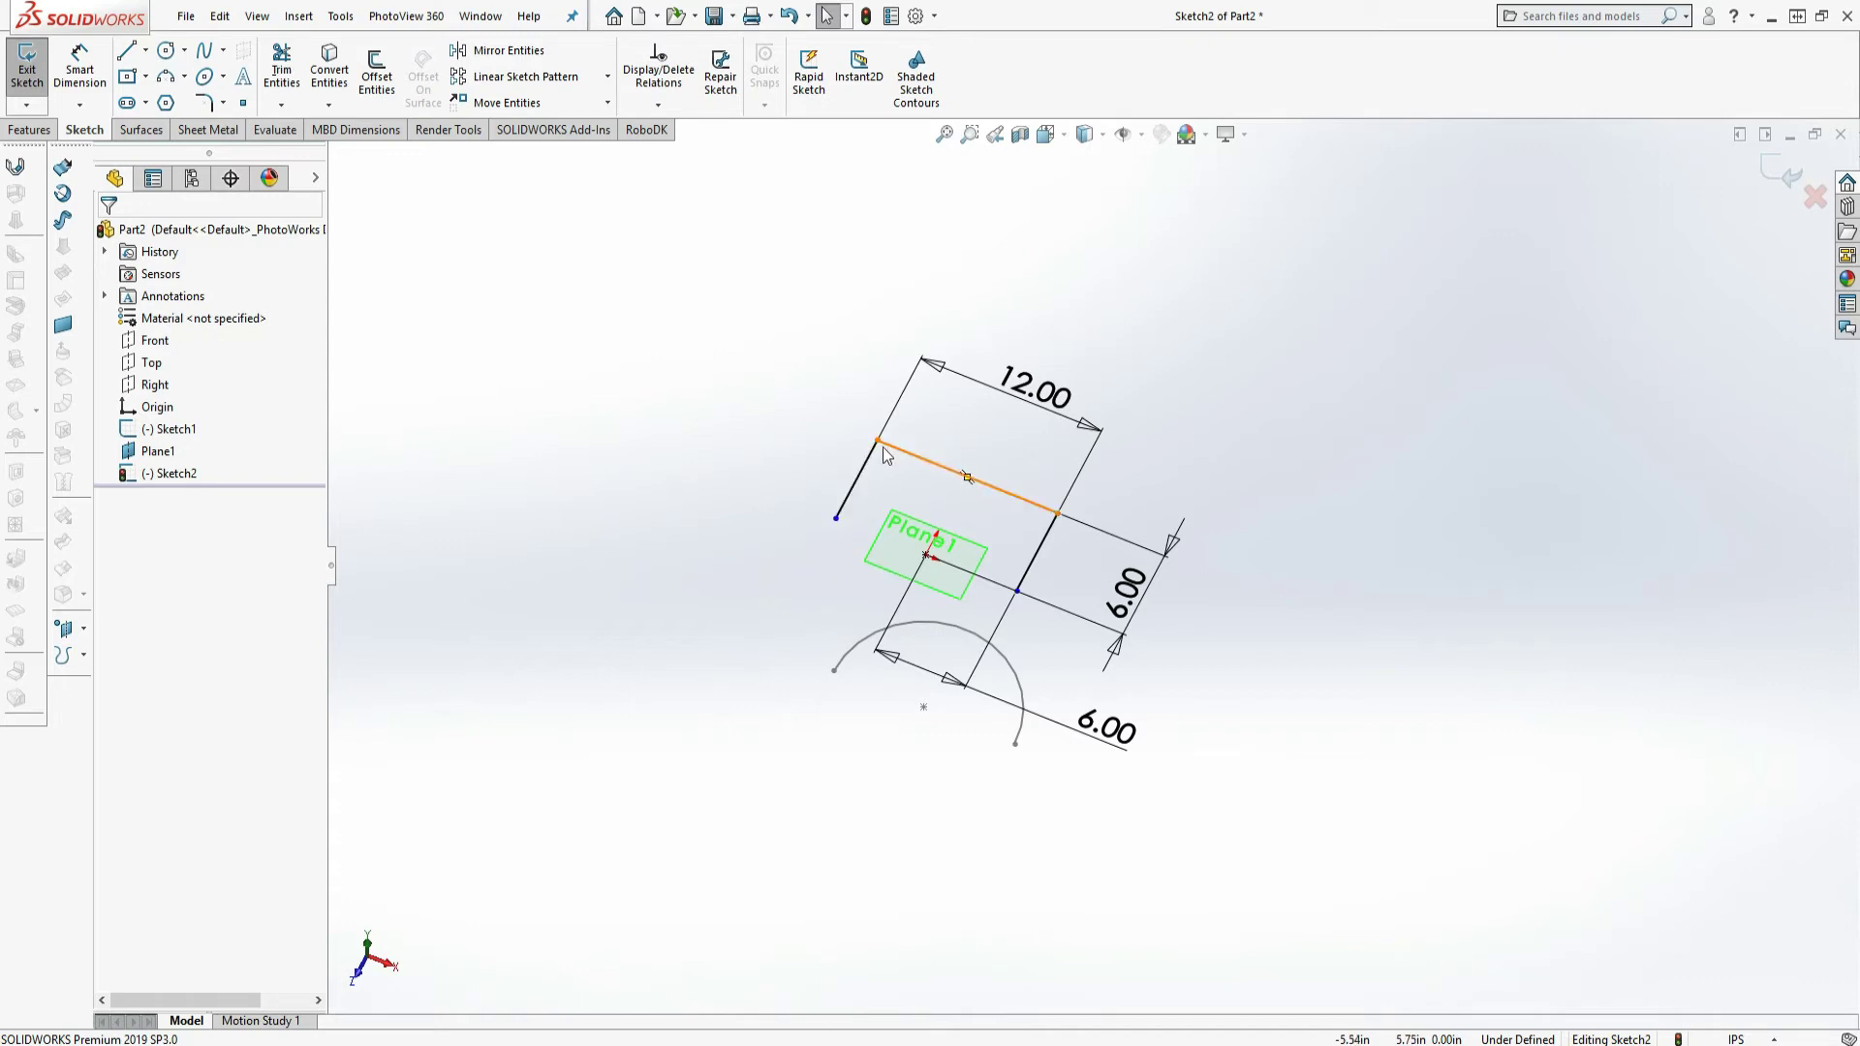
Fillet both upper corners of the three-sided profile with a 0.50 in radius and close the sketch.
{"action": "left_click", "coordinate": [212, 107]}
{"action": "type", "text": ".50in"}
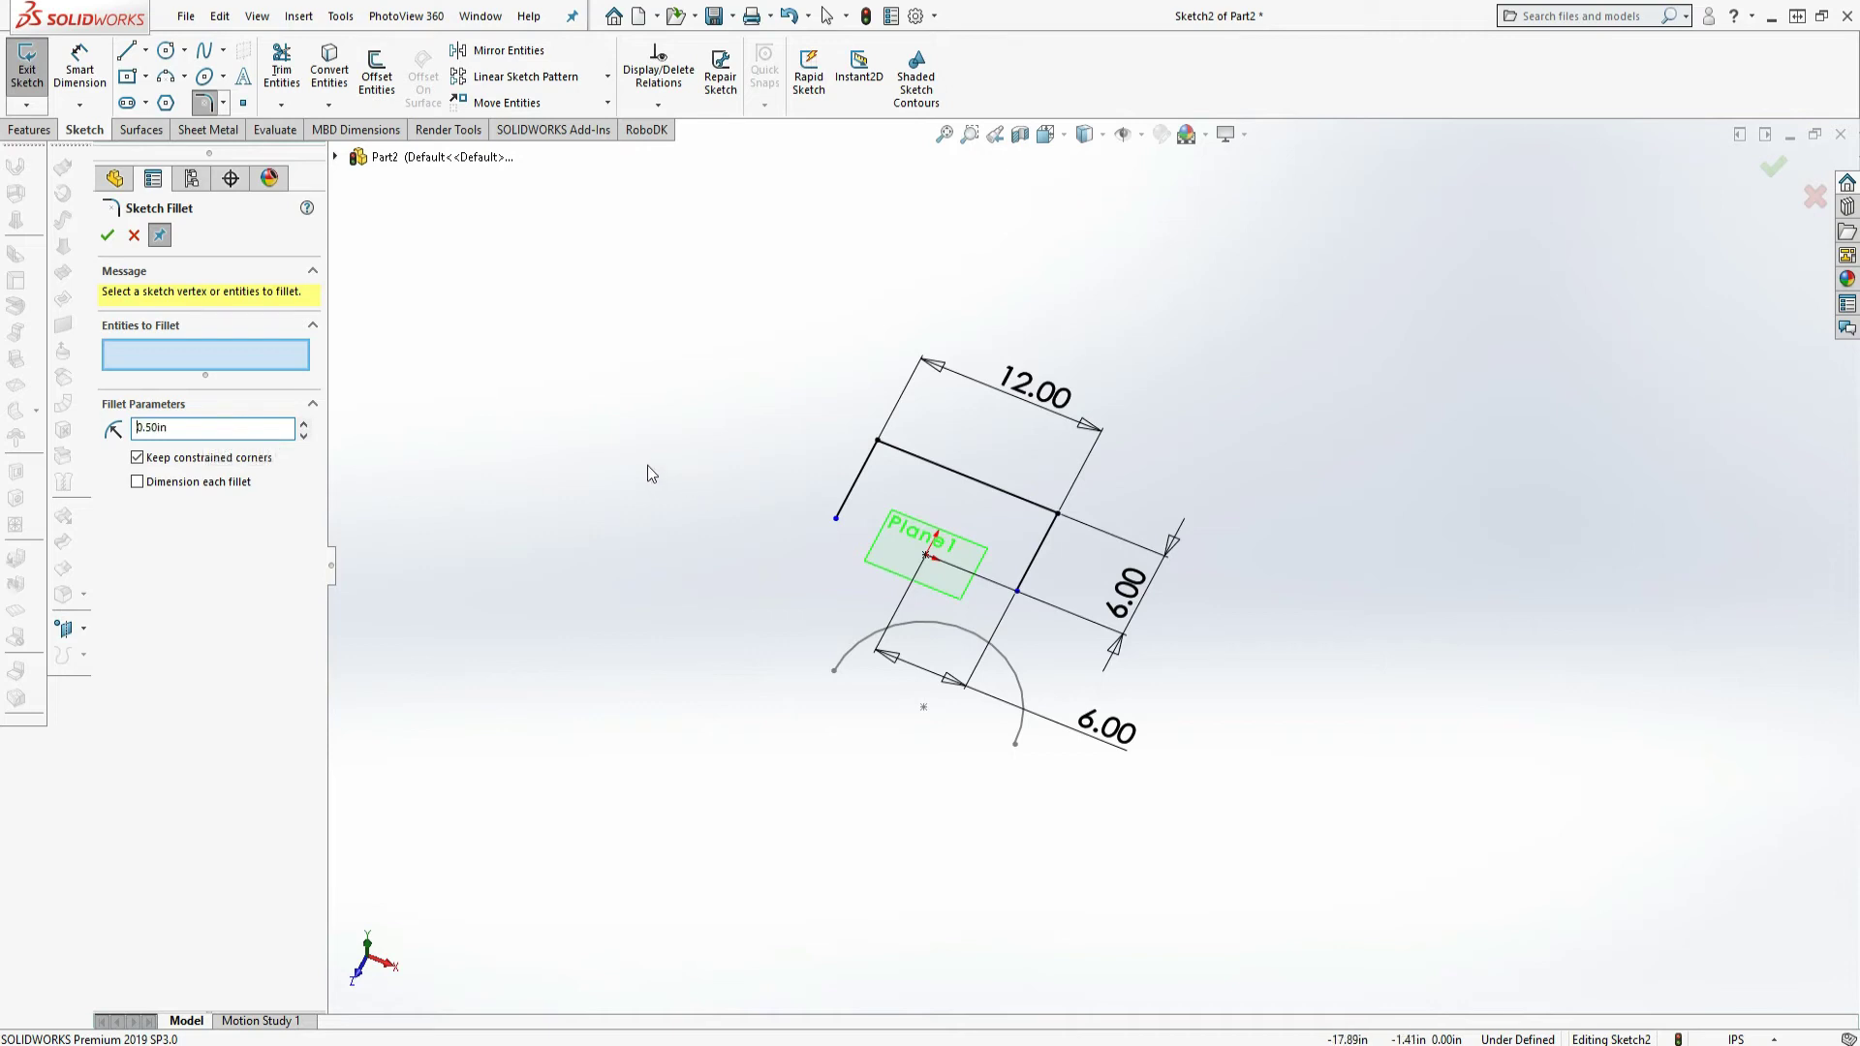
{"action": "left_click", "coordinate": [876, 443]}
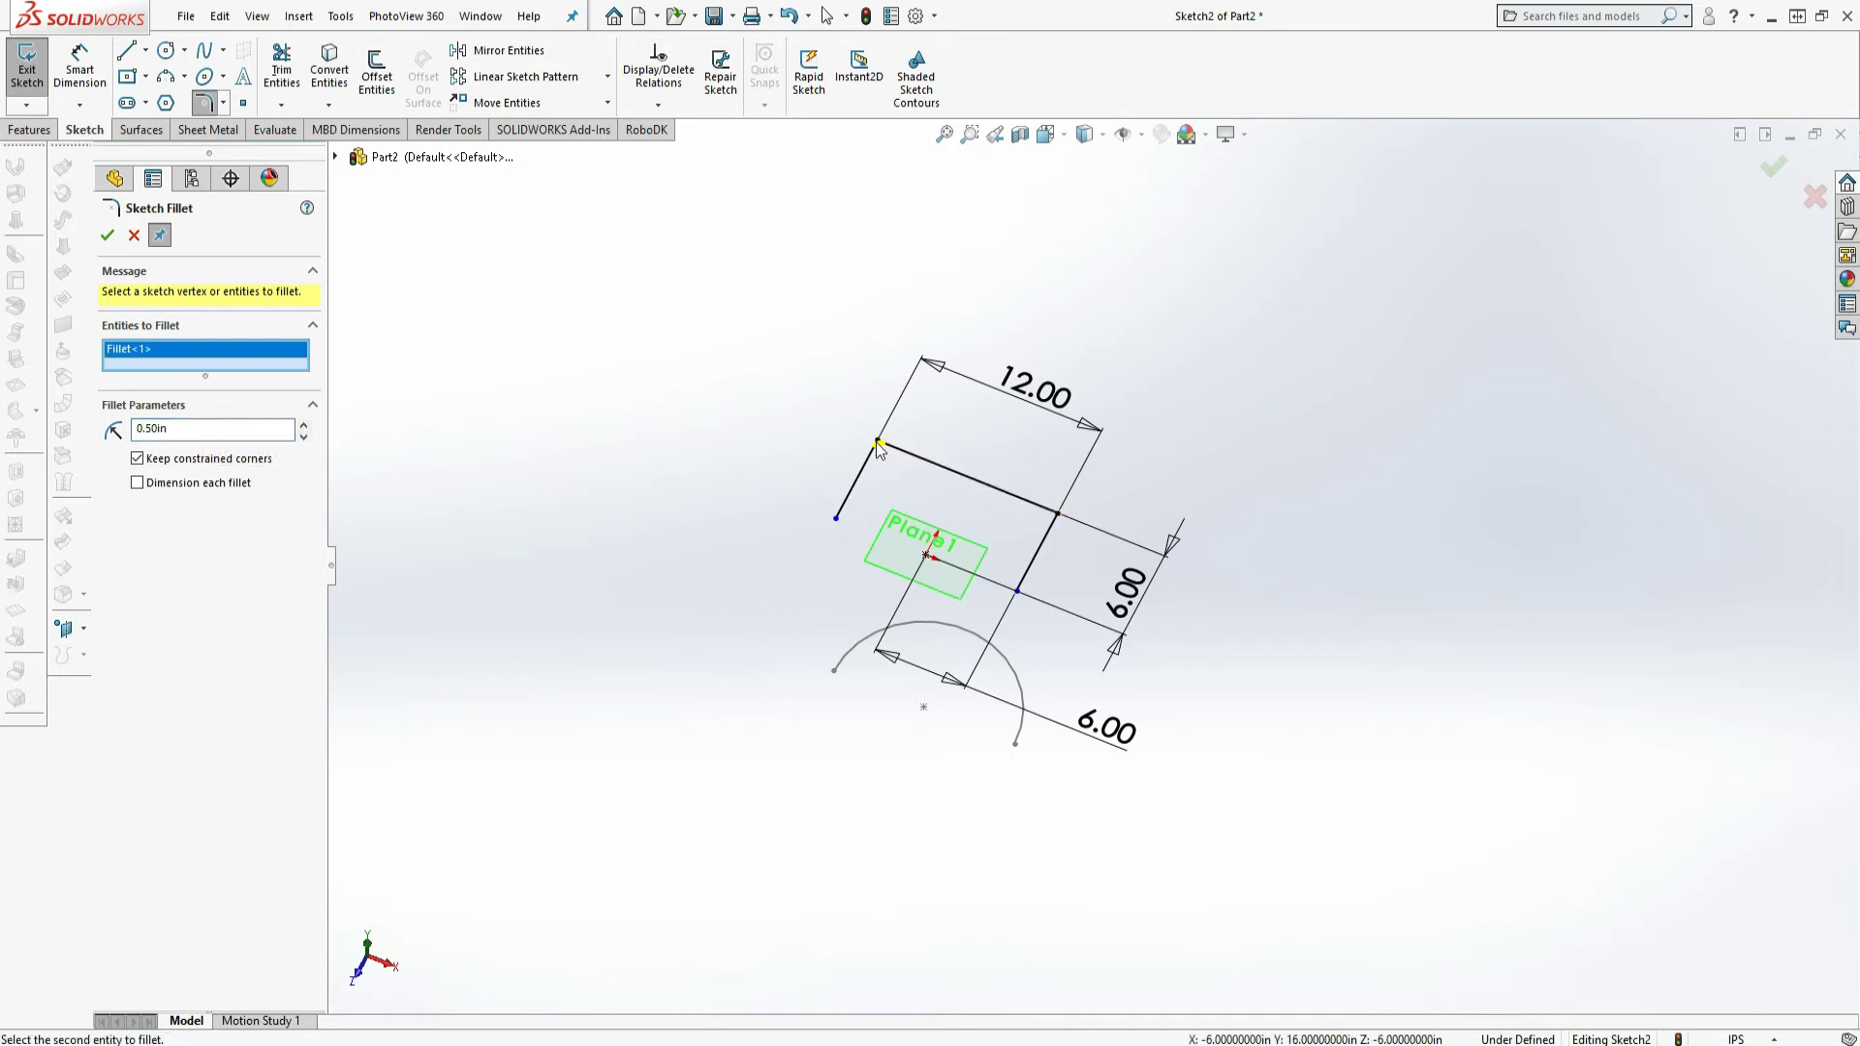
{"action": "left_click", "coordinate": [1056, 514]}
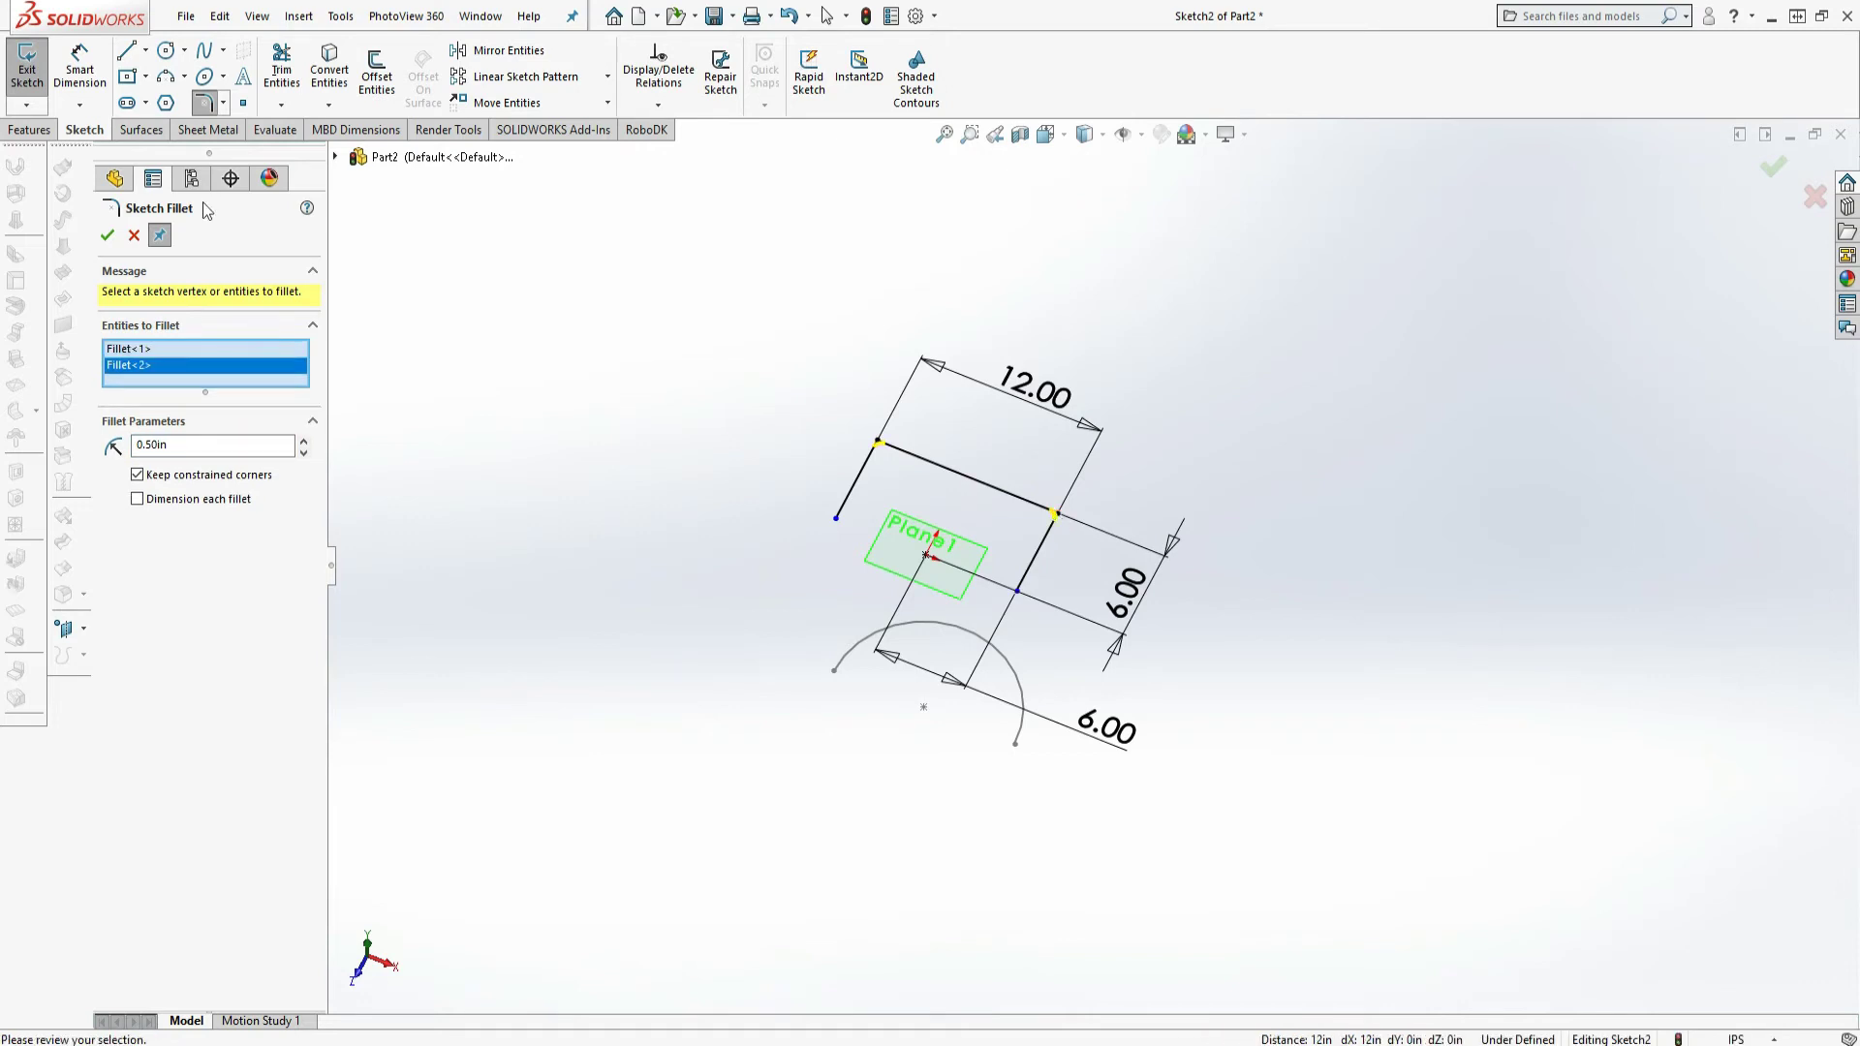
{"action": "left_click", "coordinate": [106, 235]}
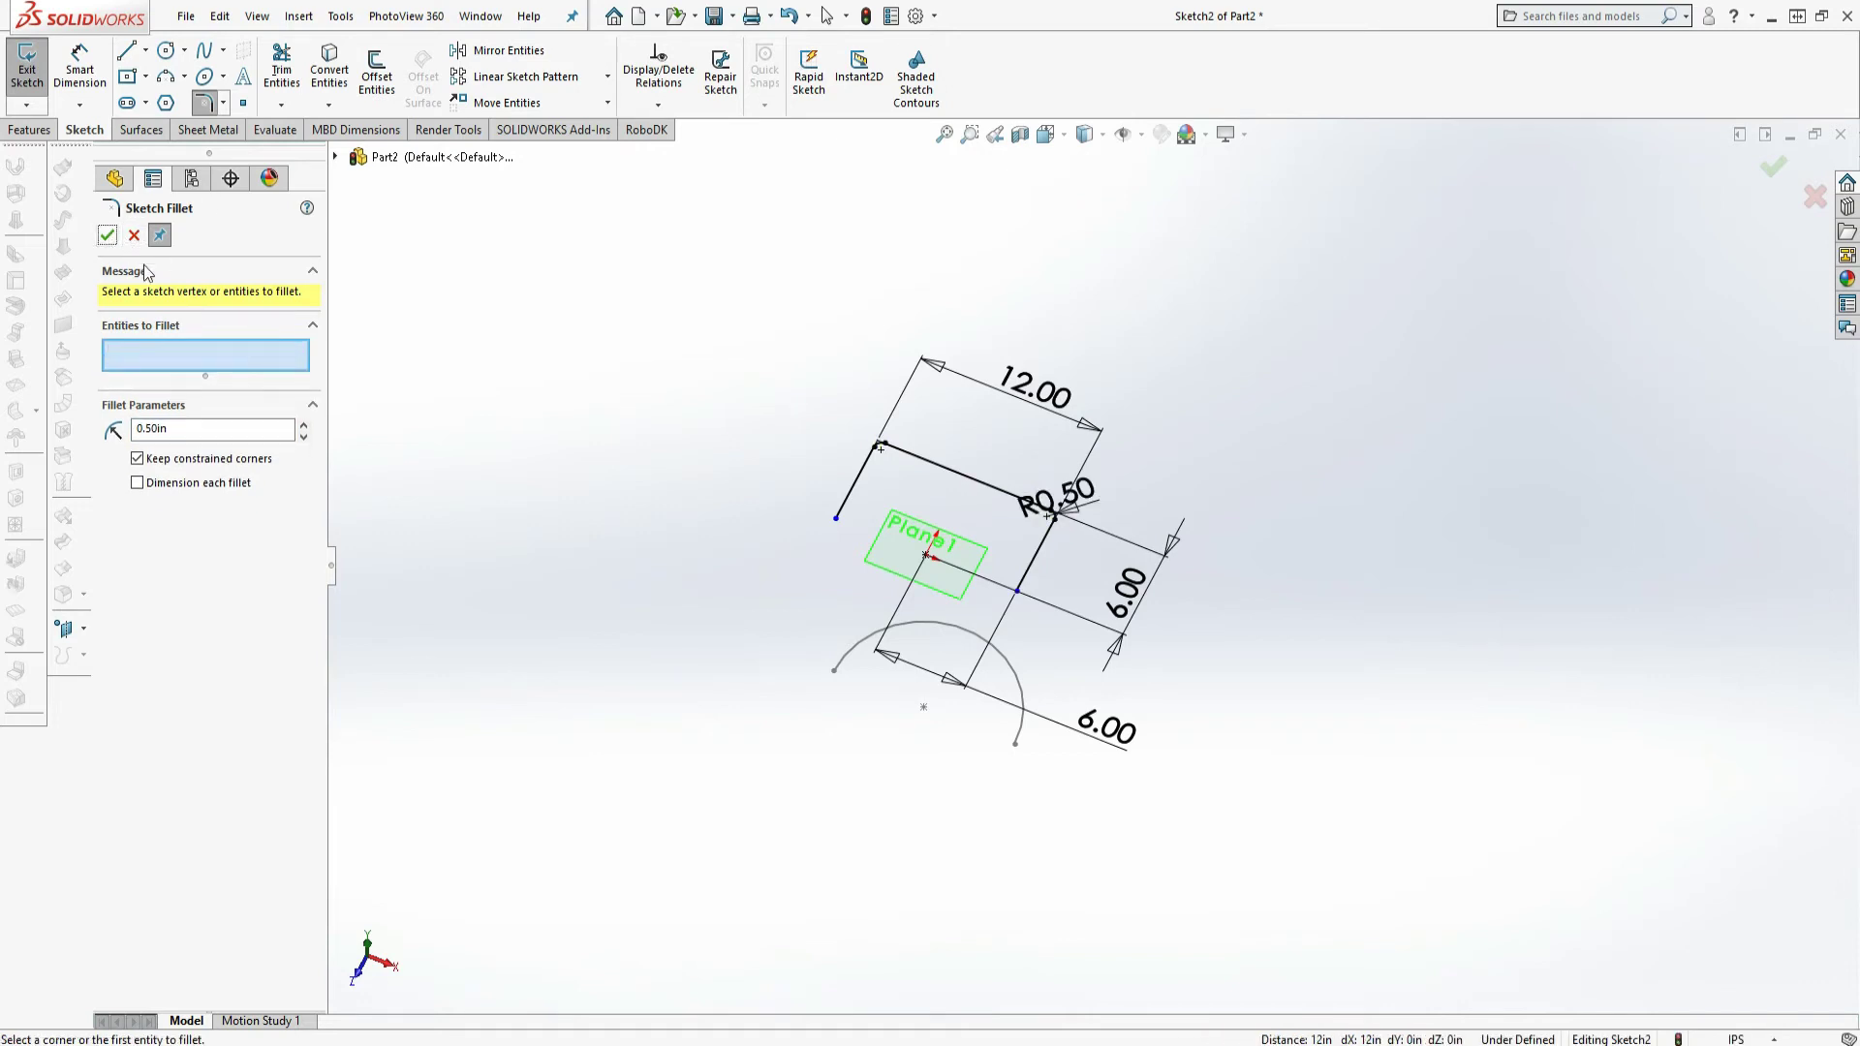
{"action": "left_click", "coordinate": [106, 235]}
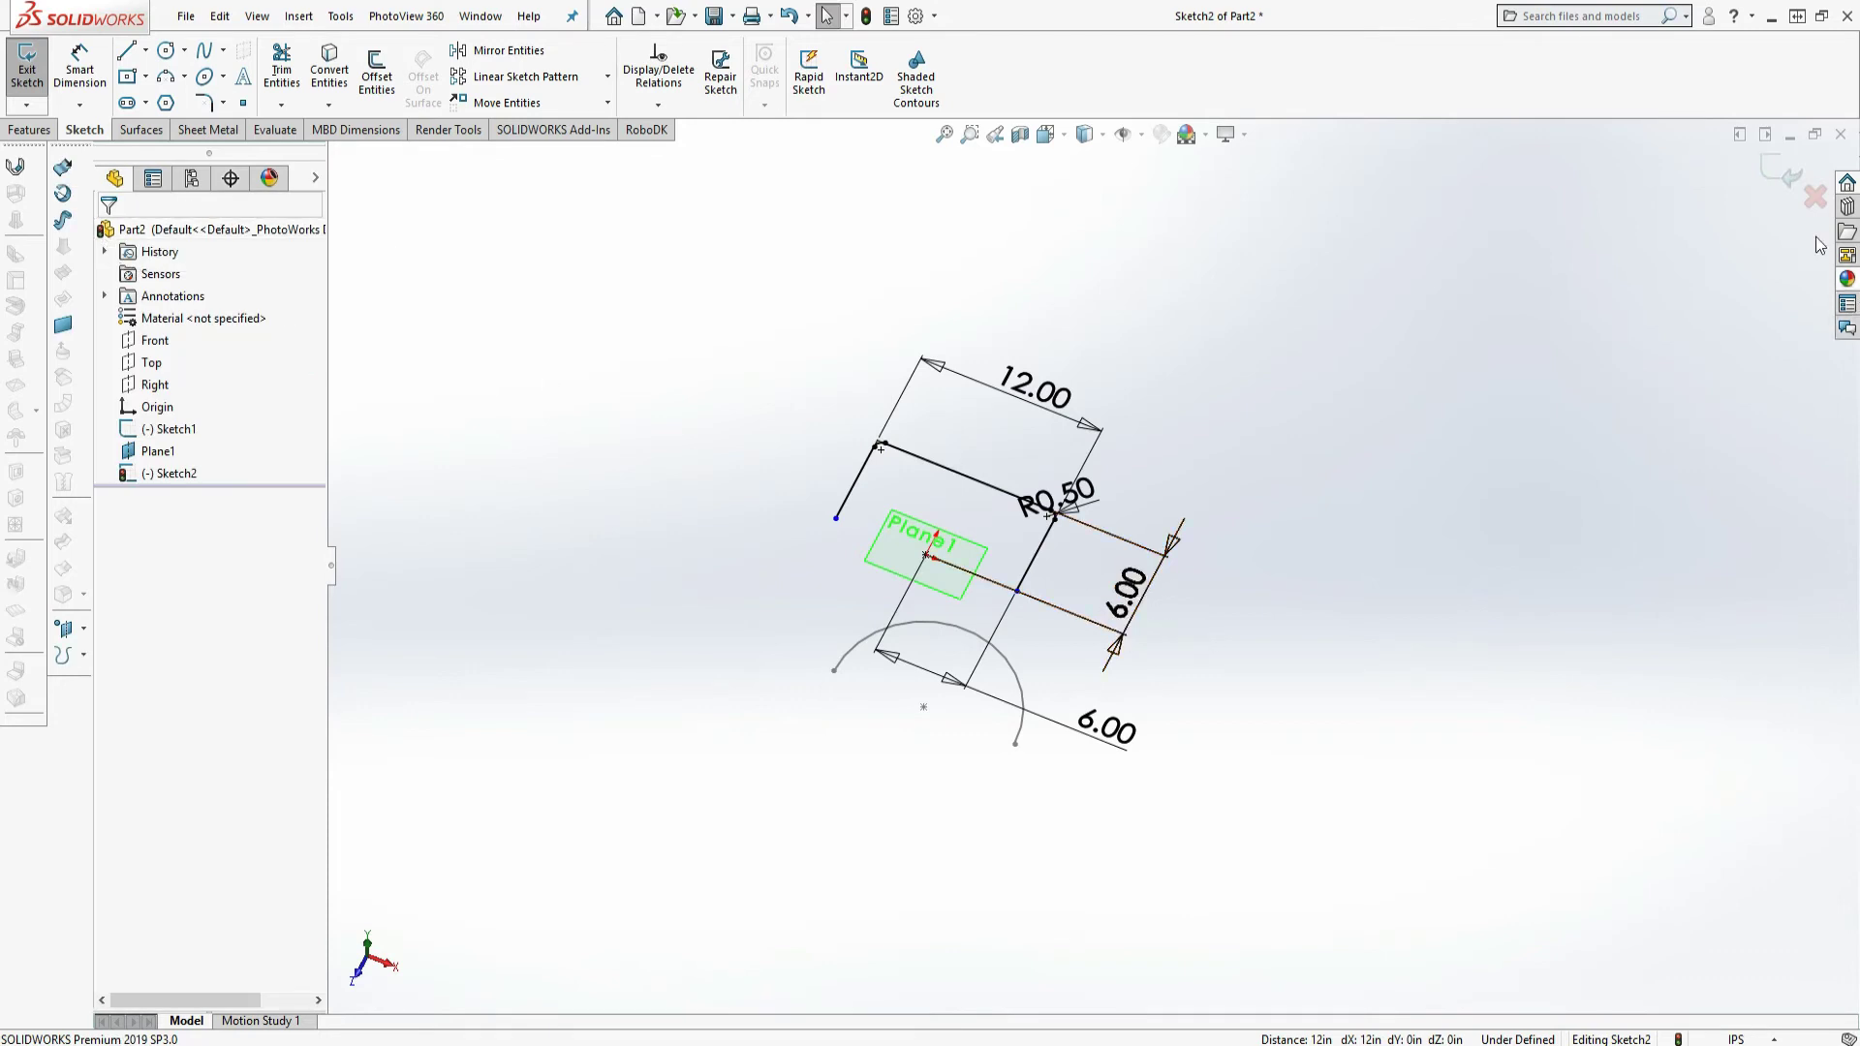
{"action": "left_click", "coordinate": [1778, 178]}
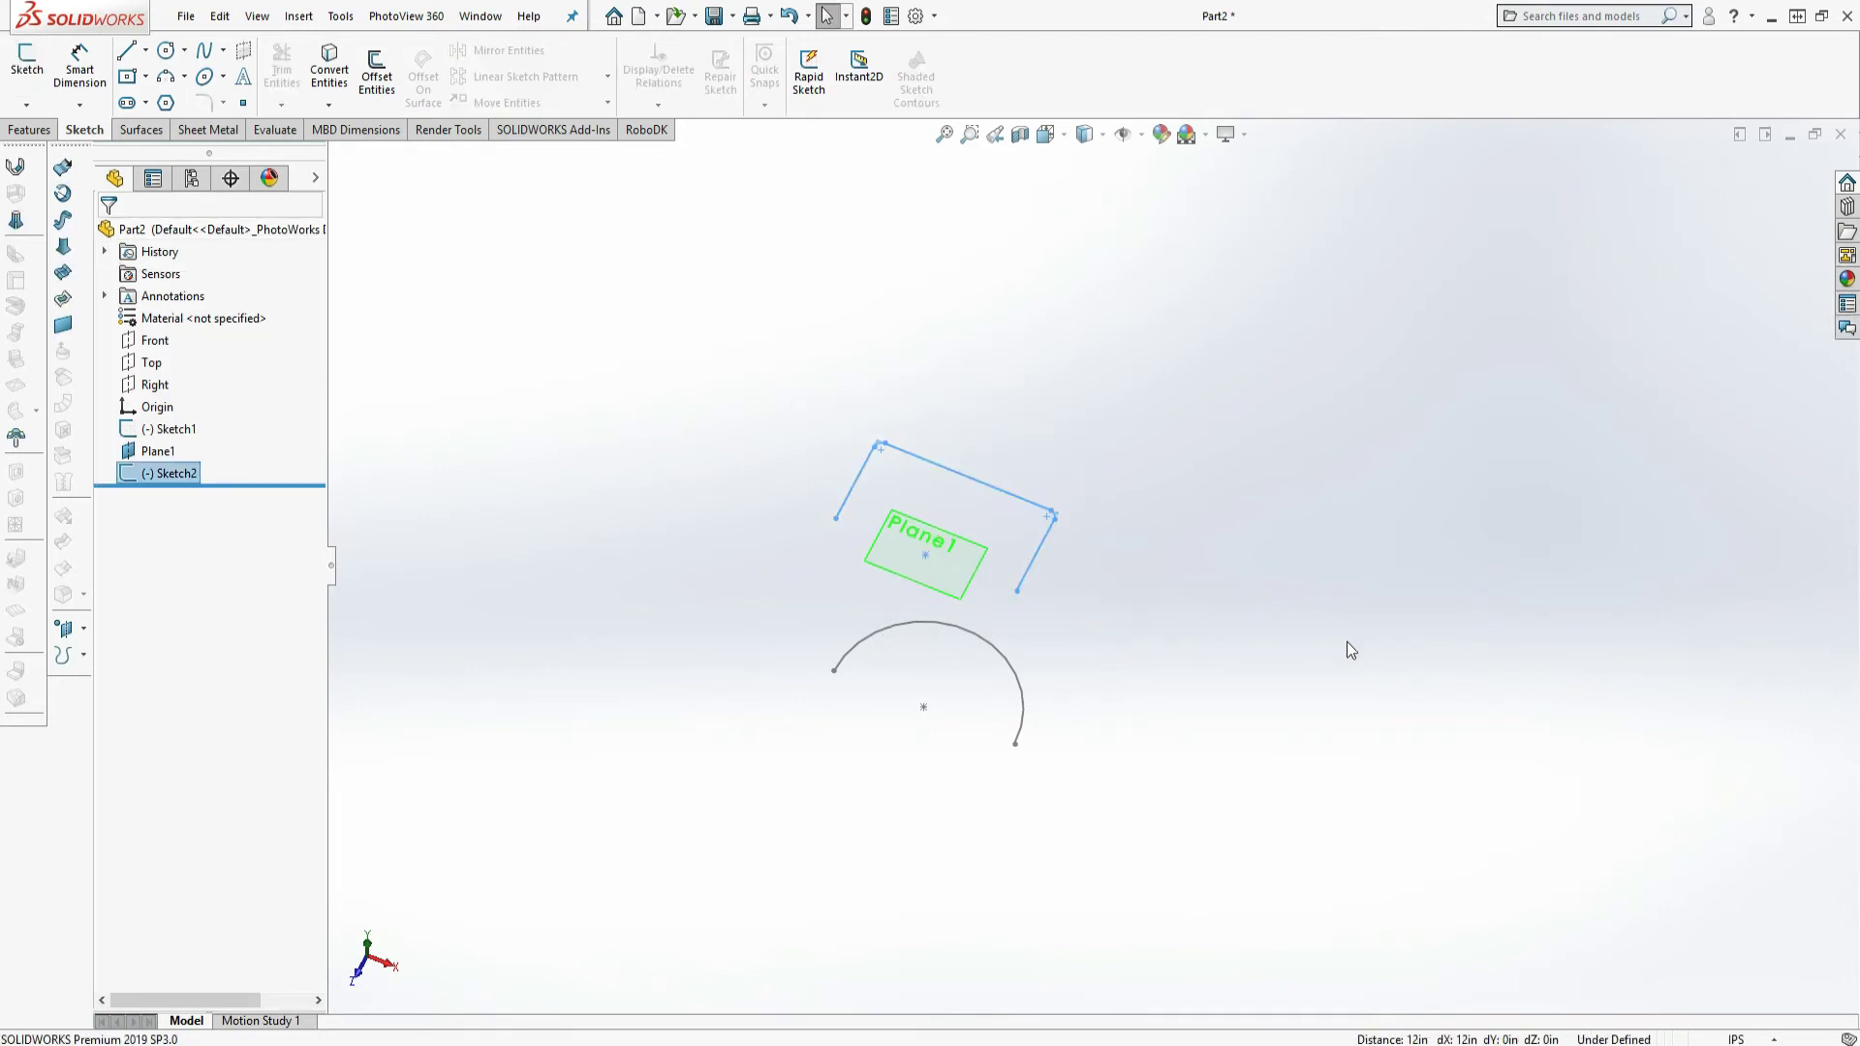
Start a Lofted Bends feature using the half-circle sketch and the filleted half-square sketch as profiles.
{"action": "mouse_move", "coordinate": [1183, 675]}
{"action": "middle_mouse_down"}
{"action": "mouse_move", "coordinate": [1179, 435]}
{"action": "mouse_move", "coordinate": [1216, 506]}
{"action": "mouse_move", "coordinate": [1163, 541]}
{"action": "middle_mouse_up"}
{"action": "left_click", "coordinate": [1152, 587]}
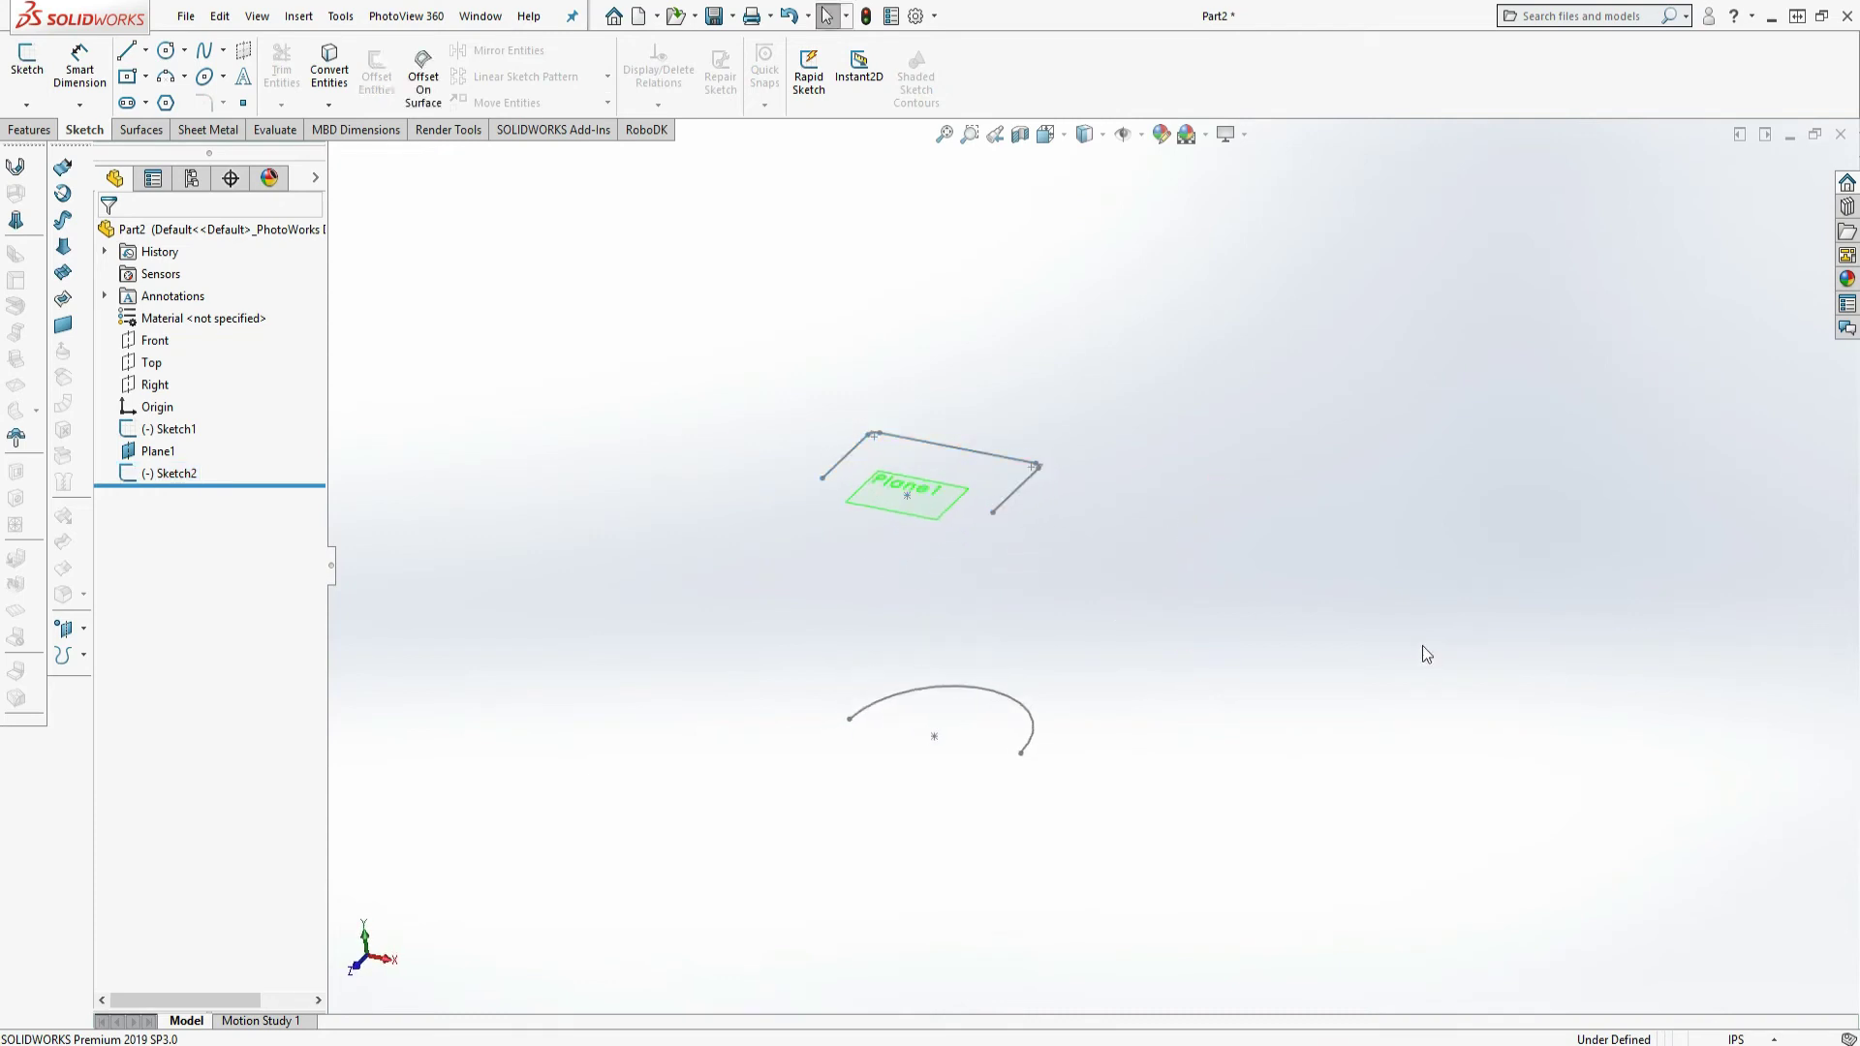
{"action": "left_click", "coordinate": [17, 221]}
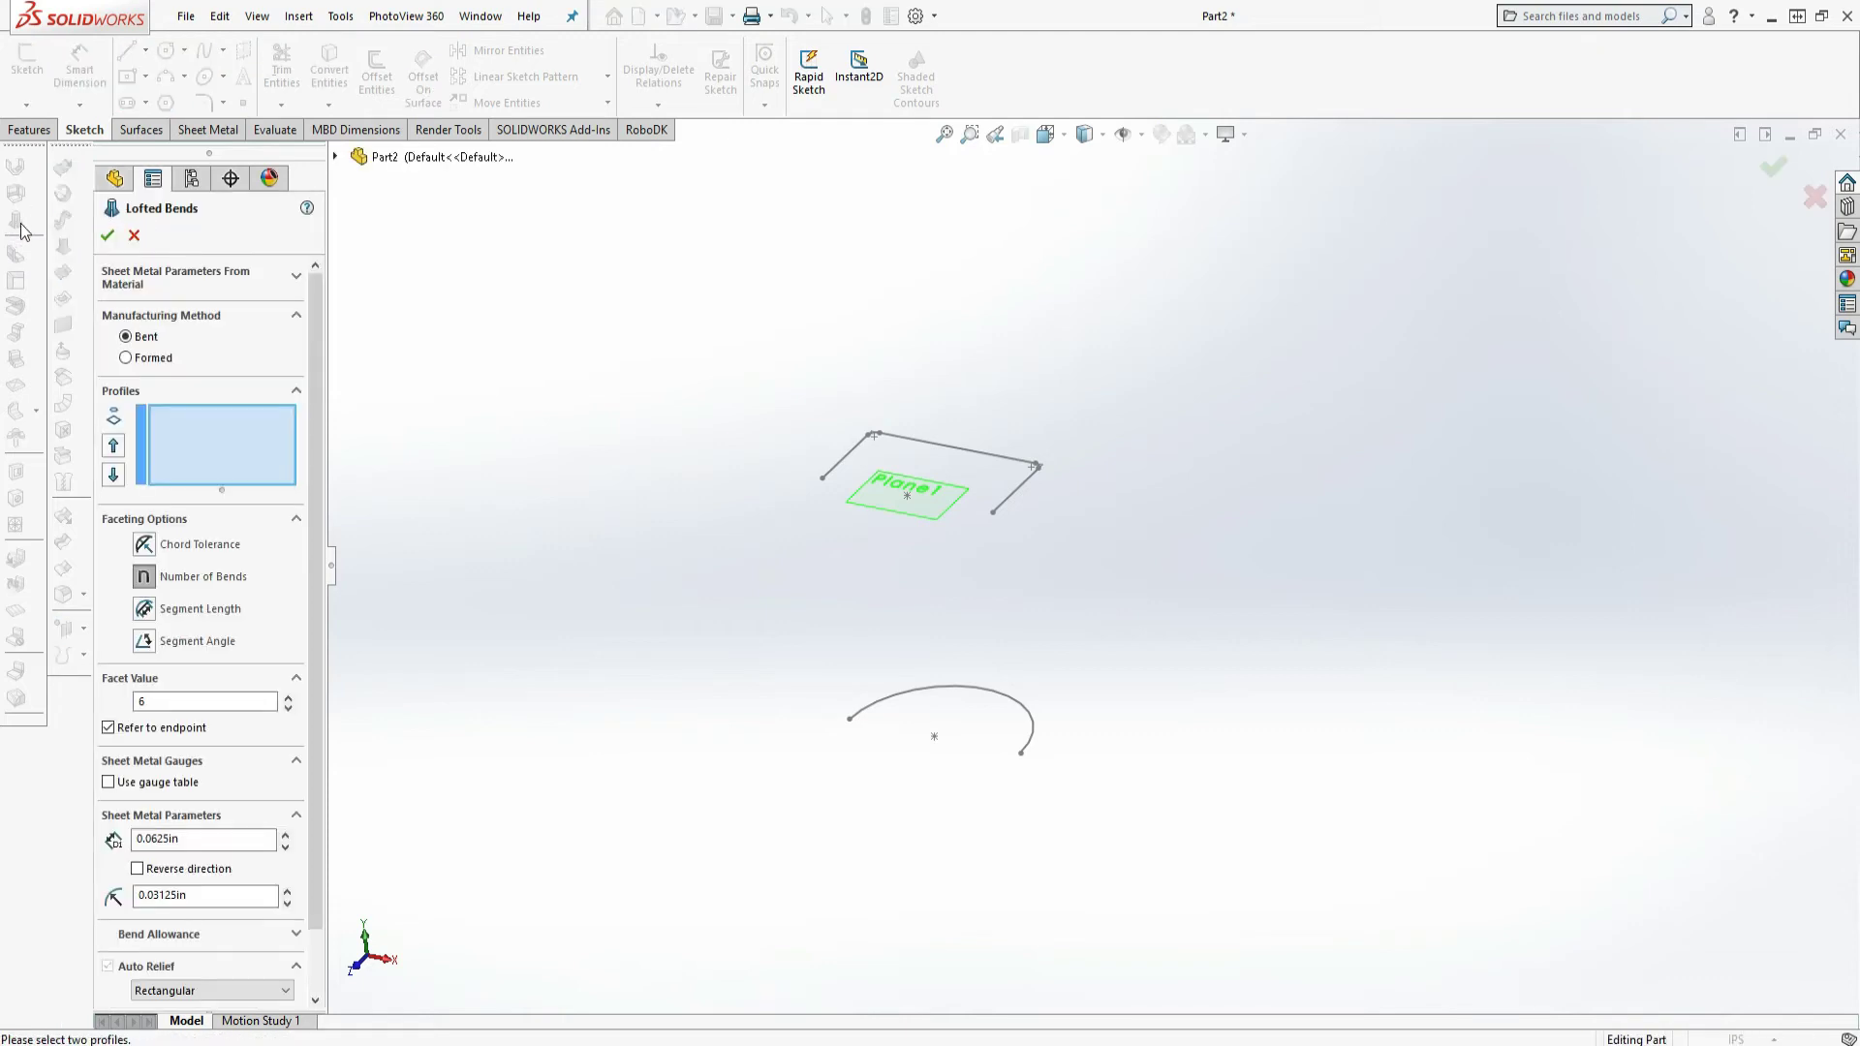
{"action": "left_click", "coordinate": [1025, 711]}
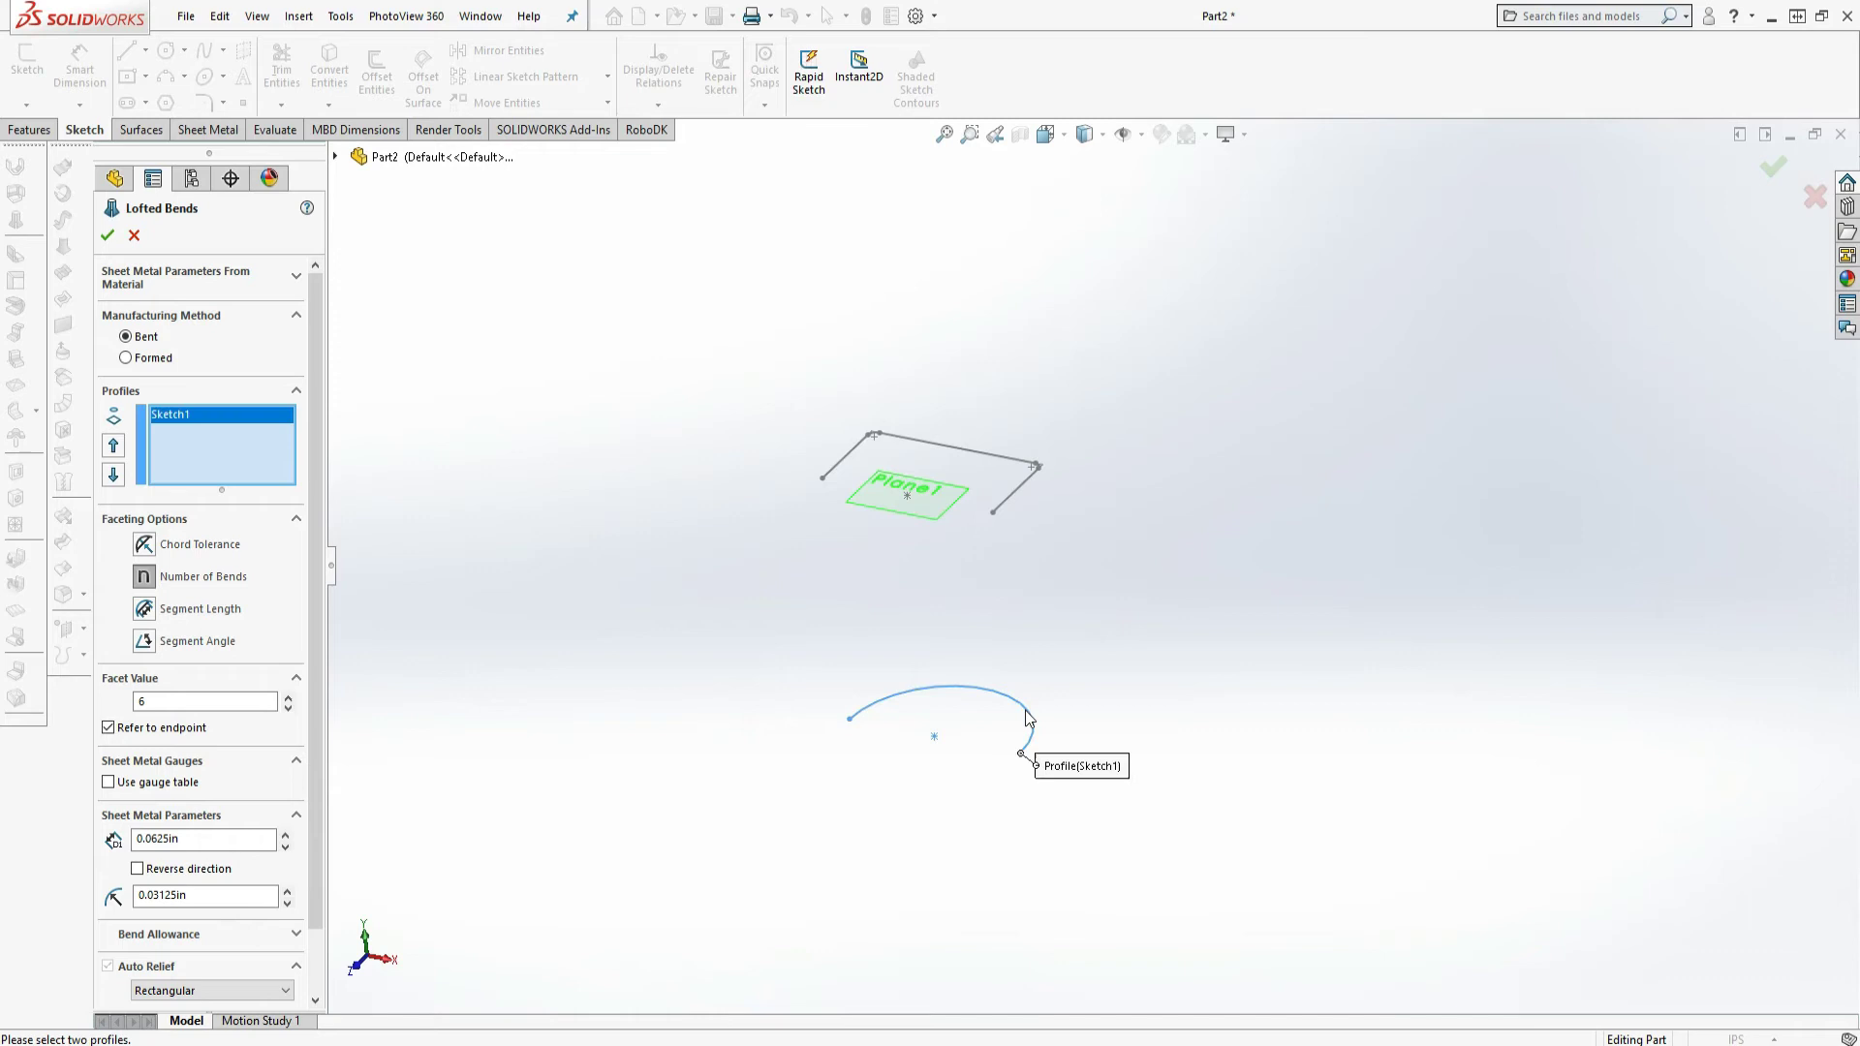
{"action": "left_click", "coordinate": [1013, 497]}
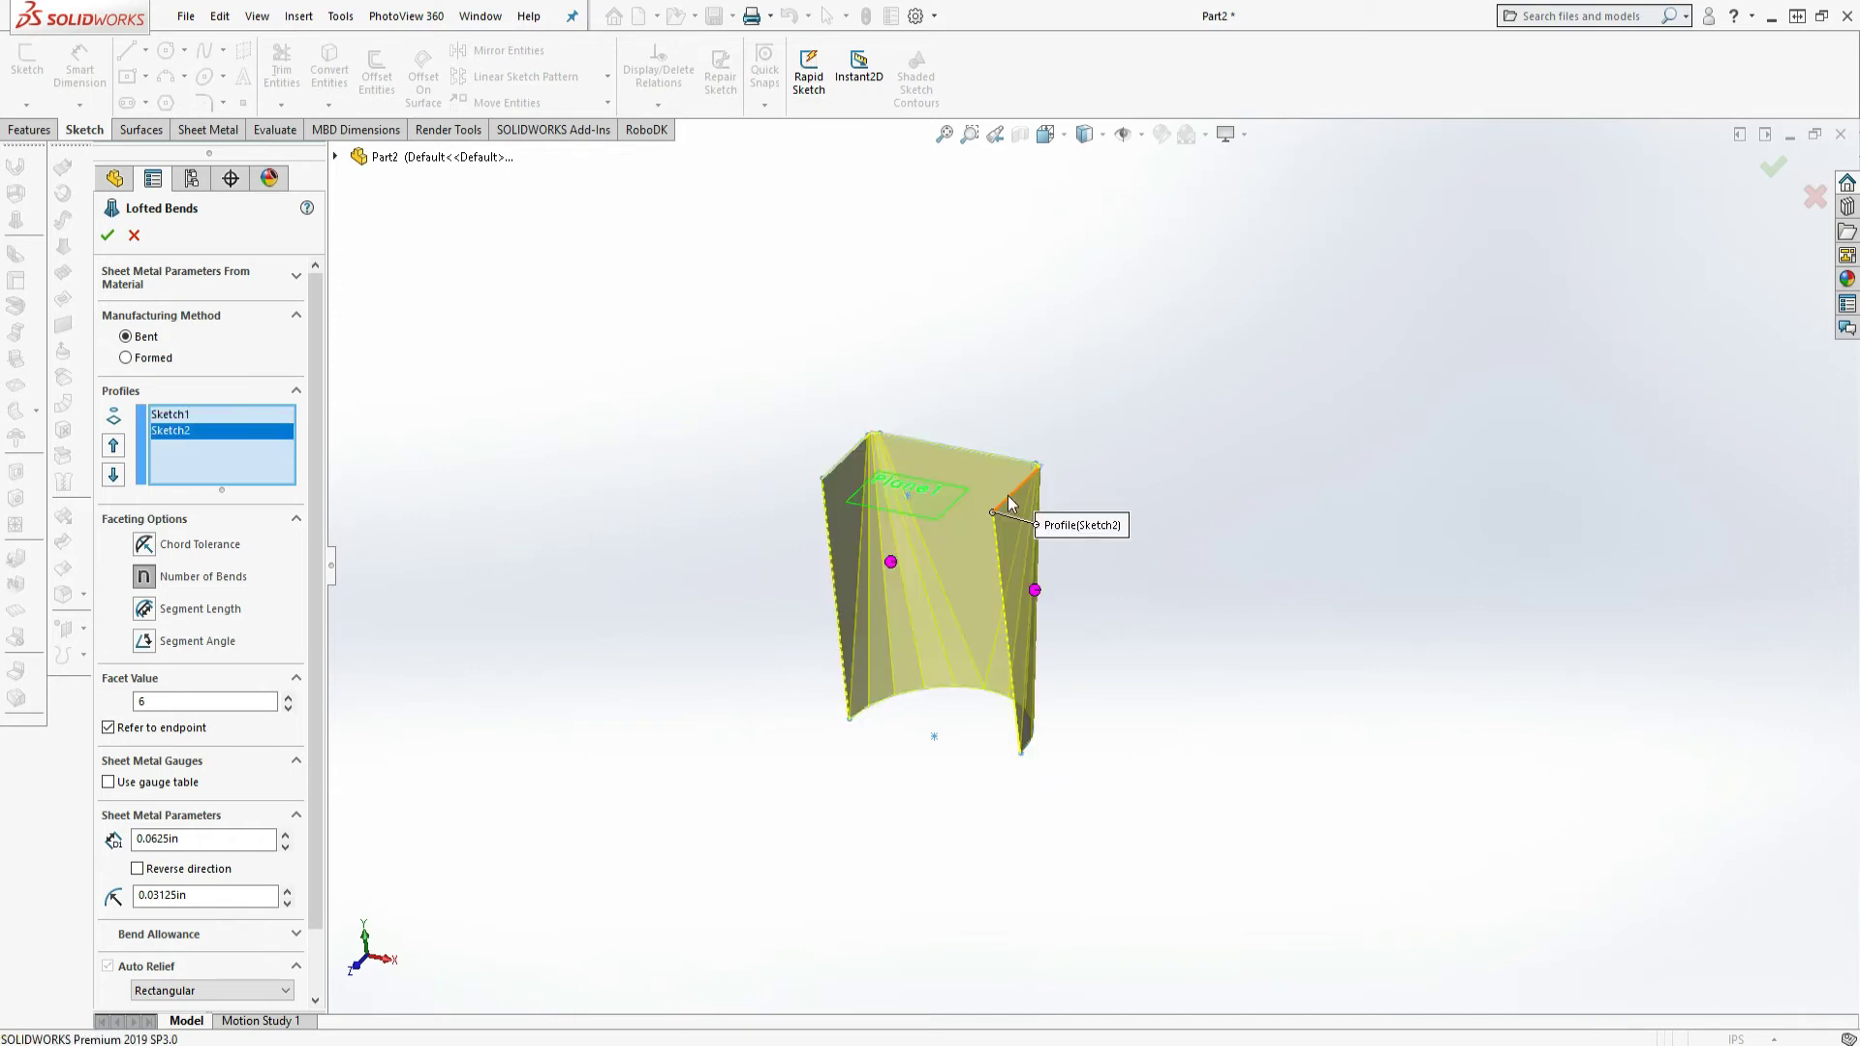
Create the lofted bends with Number of Bends faceting, 0.0625 in thickness and a bend radius of 0.0625 in.
{"action": "left_click", "coordinate": [145, 579]}
{"action": "left_click_drag", "start_coordinate": [225, 836], "coordinate": [114, 839]}
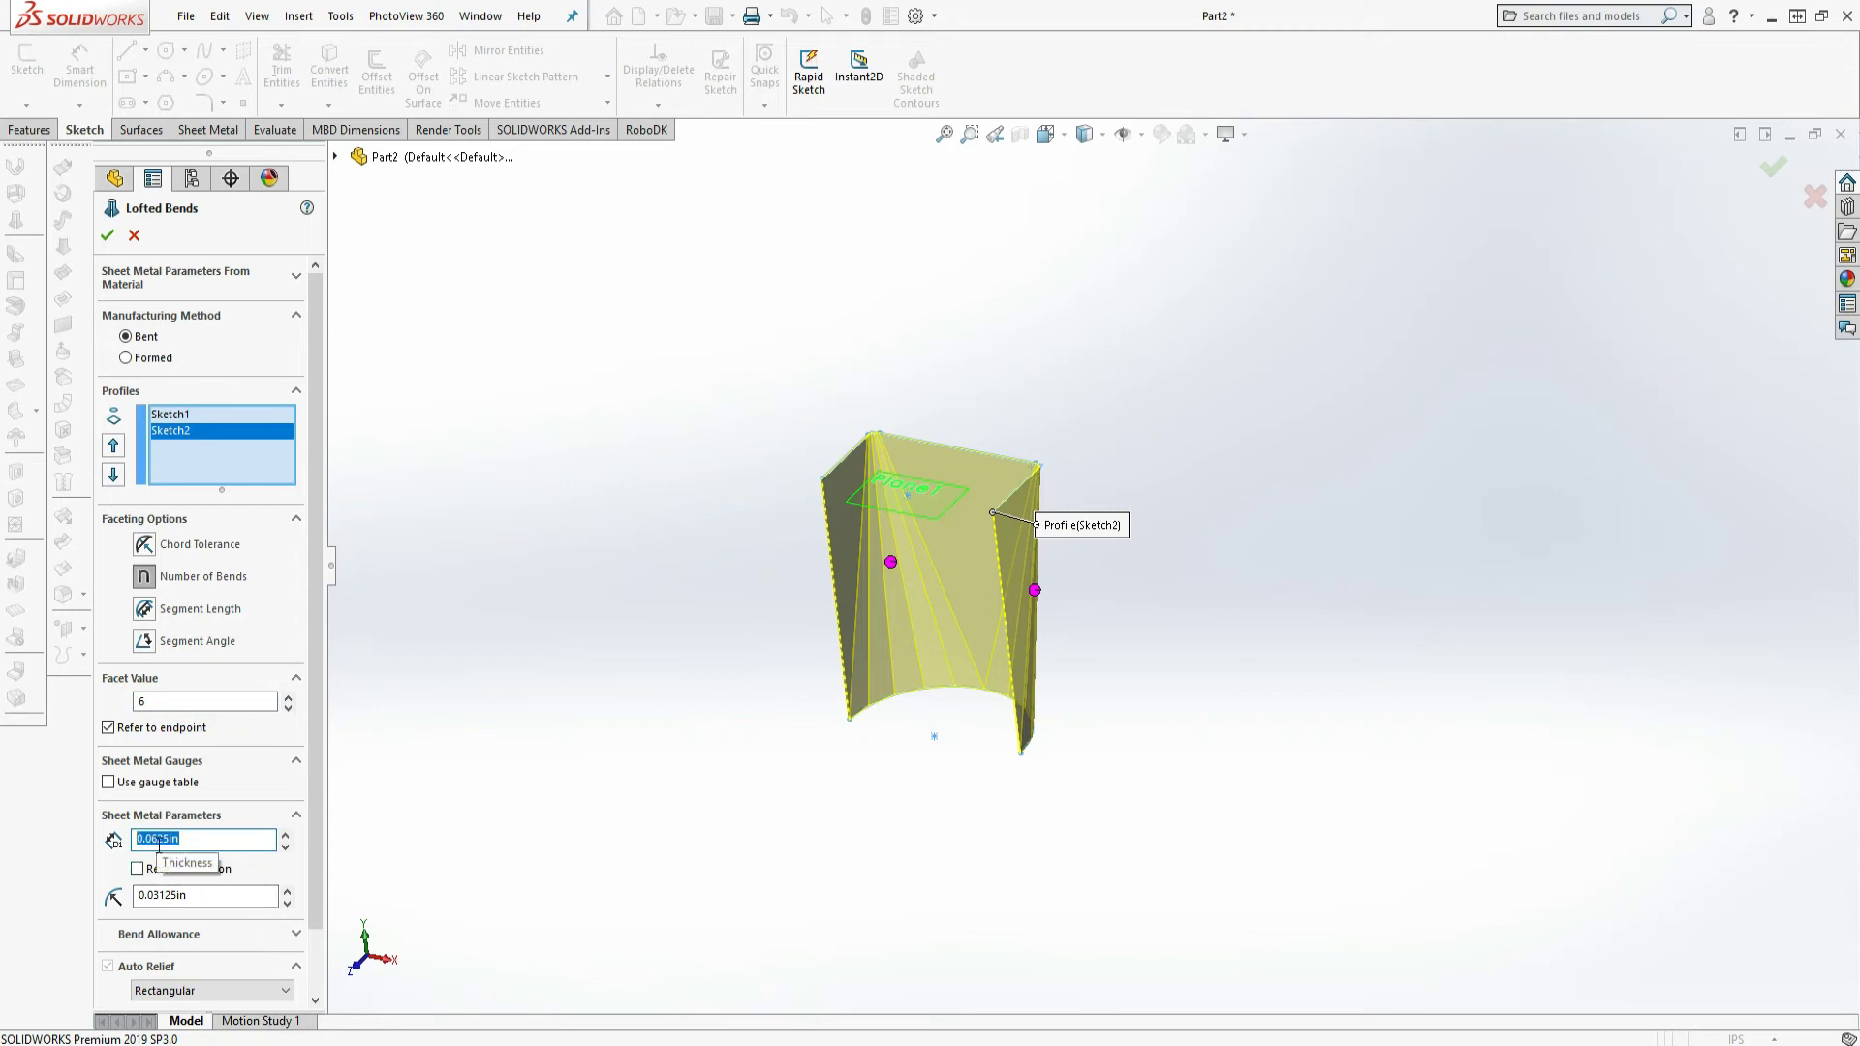
{"action": "left_click_drag", "start_coordinate": [269, 895], "coordinate": [121, 899]}
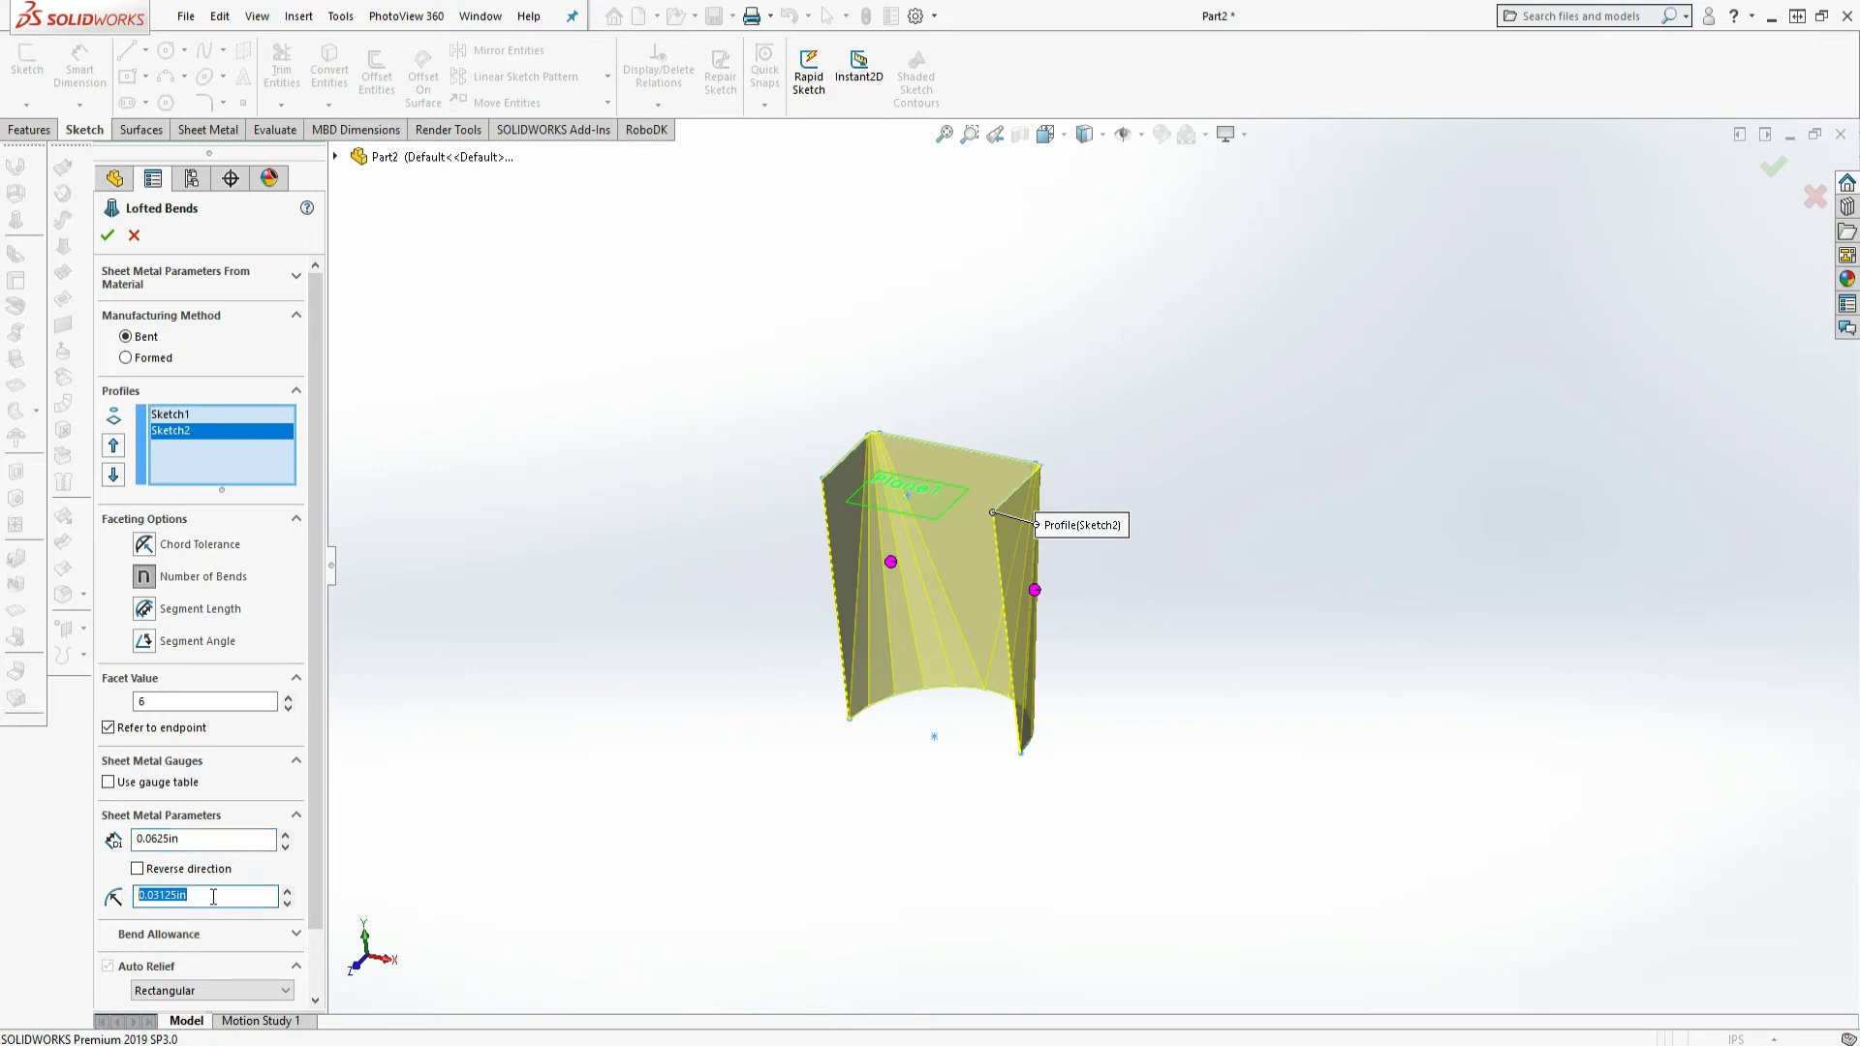
{"action": "type", "text": ".0625"}
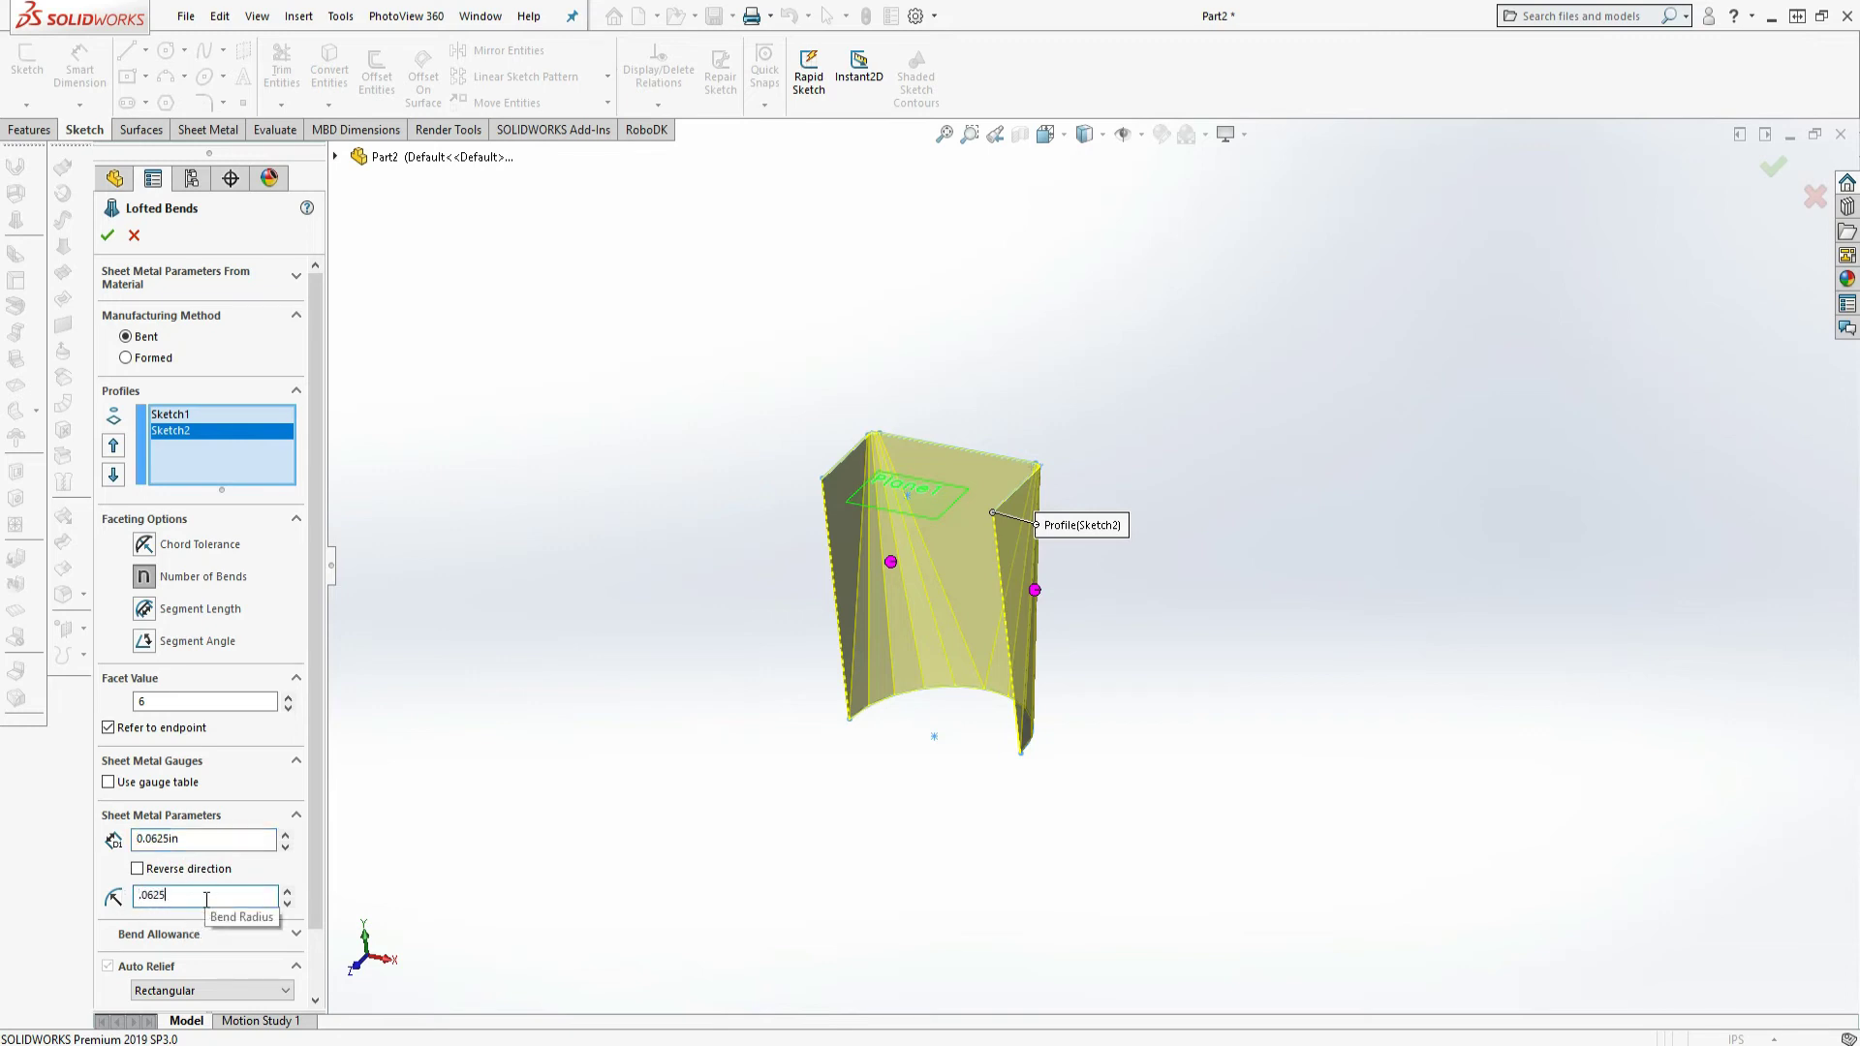
{"action": "key", "text": "Return"}
{"action": "left_click", "coordinate": [106, 236]}
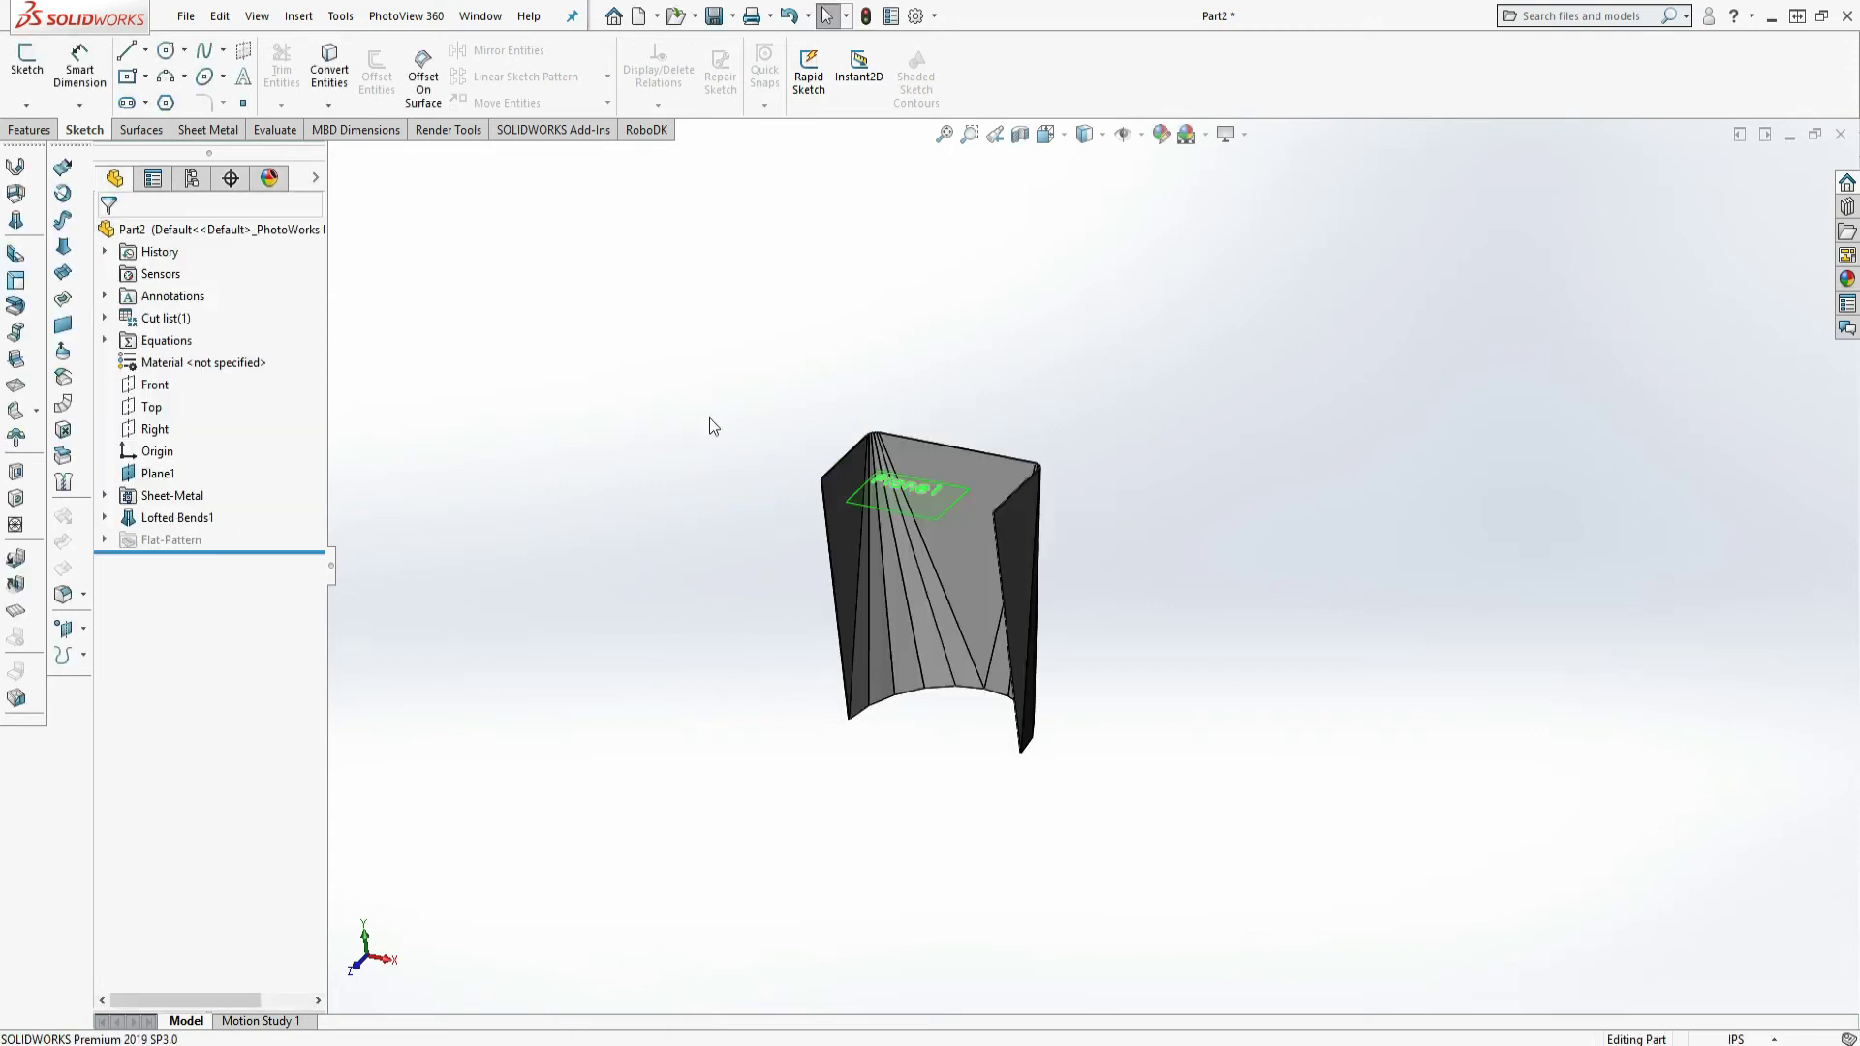
Unfold all bends of the transition, keeping its large flat triangular face fixed.
{"action": "middle_click_drag", "start_coordinate": [1241, 792], "coordinate": [1235, 742]}
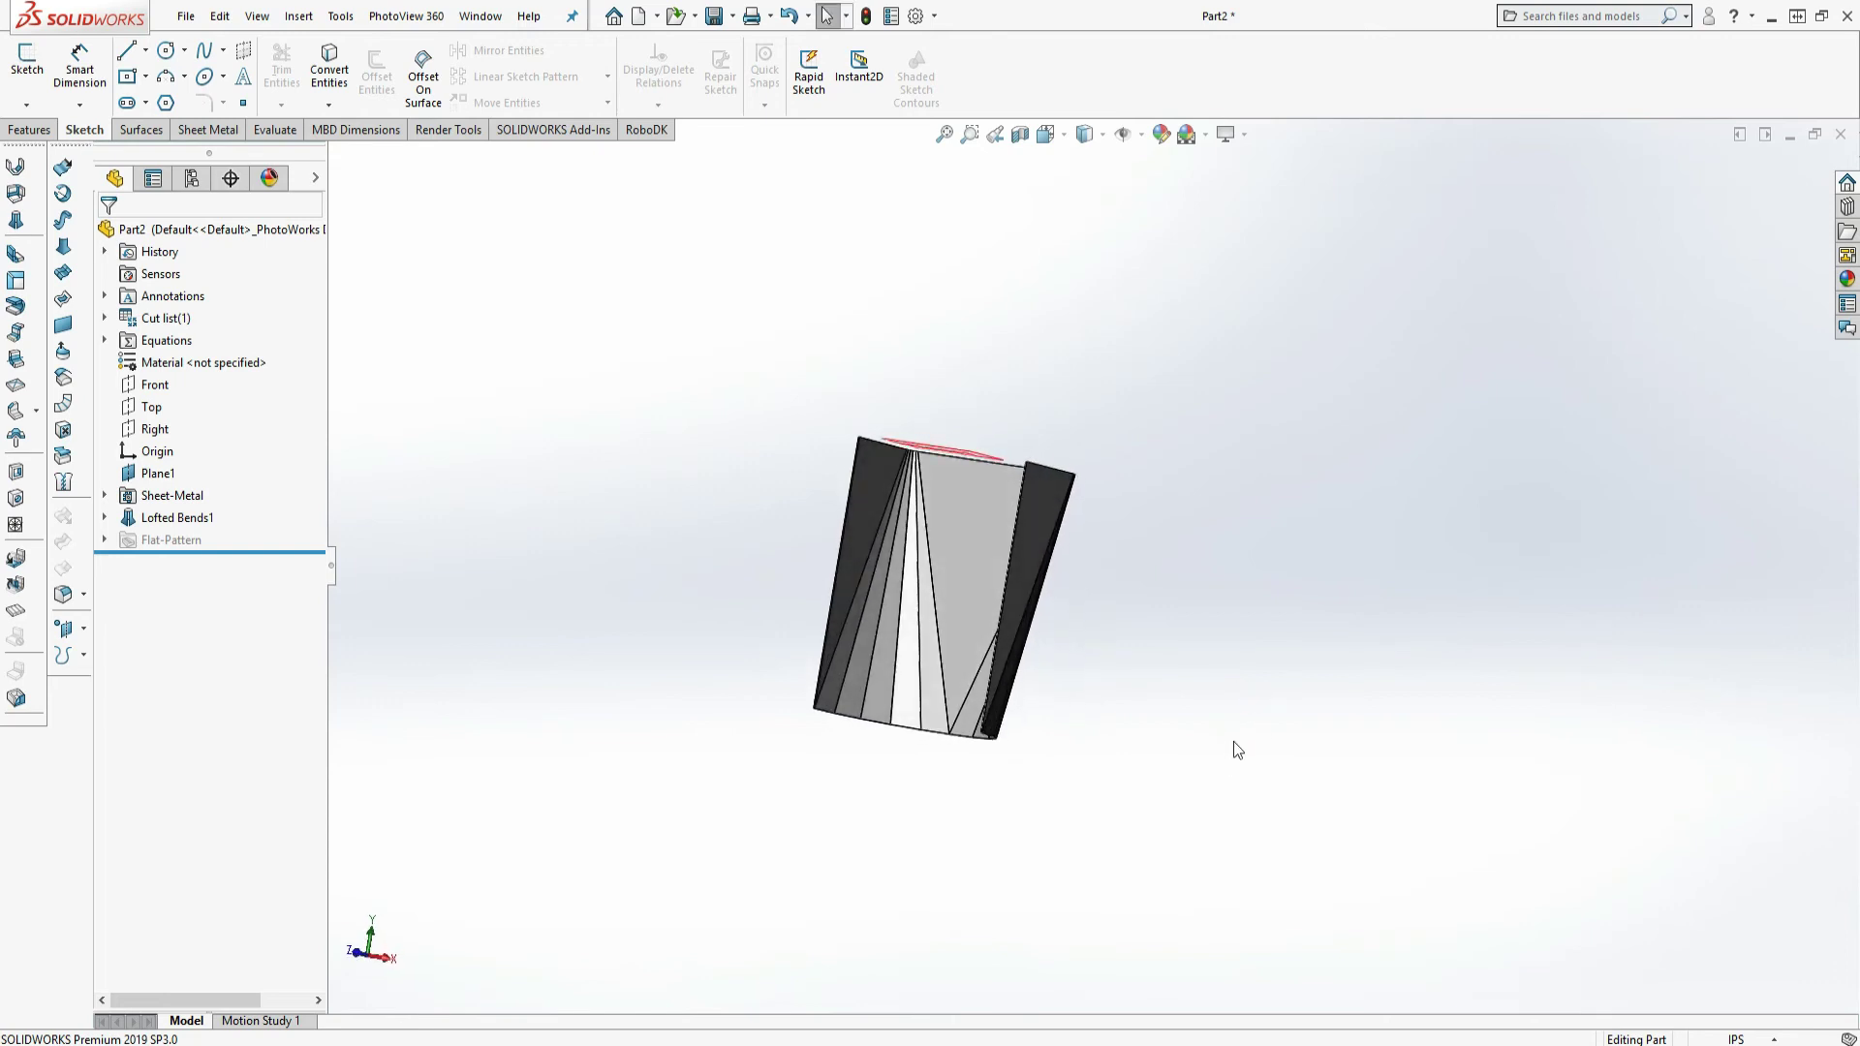
{"action": "left_click", "coordinate": [969, 544]}
{"action": "left_click", "coordinate": [702, 505]}
{"action": "left_click", "coordinate": [16, 559]}
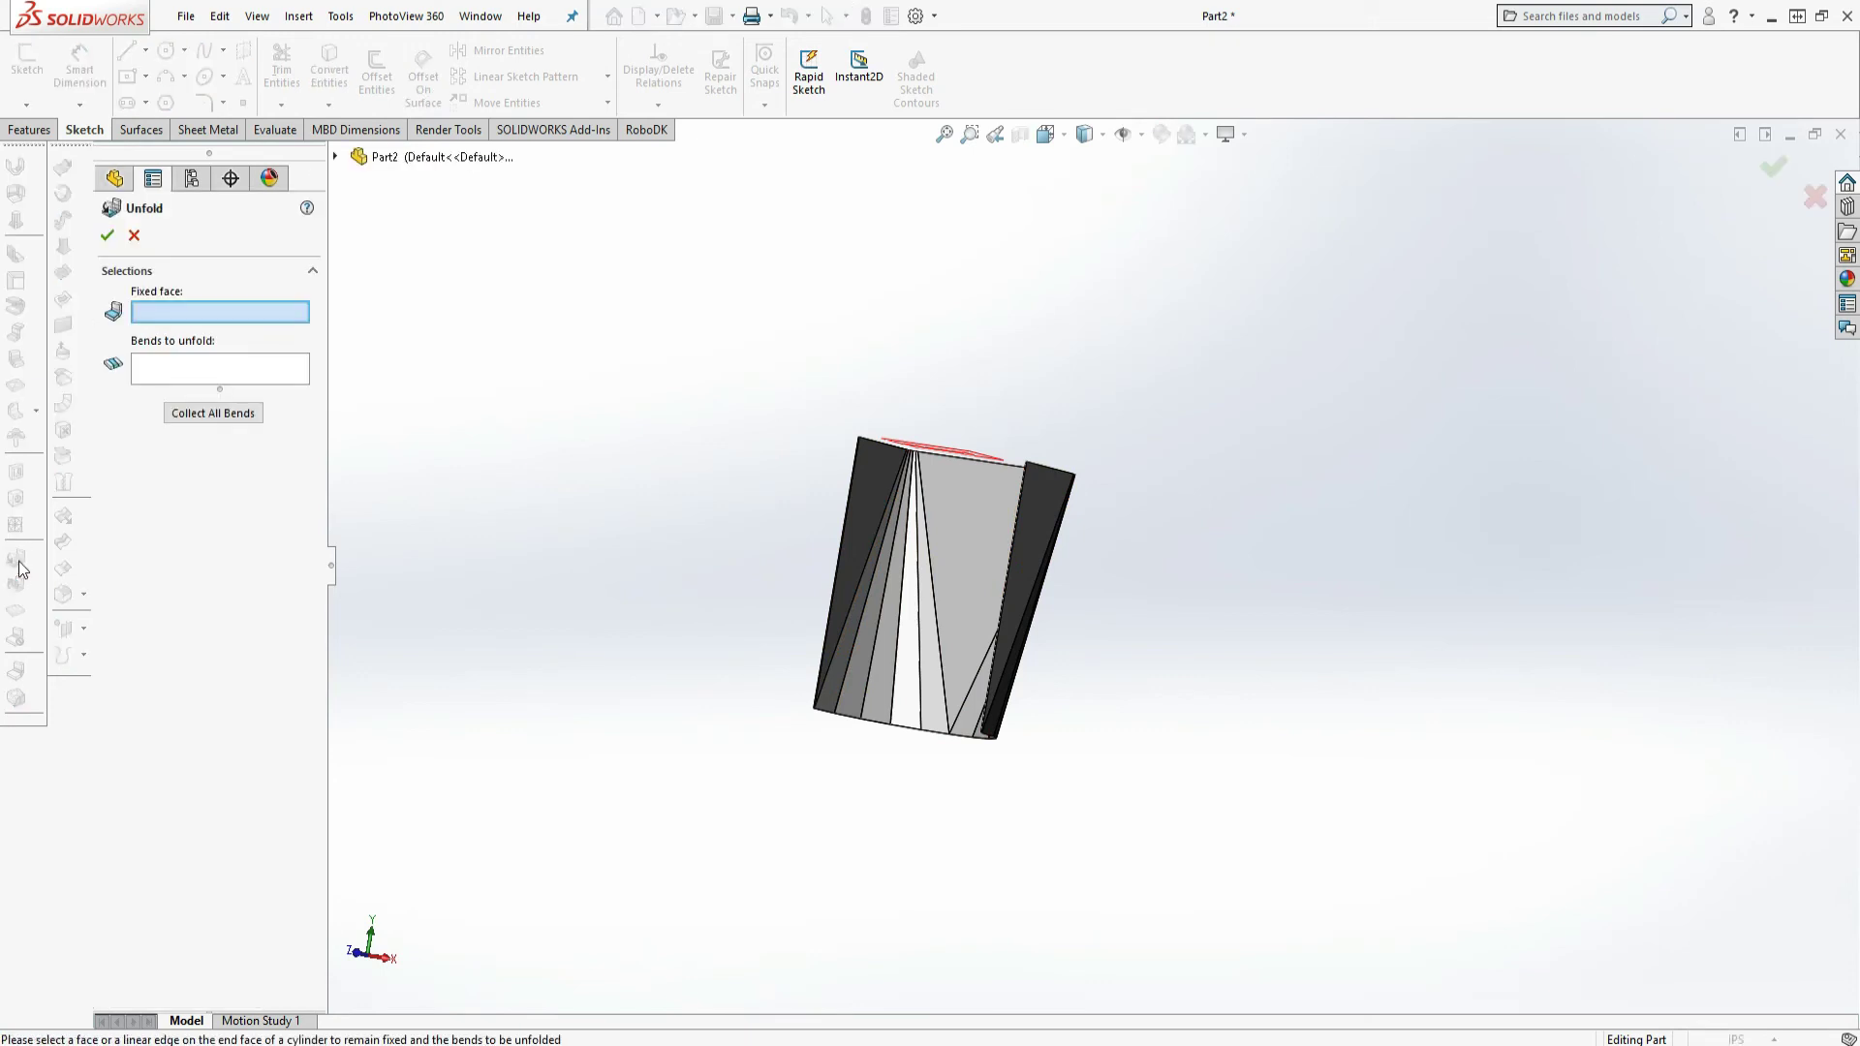
{"action": "left_click", "coordinate": [967, 525]}
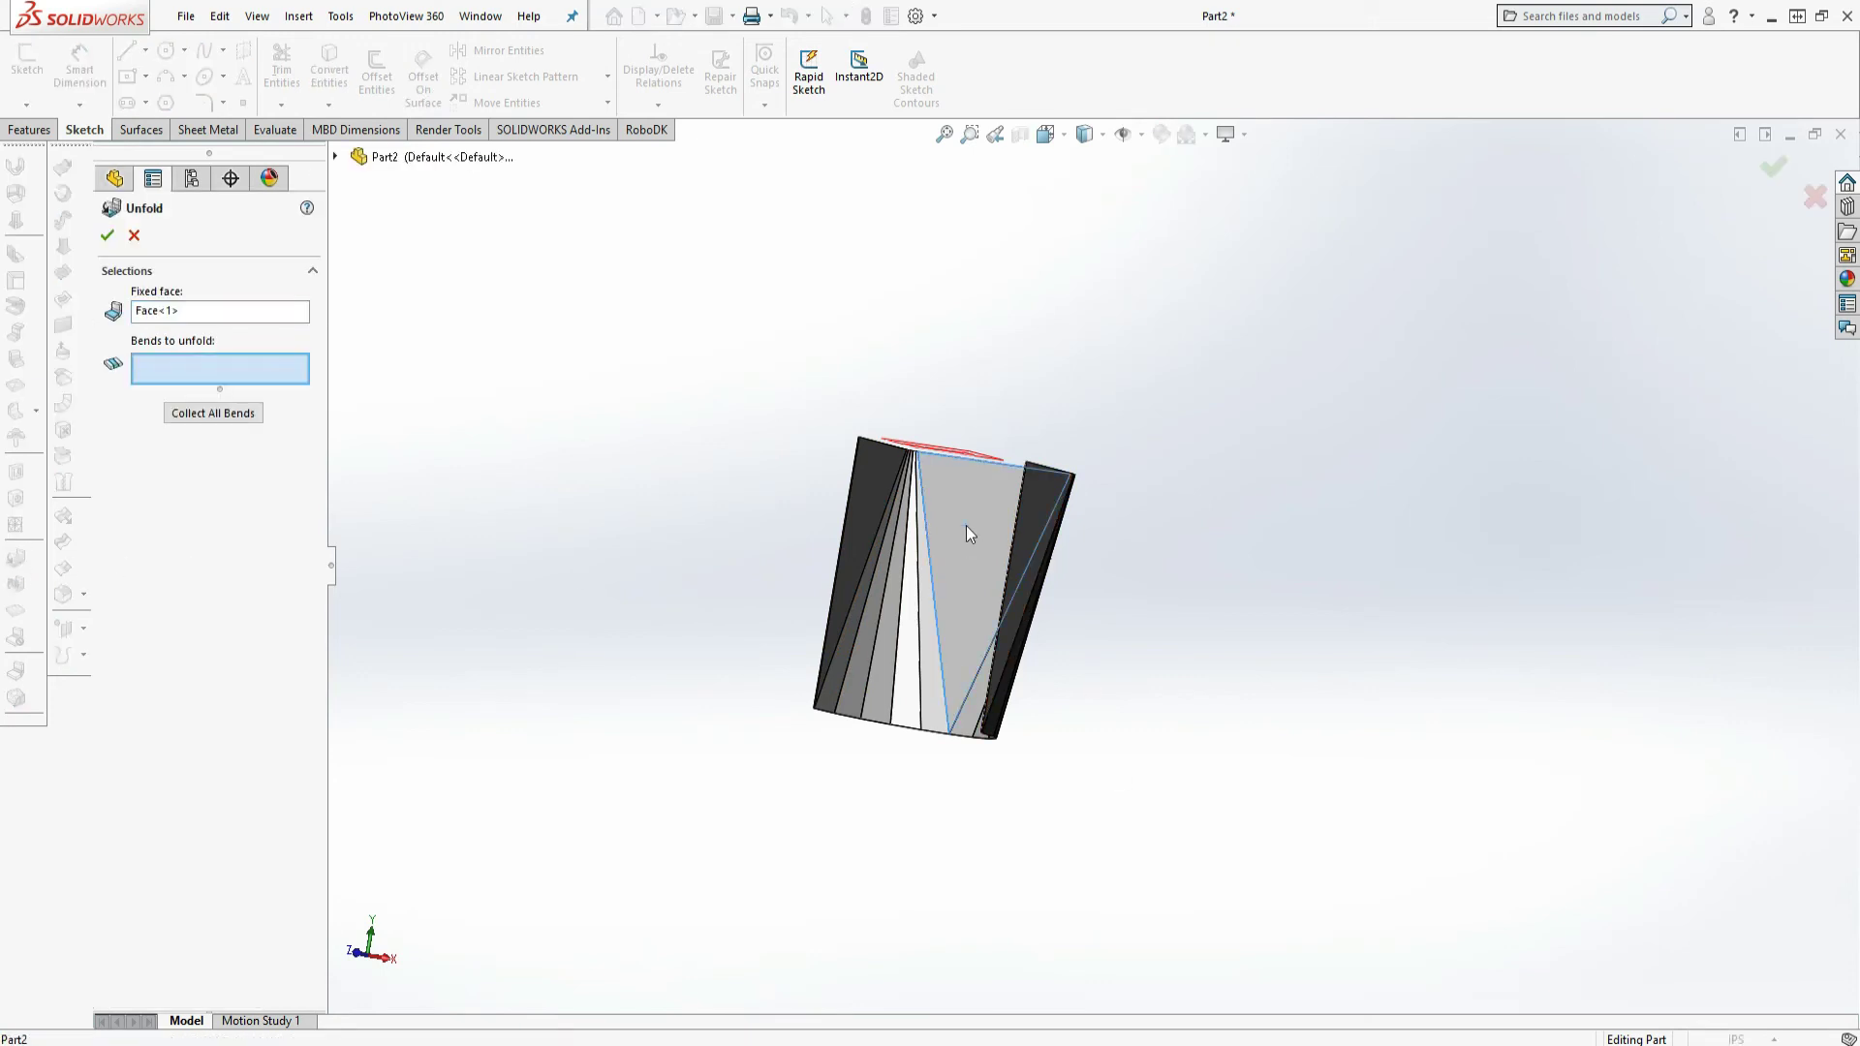
{"action": "left_click", "coordinate": [223, 413]}
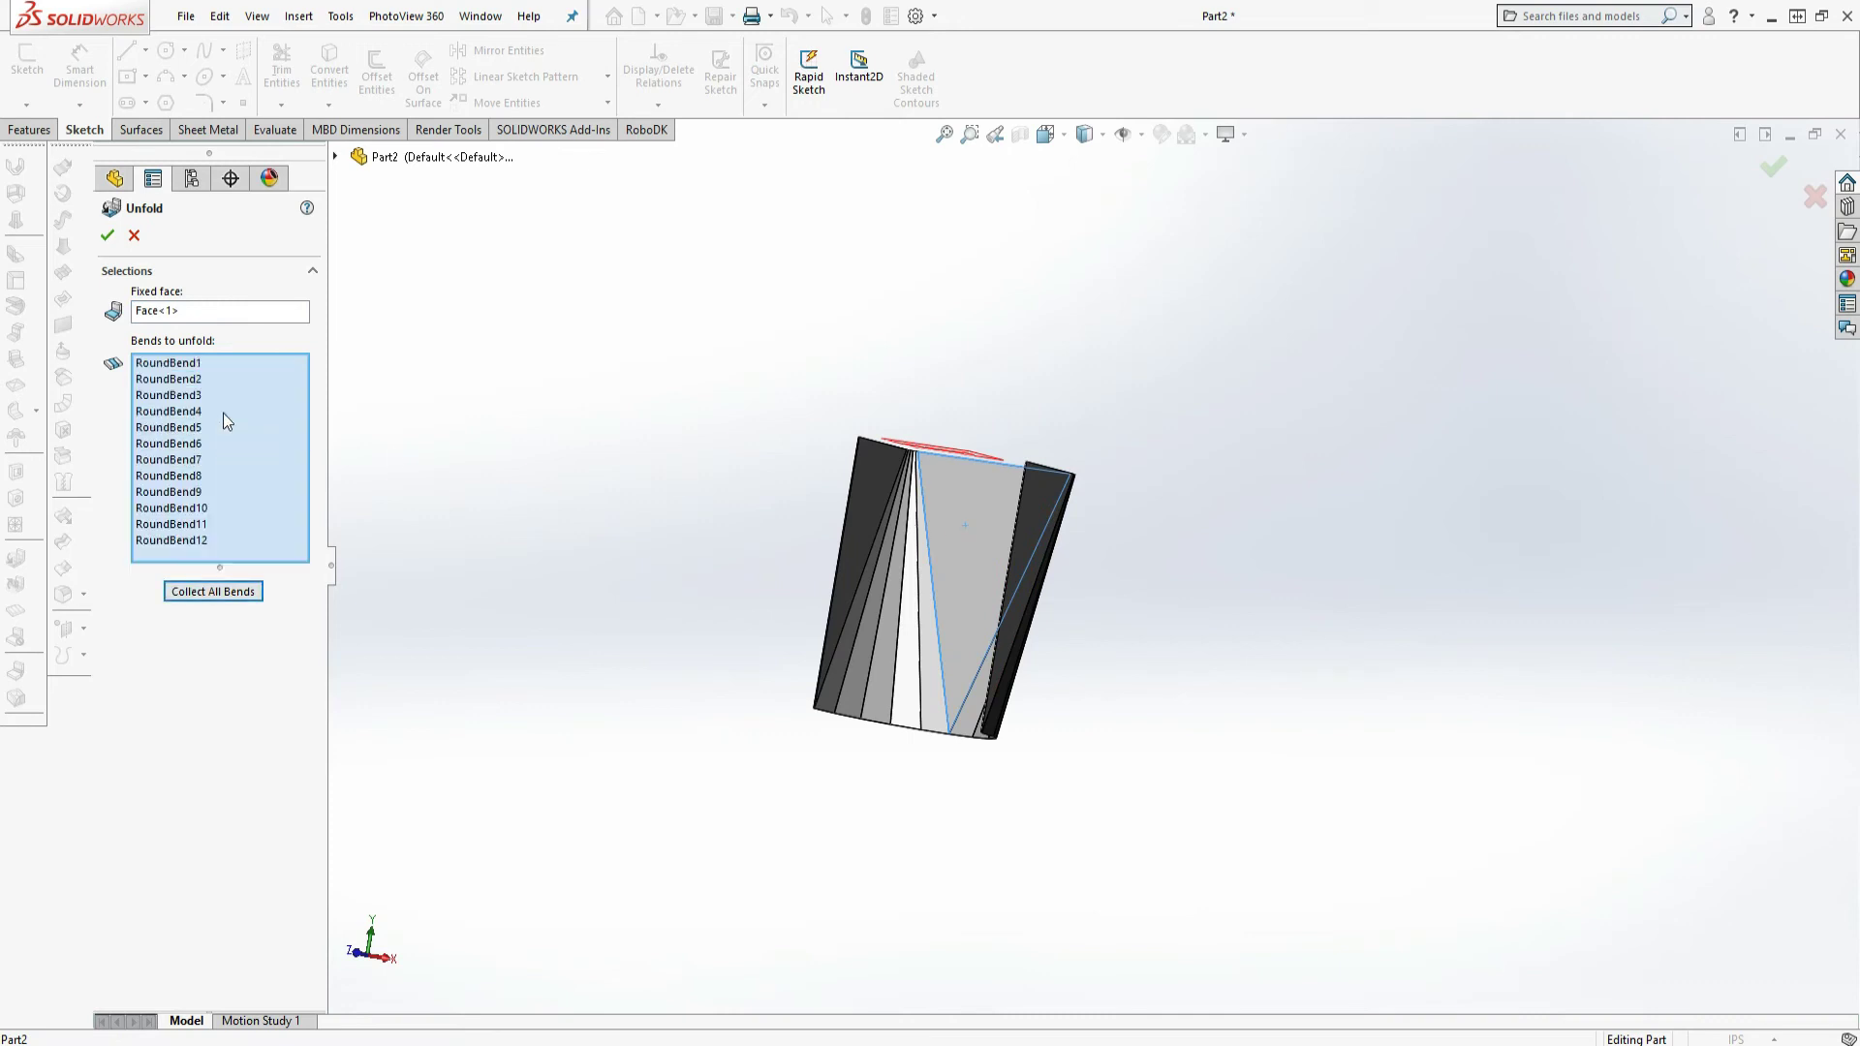
{"action": "left_click", "coordinate": [106, 236]}
{"action": "mouse_move", "coordinate": [1165, 744]}
{"action": "middle_mouse_down"}
{"action": "mouse_move", "coordinate": [1266, 623]}
{"action": "mouse_move", "coordinate": [1240, 823]}
{"action": "mouse_move", "coordinate": [1236, 768]}
{"action": "mouse_move", "coordinate": [1228, 799]}
{"action": "mouse_move", "coordinate": [1191, 780]}
{"action": "mouse_move", "coordinate": [1221, 793]}
{"action": "middle_mouse_up"}
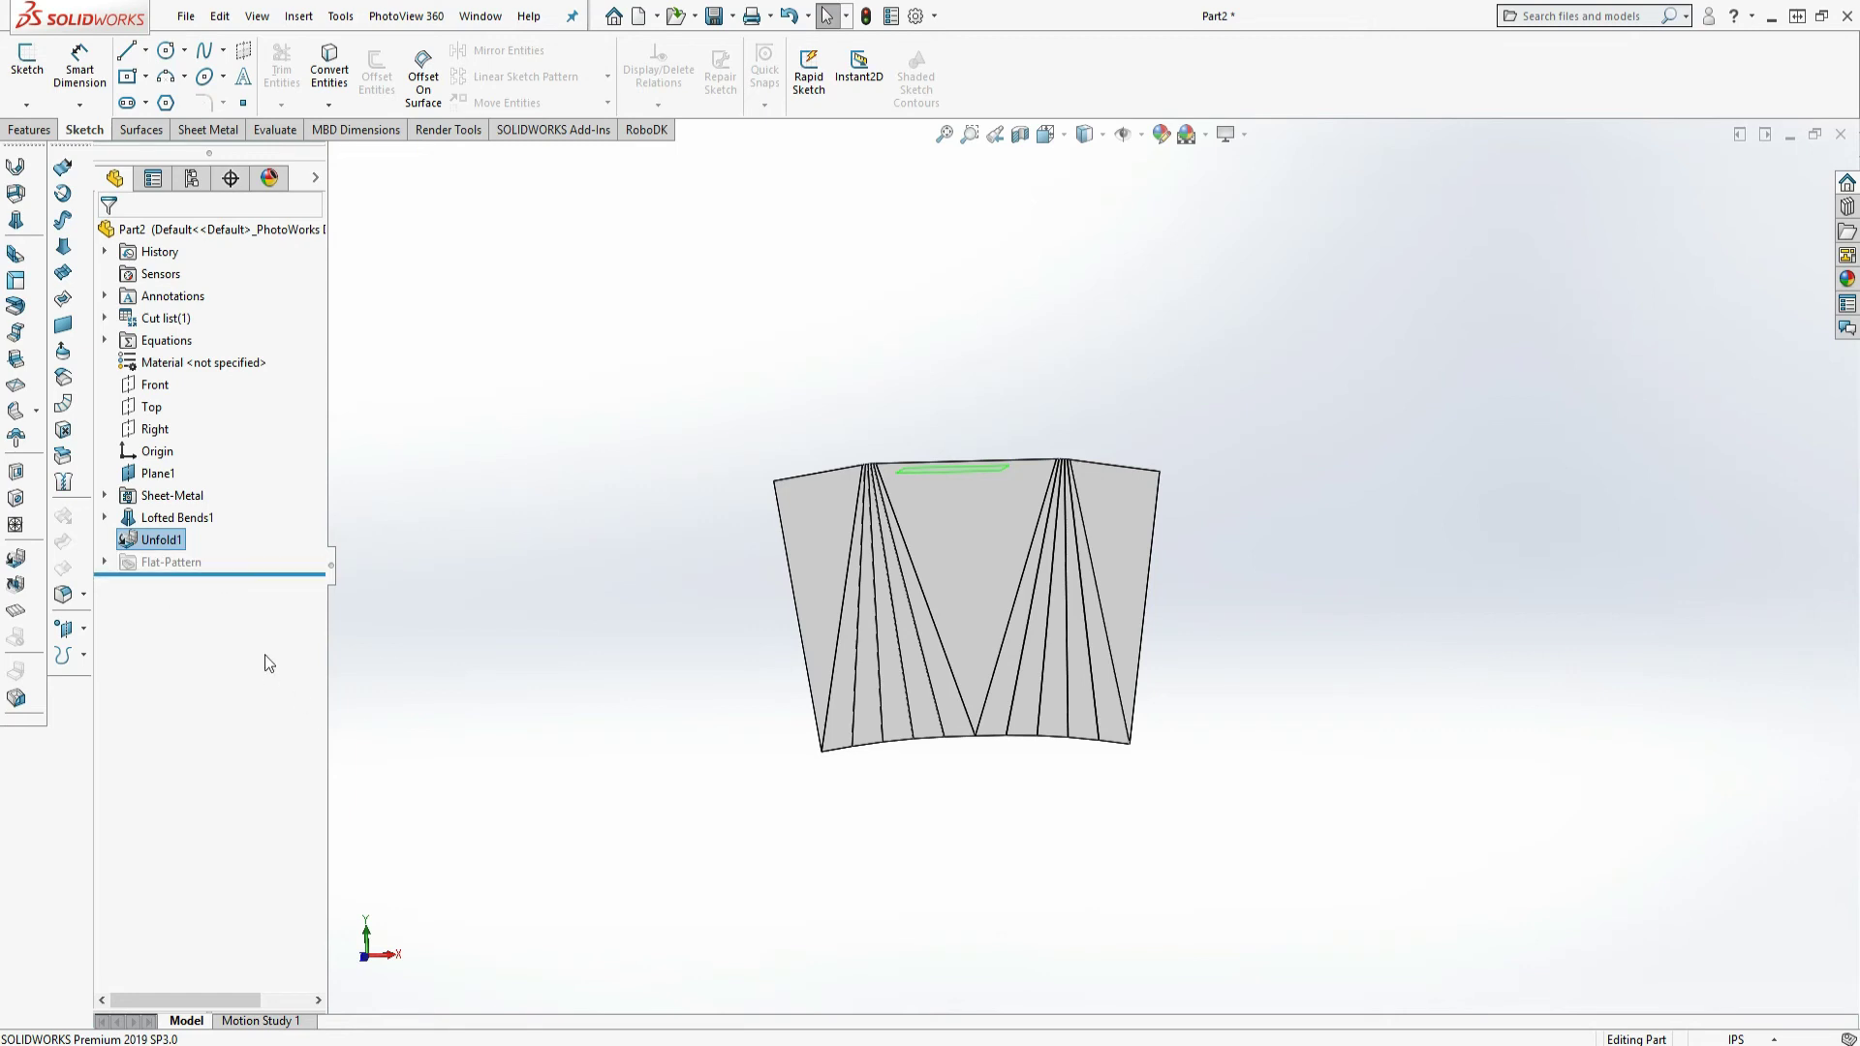
Fold all the bends back with the same large triangular face fixed.
{"action": "left_click", "coordinate": [14, 586]}
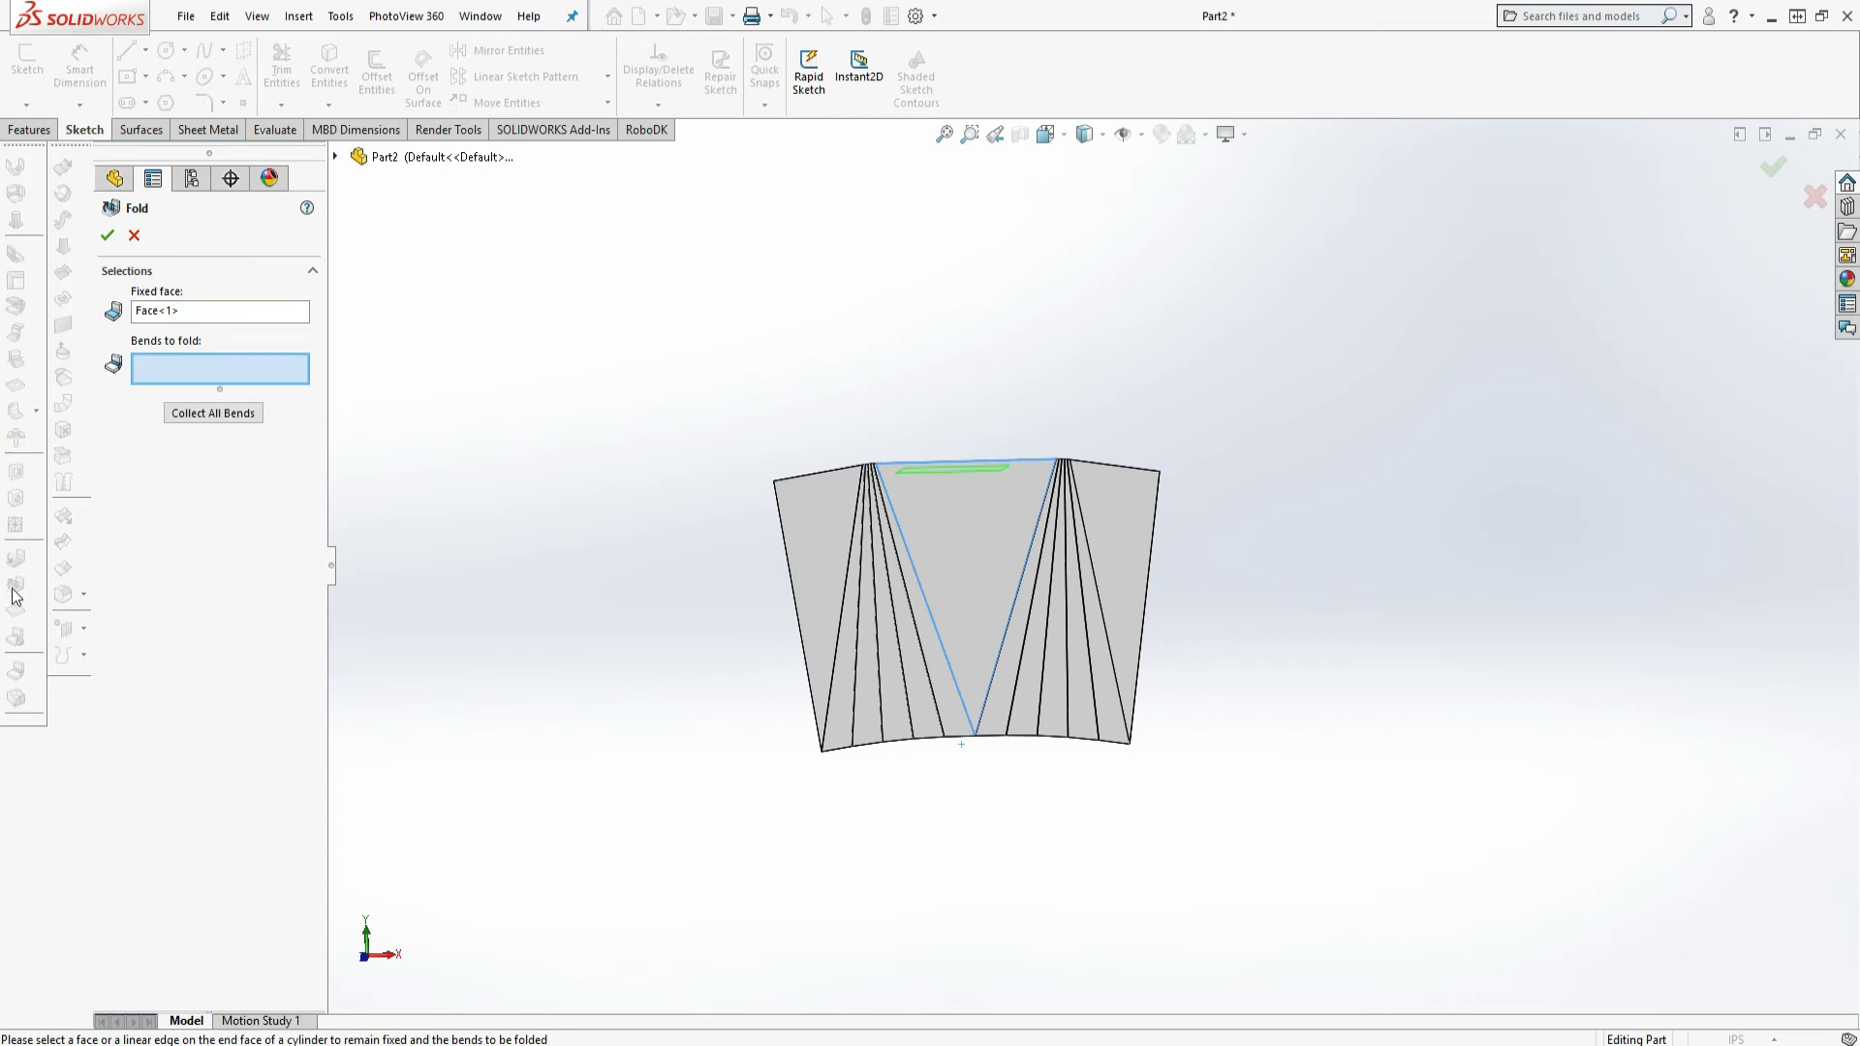
{"action": "left_click", "coordinate": [206, 414]}
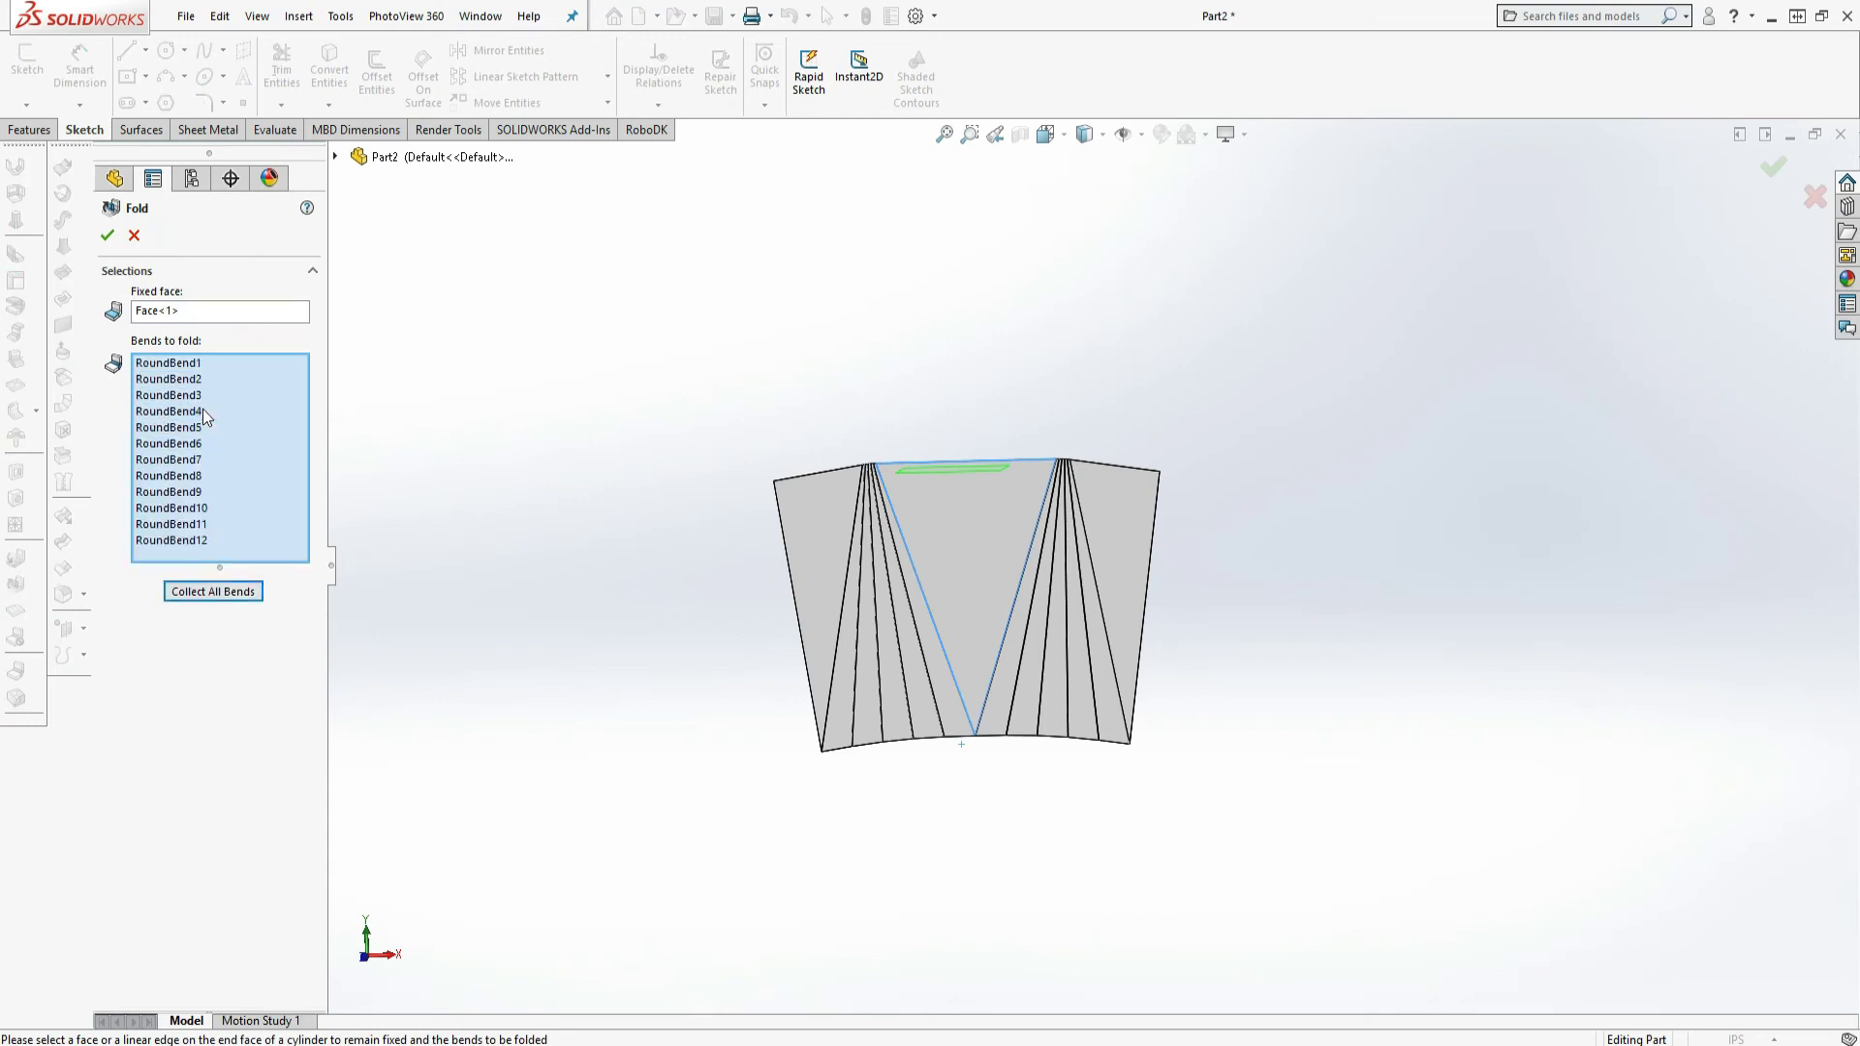
{"action": "left_click", "coordinate": [107, 234]}
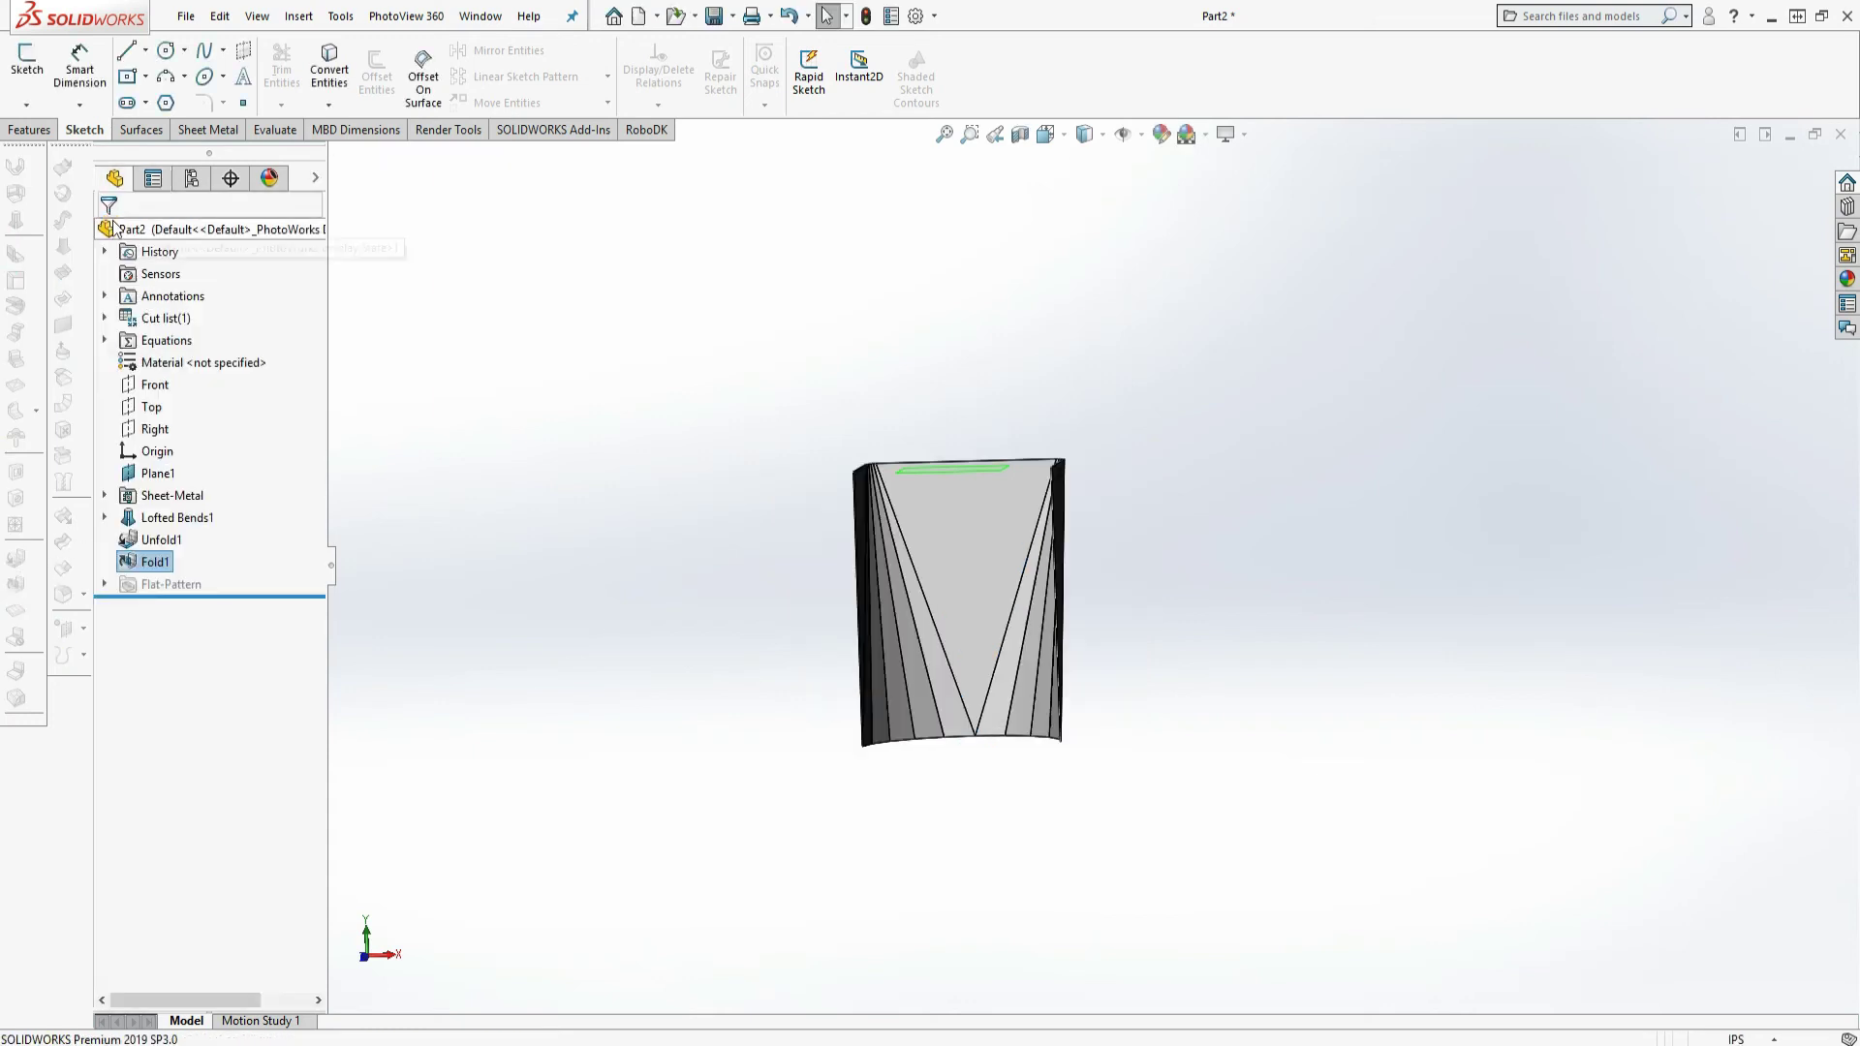
{"action": "left_click_drag", "start_coordinate": [1344, 586], "coordinate": [1233, 736]}
{"action": "middle_click_drag", "start_coordinate": [1199, 639], "coordinate": [1147, 781]}
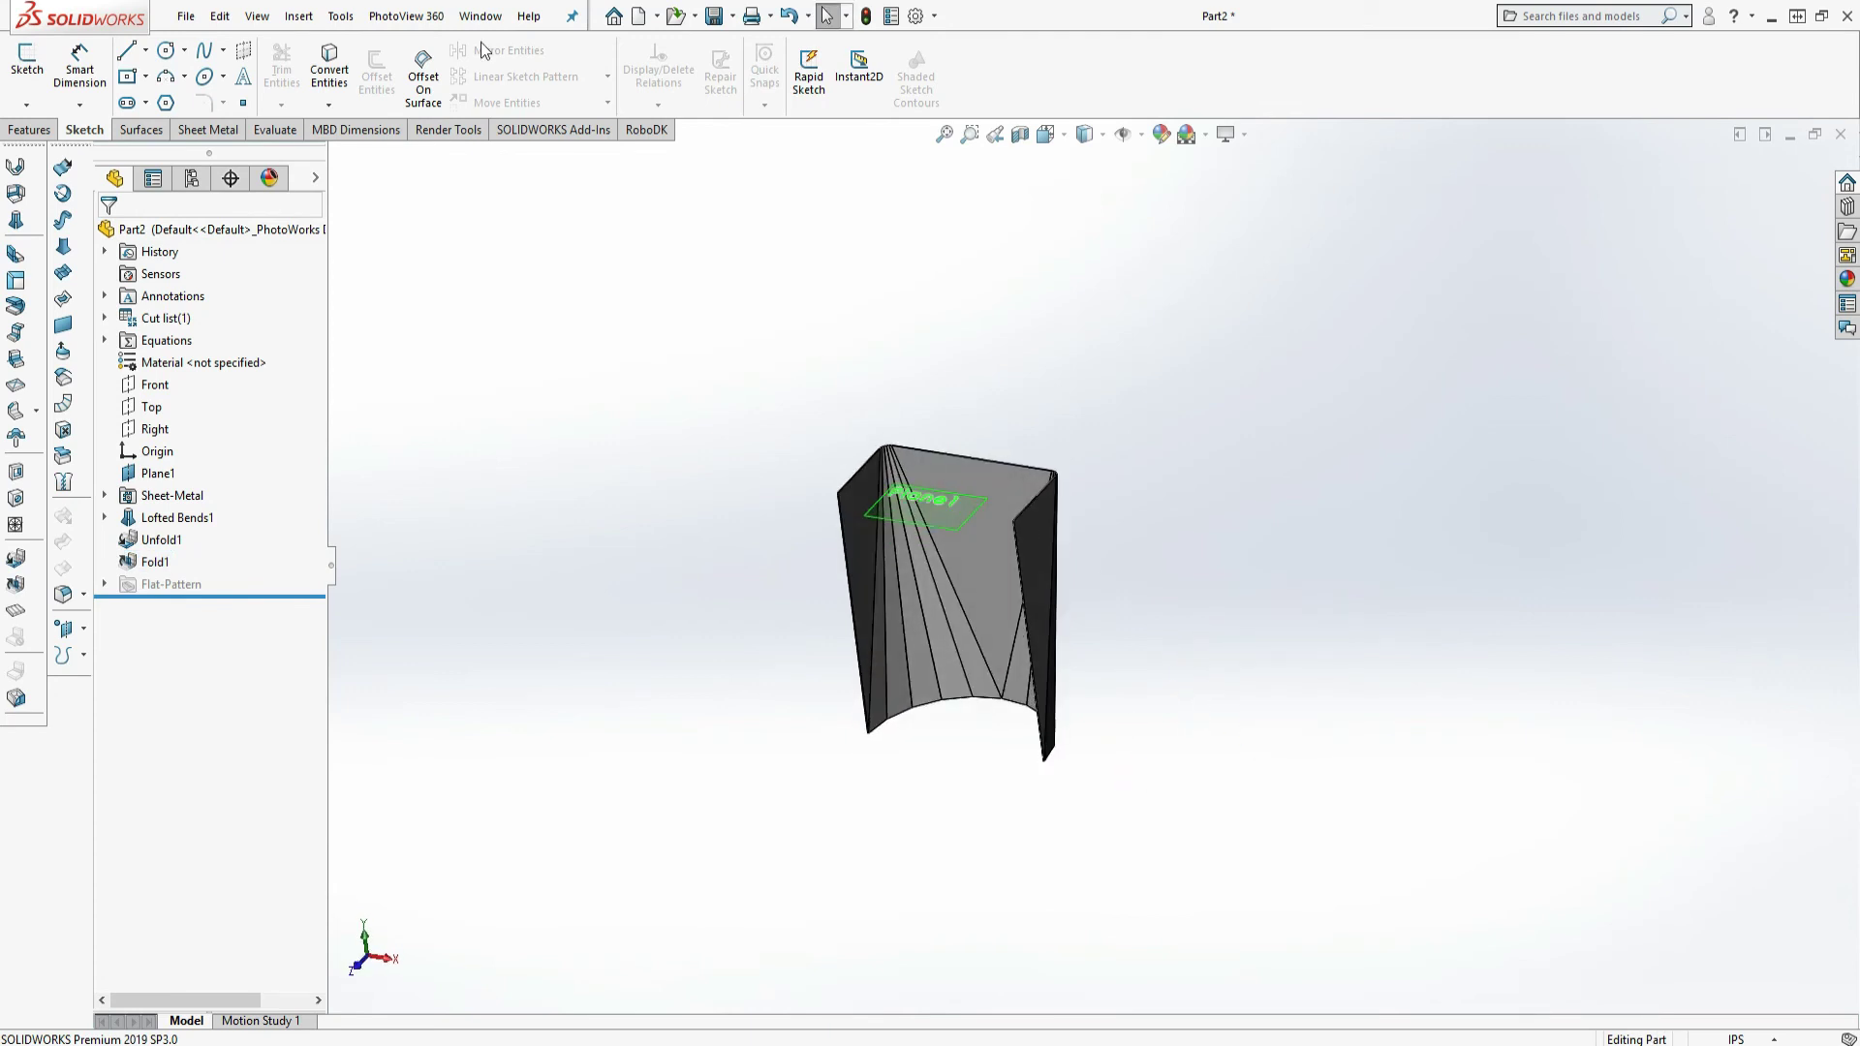
Save the part as sqtord2 in the solidworks temp folder, basing the name on the existing sqtord file.
{"action": "left_click", "coordinate": [184, 17]}
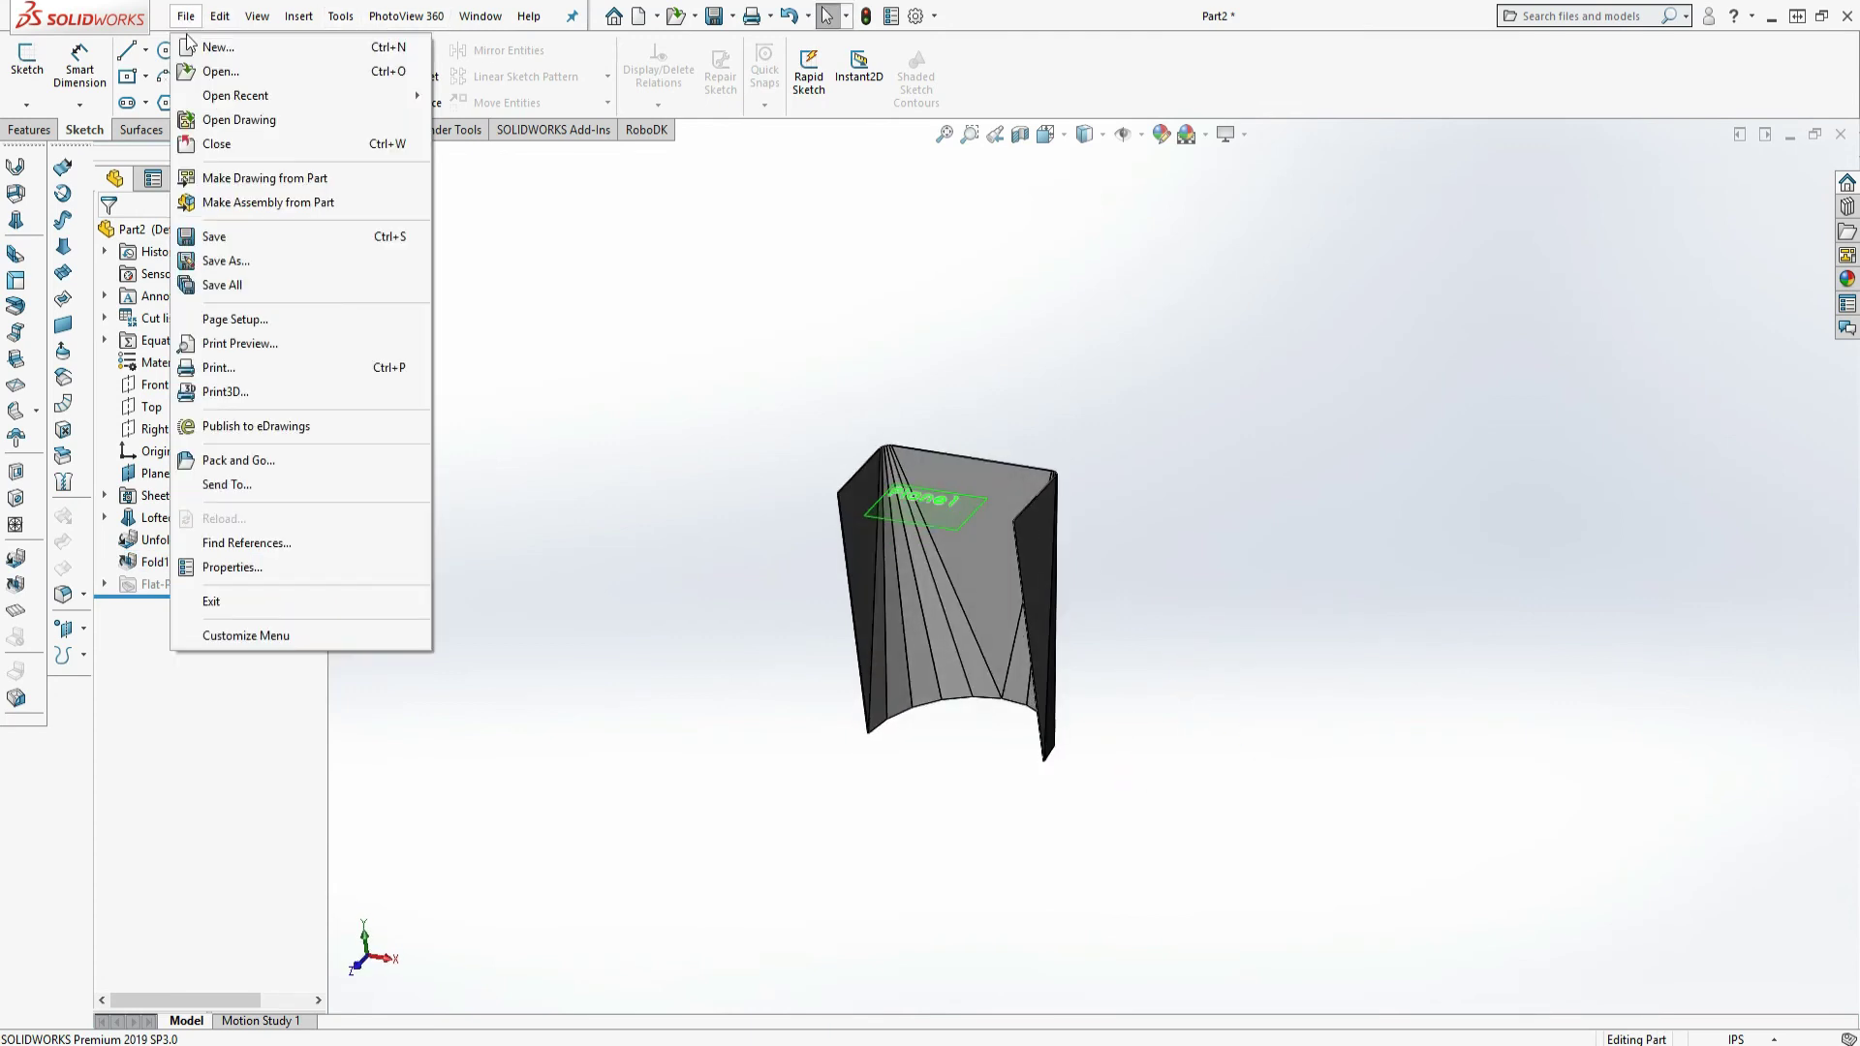
{"action": "left_click", "coordinate": [230, 238]}
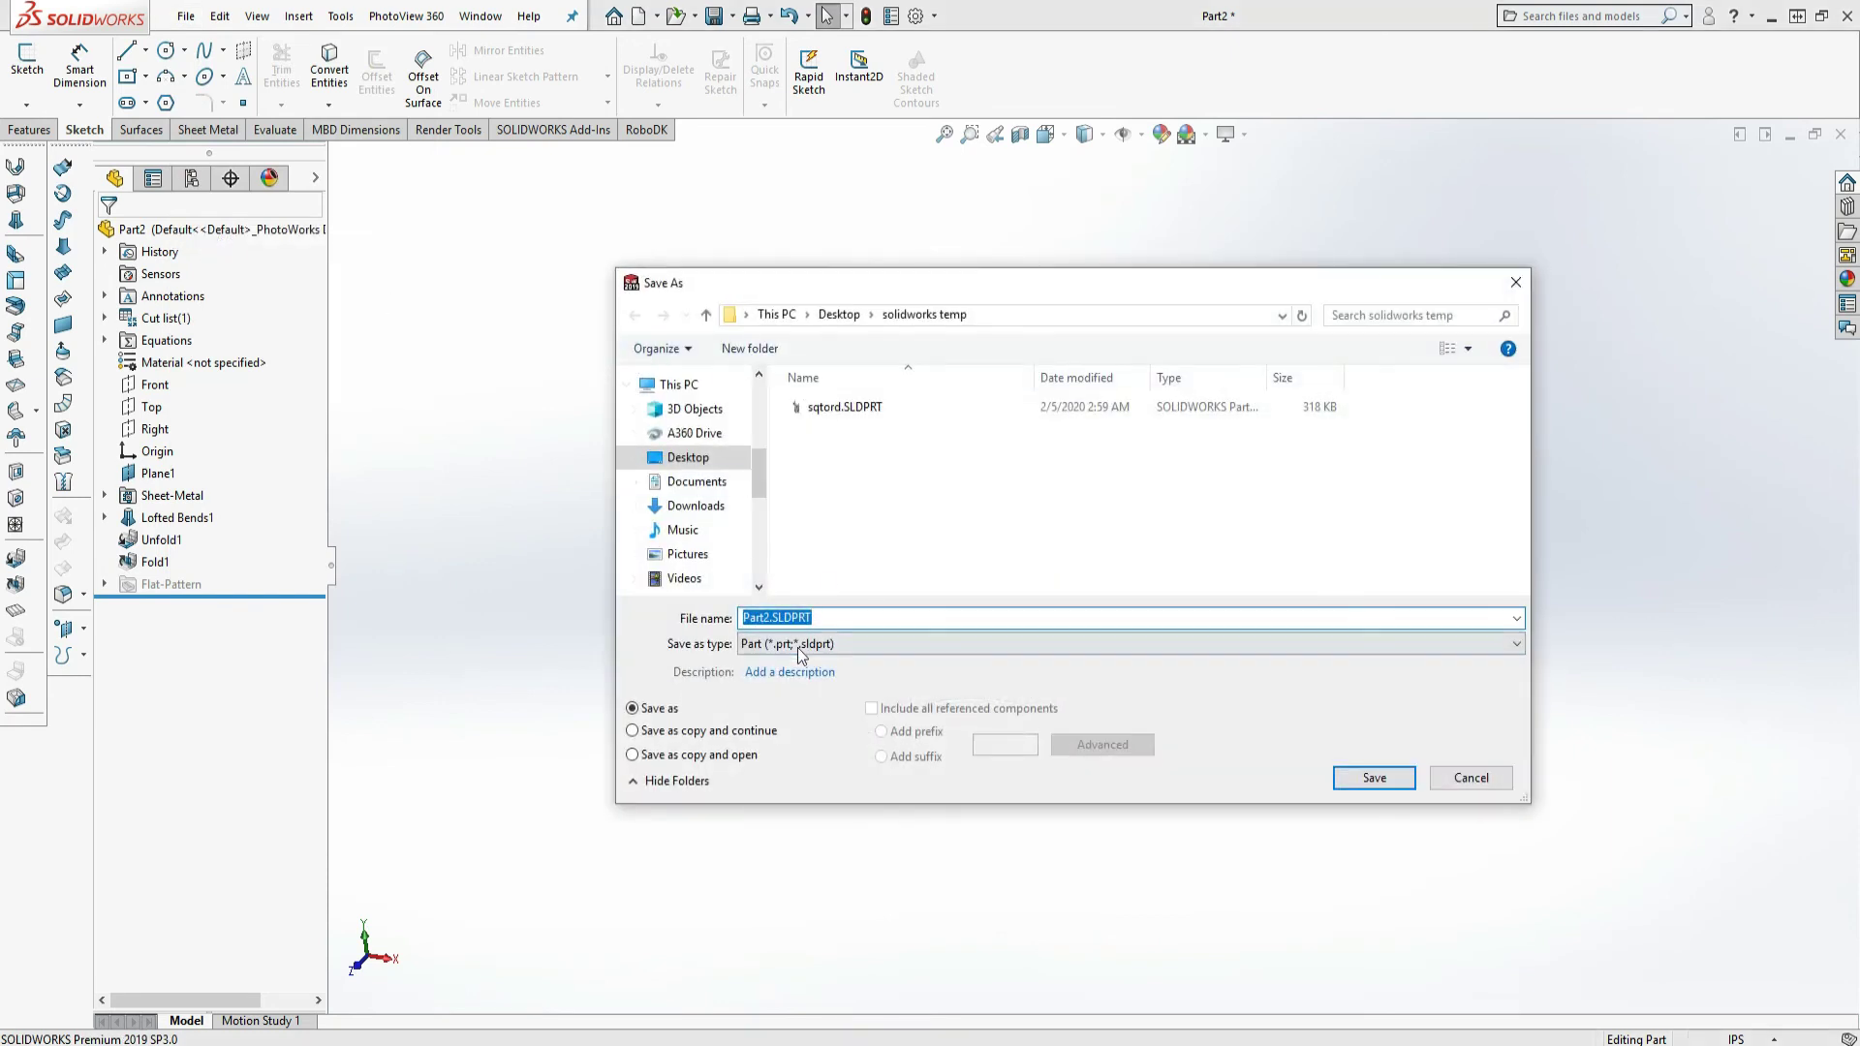
{"action": "left_click", "coordinate": [823, 409]}
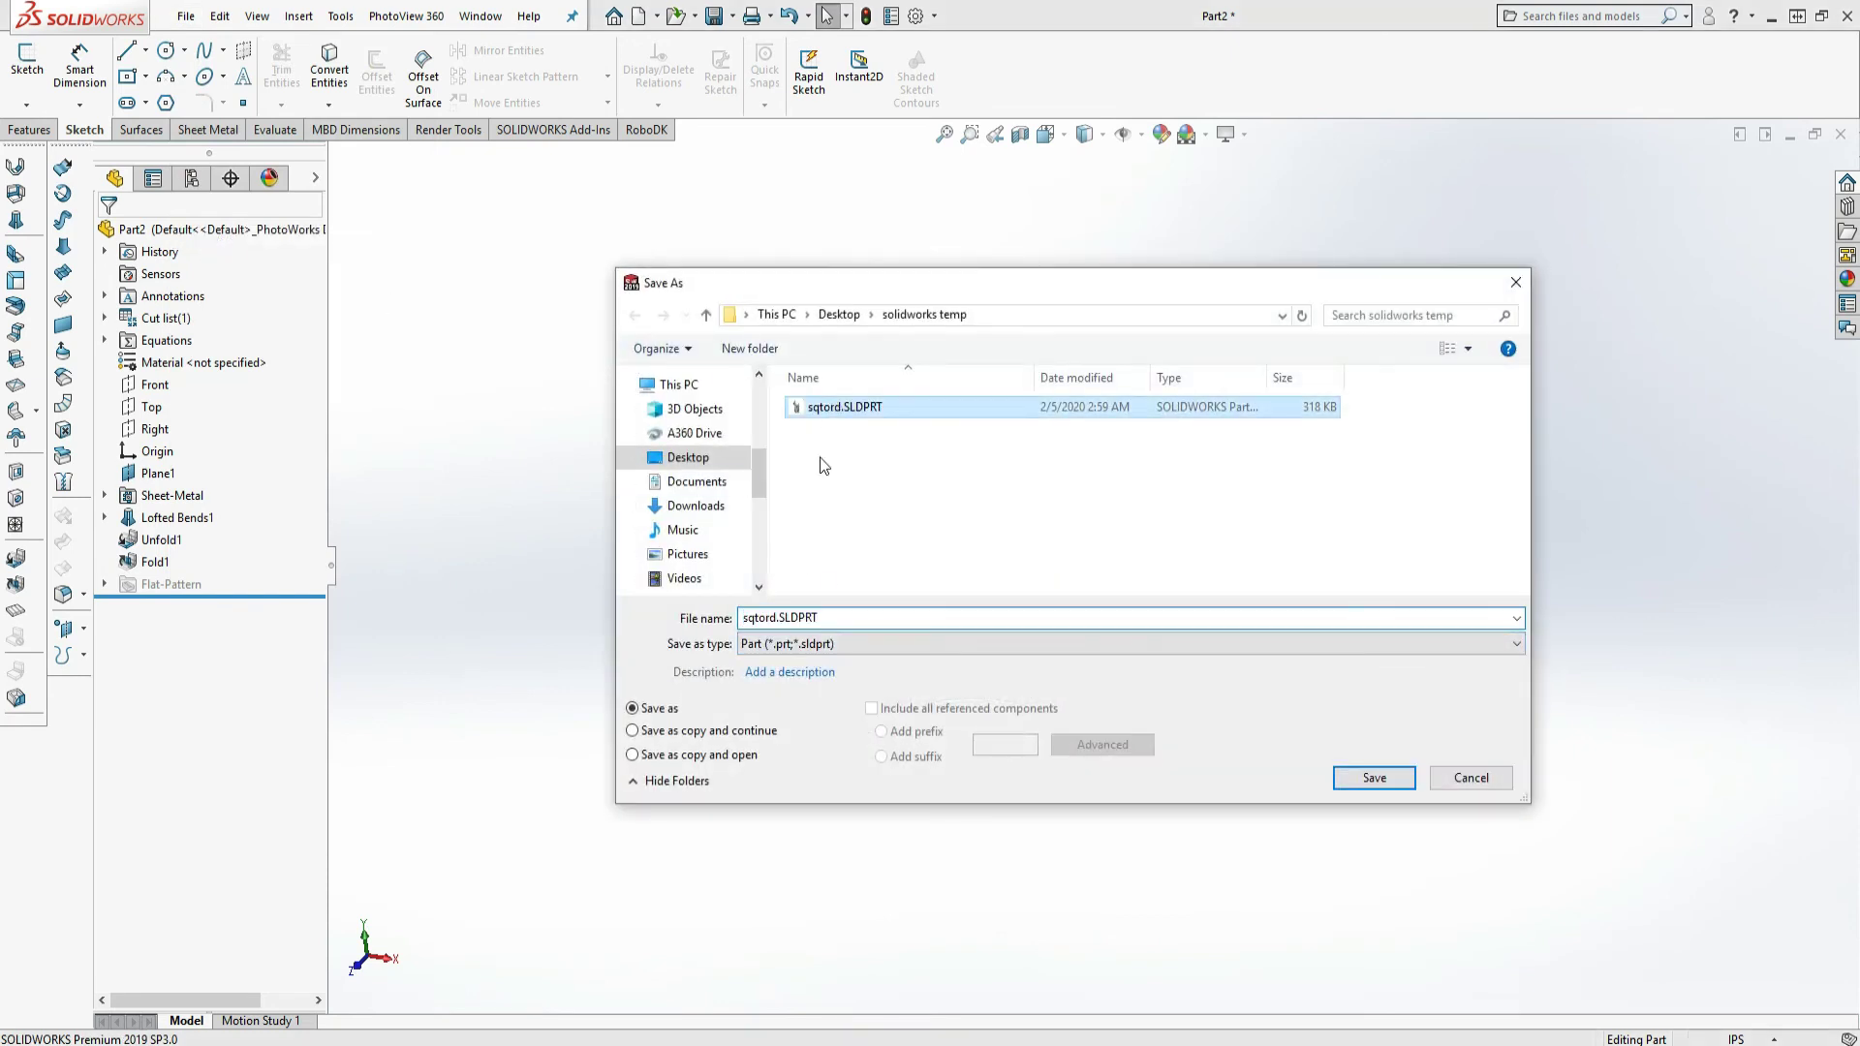
{"action": "double_click", "coordinate": [778, 618]}
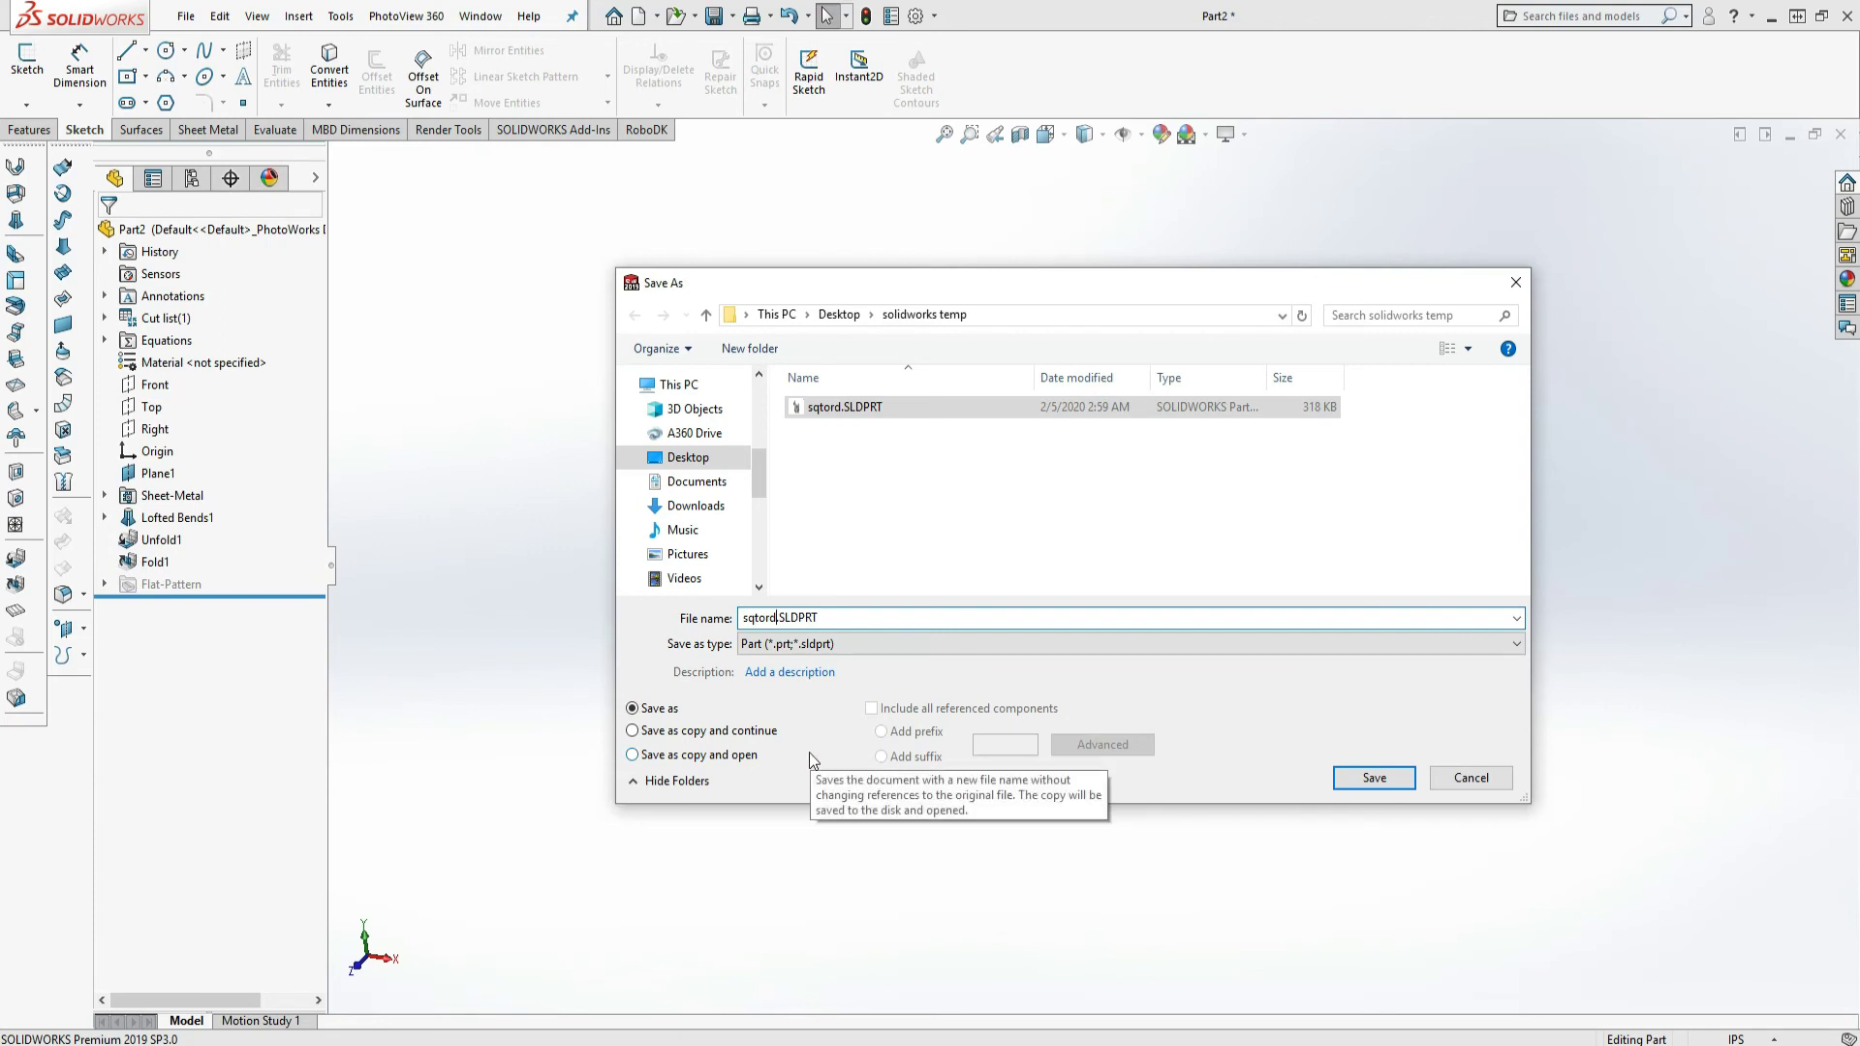
{"action": "key", "text": "Escape"}
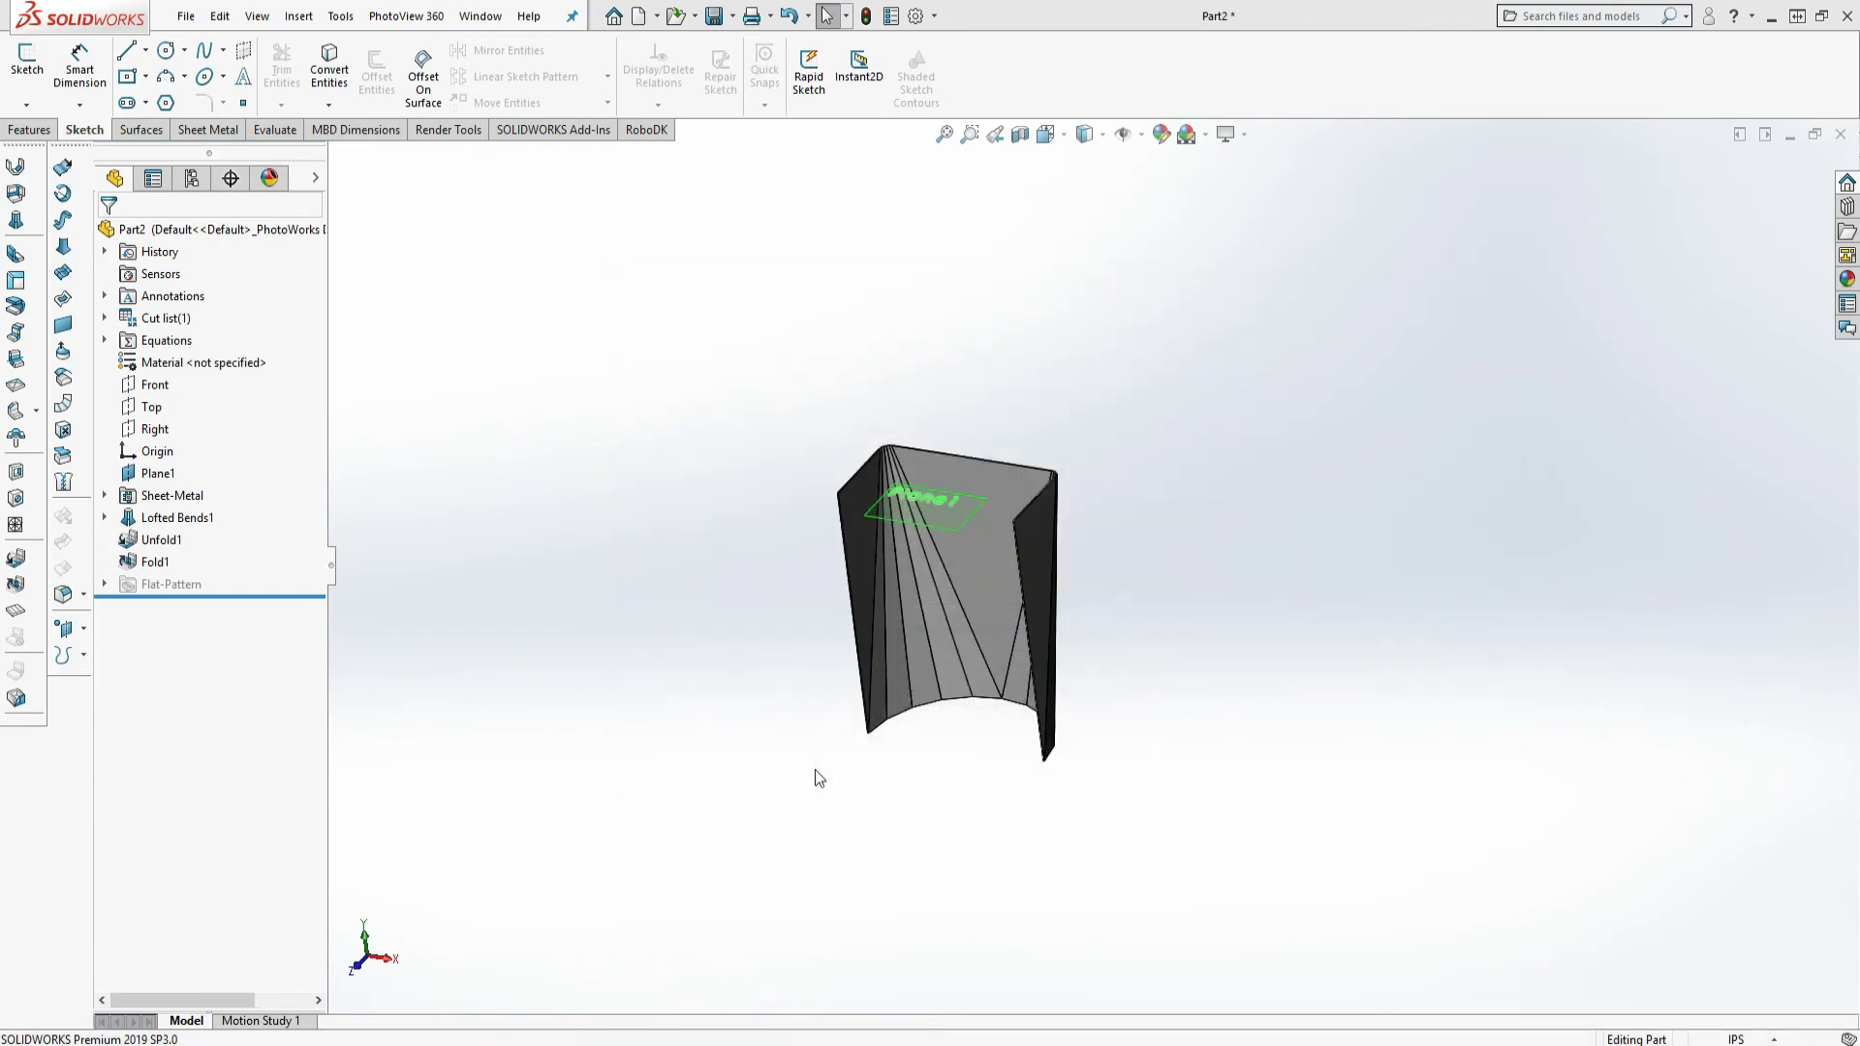
Create a new assembly and place the sqtord2 part in it as the first component.
{"action": "left_click", "coordinate": [186, 17]}
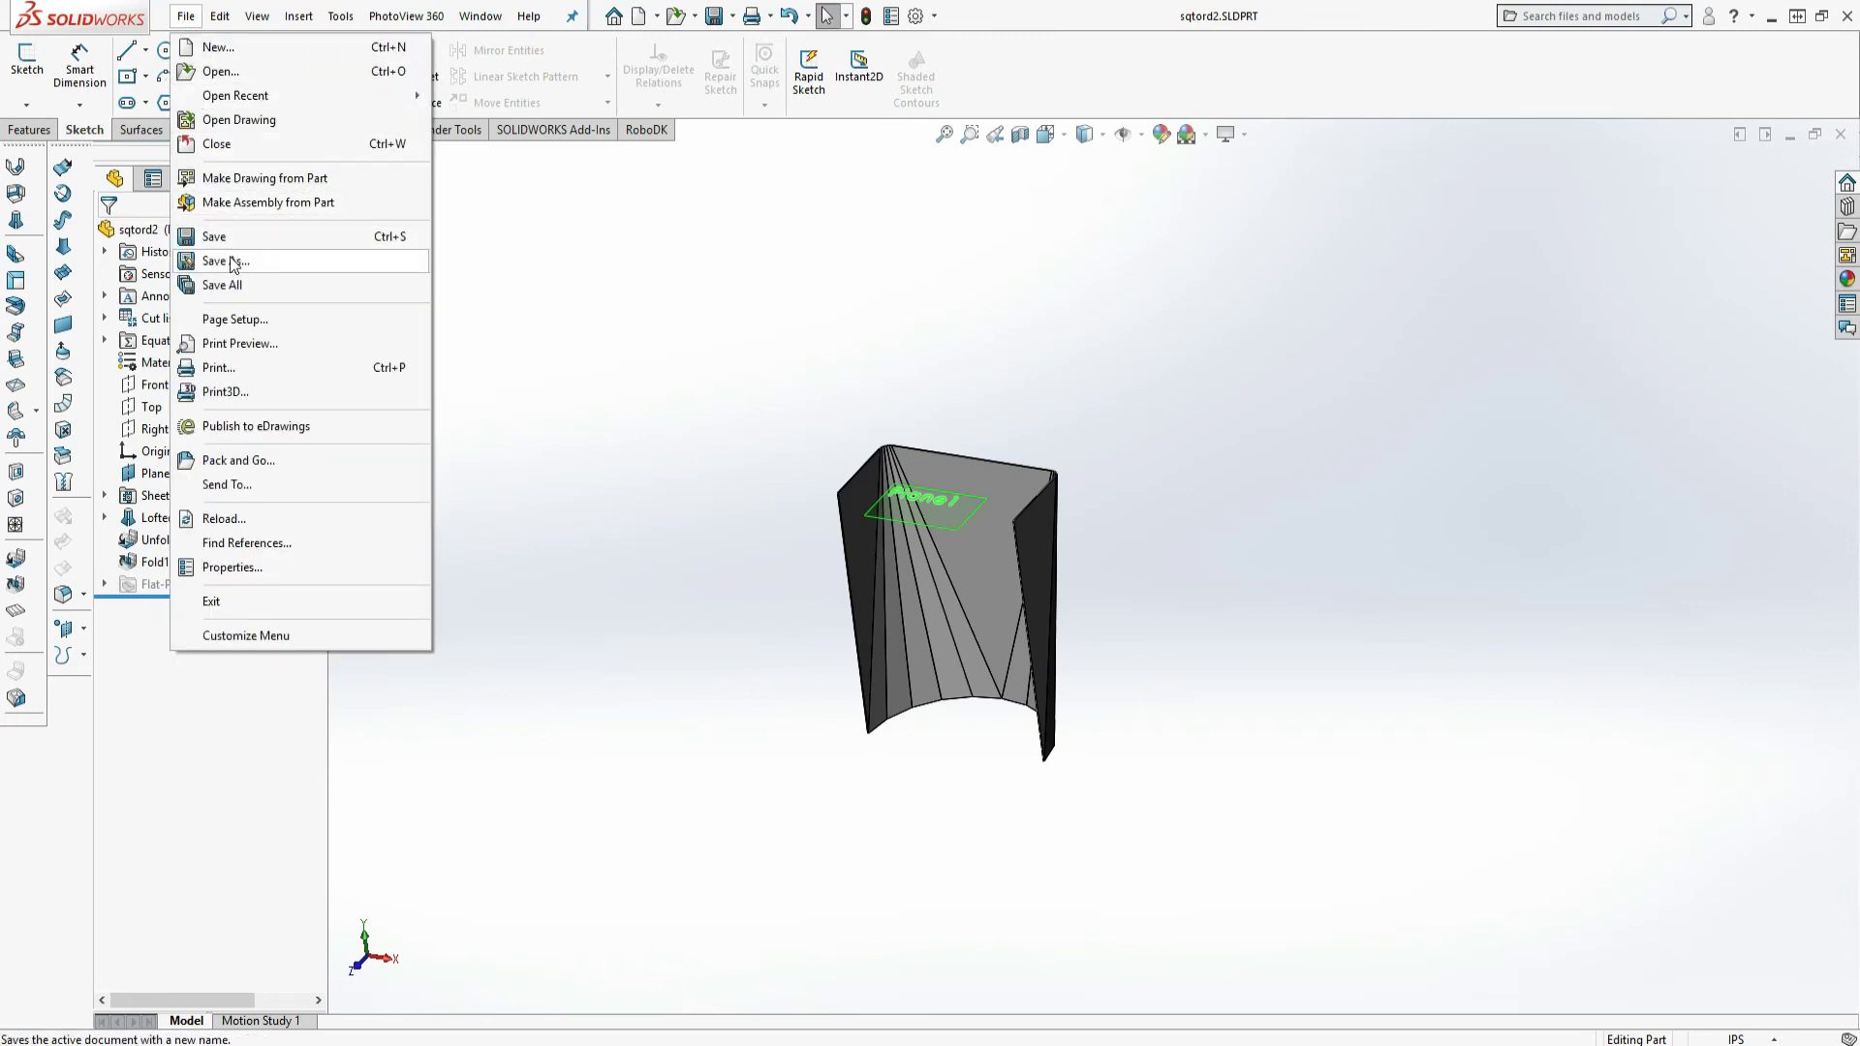
{"action": "left_click", "coordinate": [218, 49]}
{"action": "left_click", "coordinate": [460, 382]}
{"action": "left_click", "coordinate": [757, 780]}
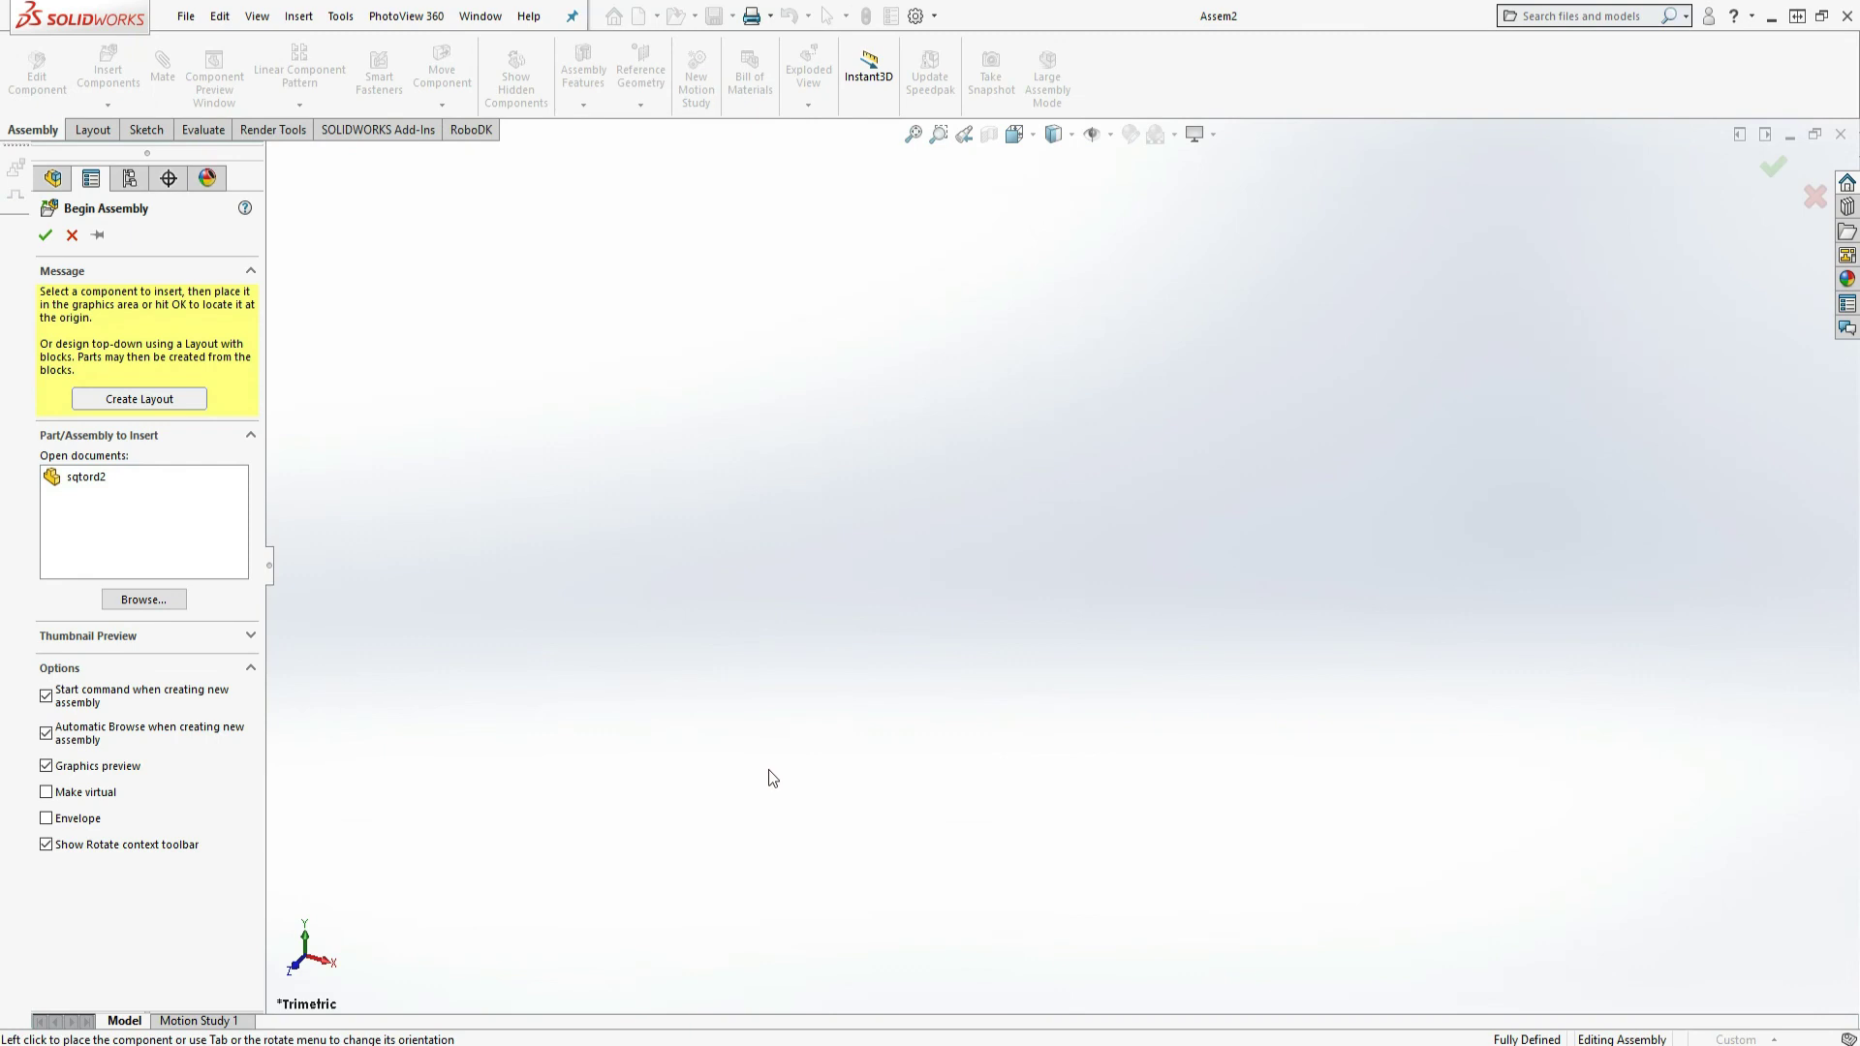
{"action": "left_click", "coordinate": [108, 477]}
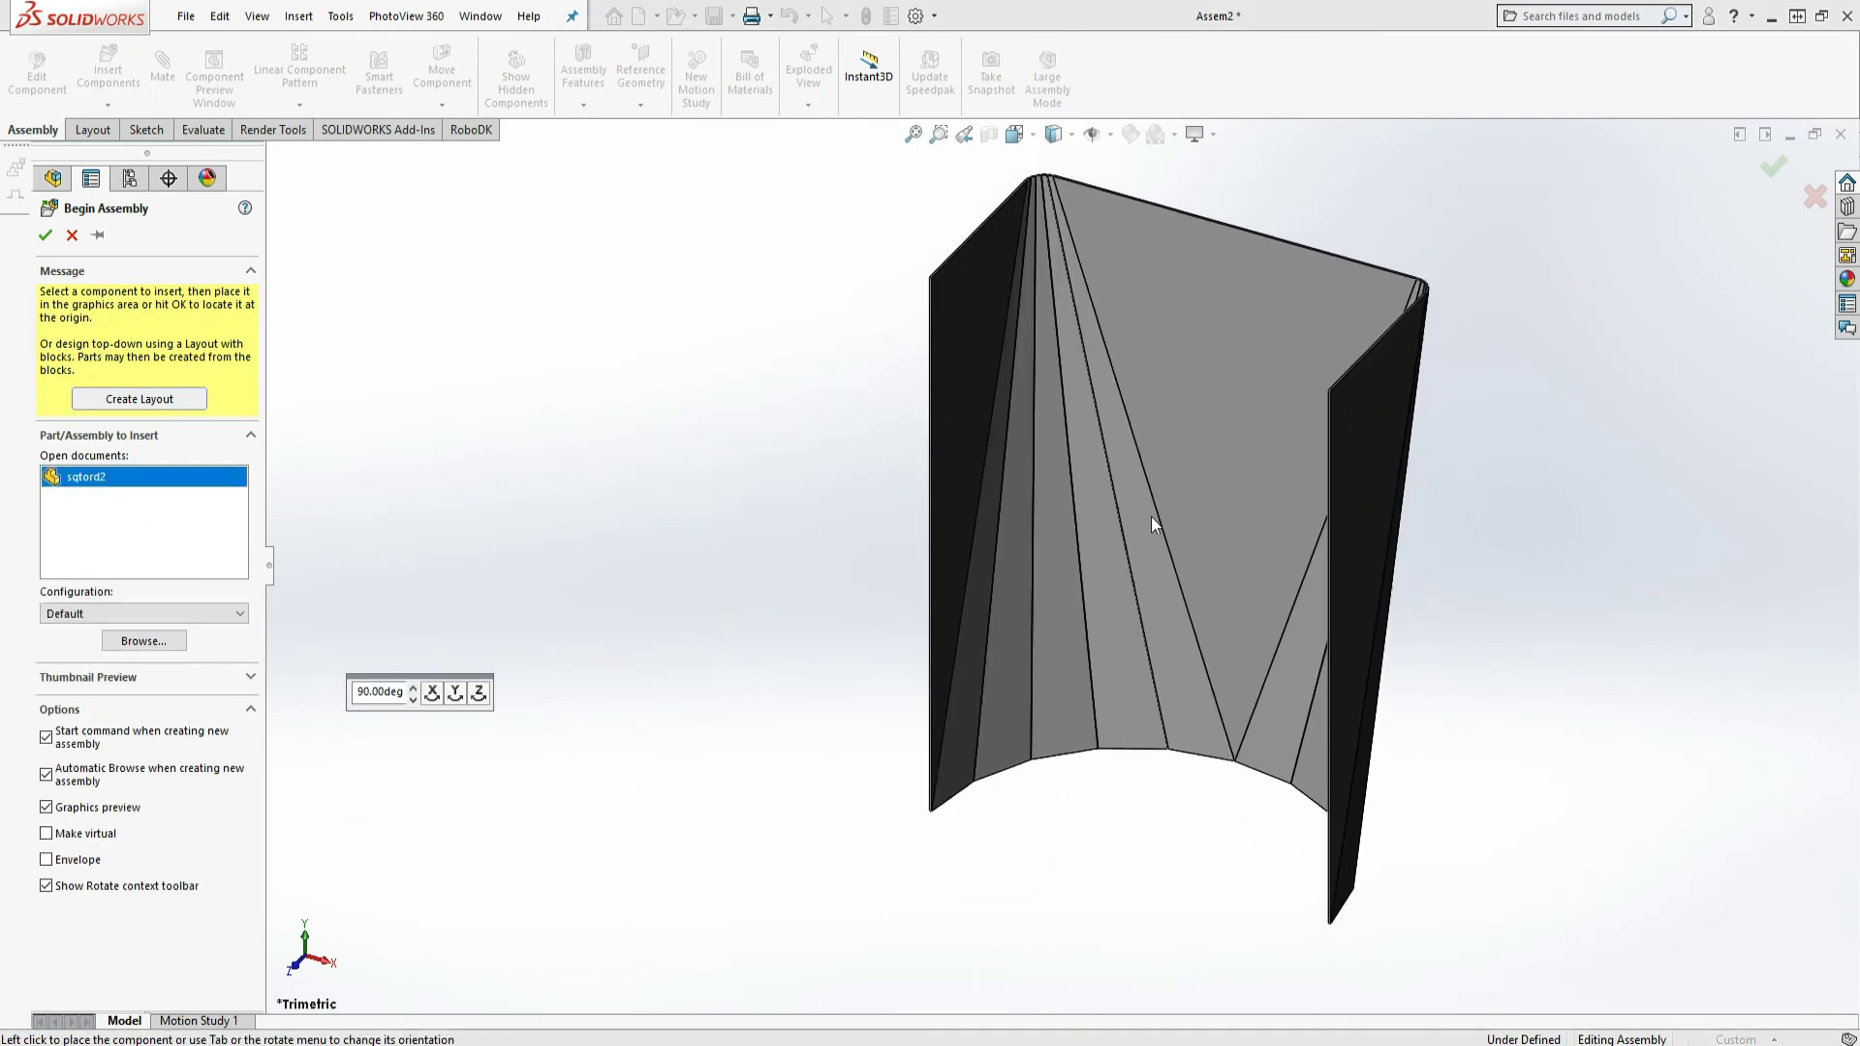
{"action": "left_click", "coordinate": [1149, 515]}
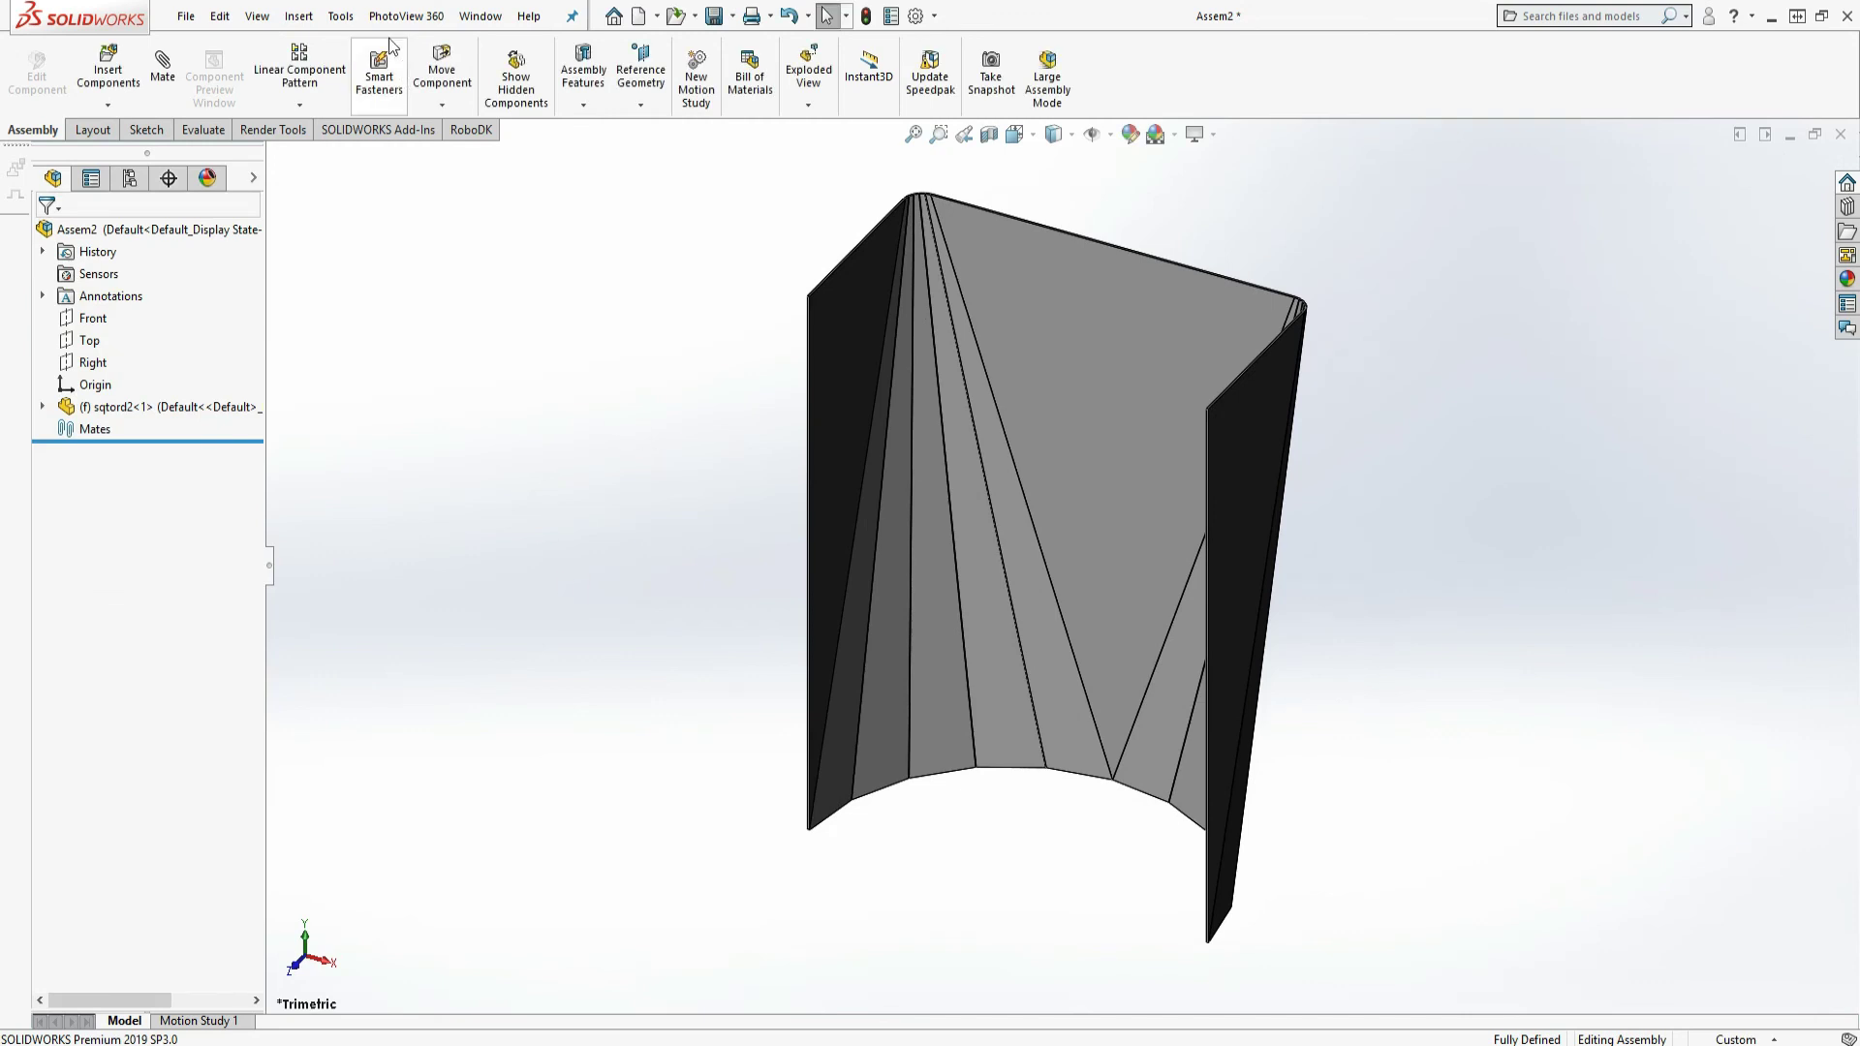
Insert a second sqtord2 component, rotated 90 degrees twice about Y, and place it in front of the first half.
{"action": "left_click", "coordinate": [297, 26]}
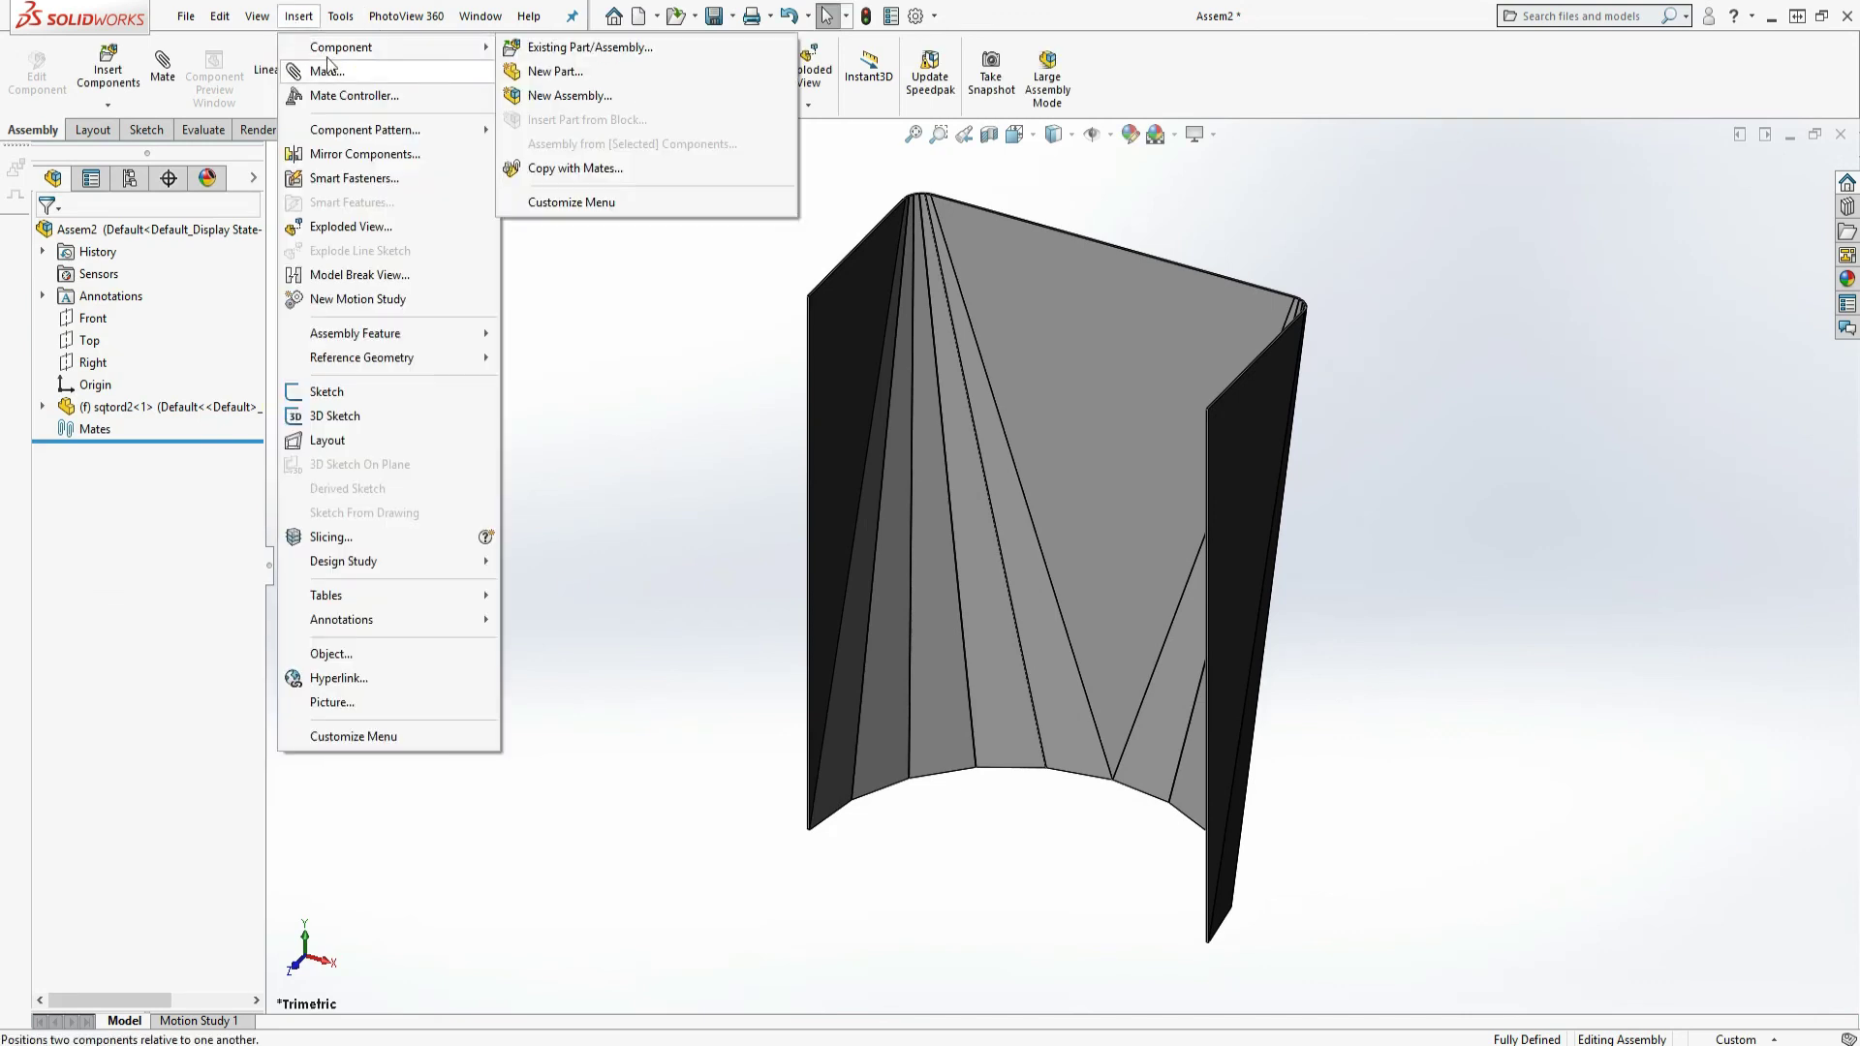
{"action": "left_click", "coordinate": [298, 16]}
{"action": "left_click", "coordinate": [297, 17]}
{"action": "mouse_move", "coordinate": [465, 48]}
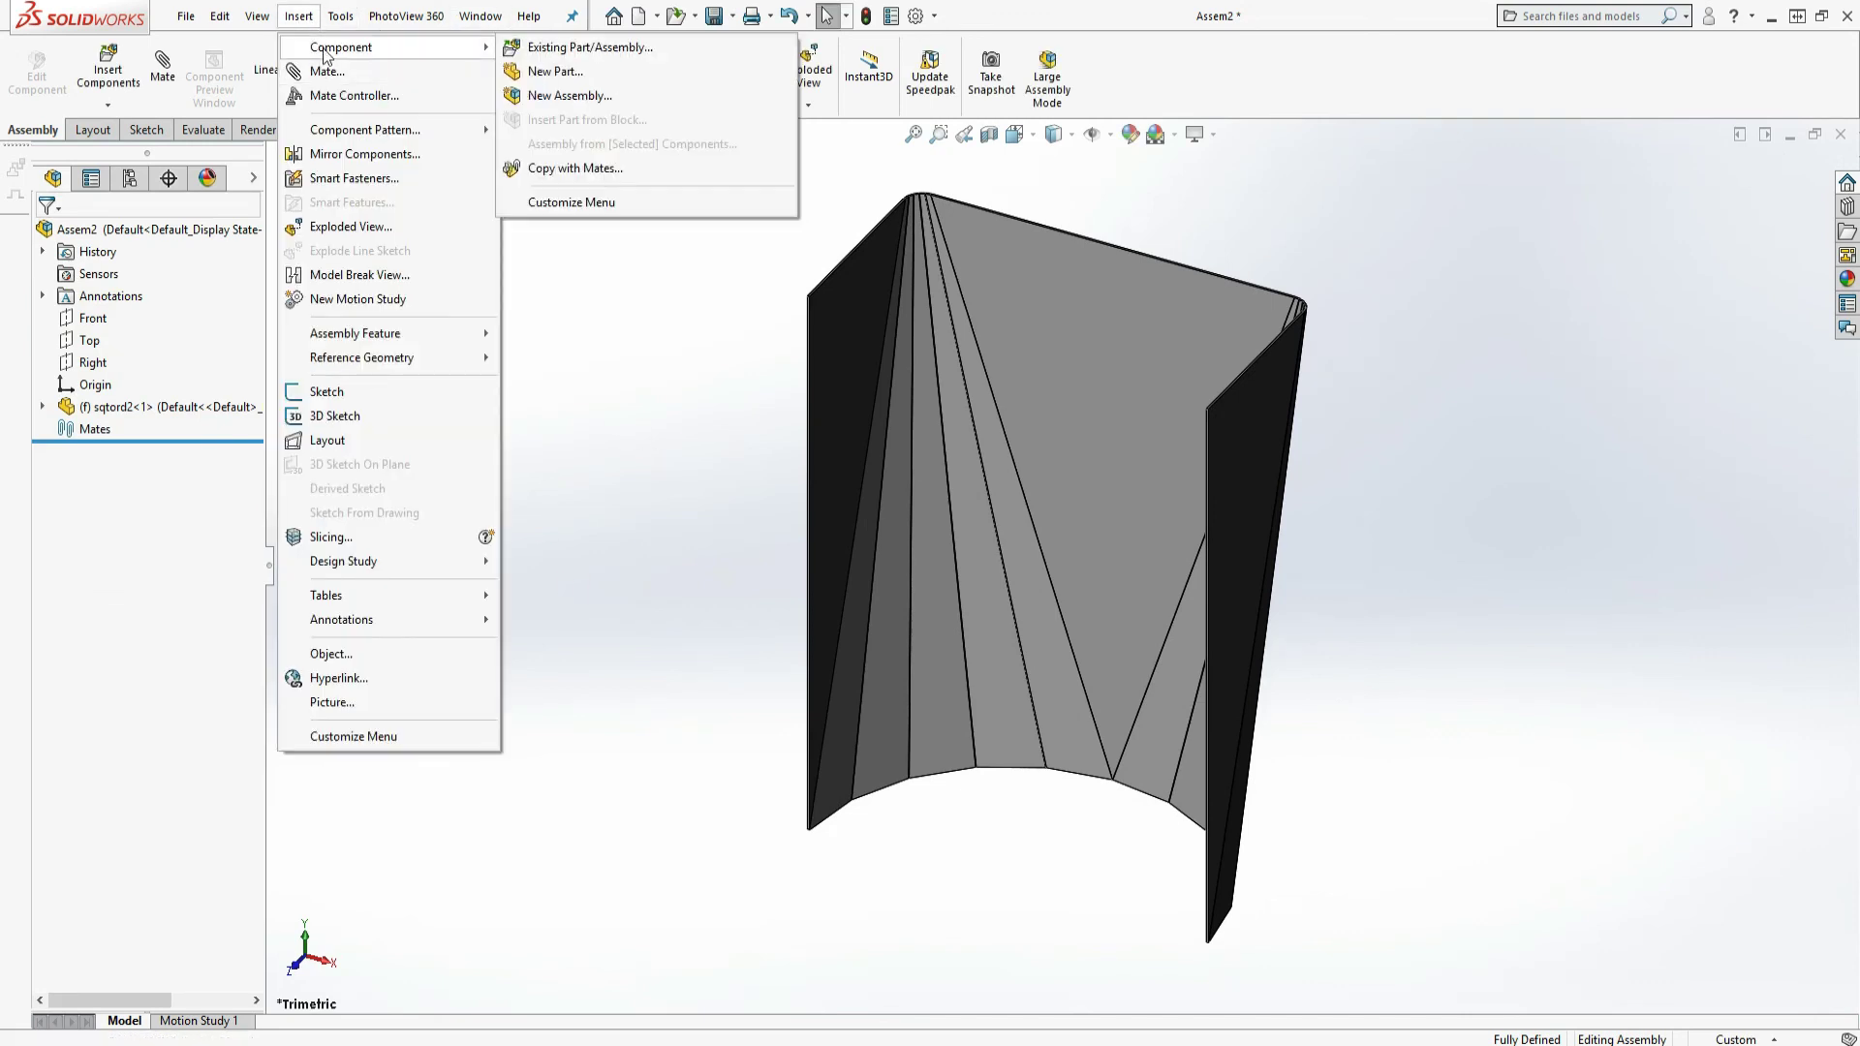
{"action": "left_click", "coordinate": [531, 48]}
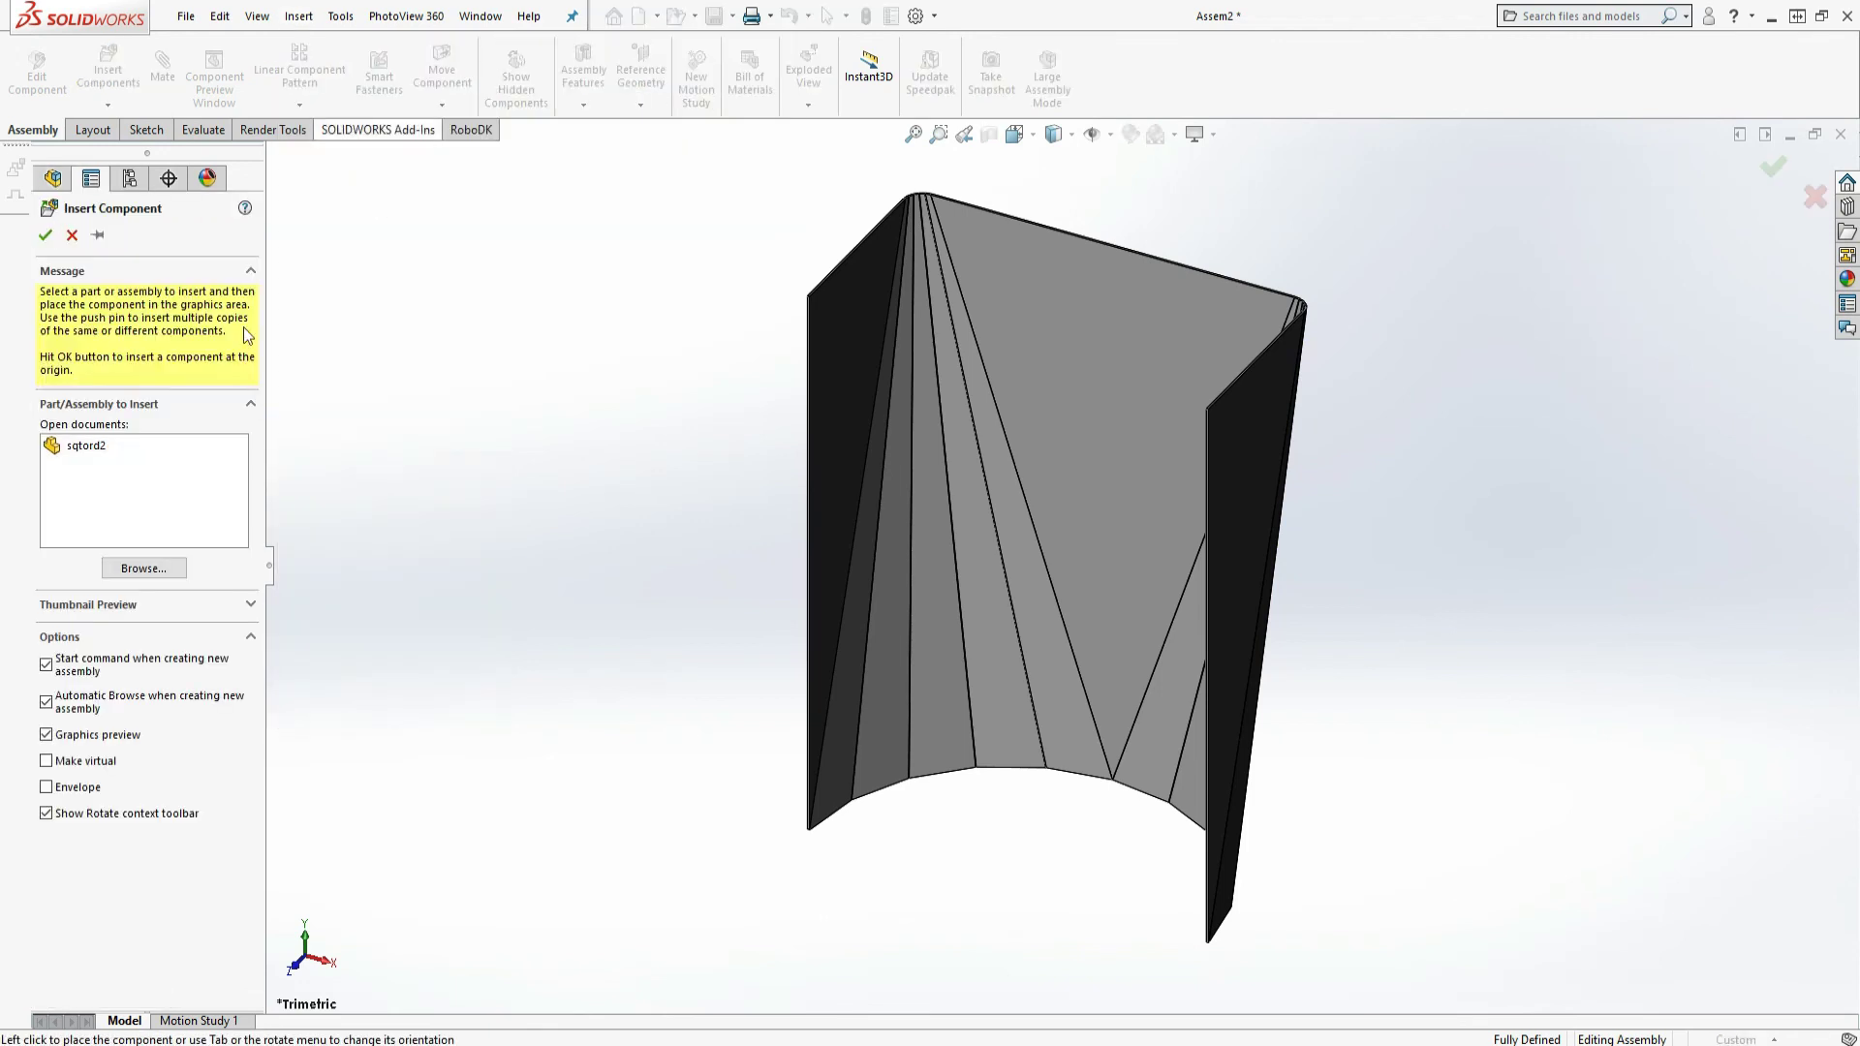
{"action": "left_click", "coordinate": [133, 491]}
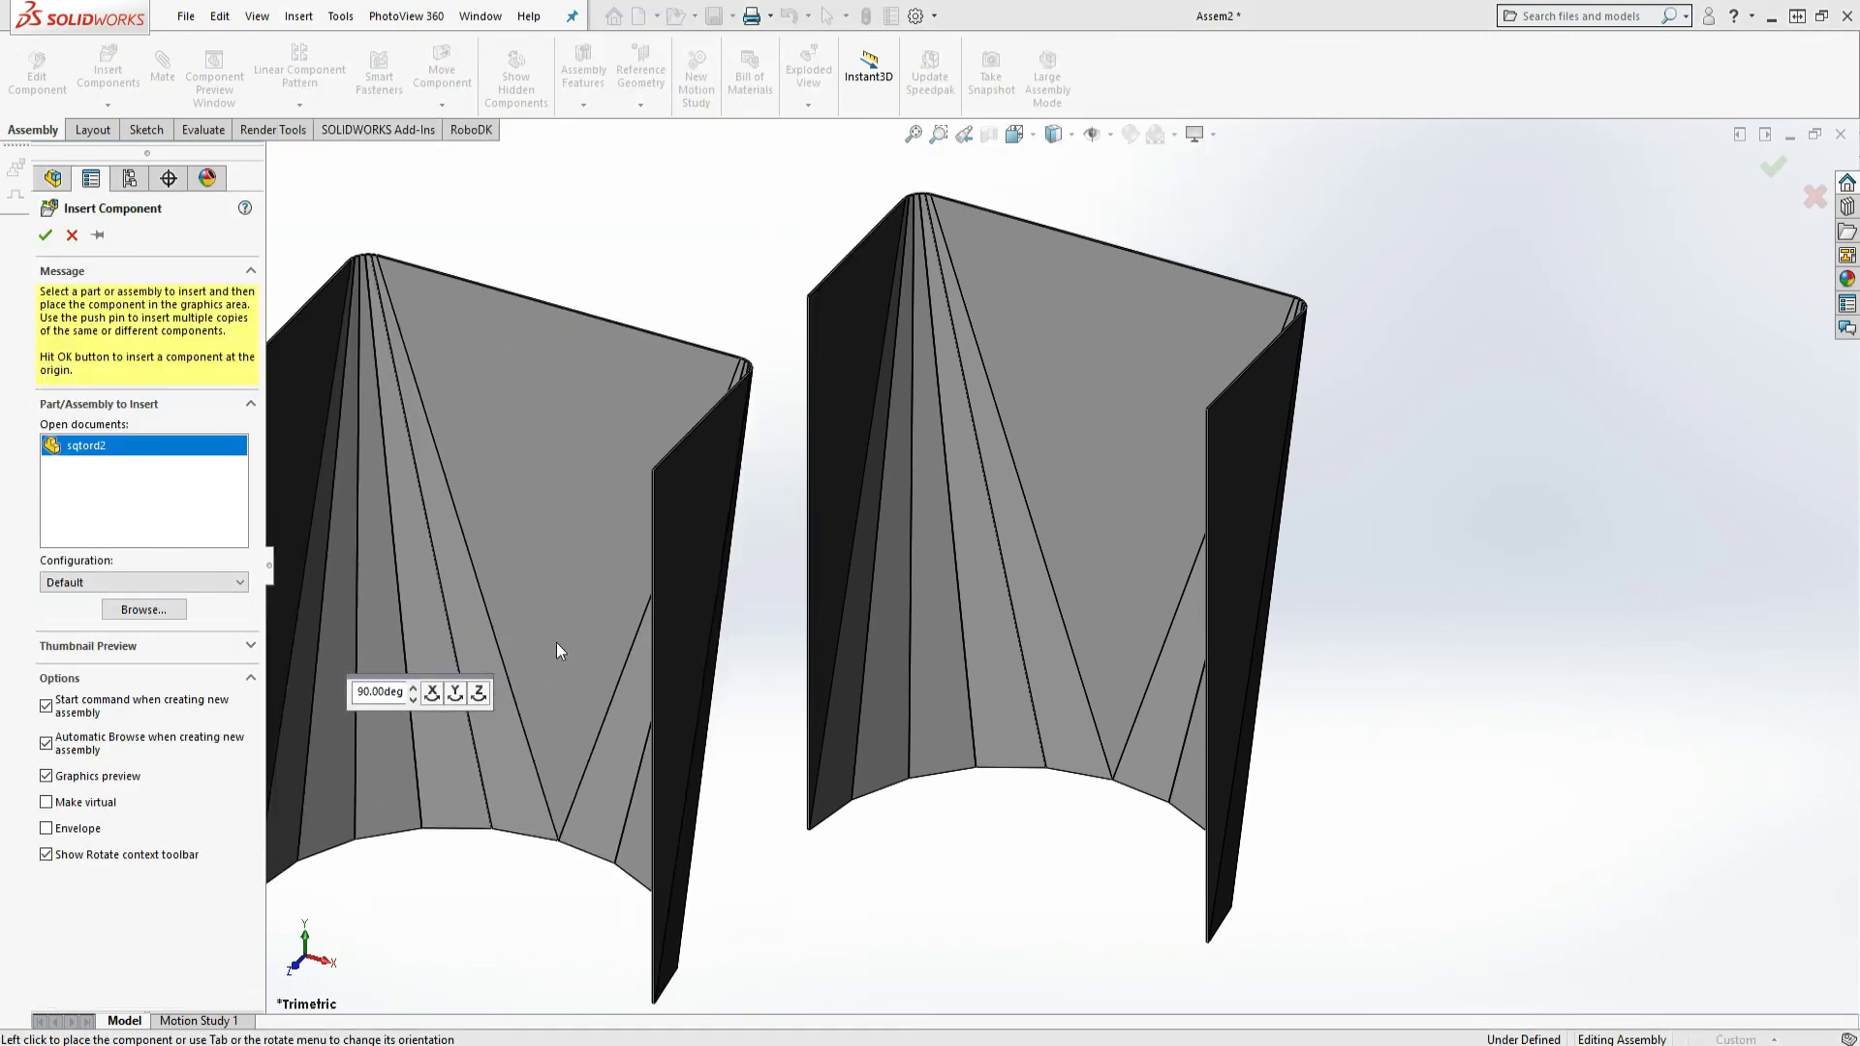
{"action": "left_click", "coordinate": [456, 693]}
{"action": "left_click", "coordinate": [456, 694]}
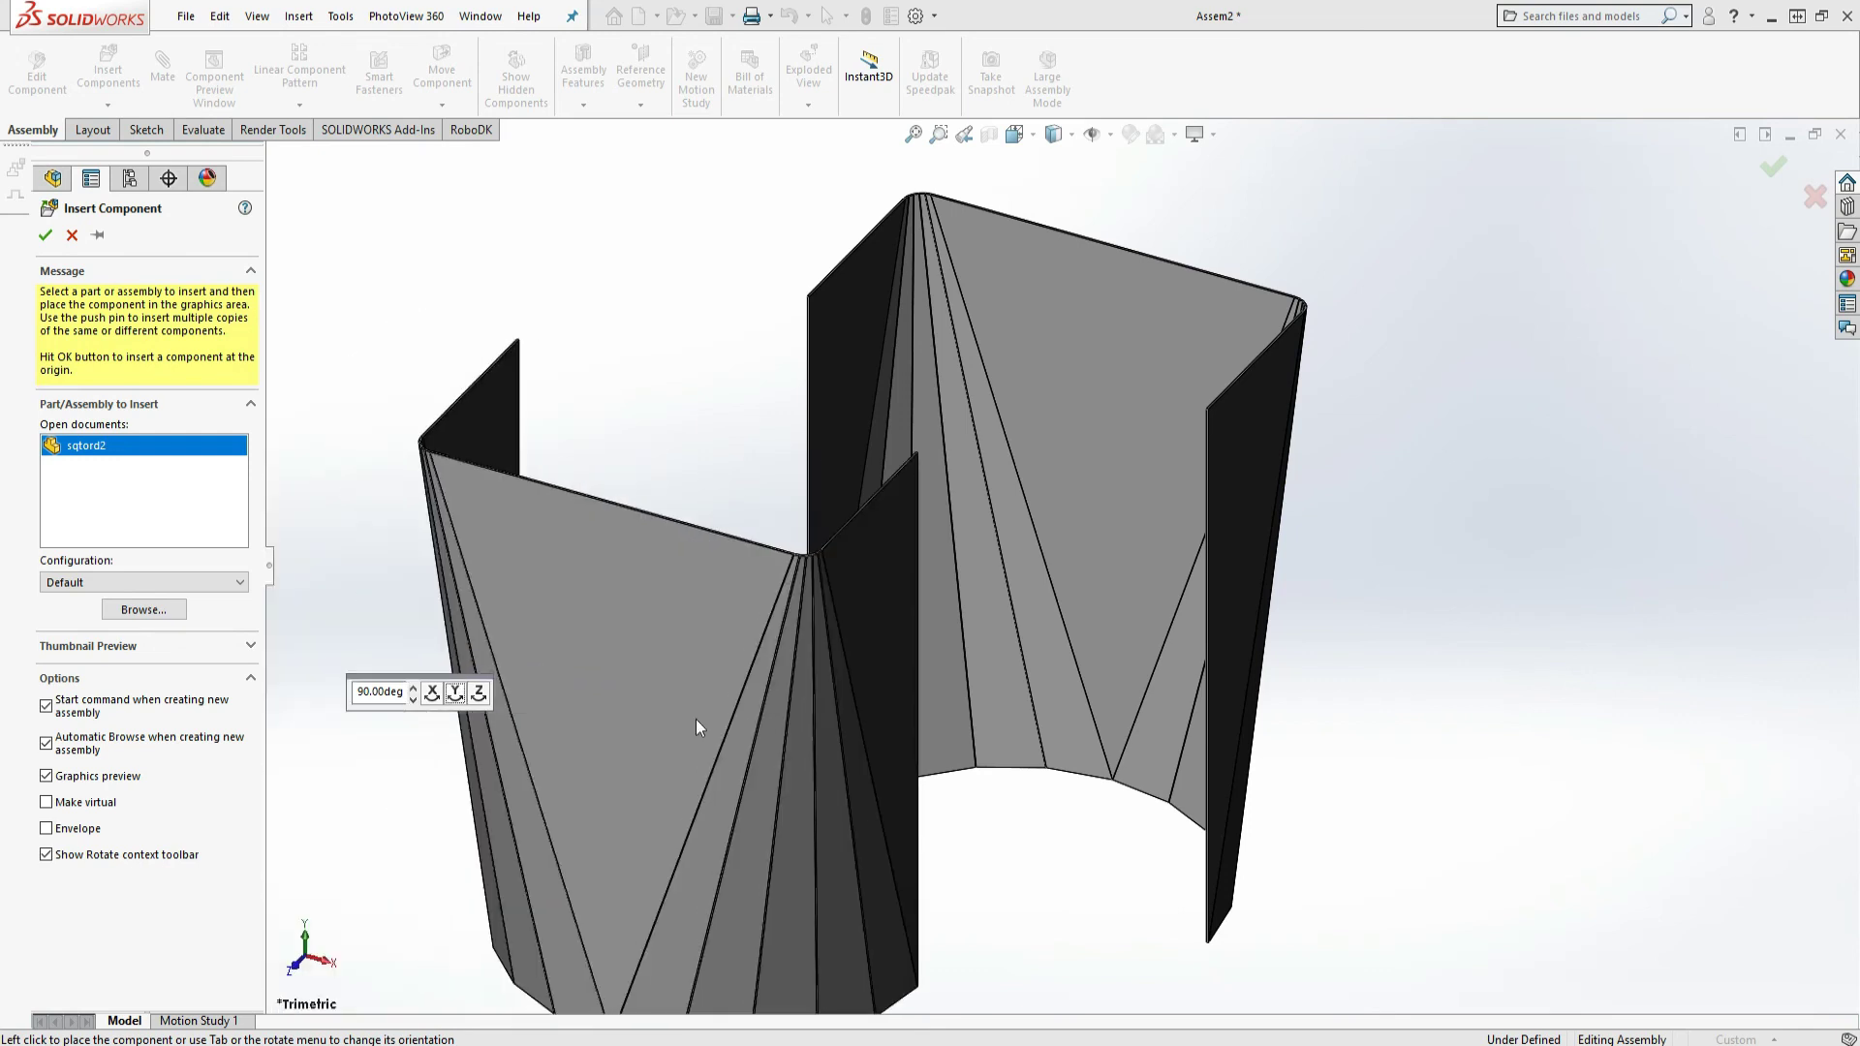
{"action": "left_click", "coordinate": [811, 718]}
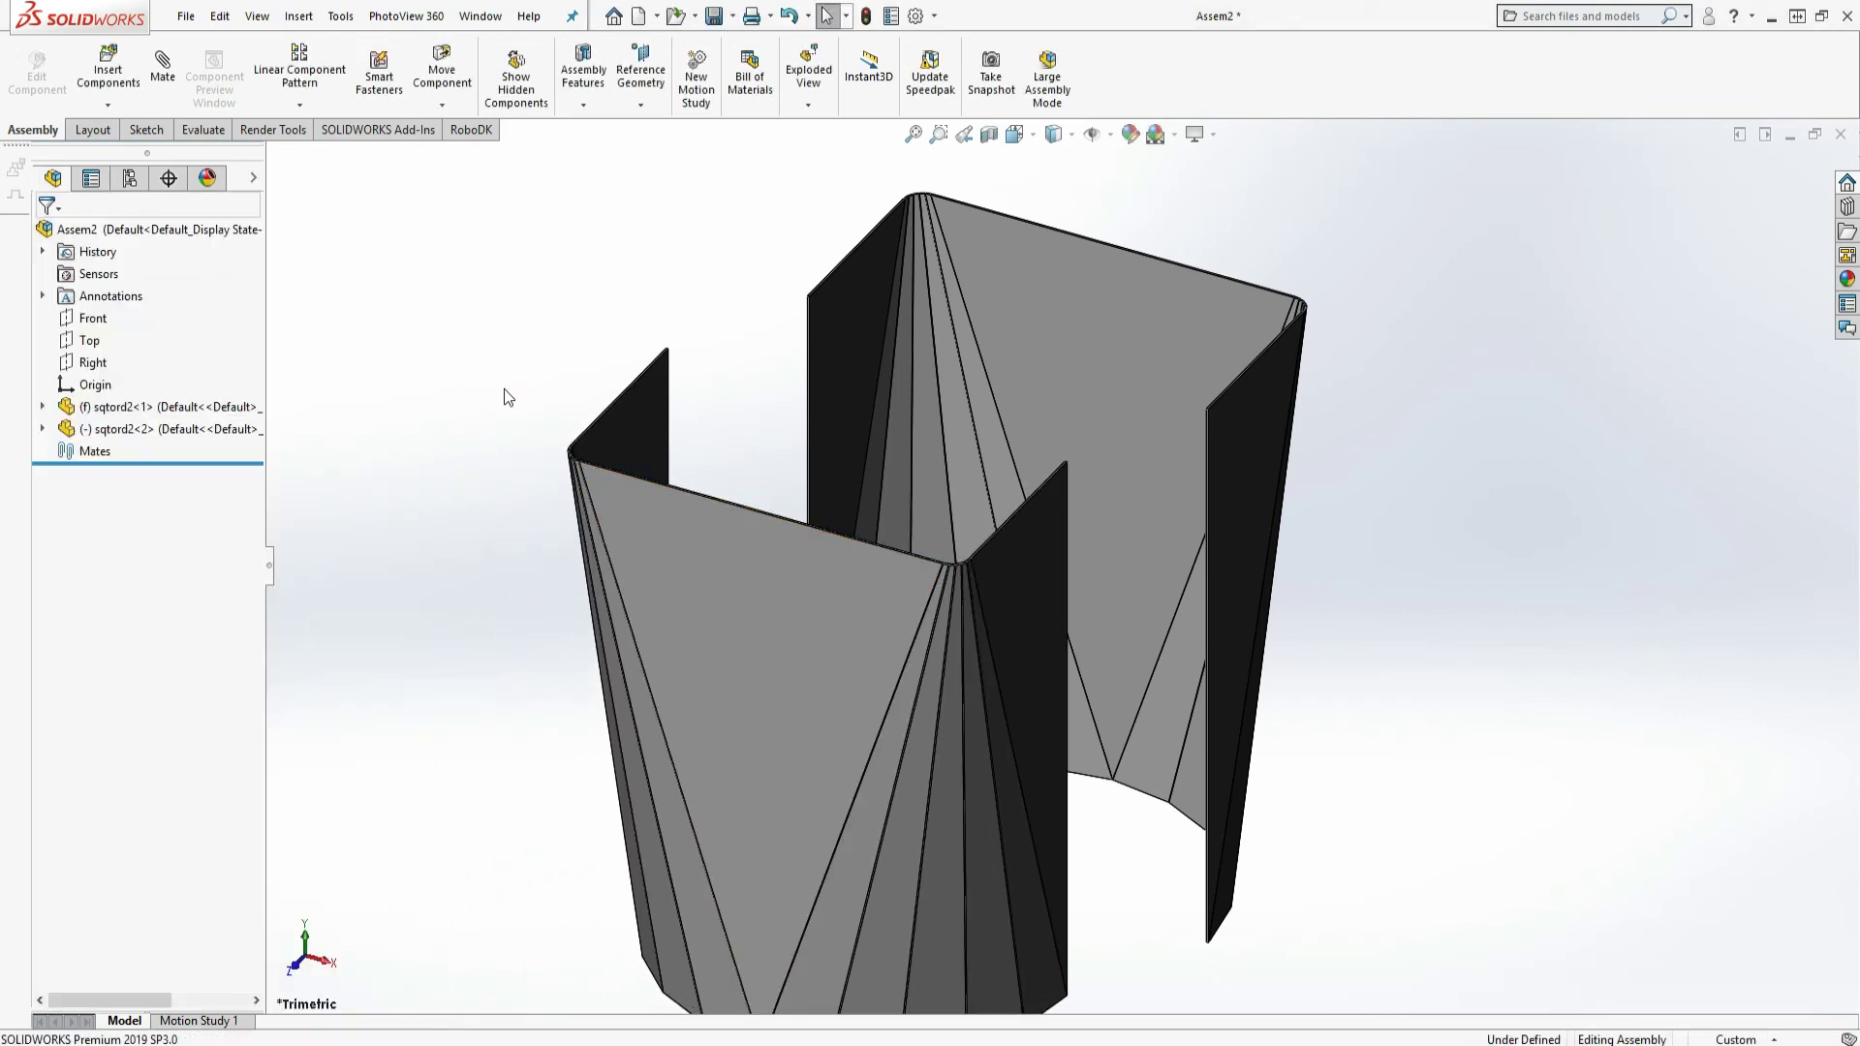
Mate the Front planes of the two sqtord2 components as coincident.
{"action": "scroll", "coordinate": [957, 573], "scroll_direction": "up", "scroll_amount": 3}
{"action": "scroll", "coordinate": [1288, 968], "scroll_direction": "up", "scroll_amount": 1}
{"action": "scroll", "coordinate": [1246, 942], "scroll_direction": "down", "scroll_amount": 3}
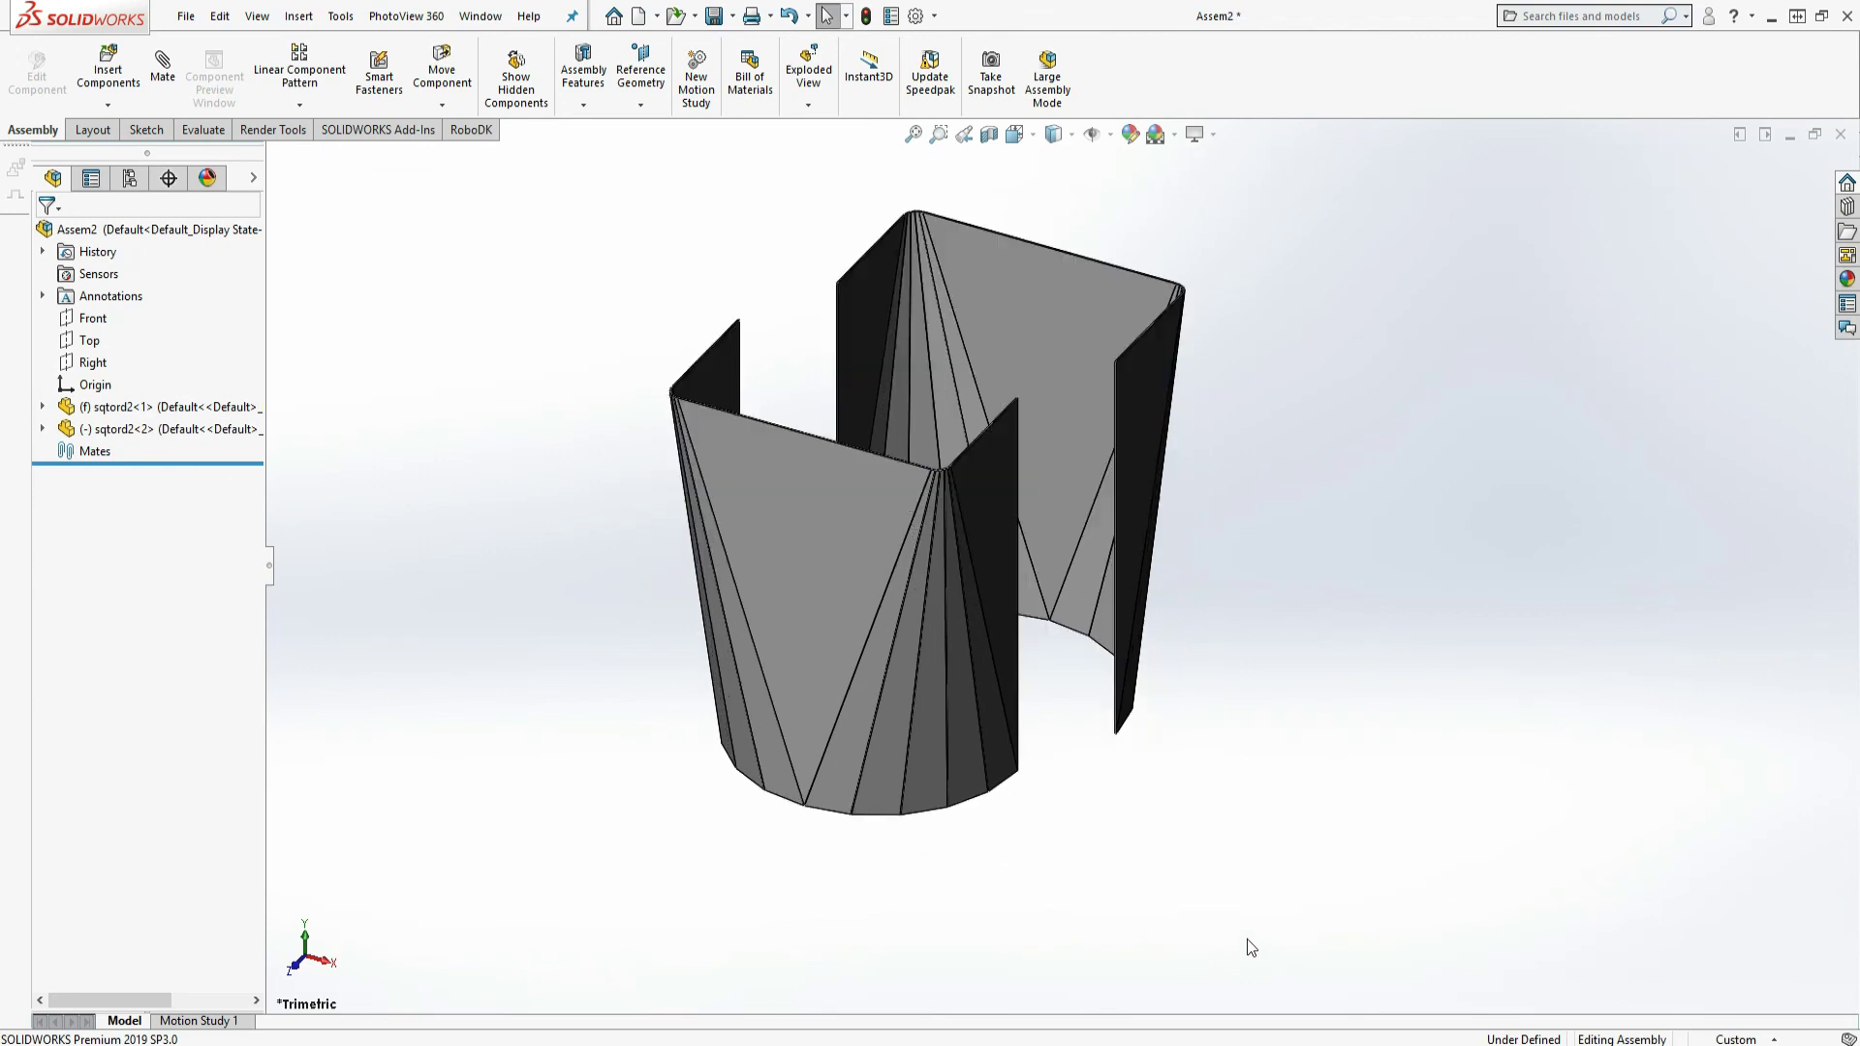
{"action": "scroll", "coordinate": [1240, 736], "scroll_direction": "up", "scroll_amount": 4}
{"action": "scroll", "coordinate": [1201, 242], "scroll_direction": "down", "scroll_amount": 1}
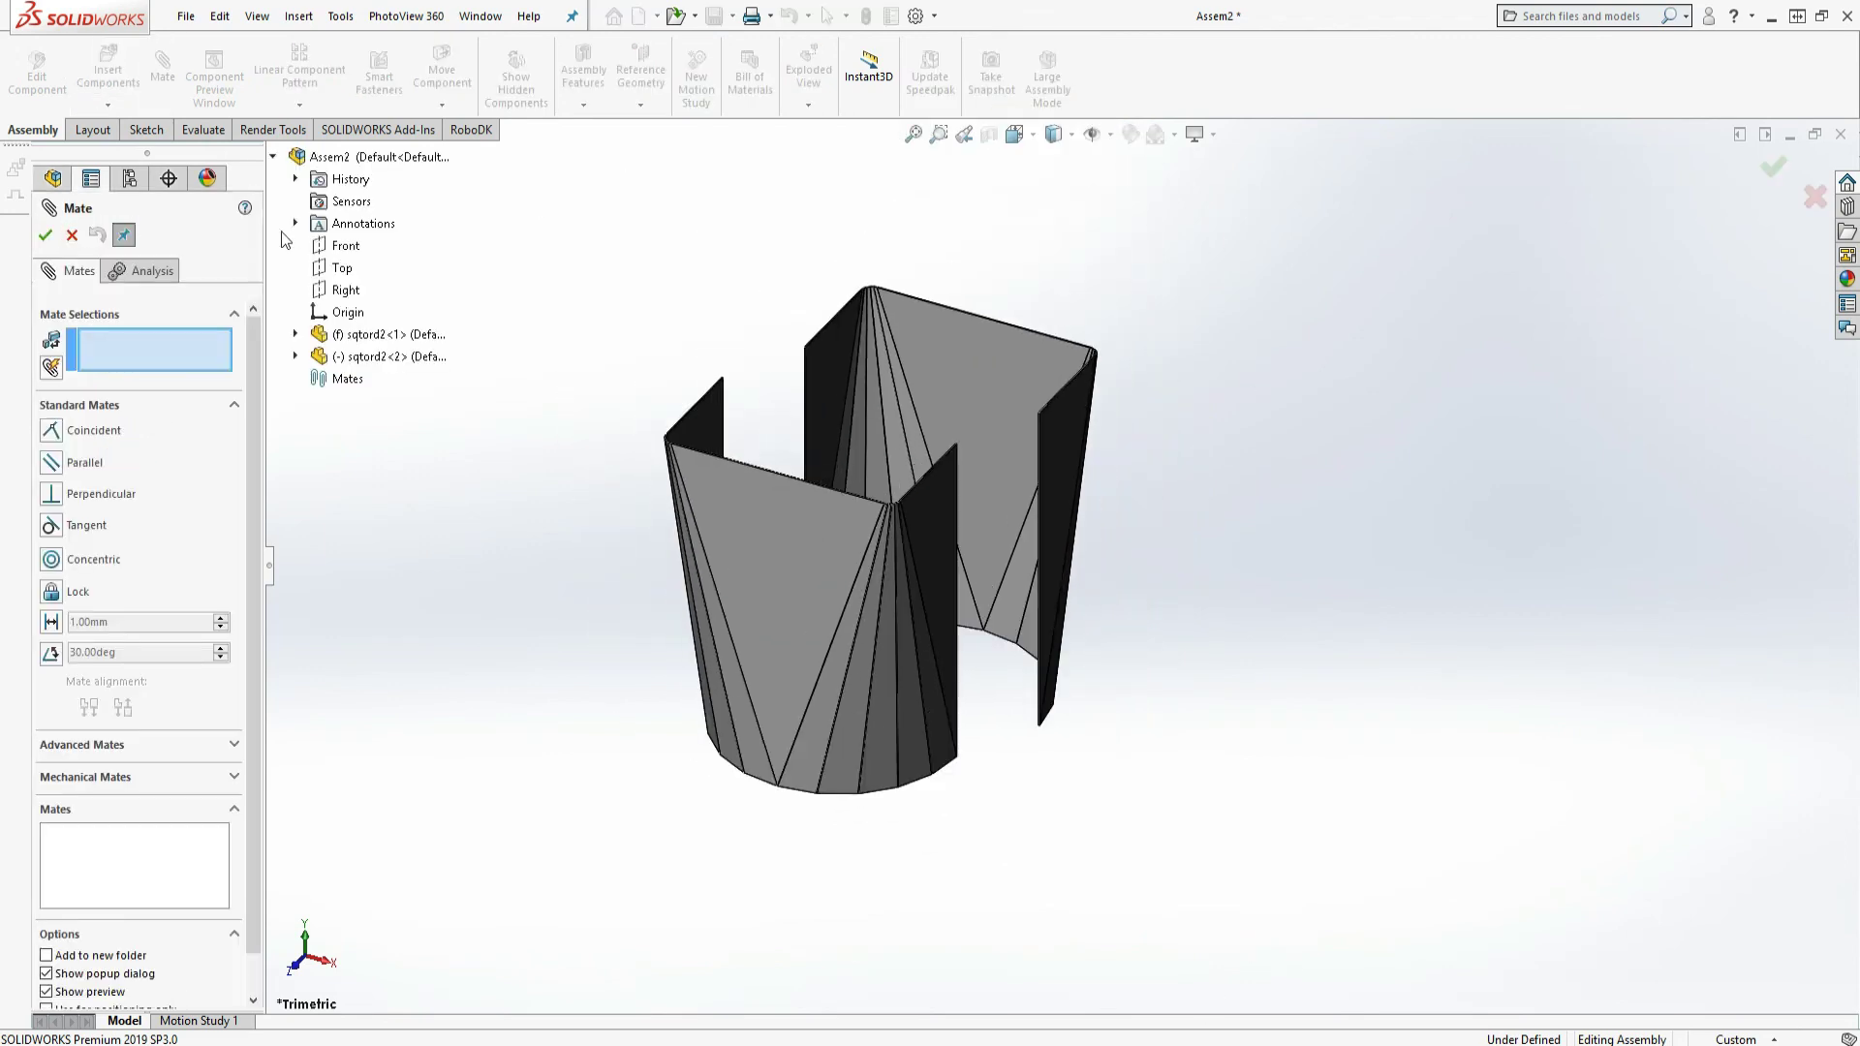
{"action": "left_click", "coordinate": [295, 335]}
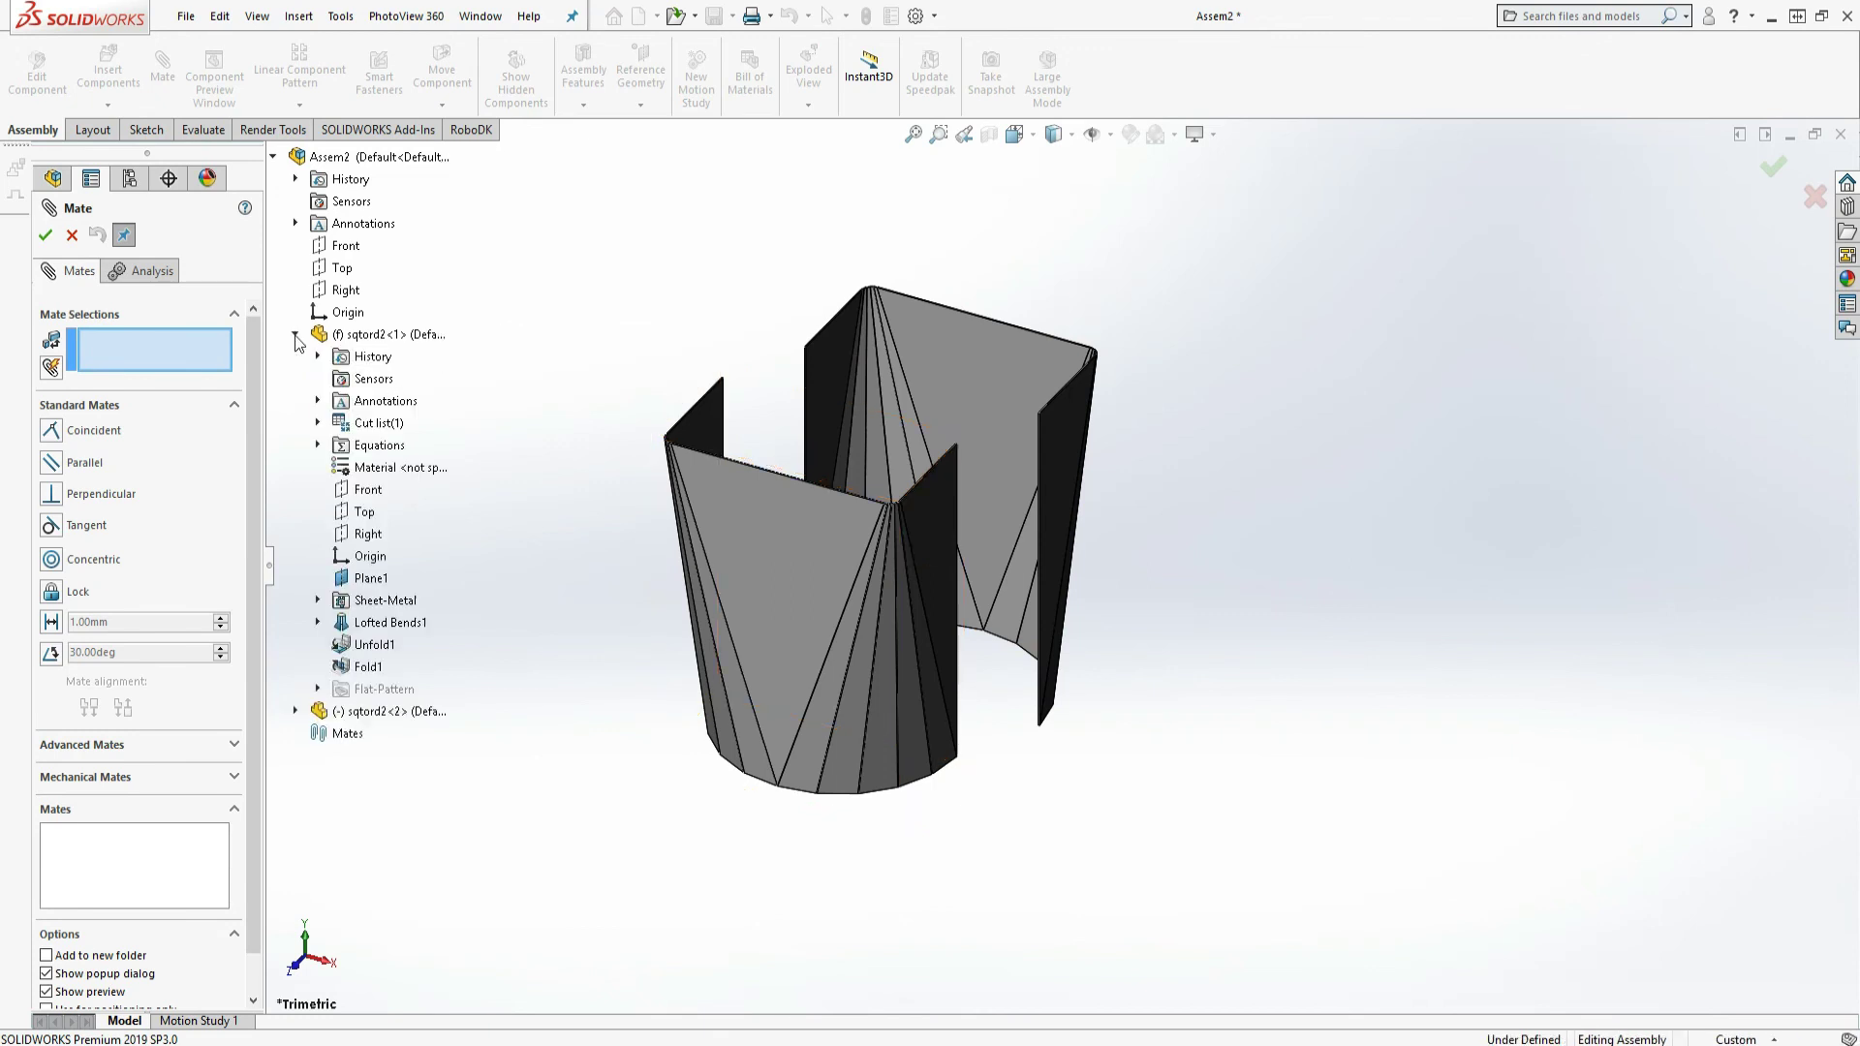
{"action": "left_click", "coordinate": [365, 493]}
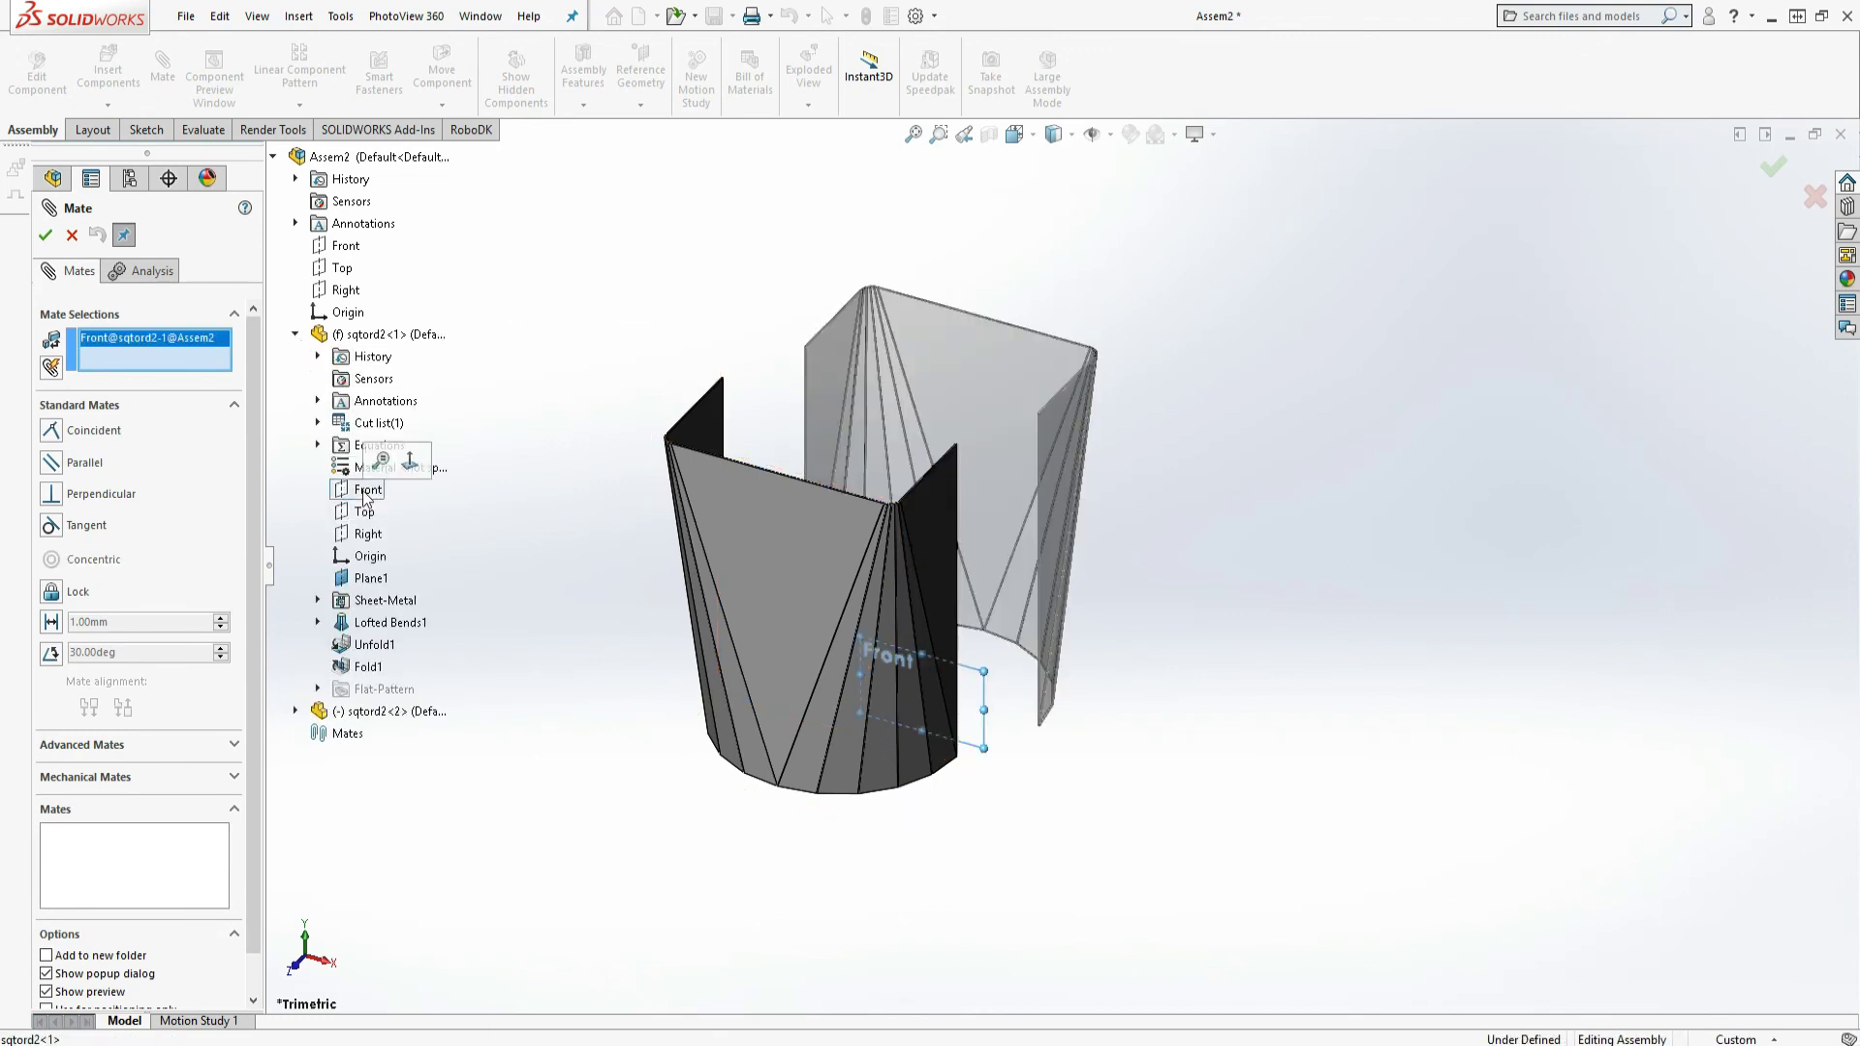
{"action": "left_click", "coordinate": [295, 711]}
{"action": "left_click", "coordinate": [384, 778]}
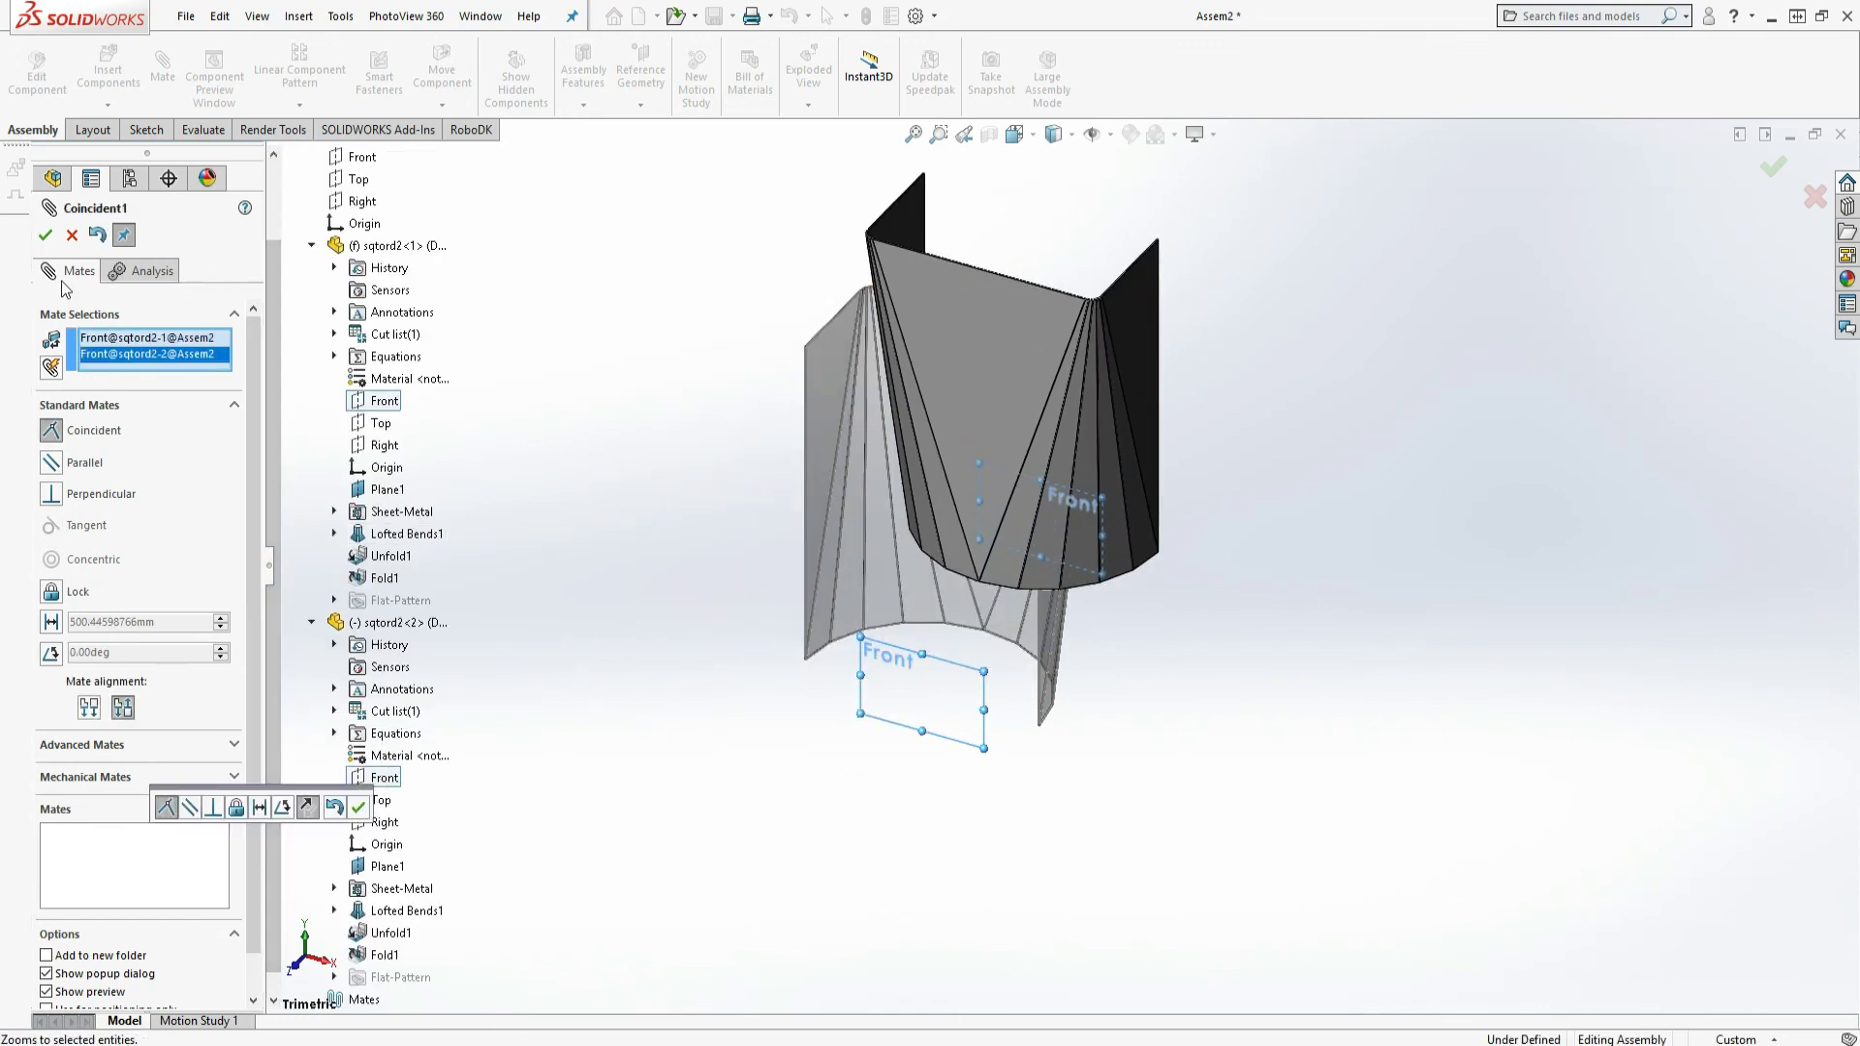
{"action": "left_click", "coordinate": [45, 237]}
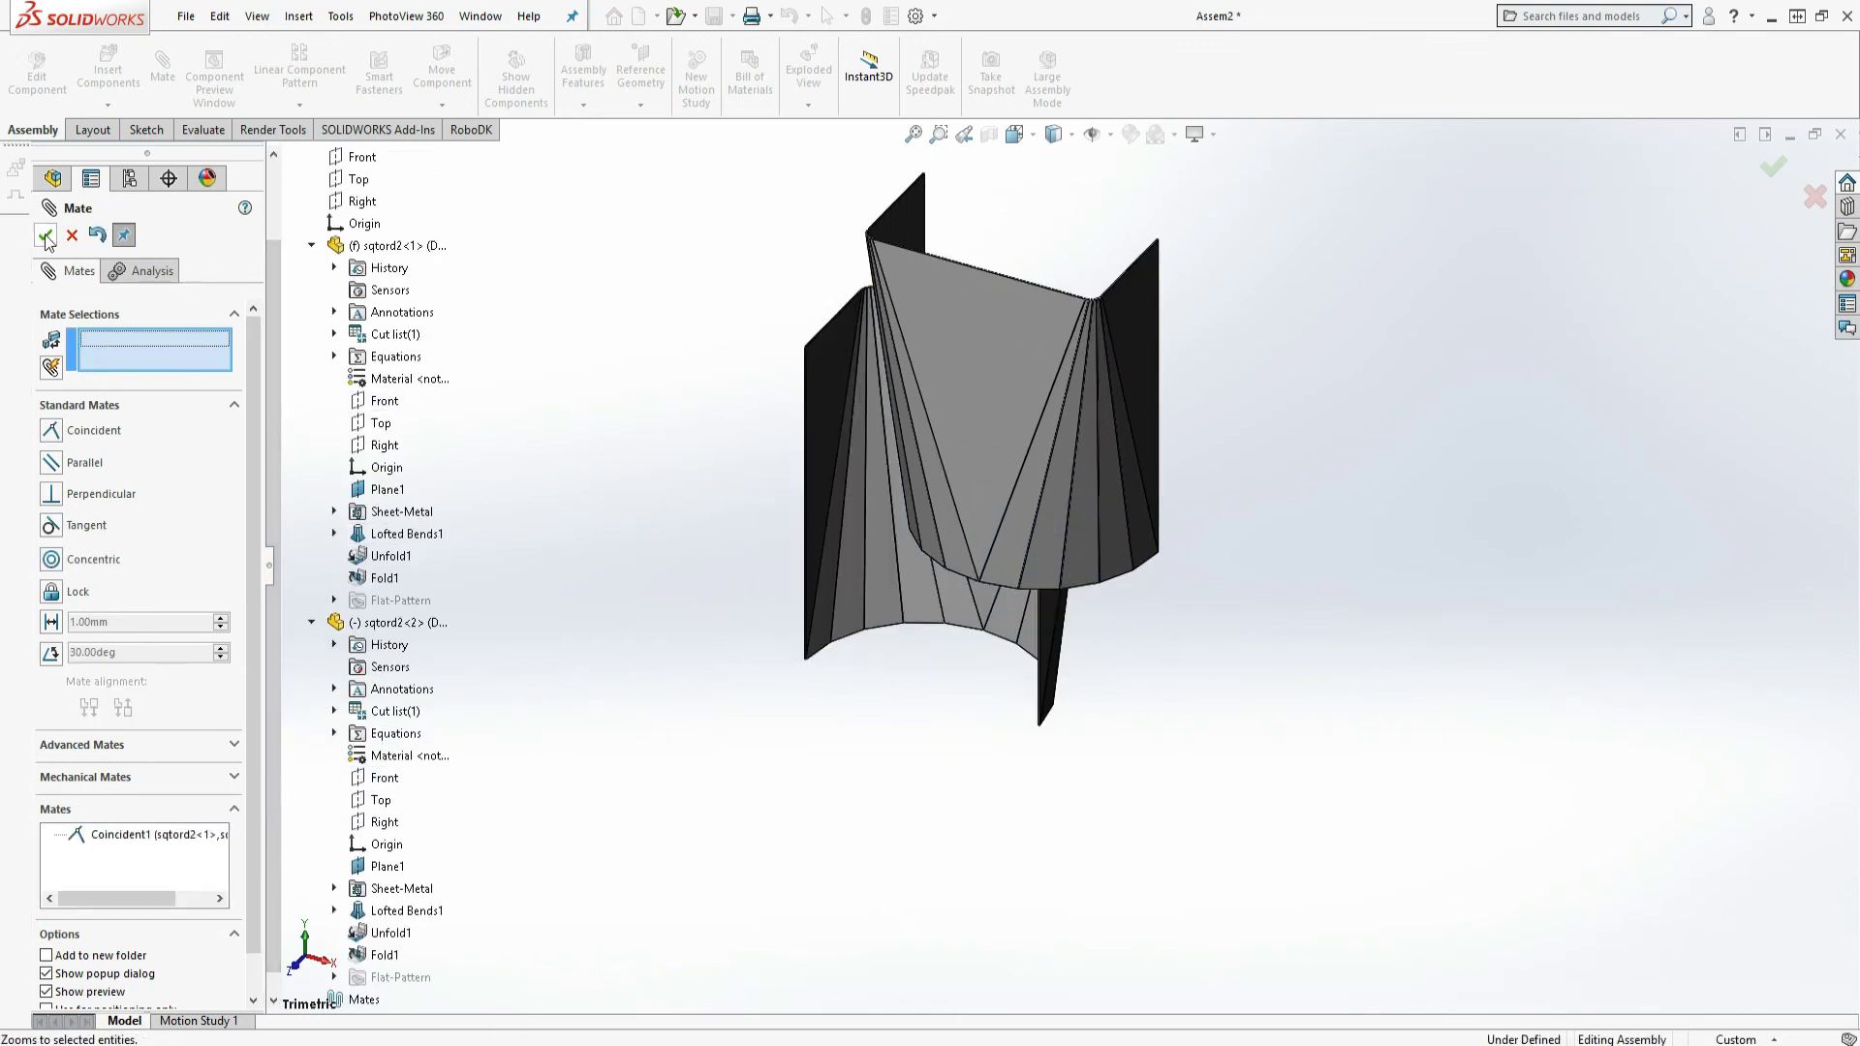
Add a coincident mate between the Top planes of the two sqtord2 components.
{"action": "left_click", "coordinate": [380, 426]}
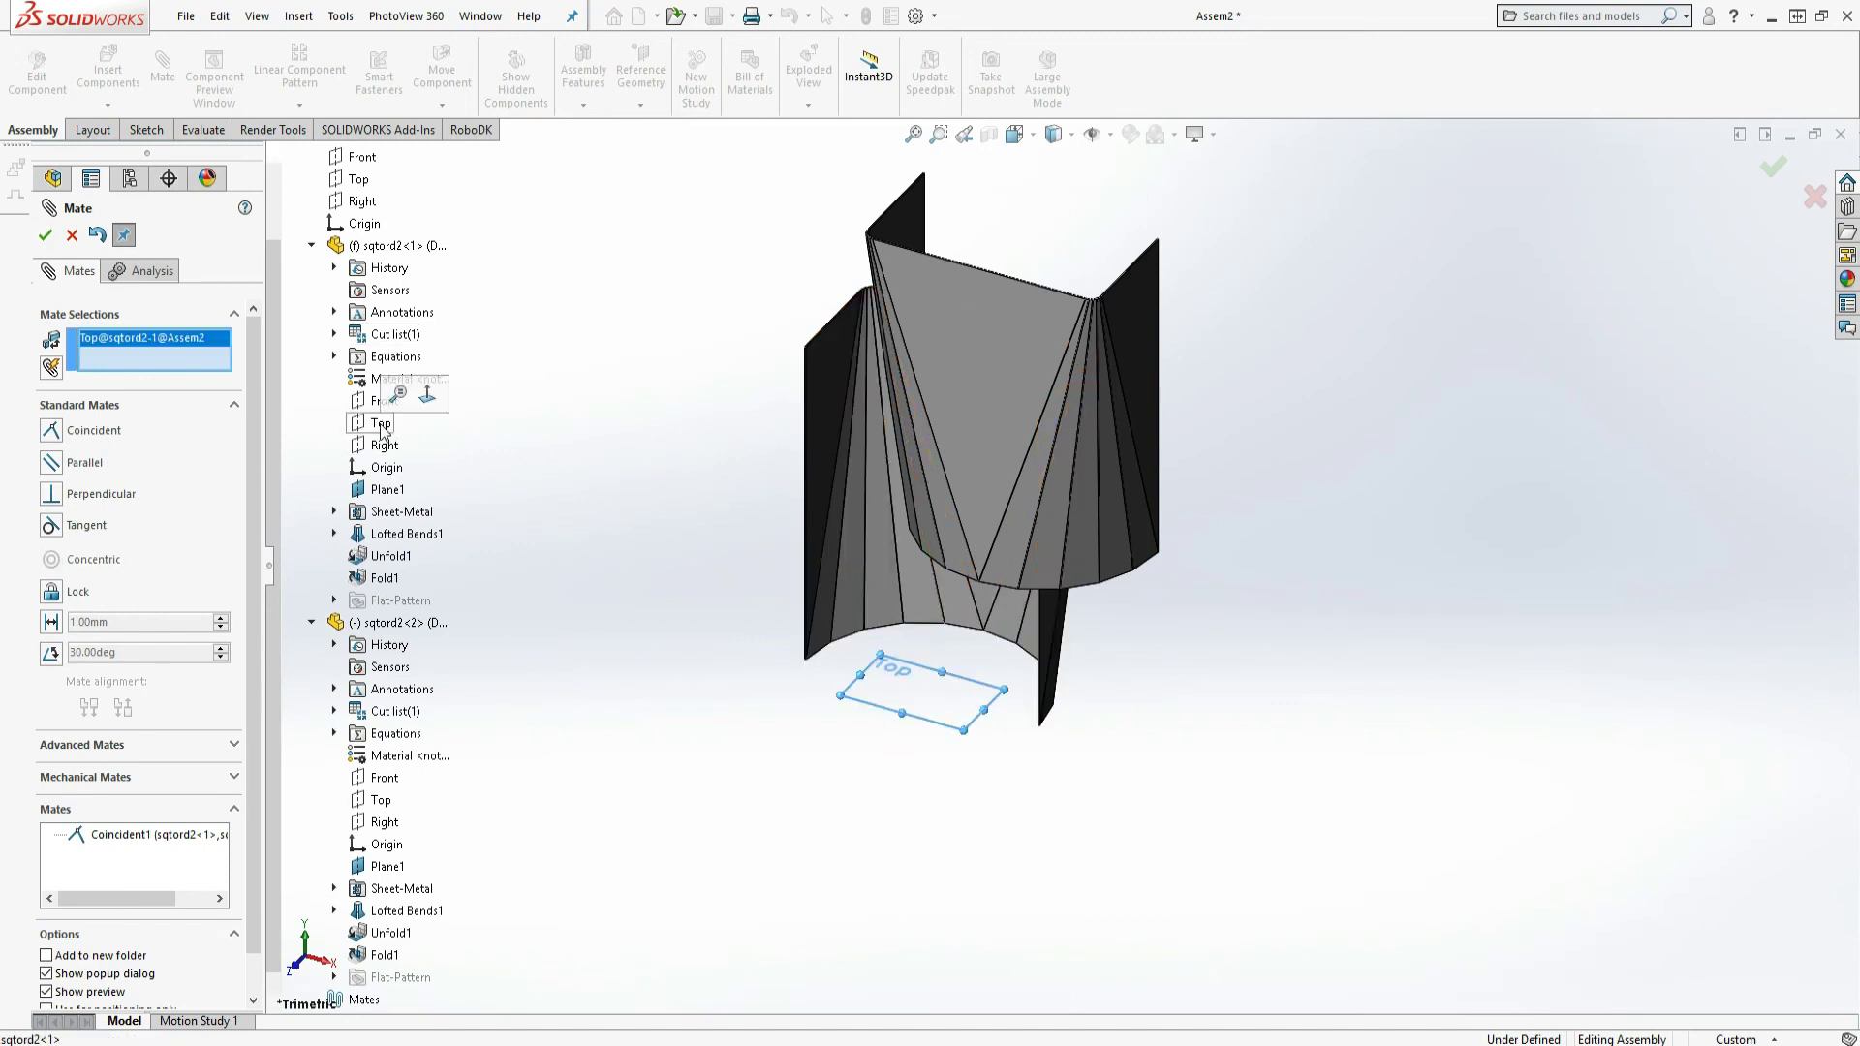
{"action": "left_click", "coordinate": [381, 802]}
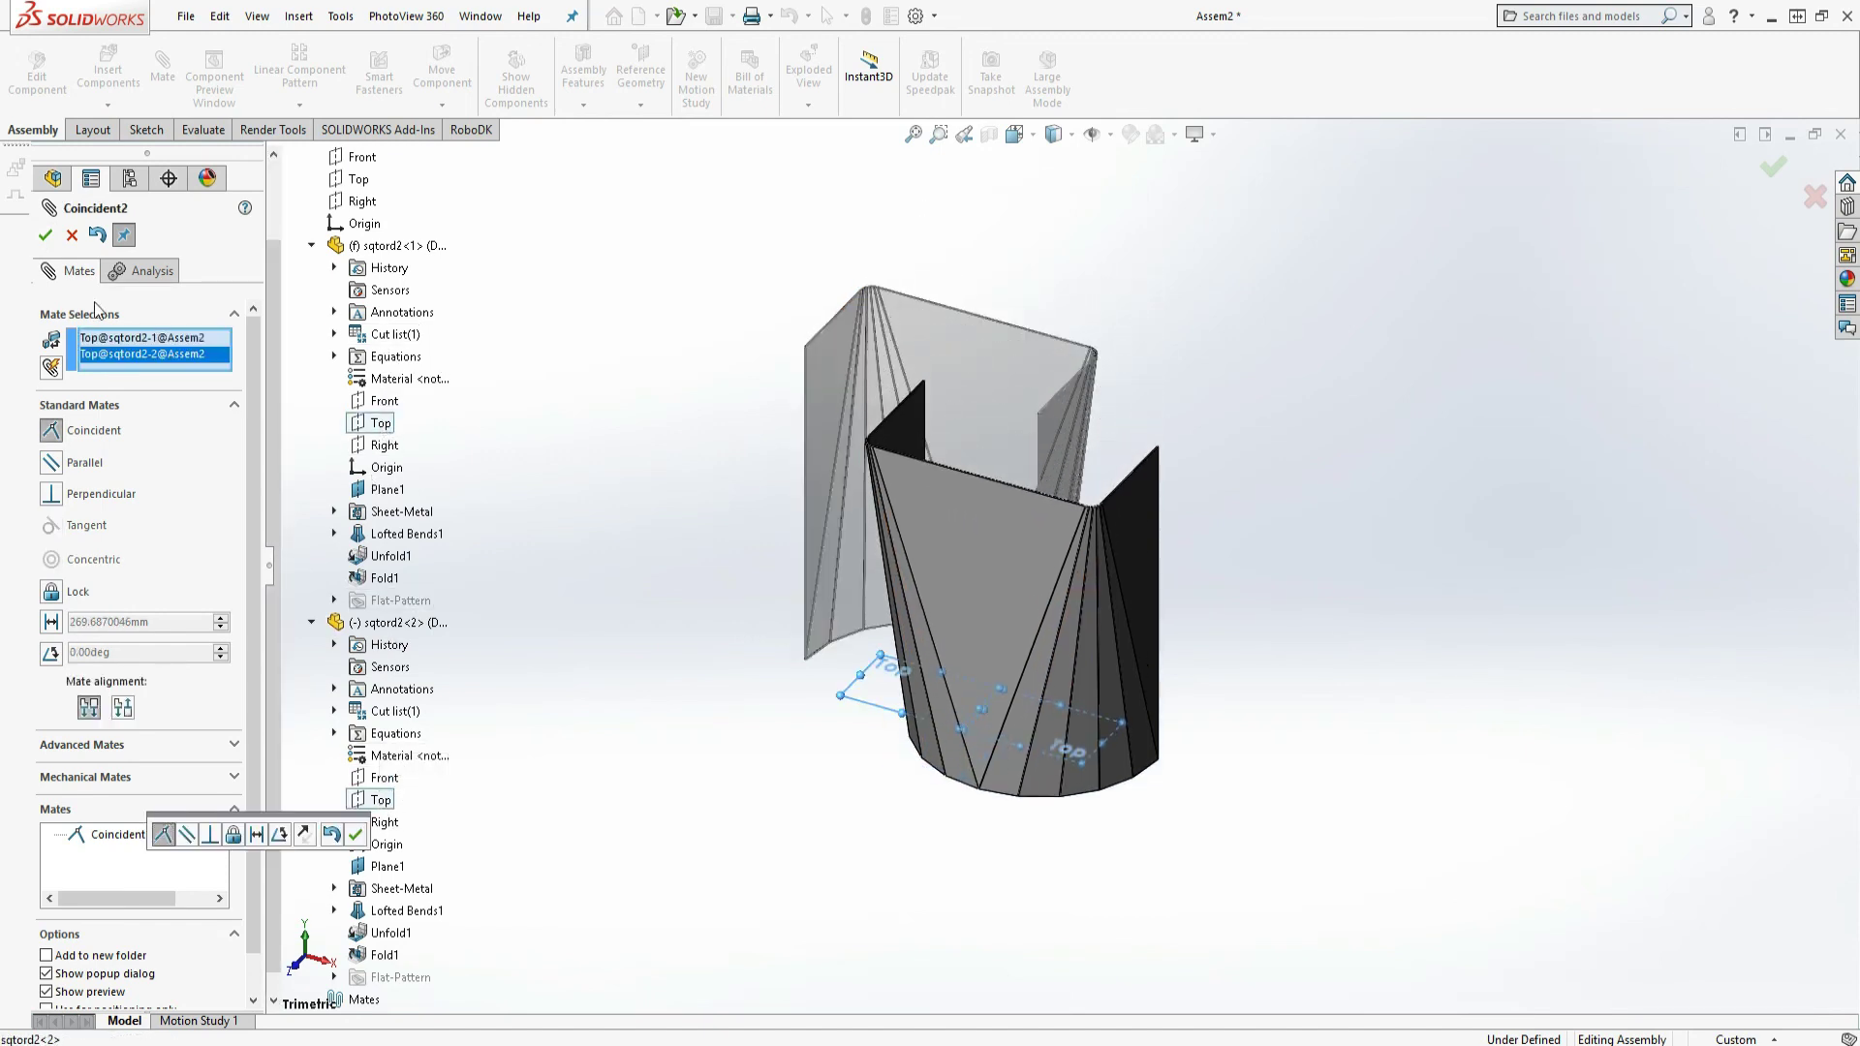
{"action": "left_click", "coordinate": [45, 238]}
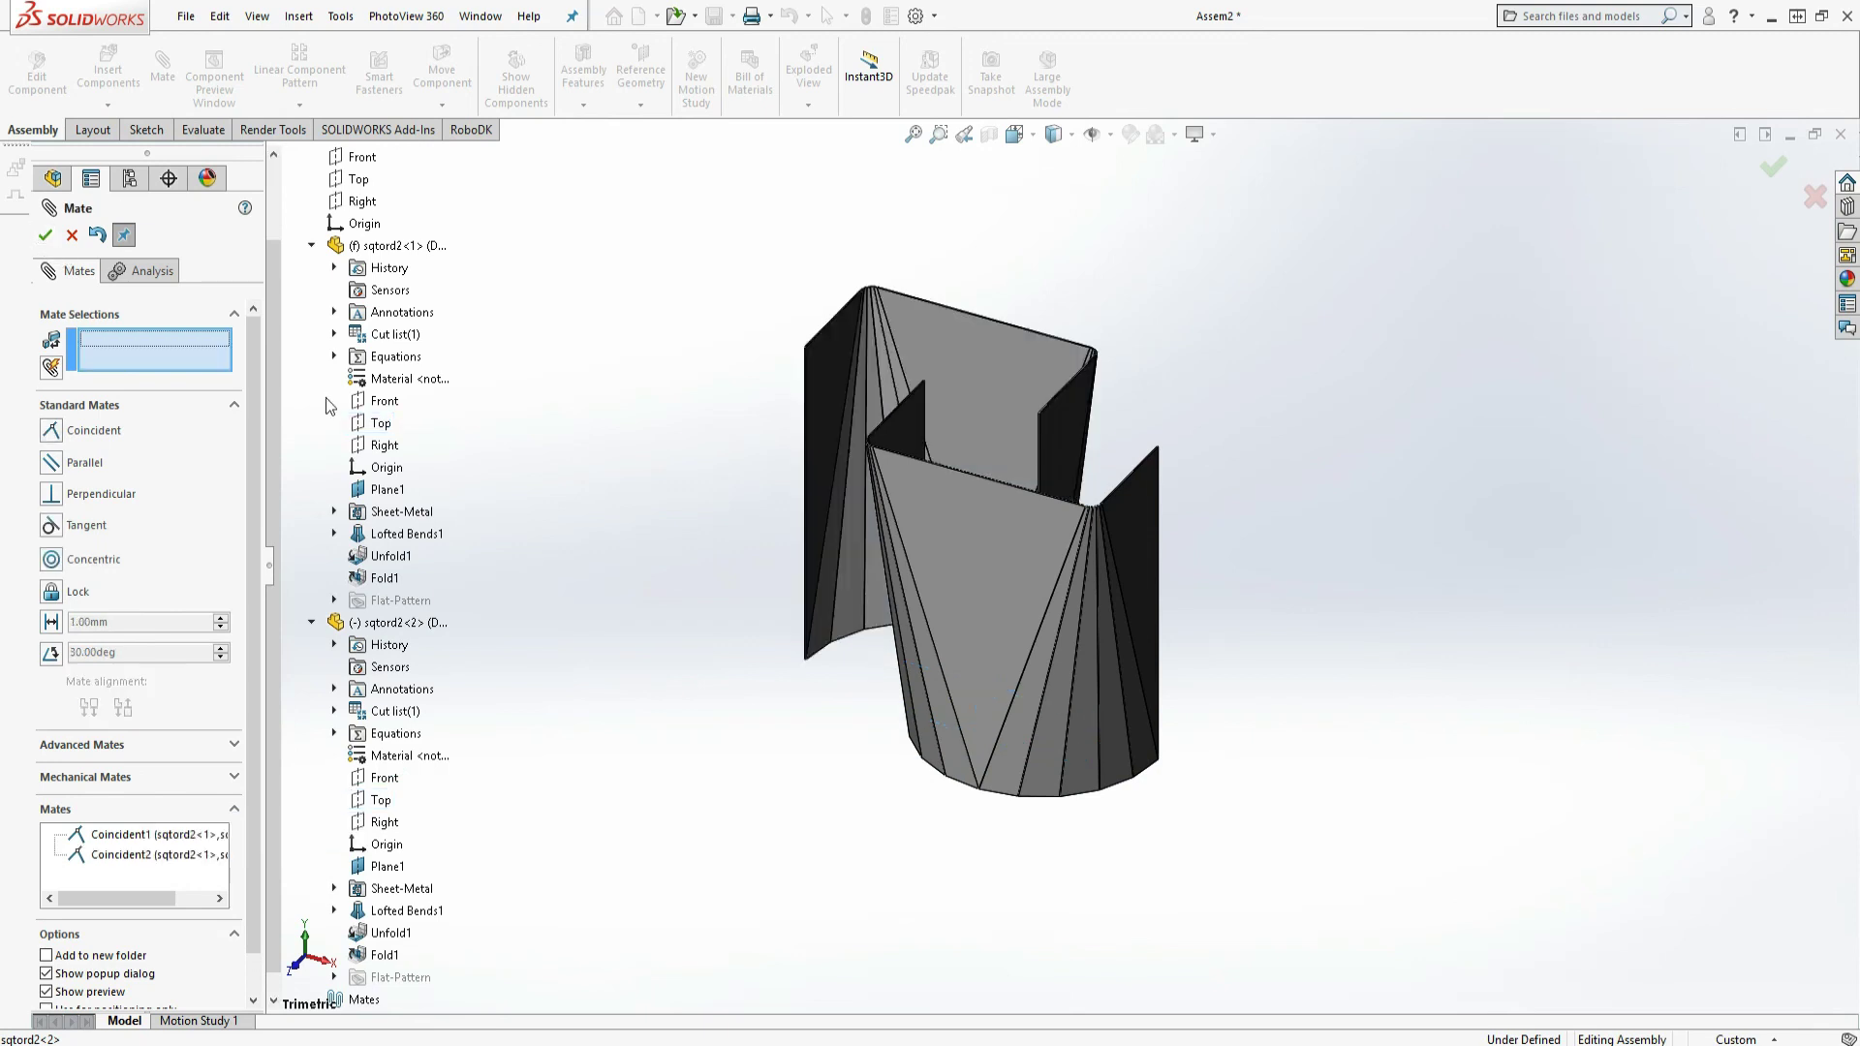
Make the Right planes of both sqtord2 components coincident to close the transition, and finish mating.
{"action": "left_click", "coordinate": [384, 446]}
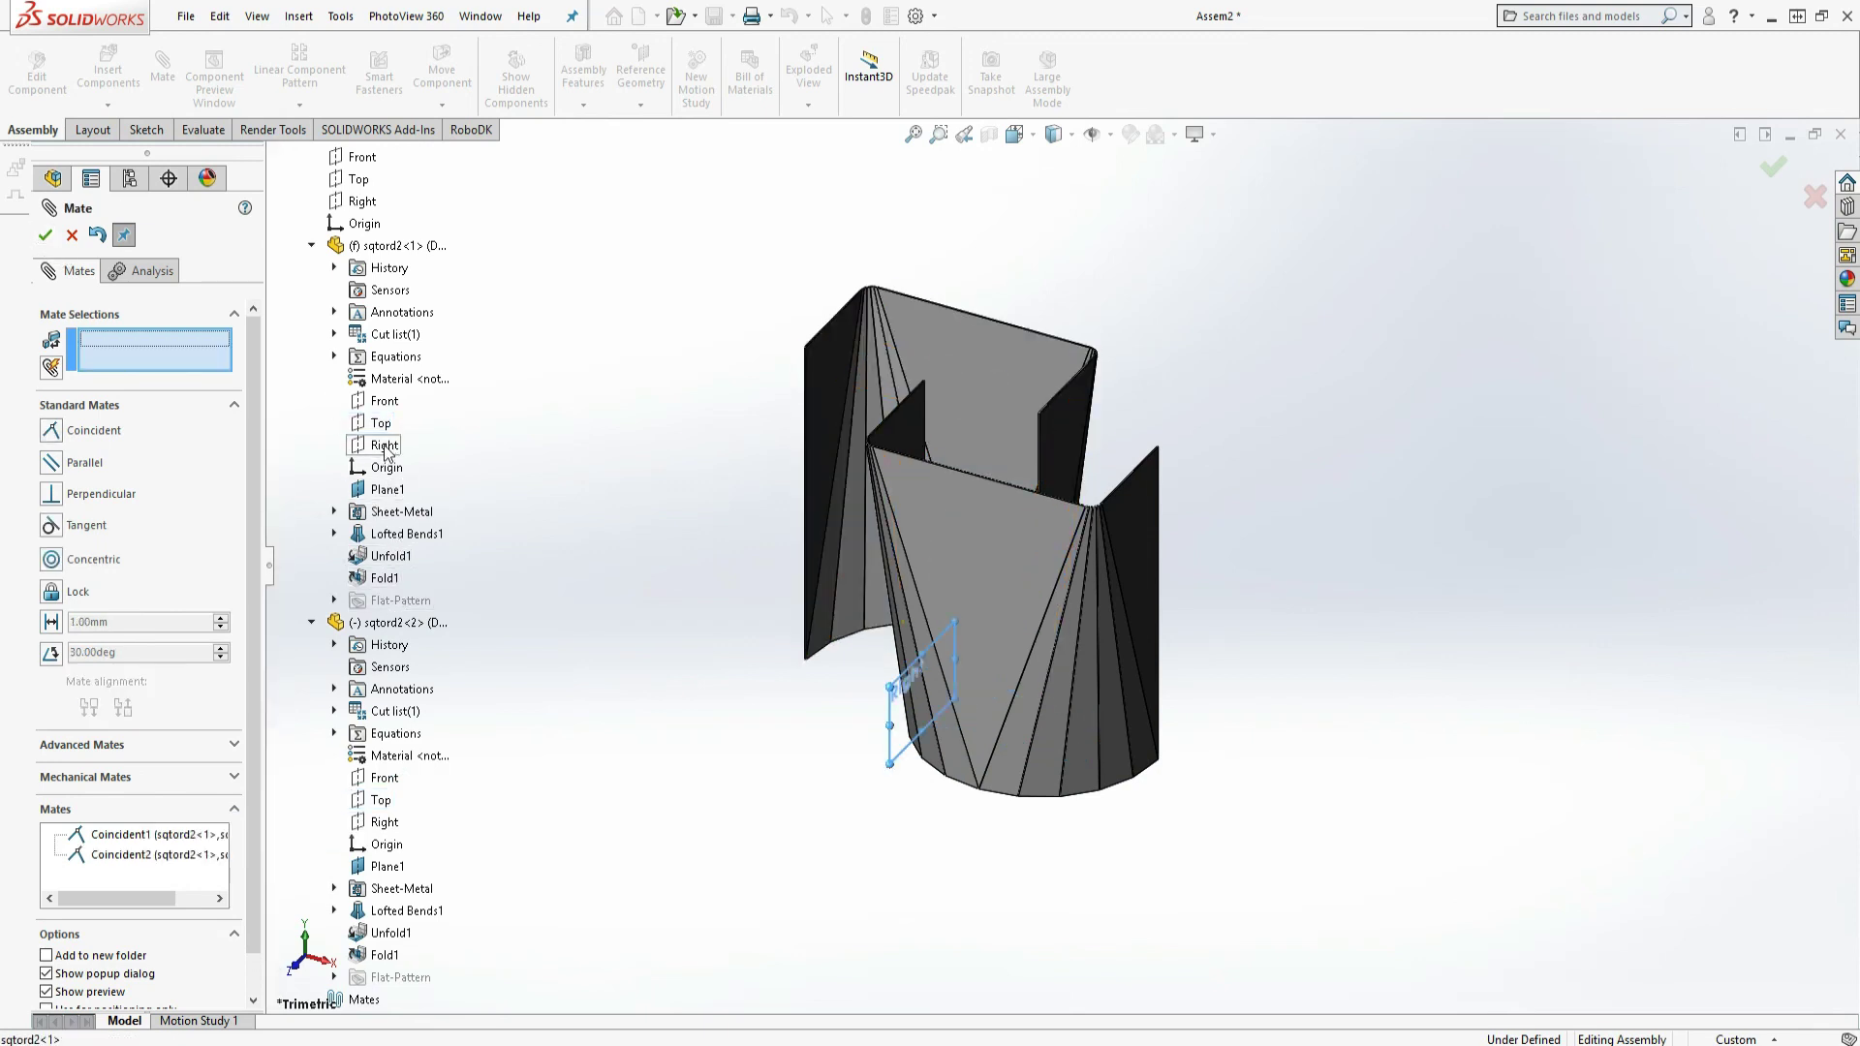
{"action": "left_click", "coordinate": [384, 822]}
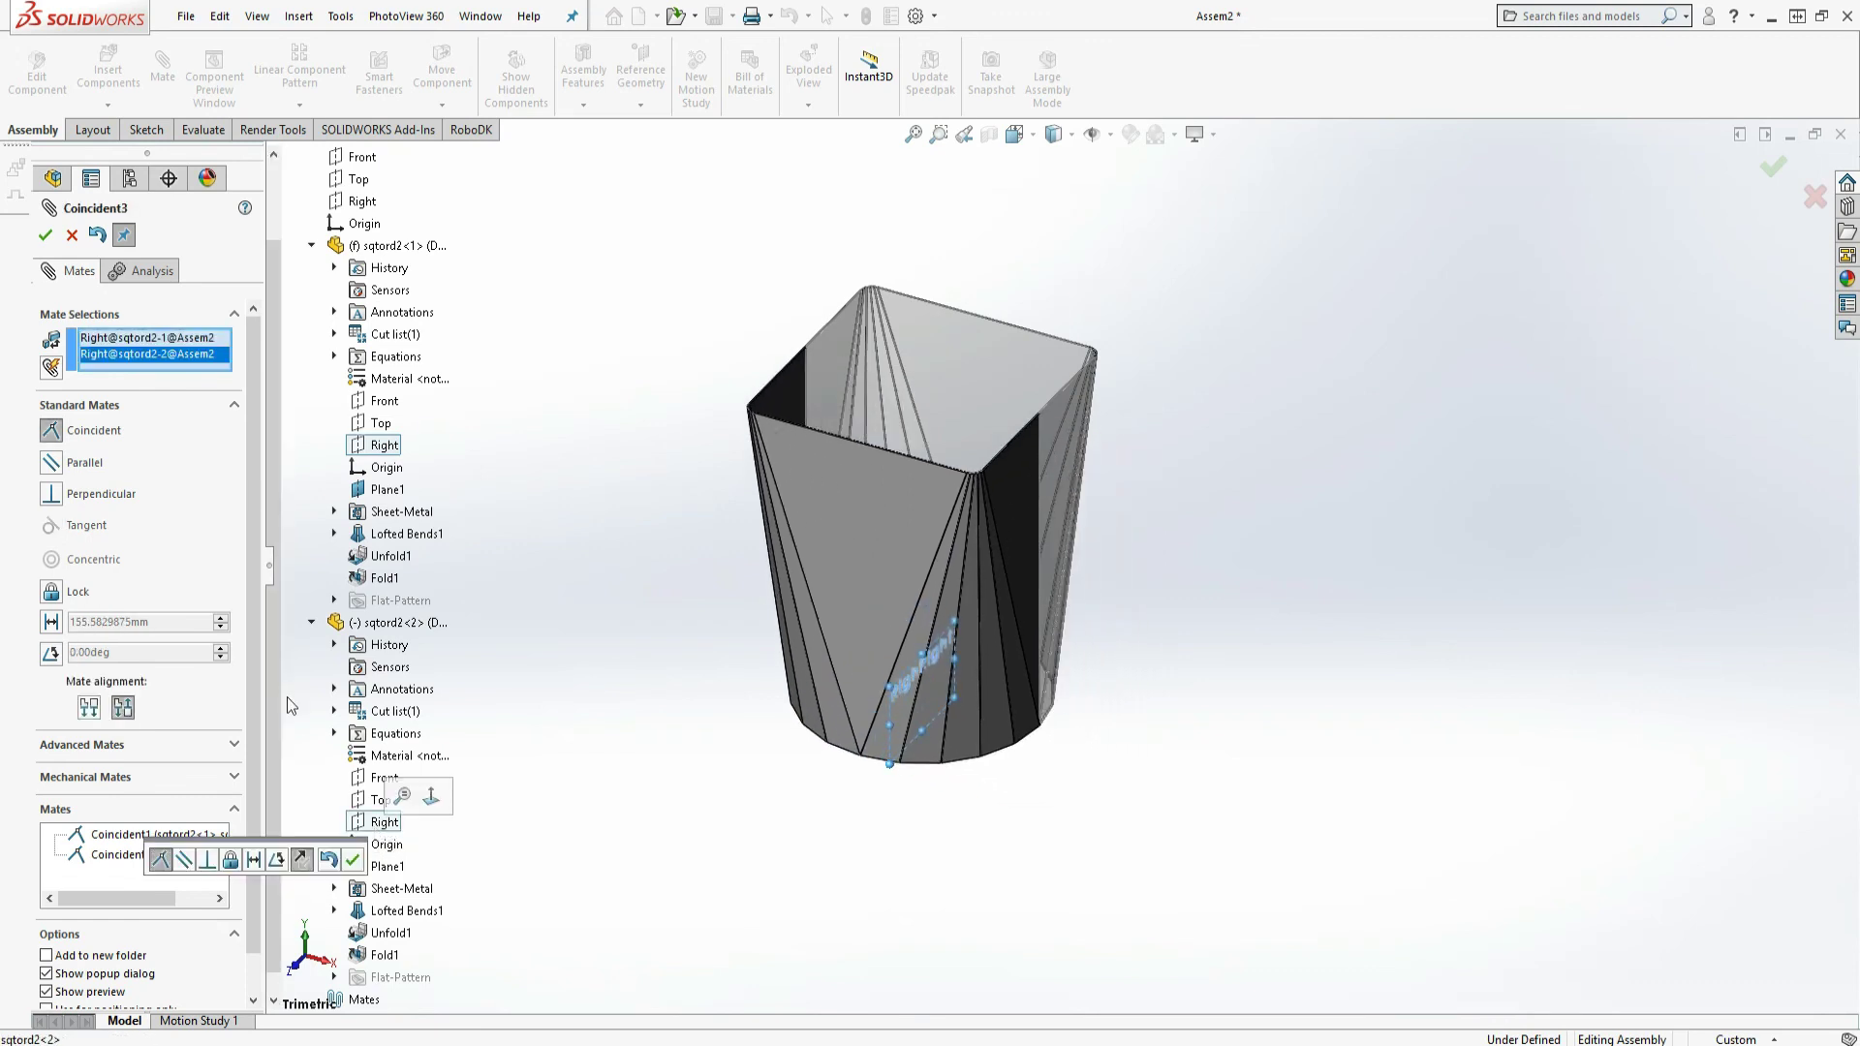
{"action": "left_click", "coordinate": [45, 235]}
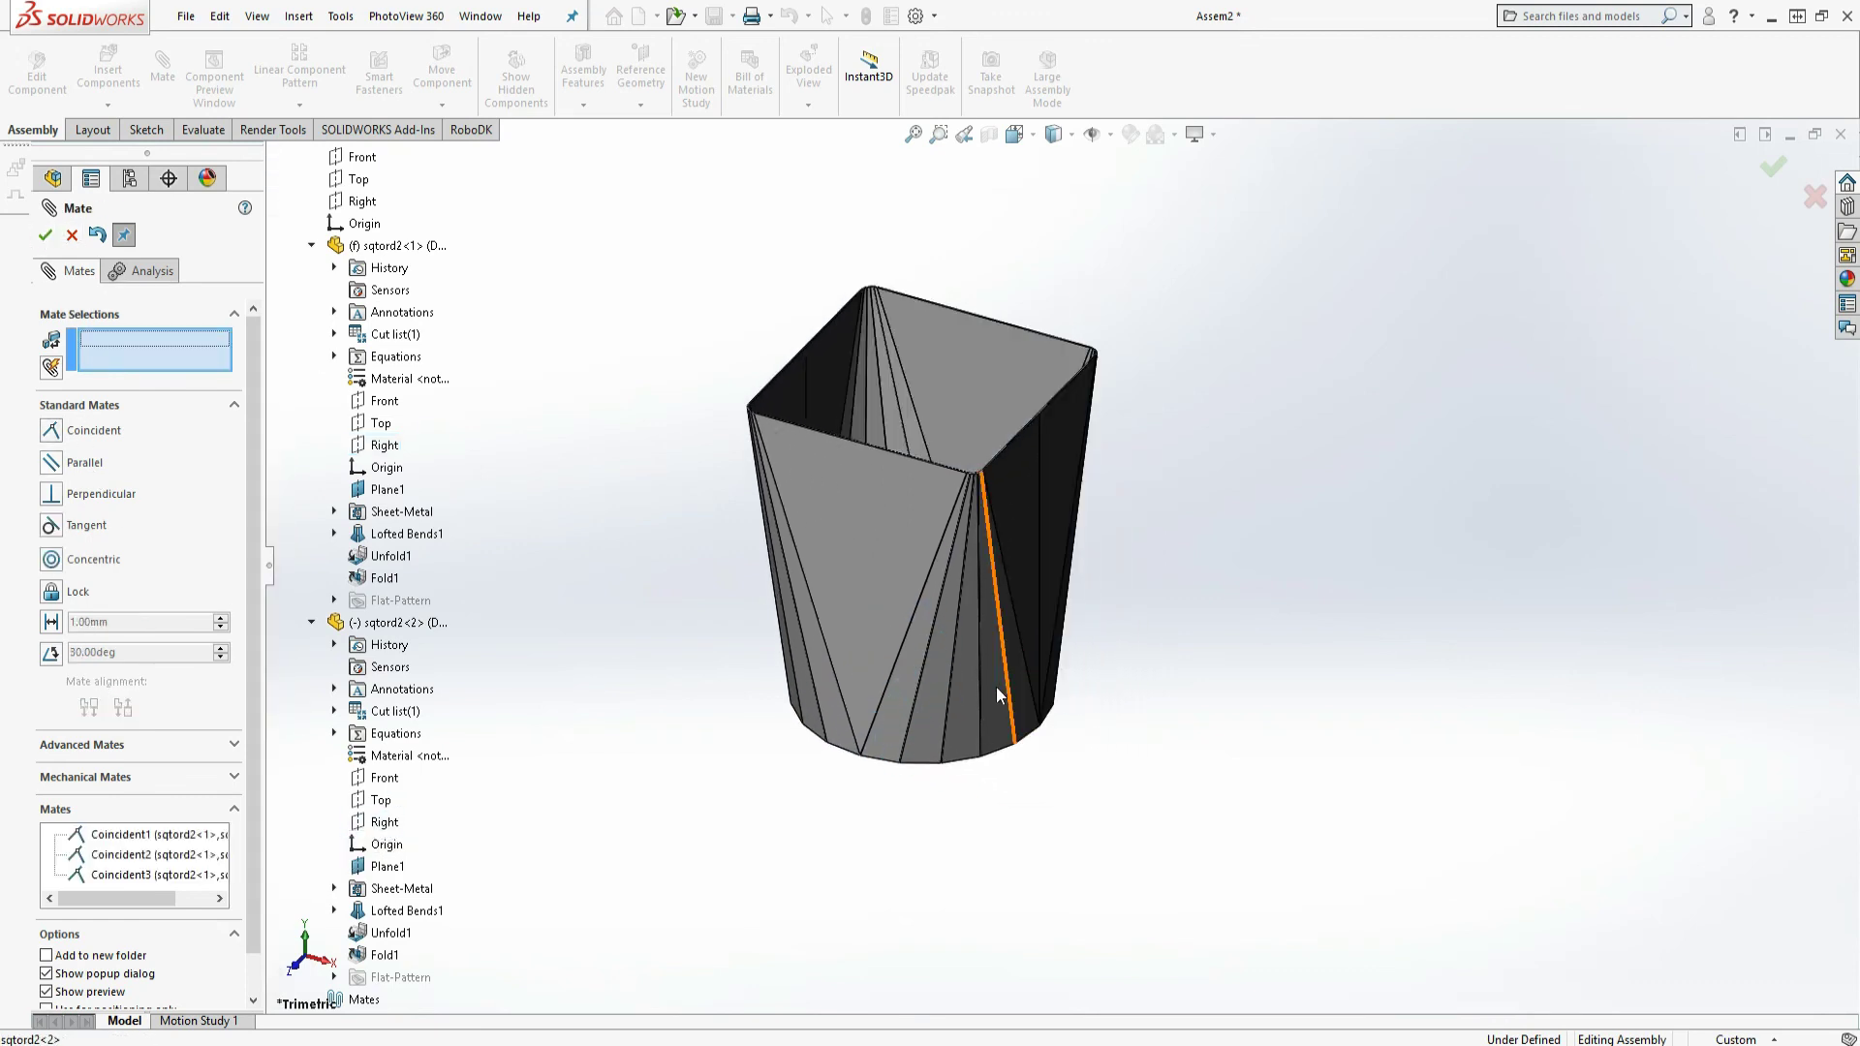
{"action": "middle_click_drag", "start_coordinate": [739, 706], "coordinate": [1097, 731]}
{"action": "scroll", "coordinate": [1100, 736], "scroll_direction": "down", "scroll_amount": 2}
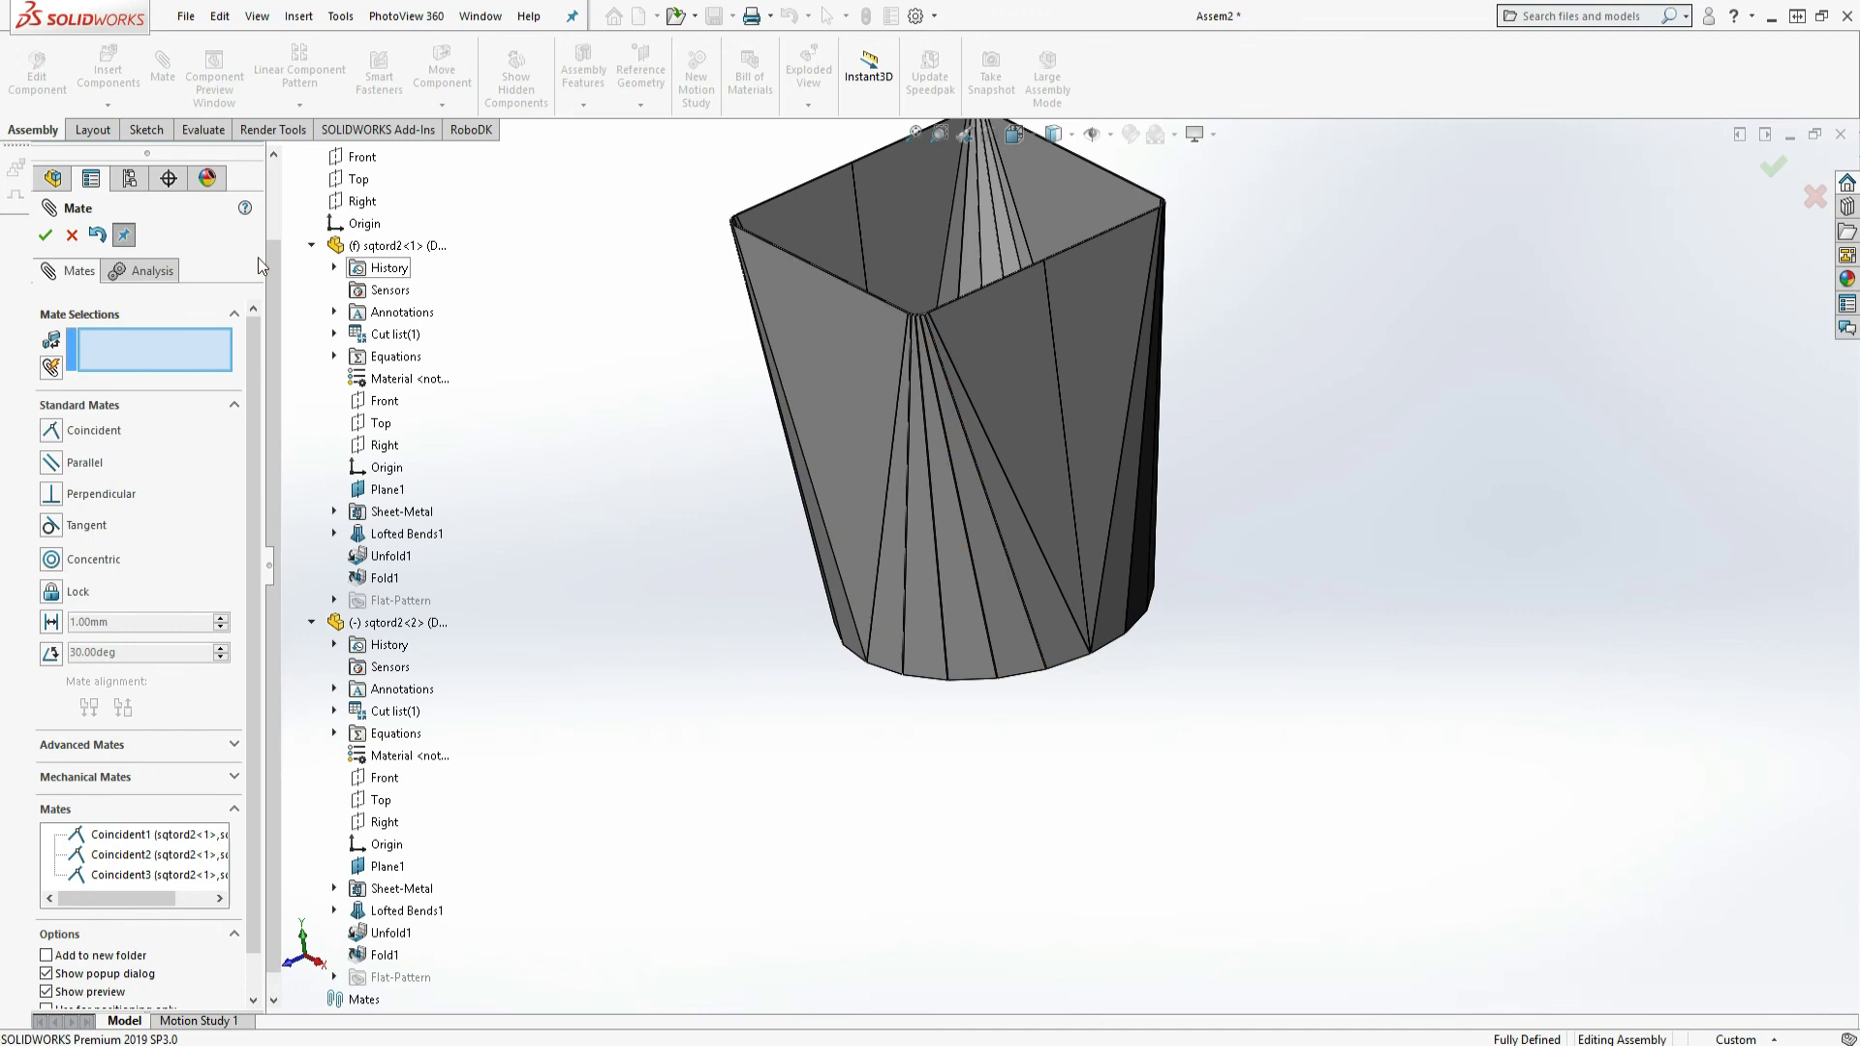
{"action": "left_click", "coordinate": [73, 237]}
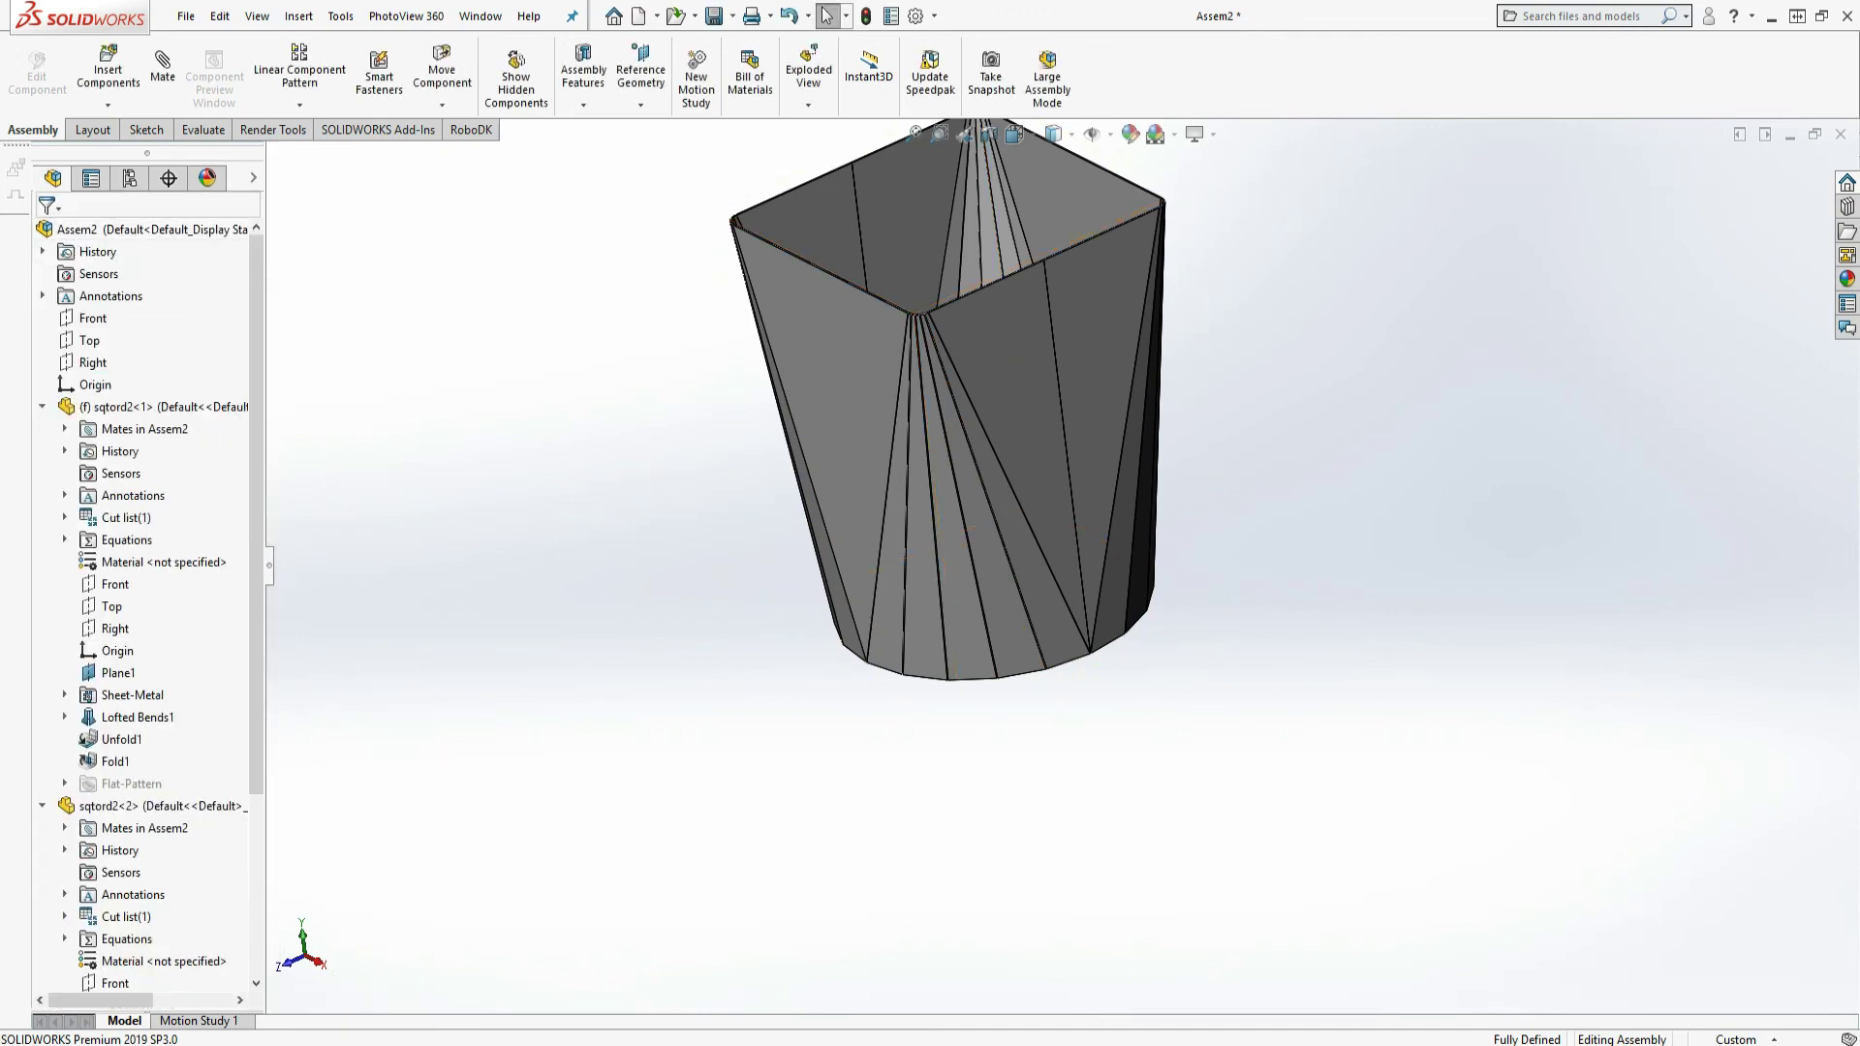